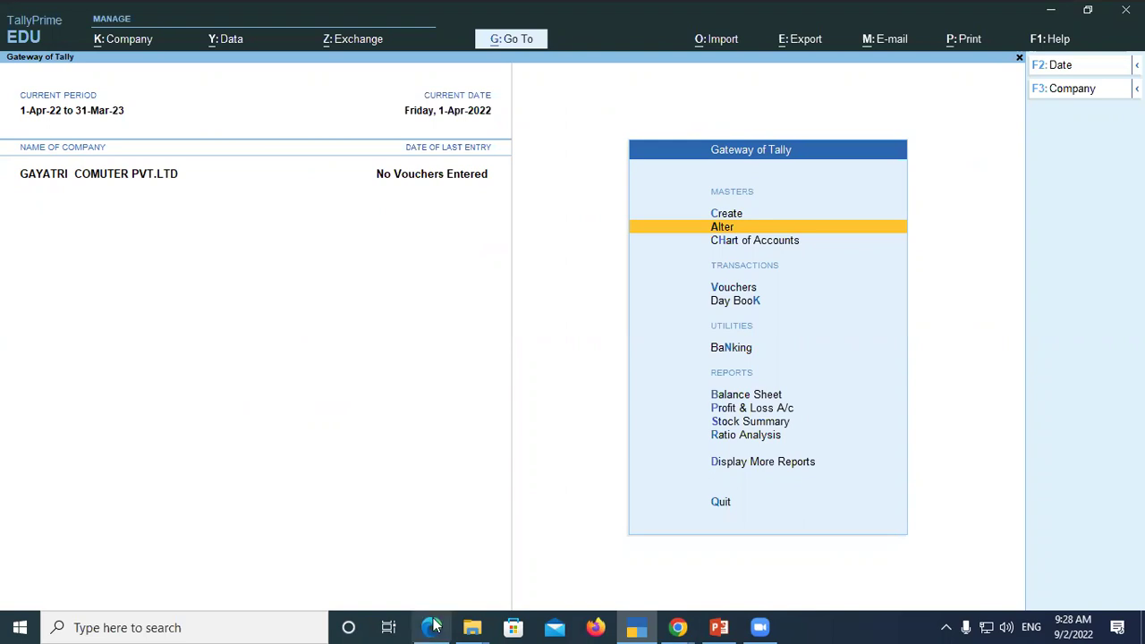
Examine the Capital A/c heading, the Prop. Capital Account entry and its amount in the balance sheet PDF
{"action": "scroll", "coordinate": [326, 220], "scroll_direction": "down", "scroll_amount": 3}
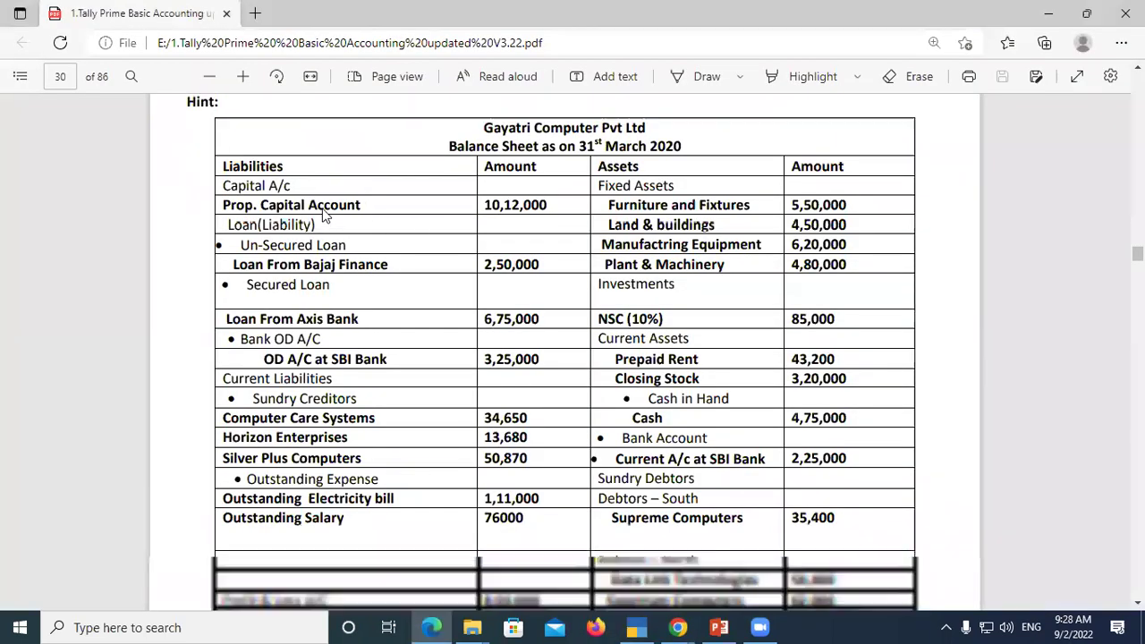
{"action": "scroll", "coordinate": [223, 309], "scroll_direction": "up", "scroll_amount": 1}
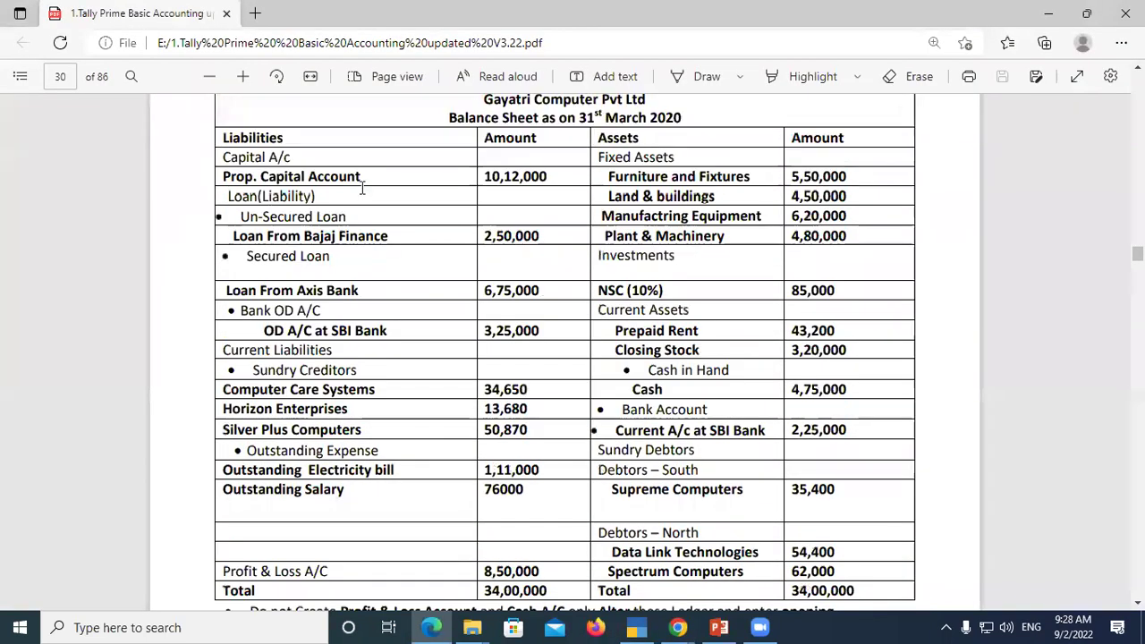
{"action": "scroll", "coordinate": [399, 240], "scroll_direction": "up", "scroll_amount": 2}
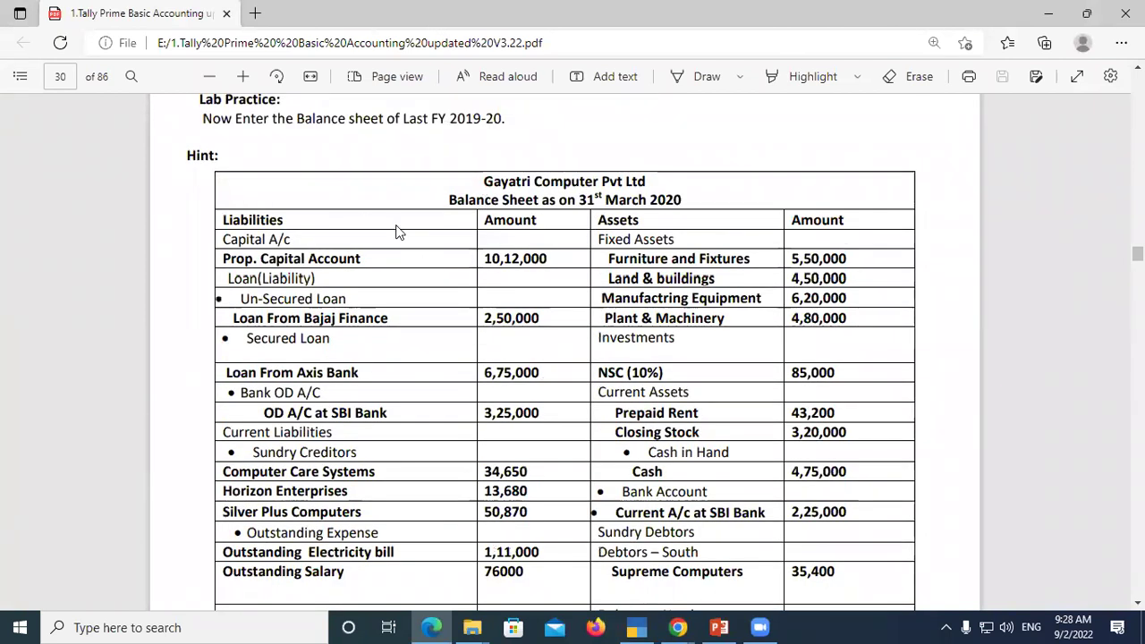
{"action": "left_click_drag", "start_coordinate": [223, 238], "coordinate": [300, 238]}
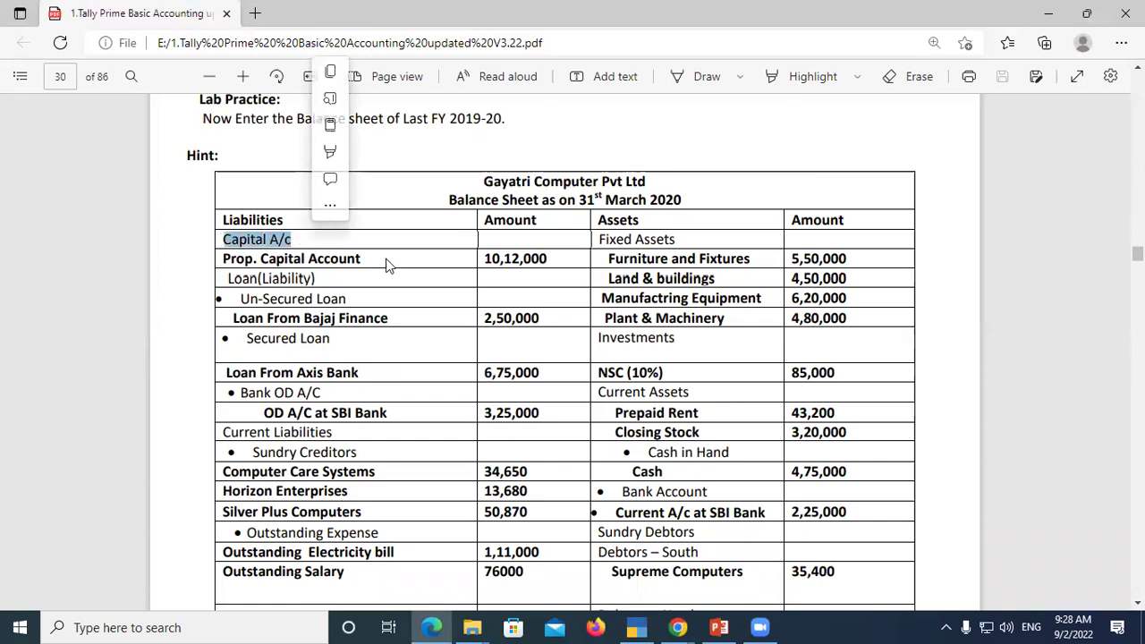
{"action": "left_click", "coordinate": [386, 263]}
{"action": "left_click_drag", "start_coordinate": [225, 258], "coordinate": [383, 268]}
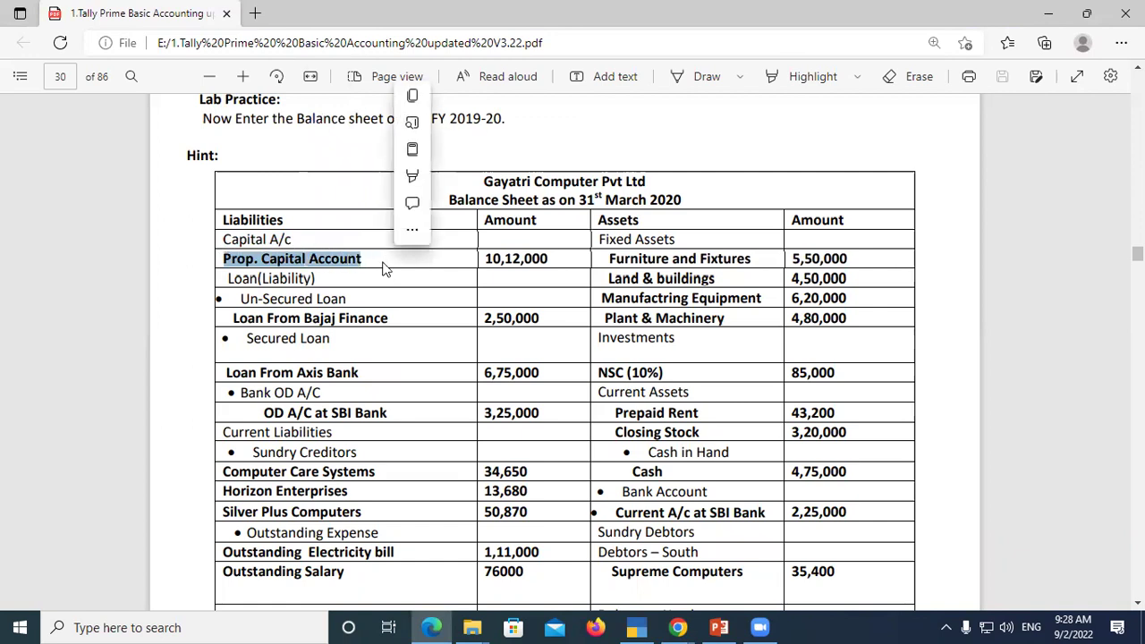
{"action": "left_click", "coordinate": [382, 268]}
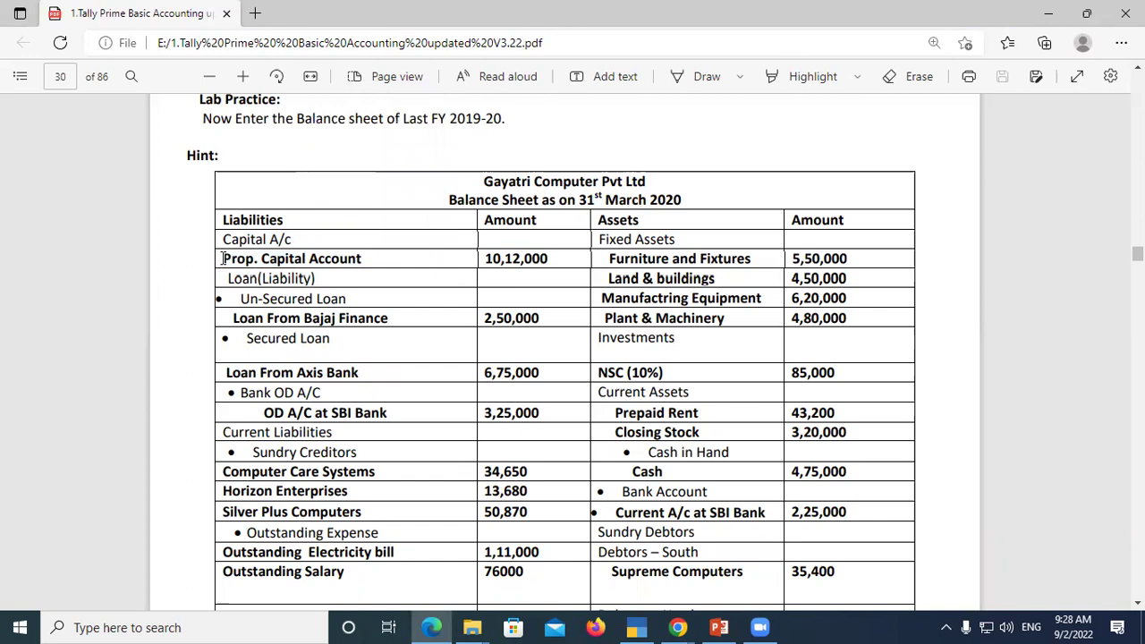
{"action": "left_click_drag", "start_coordinate": [489, 251], "coordinate": [553, 259]}
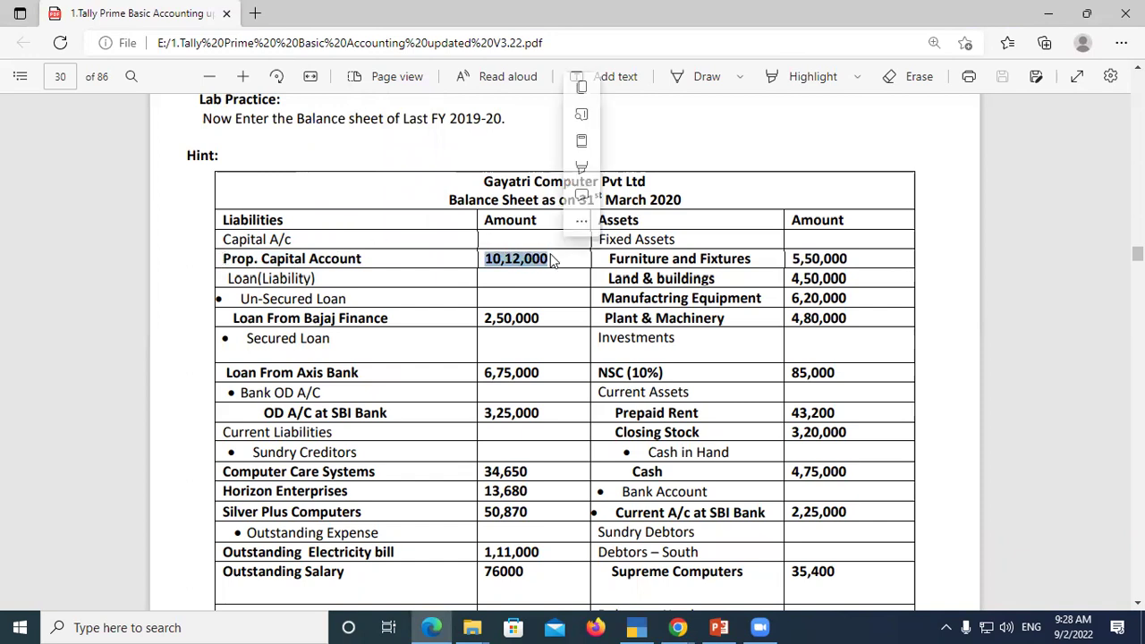
{"action": "left_click", "coordinate": [552, 258]}
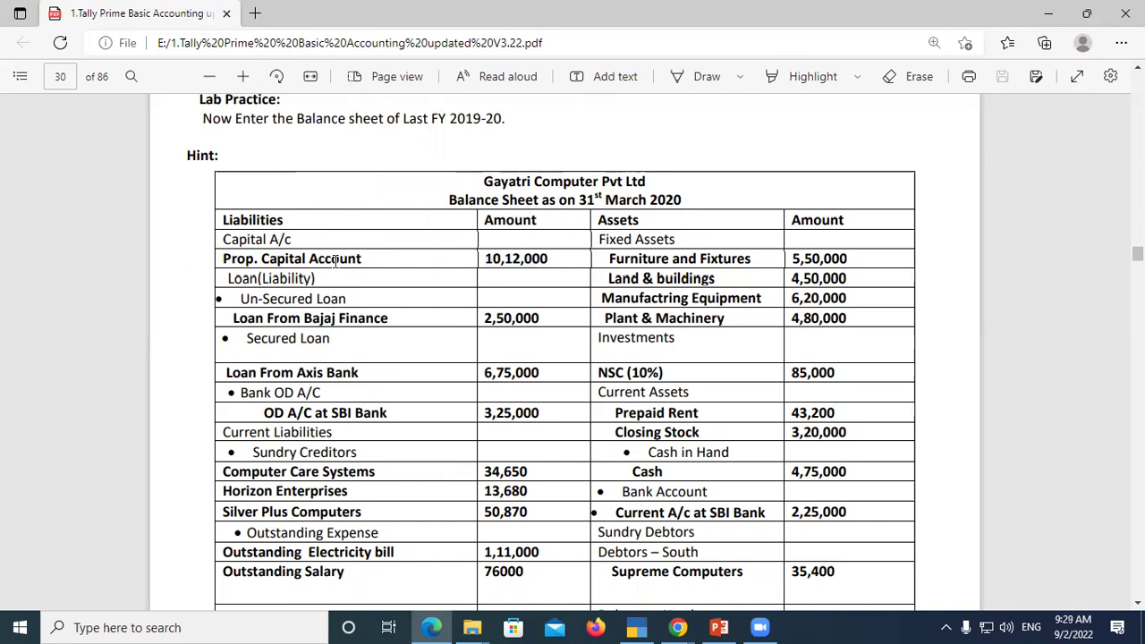
{"action": "left_click_drag", "start_coordinate": [361, 259], "coordinate": [256, 259]}
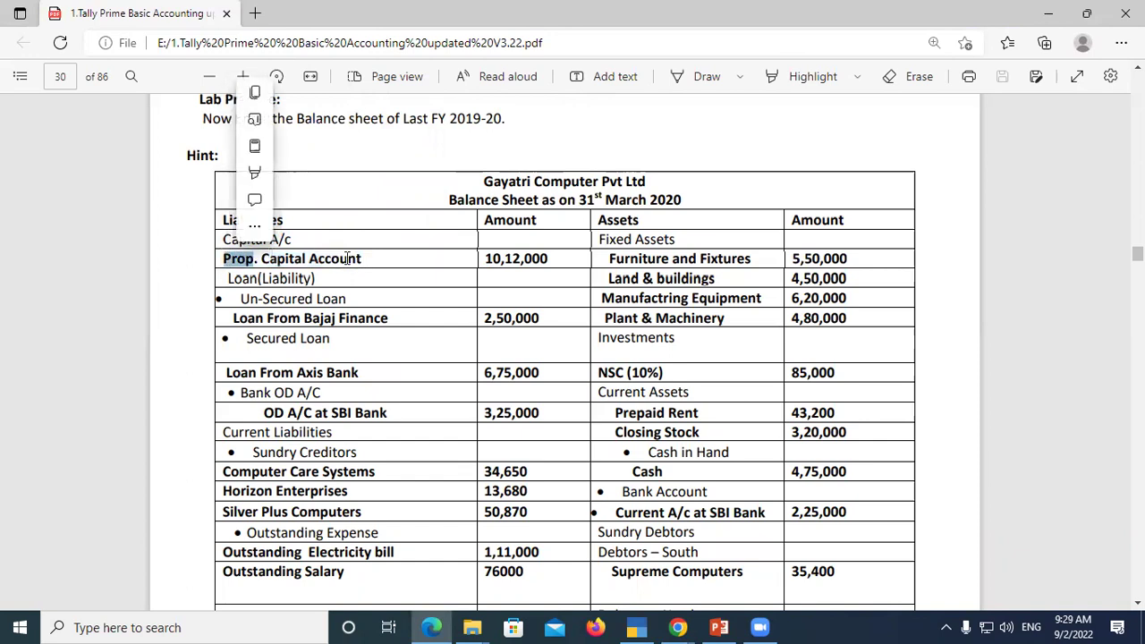
{"action": "left_click", "coordinate": [361, 258]}
{"action": "left_click_drag", "start_coordinate": [362, 258], "coordinate": [211, 261]}
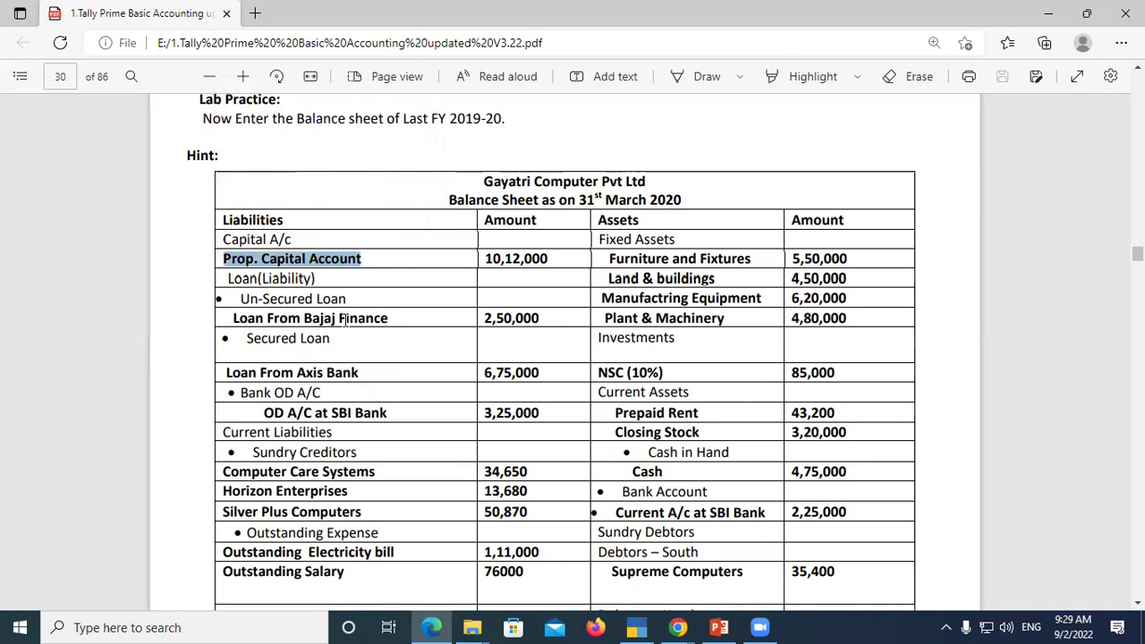
Switch to TallyPrime and start creating a new ledger master
{"action": "left_click", "coordinate": [642, 626]}
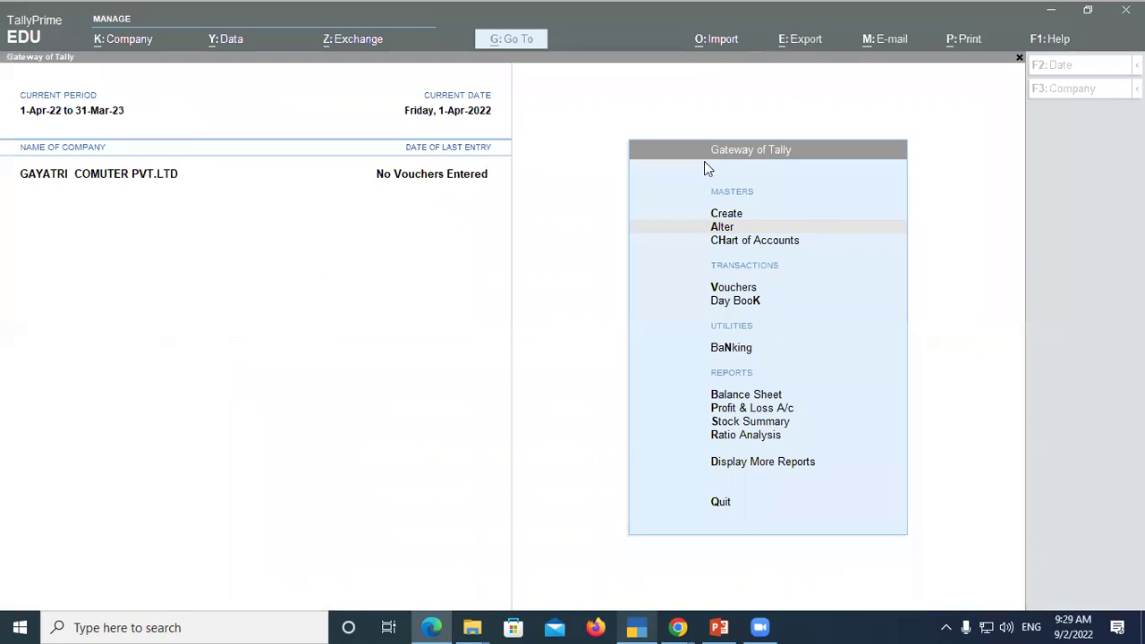
{"action": "left_click", "coordinate": [704, 169]}
{"action": "key", "text": "Return"}
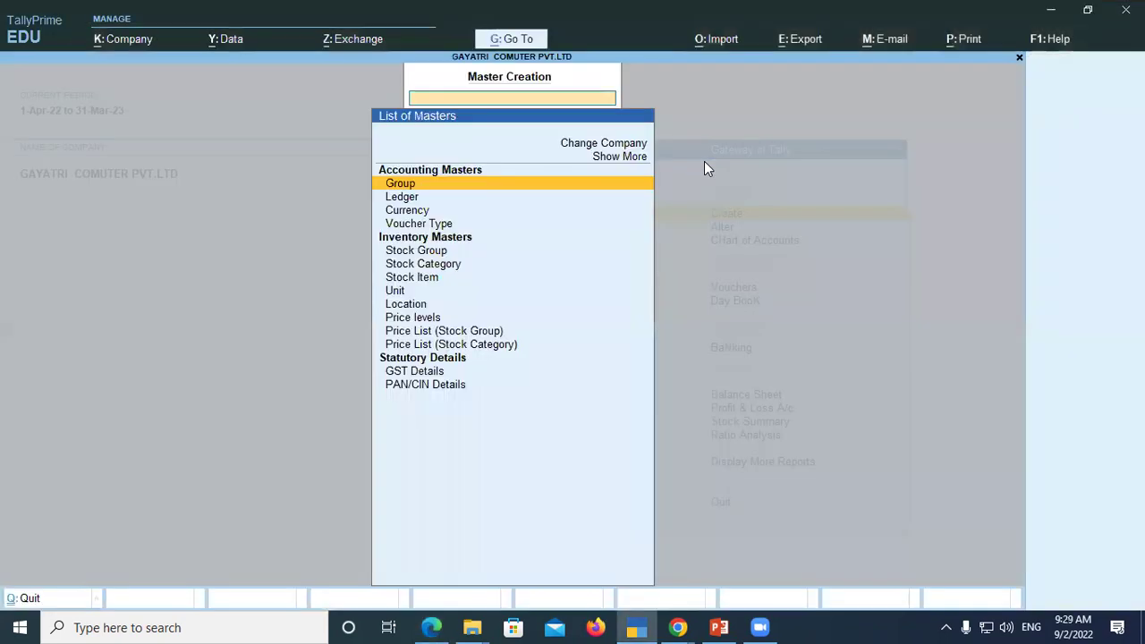
{"action": "key", "text": "Down"}
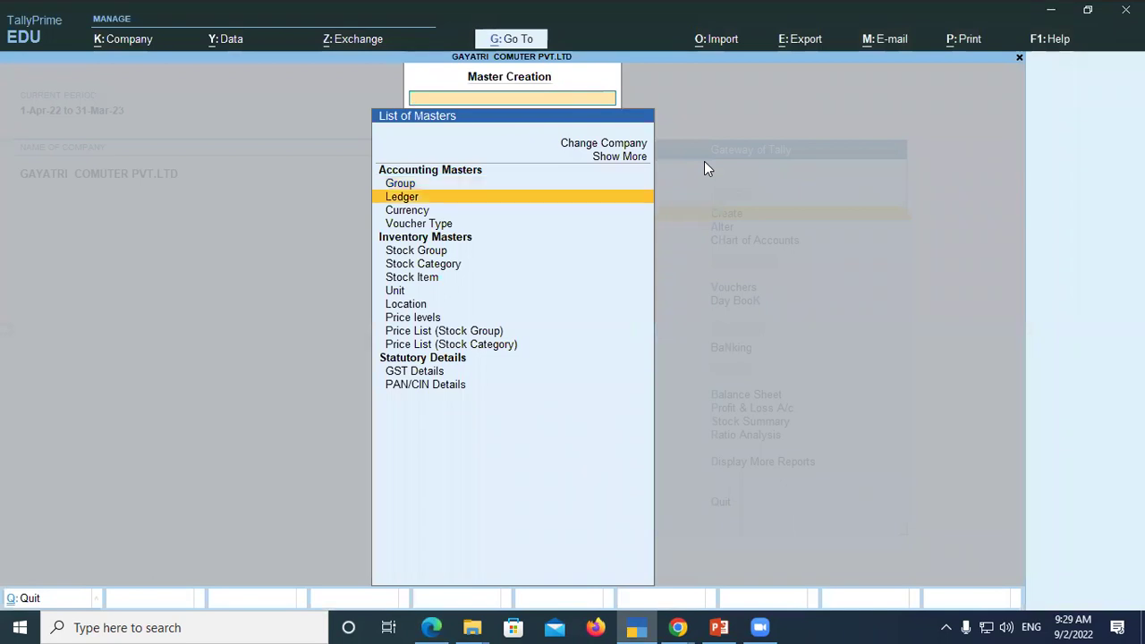
{"action": "key", "text": "Return"}
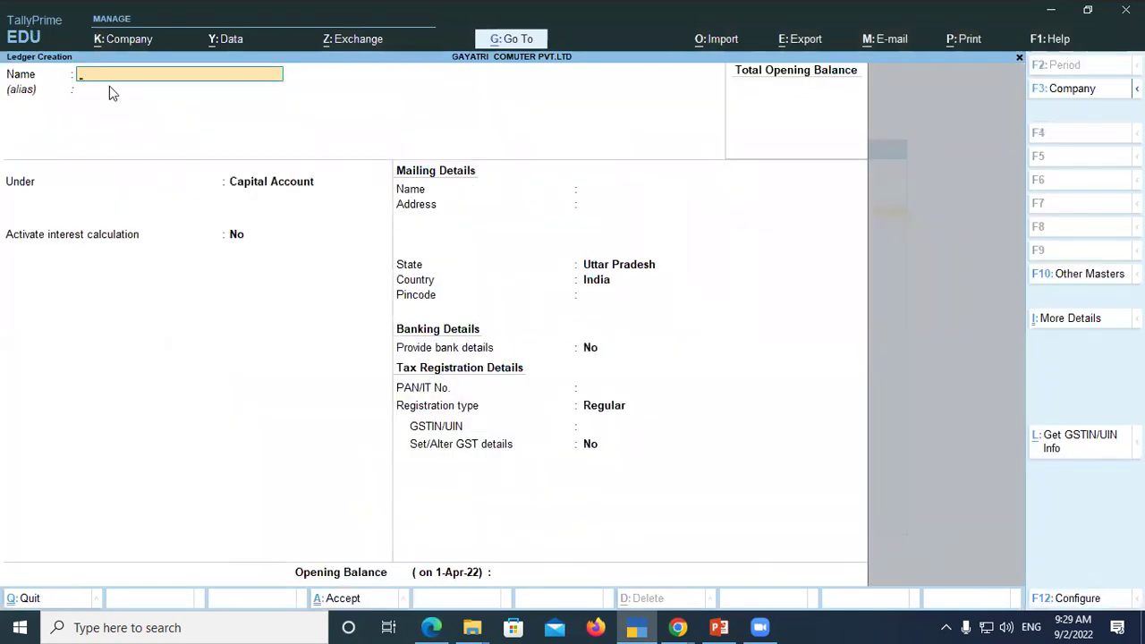
Name the ledger "Prop. Capital Account" and place it under the Capital Account group
{"action": "type", "text": "Prop. Capital Account"}
{"action": "key", "text": "Return"}
{"action": "key", "text": "Return"}
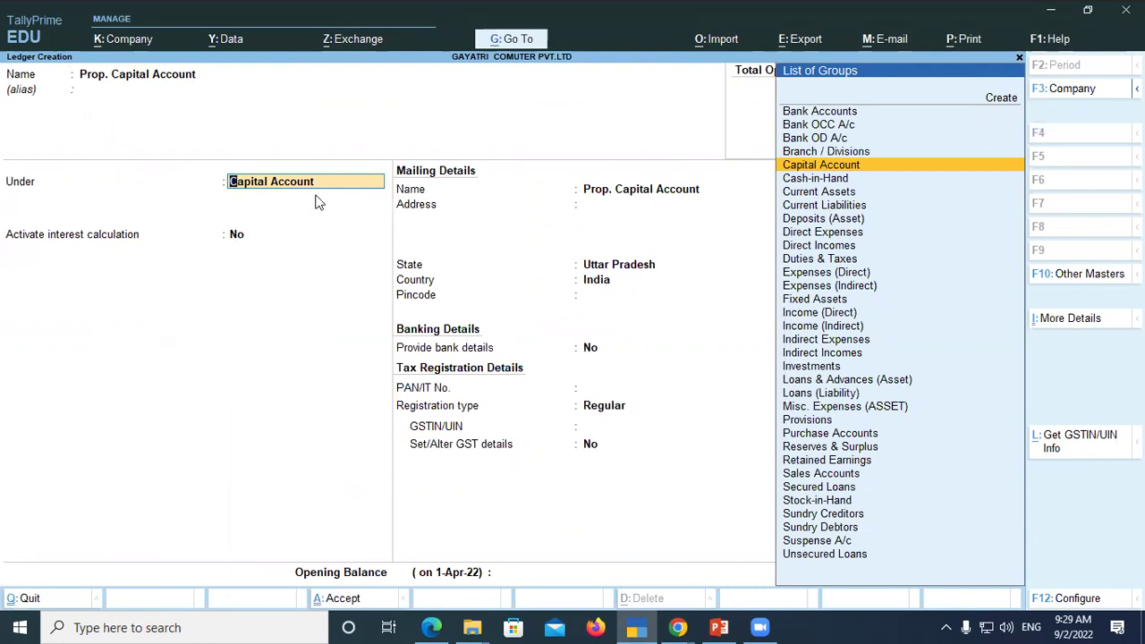
{"action": "key", "text": "Return"}
Keep the default mailing, banking and tax details, set the opening balance to 1012000 Cr and save the capital ledger
{"action": "key", "text": "Return"}
{"action": "key", "text": "Return"}
{"action": "key", "text": "Return"}
{"action": "key", "text": "Return"}
{"action": "key", "text": "Return"}
{"action": "key", "text": "Return"}
{"action": "key", "text": "Return"}
{"action": "key", "text": "Return"}
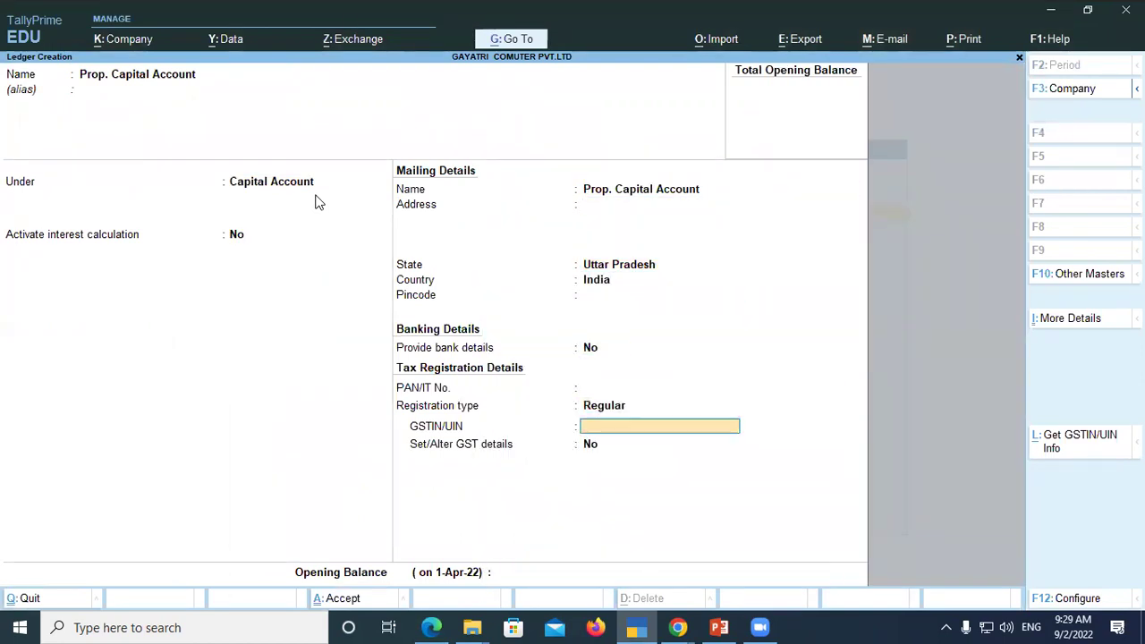
{"action": "key", "text": "Return"}
{"action": "key", "text": "Return"}
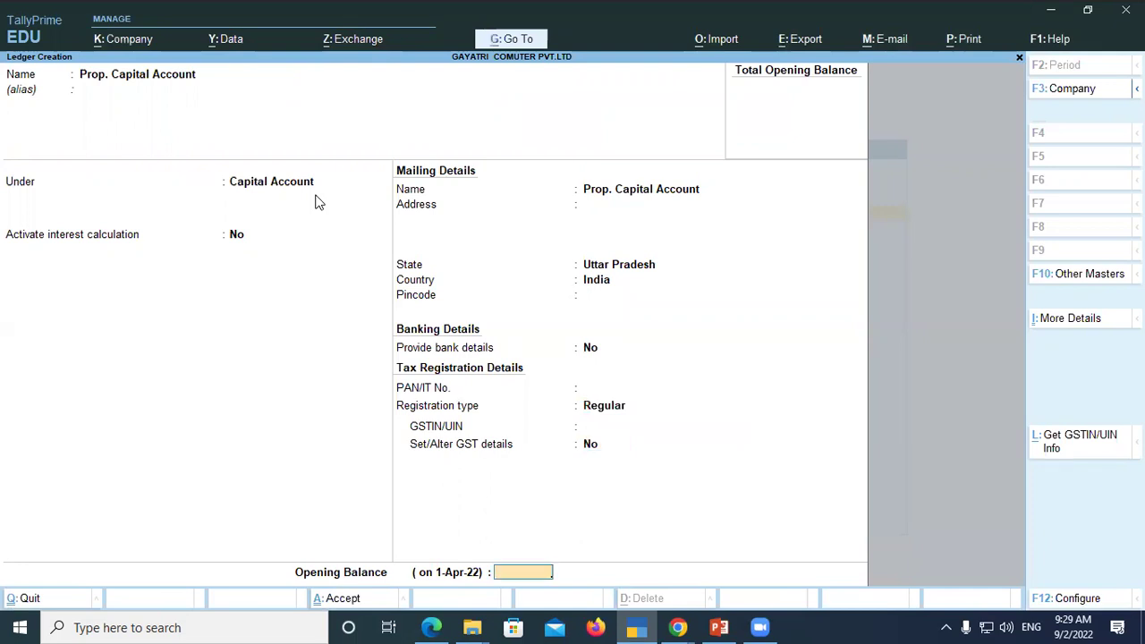
{"action": "type", "text": "1012000"}
{"action": "key", "text": "Return"}
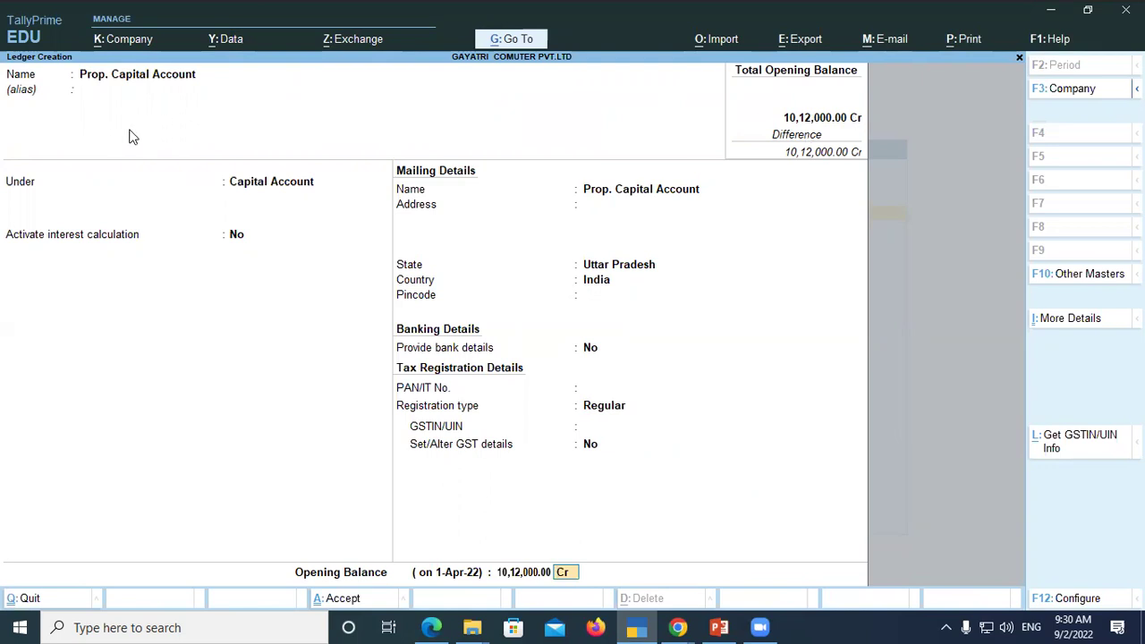
{"action": "key", "text": "Return"}
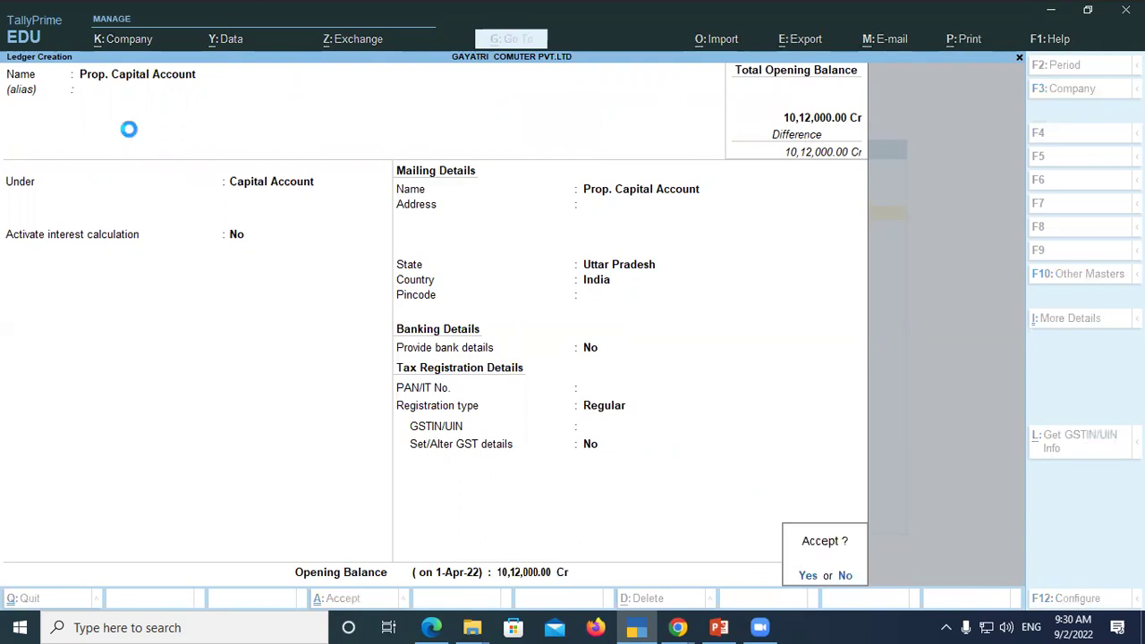
{"action": "key", "text": "Return"}
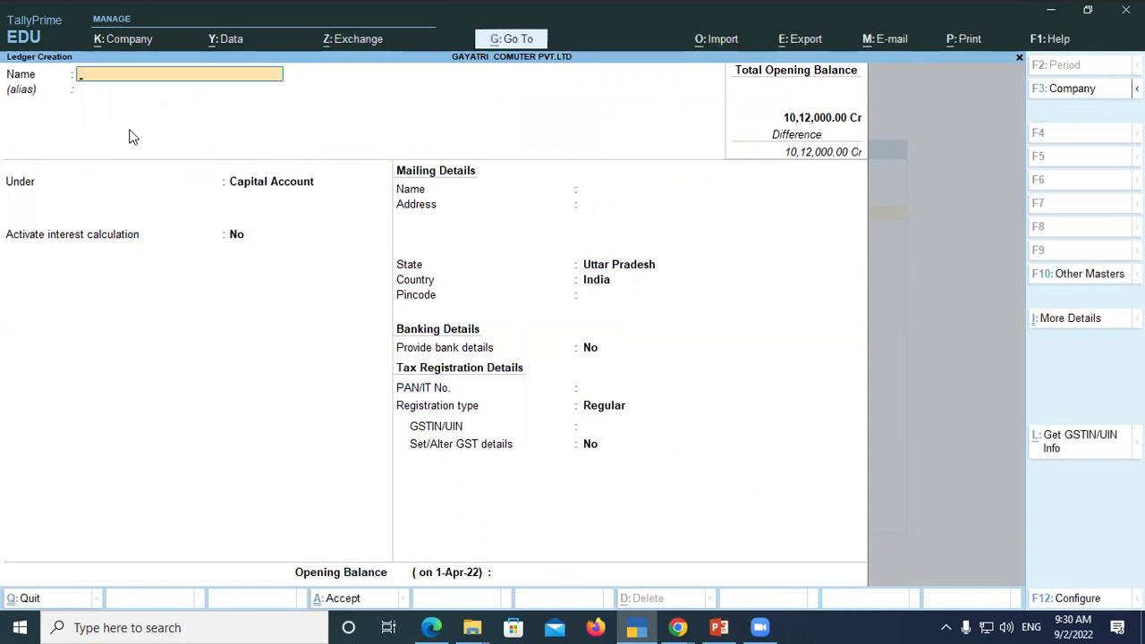
Switch to the balance sheet PDF in Edge and examine the Loan (Liability) section's unsecured loan entry
{"action": "key", "text": "alt+Tab"}
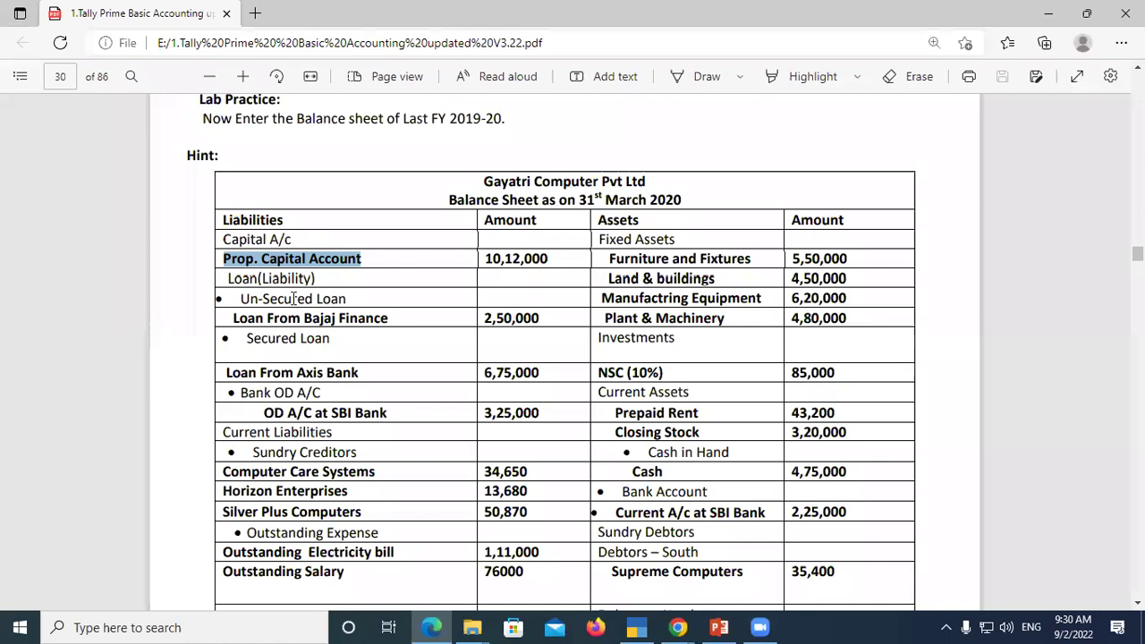
{"action": "scroll", "coordinate": [291, 305], "scroll_direction": "down", "scroll_amount": 1}
{"action": "left_click_drag", "start_coordinate": [229, 195], "coordinate": [336, 196]}
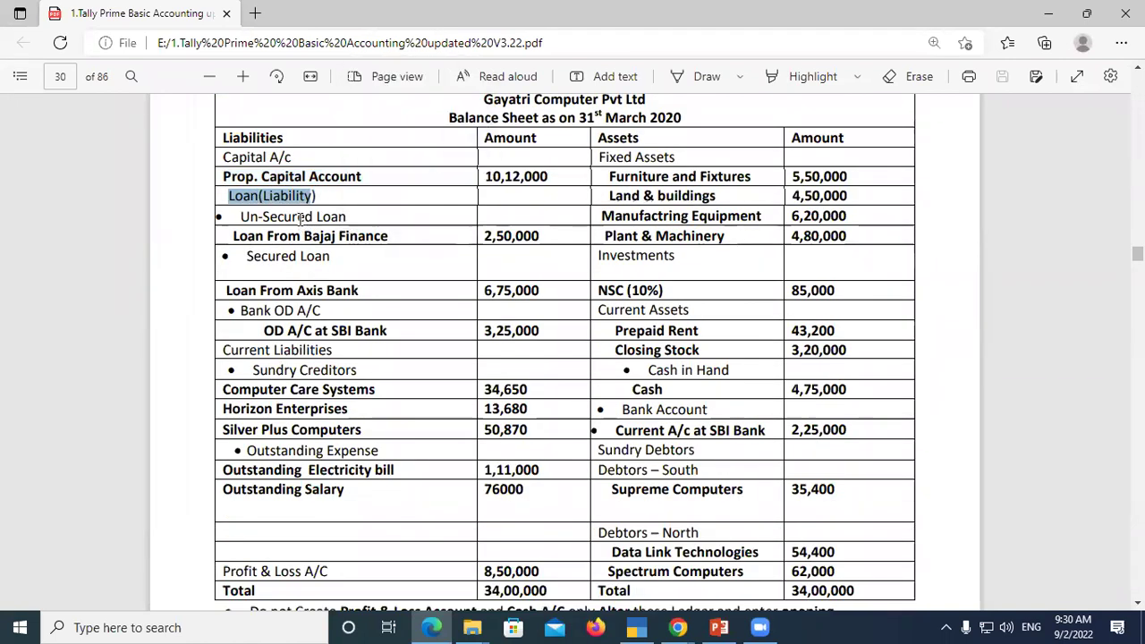
{"action": "left_click", "coordinate": [302, 220]}
{"action": "left_click_drag", "start_coordinate": [242, 217], "coordinate": [349, 216]}
{"action": "left_click", "coordinate": [323, 236]}
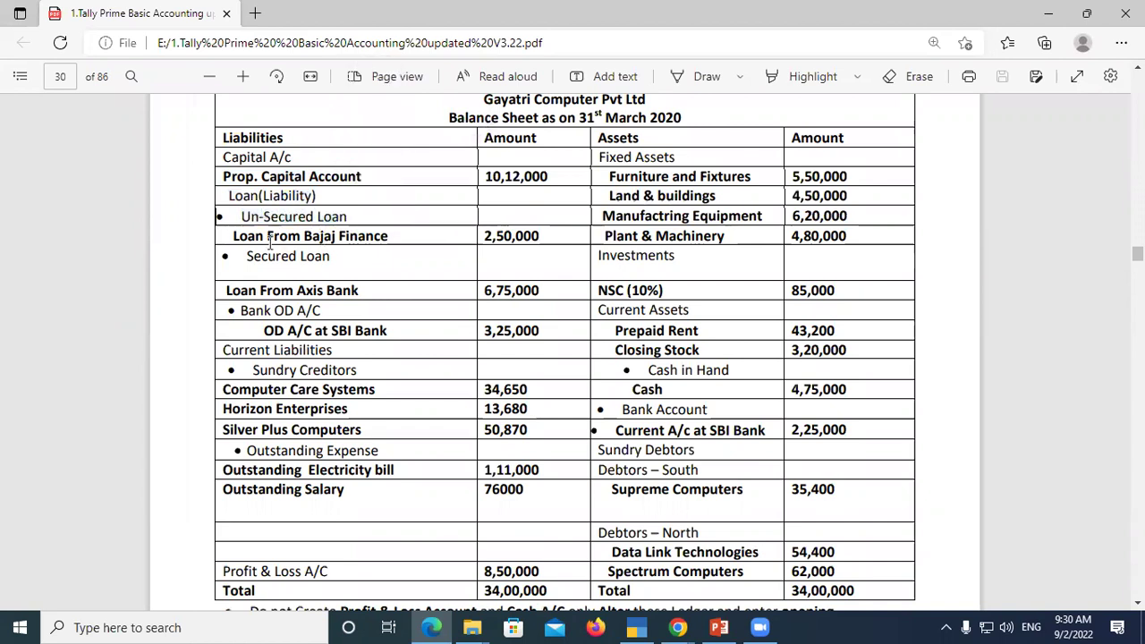
{"action": "left_click_drag", "start_coordinate": [233, 236], "coordinate": [390, 236]}
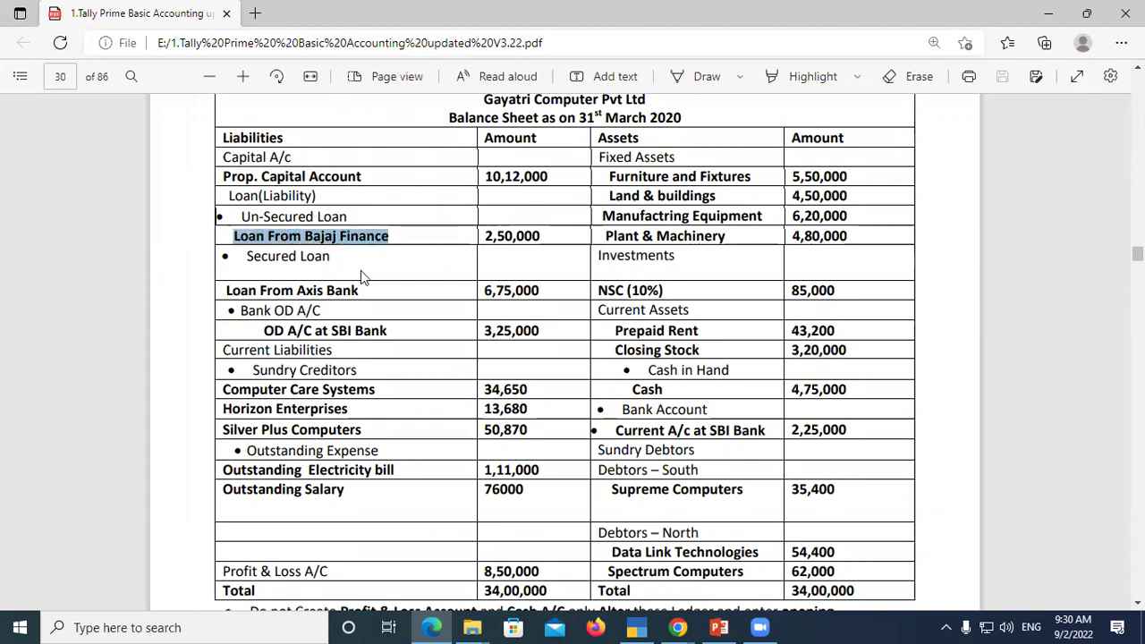
{"action": "left_click", "coordinate": [360, 270]}
{"action": "left_click_drag", "start_coordinate": [235, 236], "coordinate": [391, 238]}
{"action": "left_click", "coordinate": [310, 266]}
Copy "Loan From Bajaj Finance" from the PDF and paste it as the new ledger's name in TallyPrime
{"action": "left_click_drag", "start_coordinate": [233, 236], "coordinate": [392, 236]}
{"action": "key", "text": "ctrl+c"}
{"action": "key", "text": "alt+Tab"}
{"action": "key", "text": "ctrl+v"}
{"action": "key", "text": "Return"}
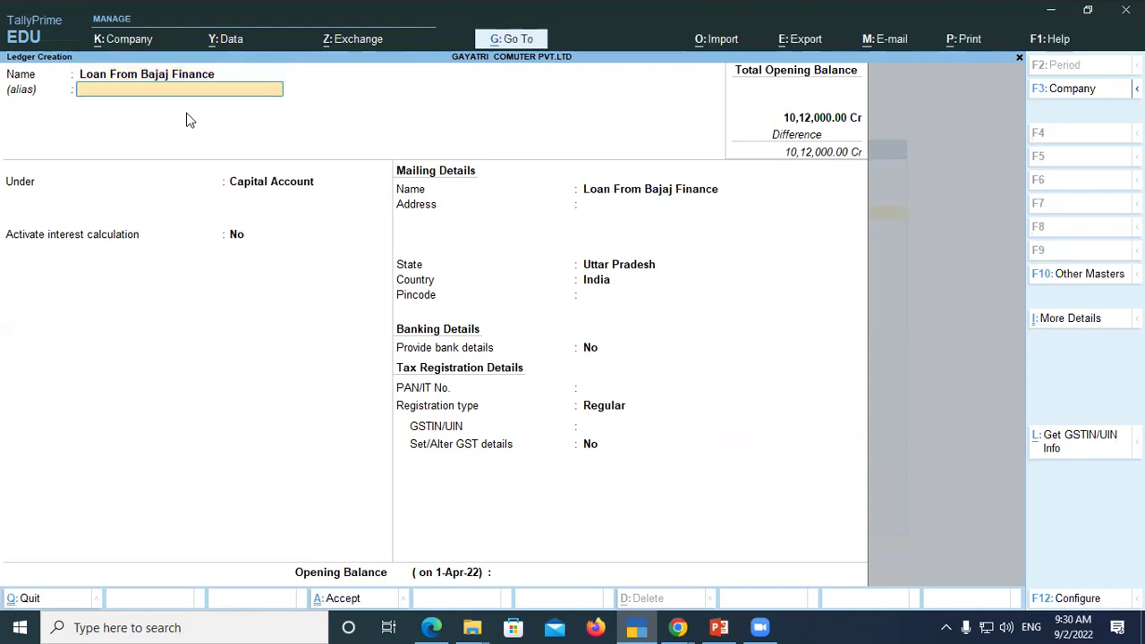
Leave the alias empty and place the Bajaj Finance ledger under the Unsecured Loans group
{"action": "key", "text": "Return"}
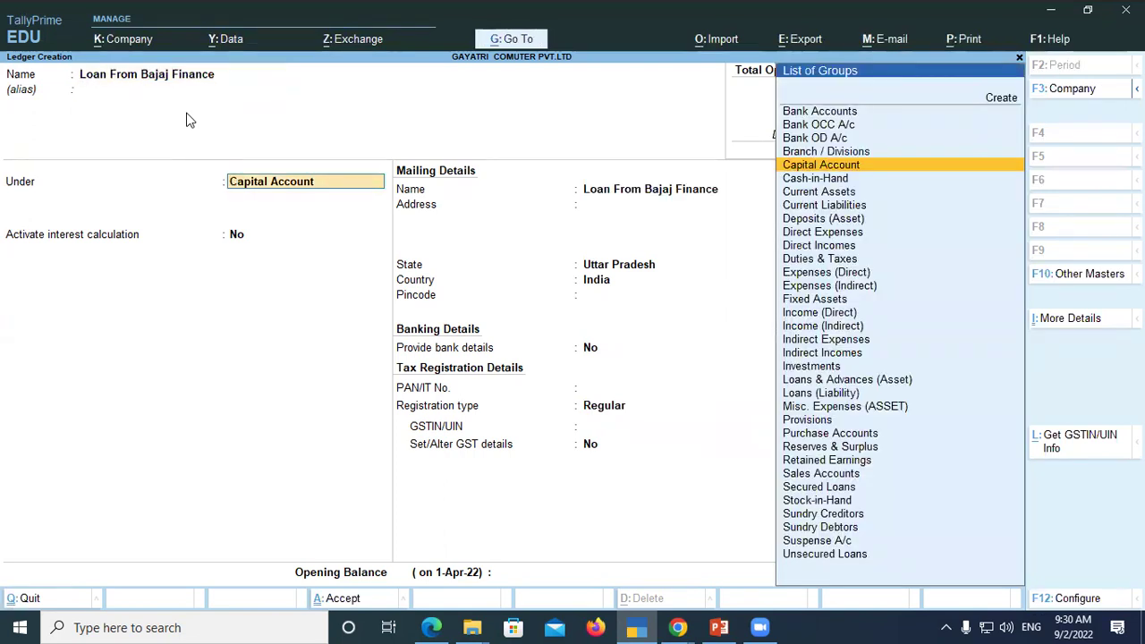
{"action": "type", "text": "Un"}
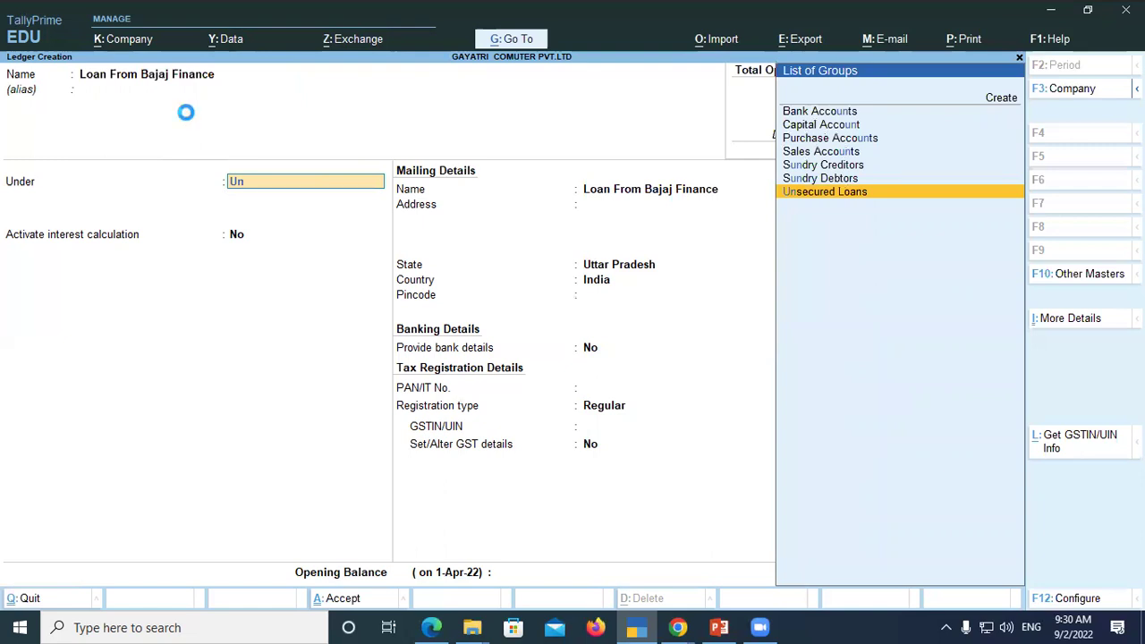
{"action": "key", "text": "Return"}
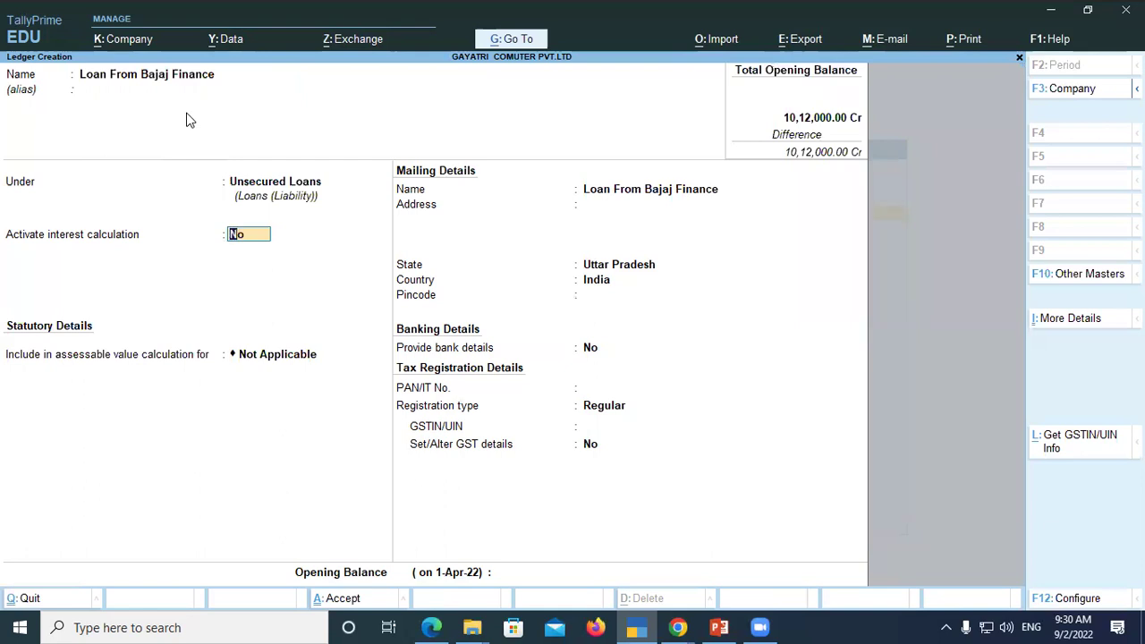
Keep the remaining default details, set the opening balance to 250000 Cr and save the Bajaj Finance loan ledger
{"action": "key", "text": "Return"}
{"action": "key", "text": "Return"}
{"action": "key", "text": "Return"}
{"action": "key", "text": "Return"}
{"action": "key", "text": "Return"}
{"action": "key", "text": "Return"}
{"action": "key", "text": "Return"}
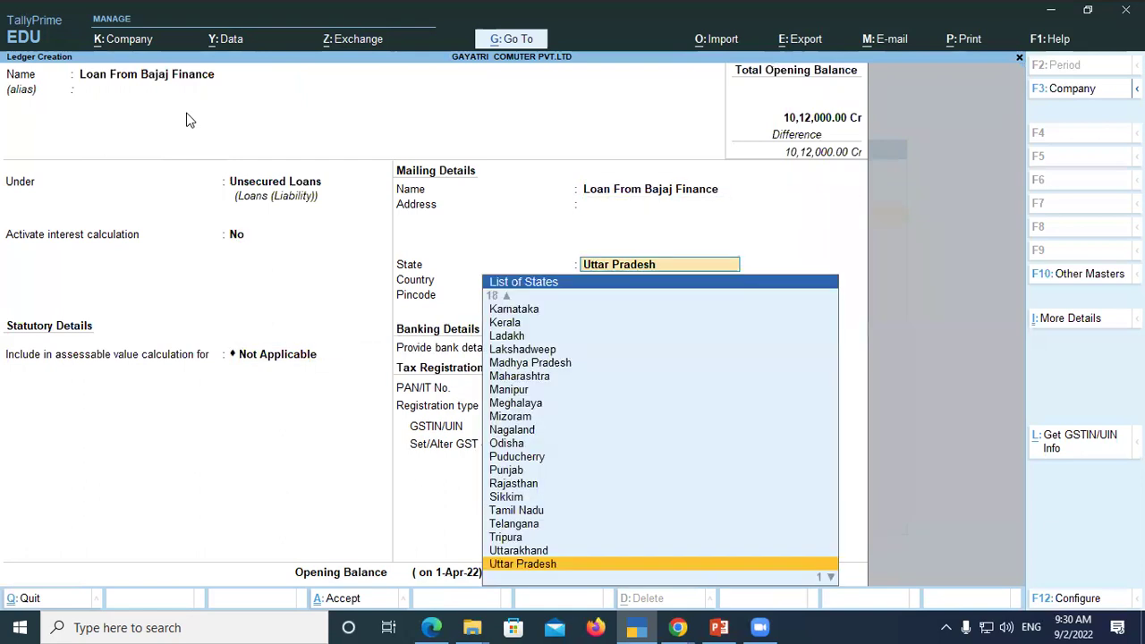
{"action": "key", "text": "Return"}
{"action": "key", "text": "Return"}
{"action": "key", "text": "Return"}
{"action": "key", "text": "Return"}
{"action": "key", "text": "Return"}
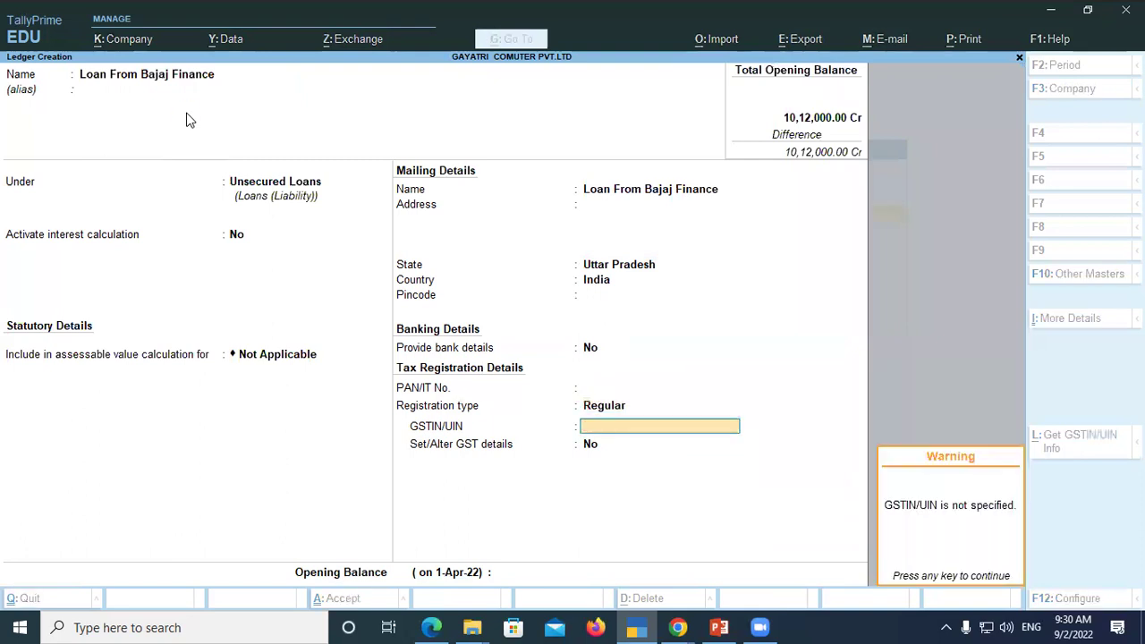
{"action": "key", "text": "Return"}
{"action": "type", "text": "250000"}
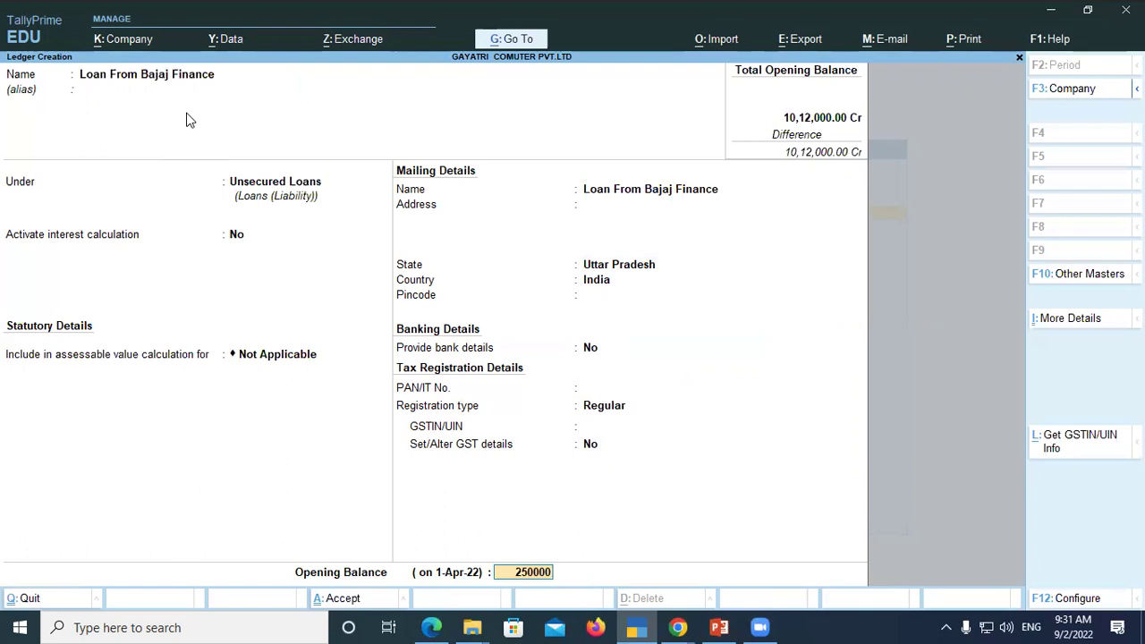
{"action": "key", "text": "Return"}
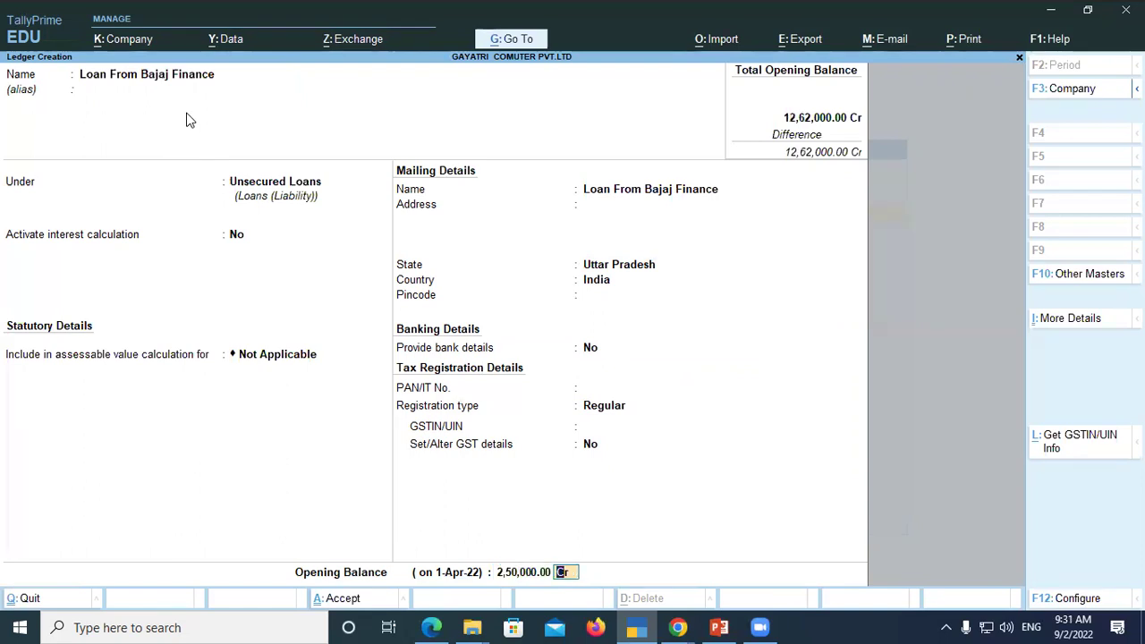
{"action": "key", "text": "Return"}
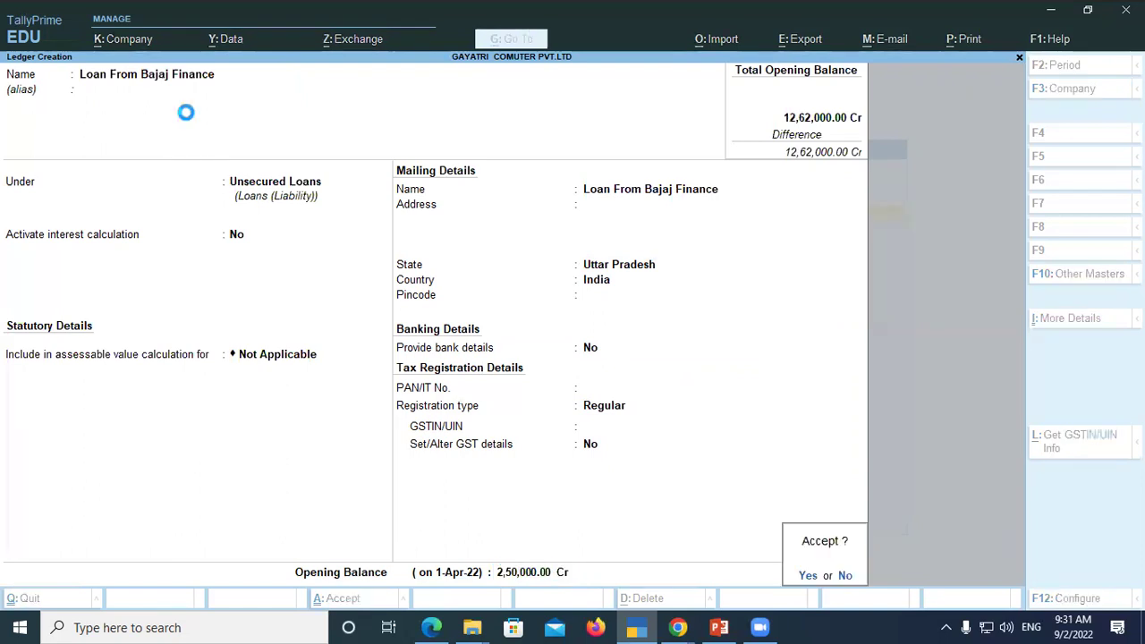
{"action": "key", "text": "Return"}
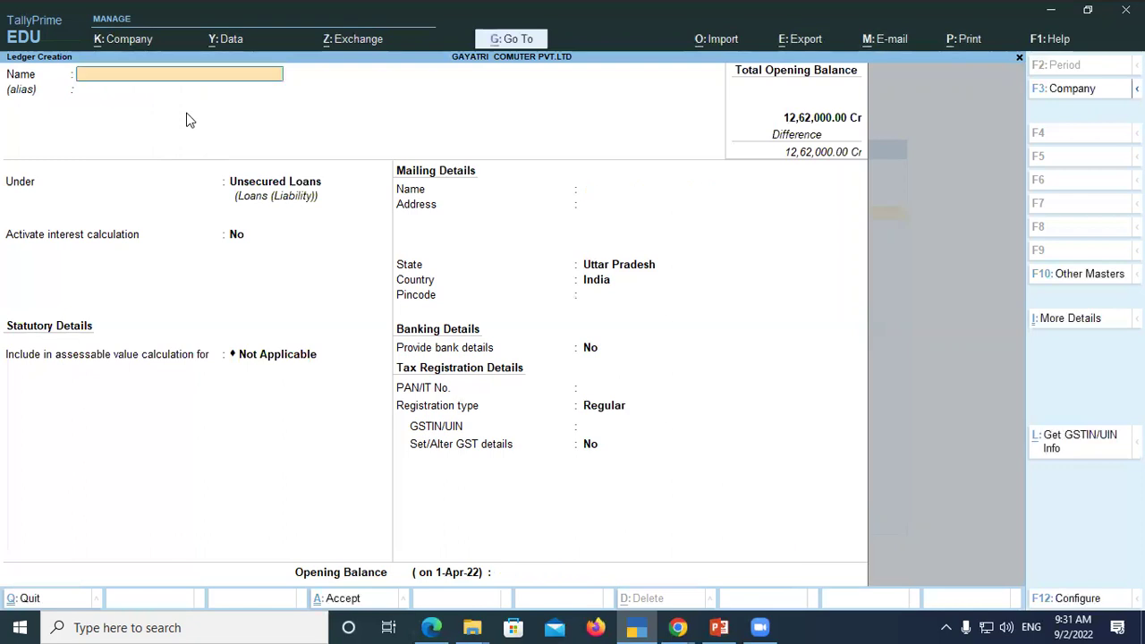
Copy "Loan From Axis Bank" from the PDF's Secured Loan section and paste it as the new ledger's name in TallyPrime
{"action": "key", "text": "alt+Tab"}
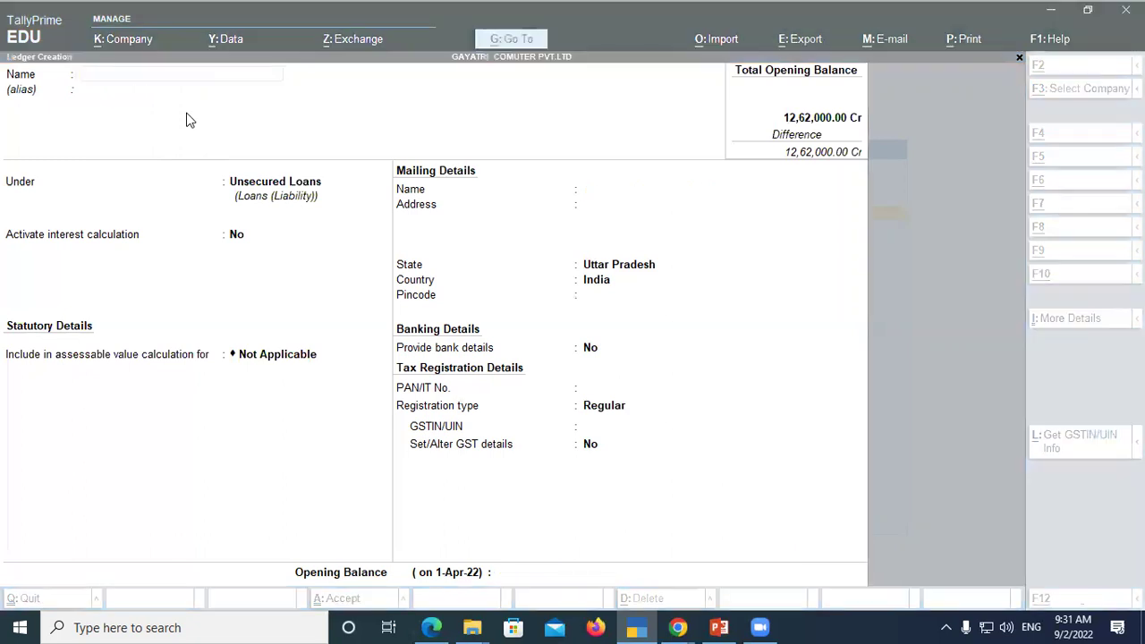
{"action": "left_click_drag", "start_coordinate": [247, 257], "coordinate": [329, 259]}
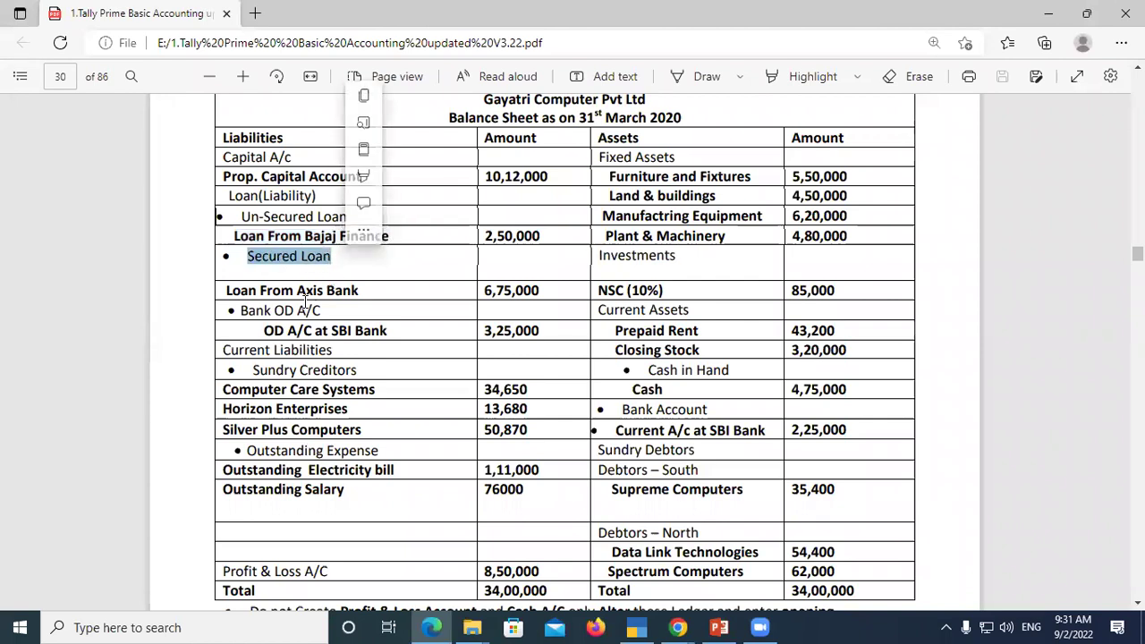
{"action": "scroll", "coordinate": [308, 303], "scroll_direction": "down", "scroll_amount": 1}
{"action": "left_click", "coordinate": [249, 208]}
{"action": "left_click_drag", "start_coordinate": [228, 207], "coordinate": [365, 207]}
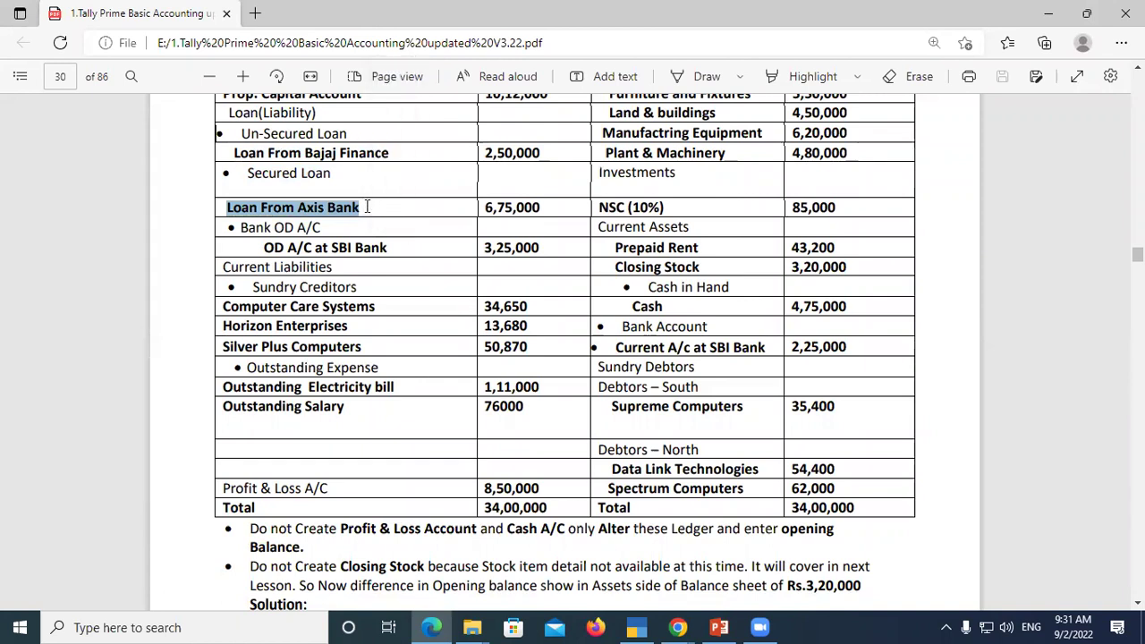
{"action": "key", "text": "alt+Tab"}
{"action": "key", "text": "ctrl+alt+v"}
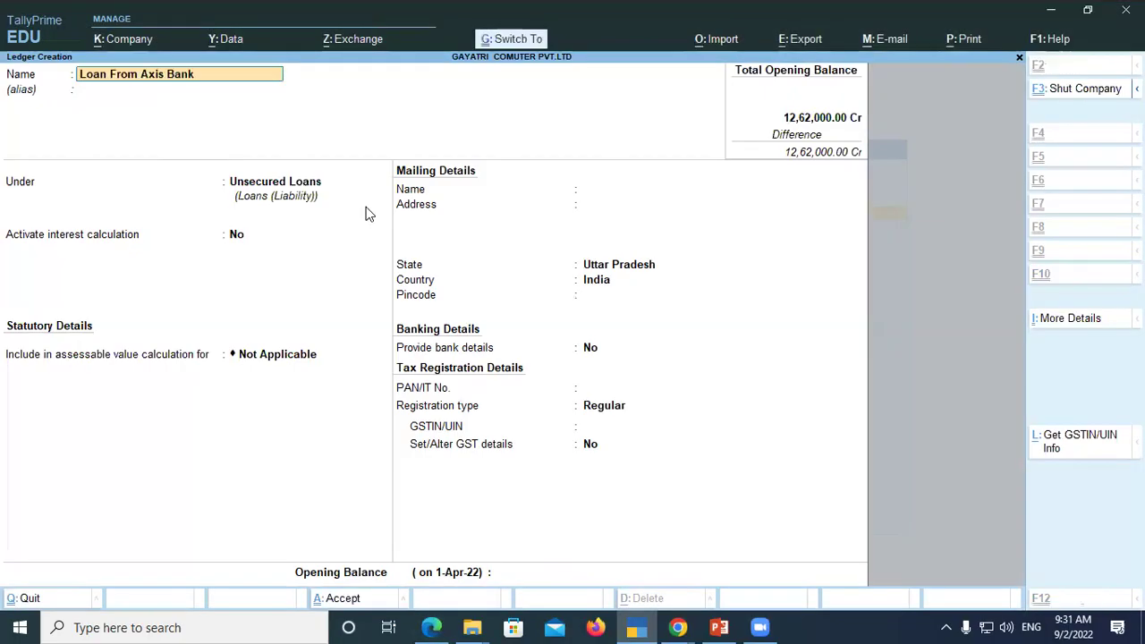
Place the Axis Bank loan ledger under the Secured Loans group without an alias and keep its remaining default details
{"action": "key", "text": "Return"}
{"action": "key", "text": "Return"}
{"action": "type", "text": "Sec"}
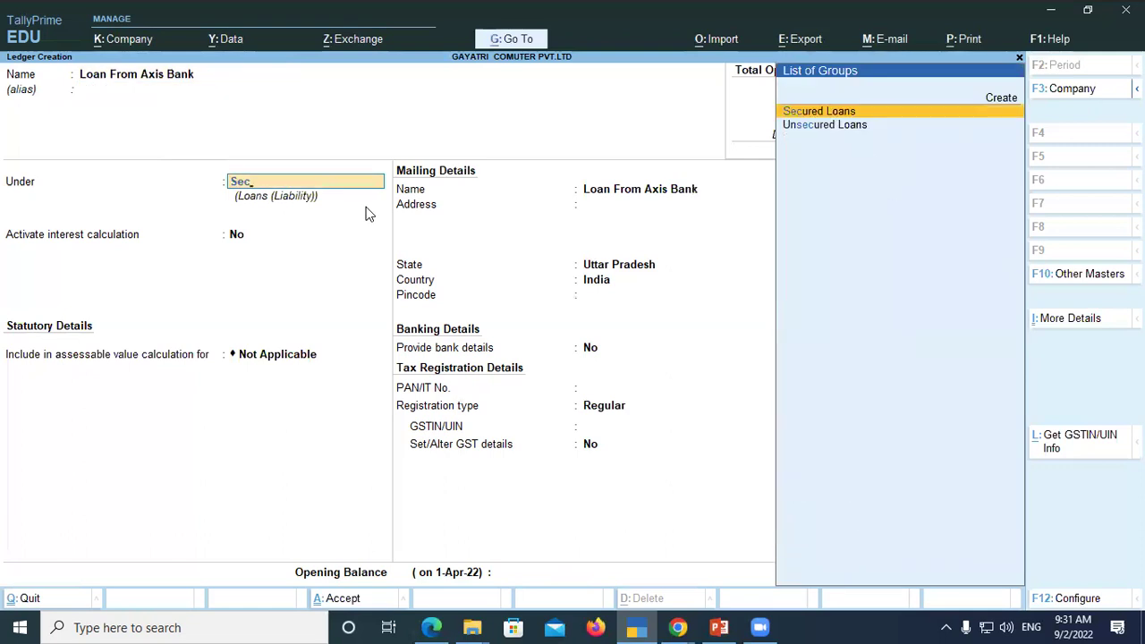
{"action": "key", "text": "Return"}
{"action": "key", "text": "Return"}
{"action": "key", "text": "Return"}
{"action": "key", "text": "Return"}
{"action": "key", "text": "Return"}
{"action": "key", "text": "Return"}
{"action": "key", "text": "Return"}
{"action": "key", "text": "Return"}
{"action": "key", "text": "Return"}
{"action": "key", "text": "Return"}
{"action": "key", "text": "Return"}
{"action": "key", "text": "Return"}
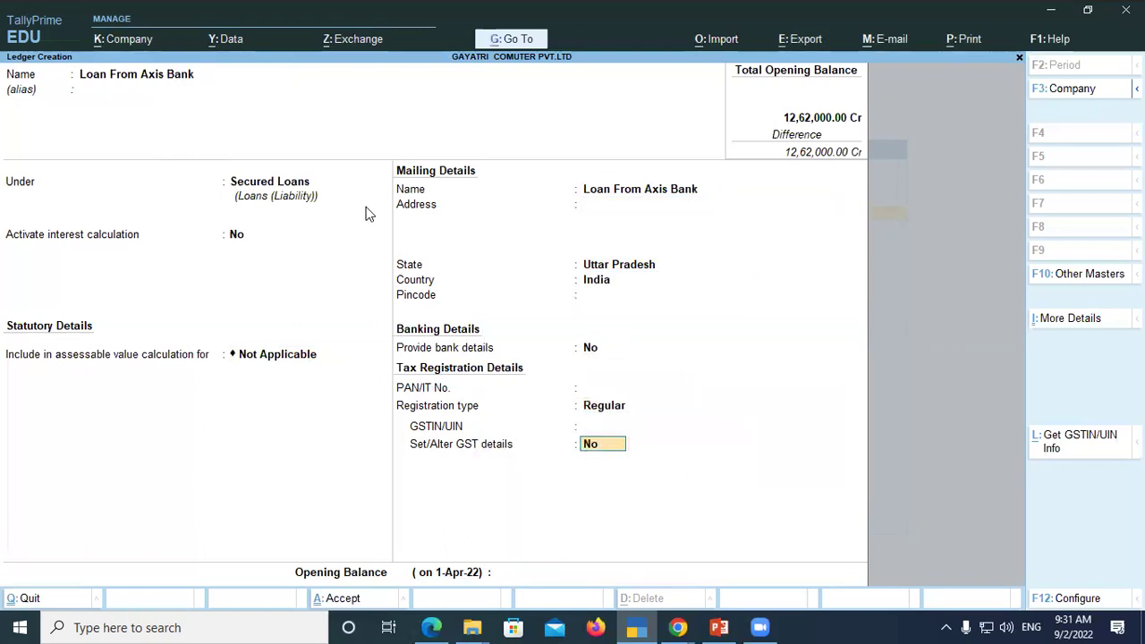
Check the Axis Bank loan amount in the PDF, set the opening balance to 675000 Cr and save the ledger
{"action": "key", "text": "alt+Tab"}
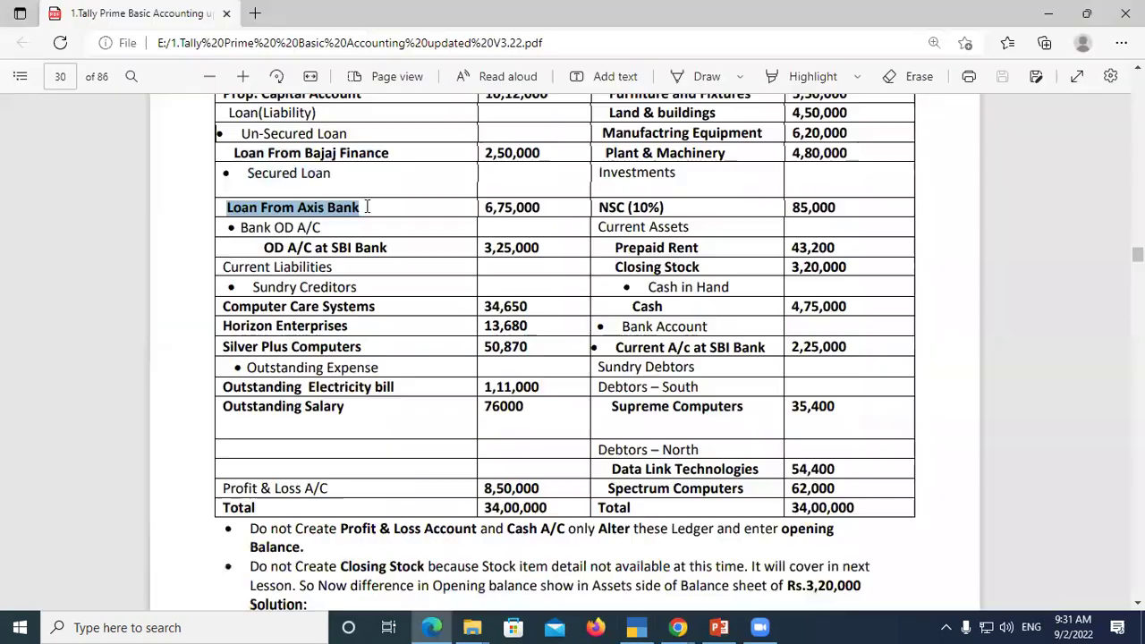
{"action": "key", "text": "alt+Tab"}
{"action": "type", "text": "6750"}
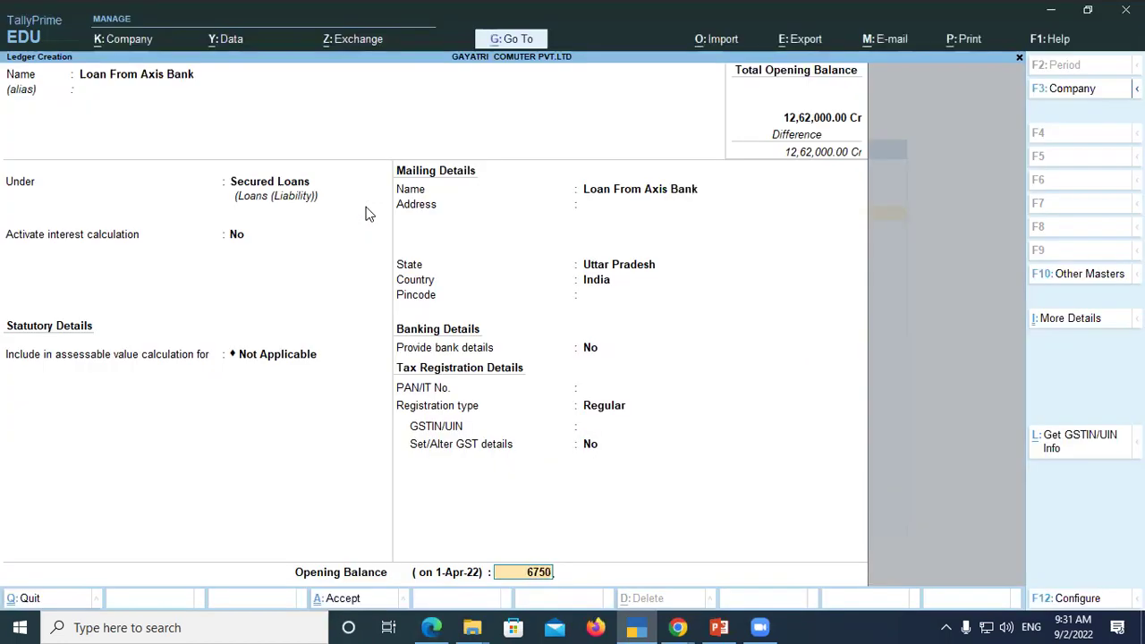
{"action": "type", "text": "00"}
{"action": "key", "text": "Return"}
{"action": "key", "text": "Return"}
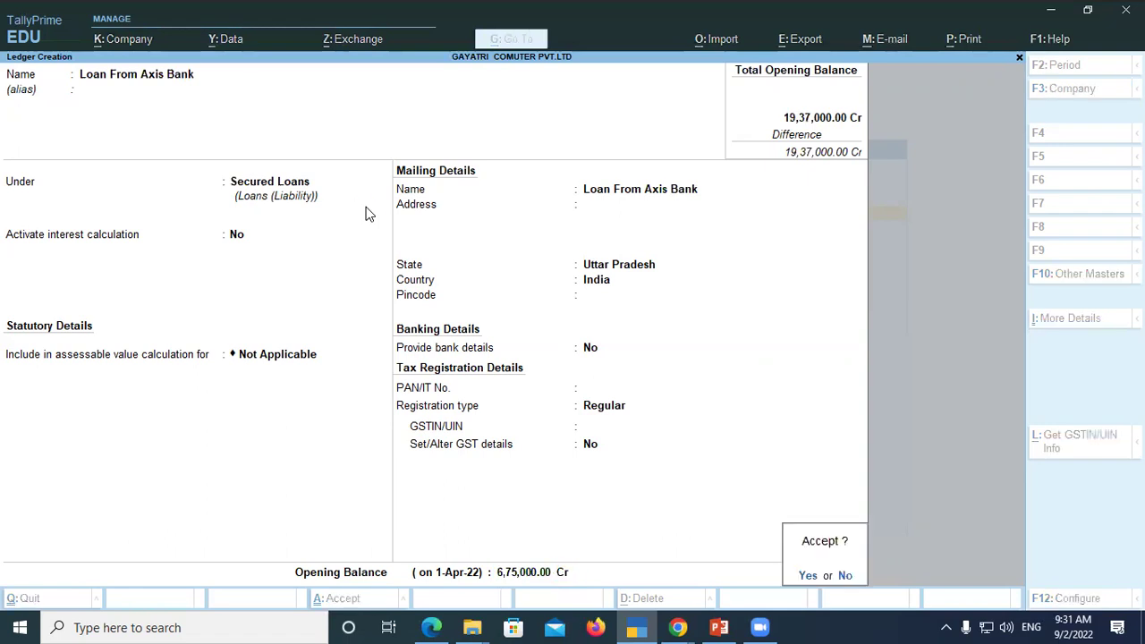
{"action": "key", "text": "Return"}
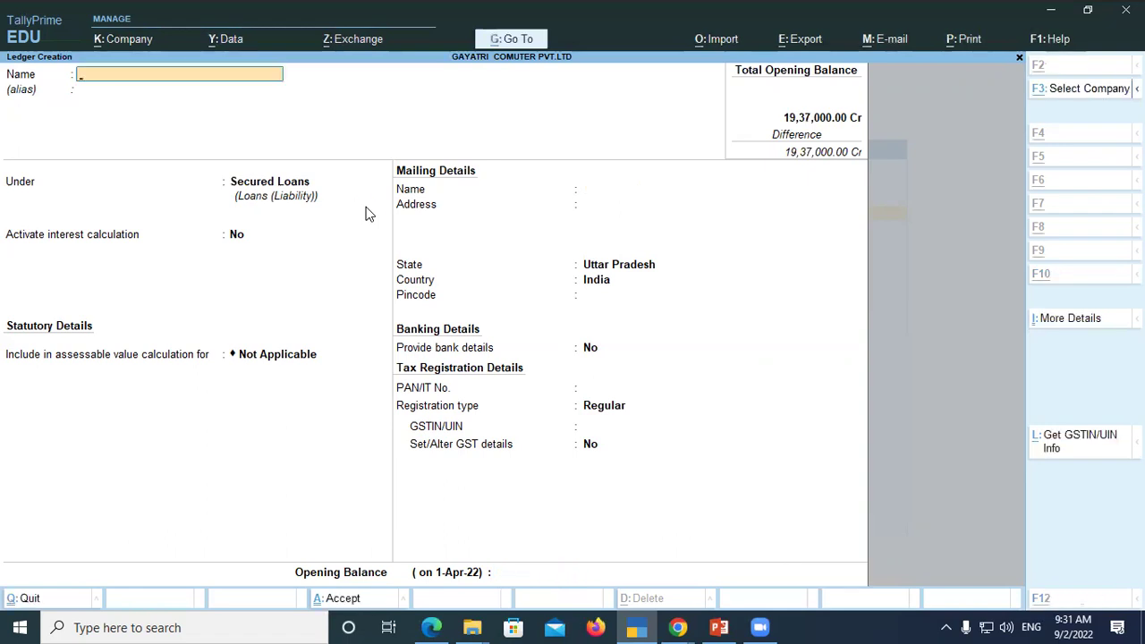
Copy "OD A/C at SBI Bank" from the PDF's Bank OD A/C section and paste it as the next ledger's name in TallyPrime
{"action": "key", "text": "alt+Tab"}
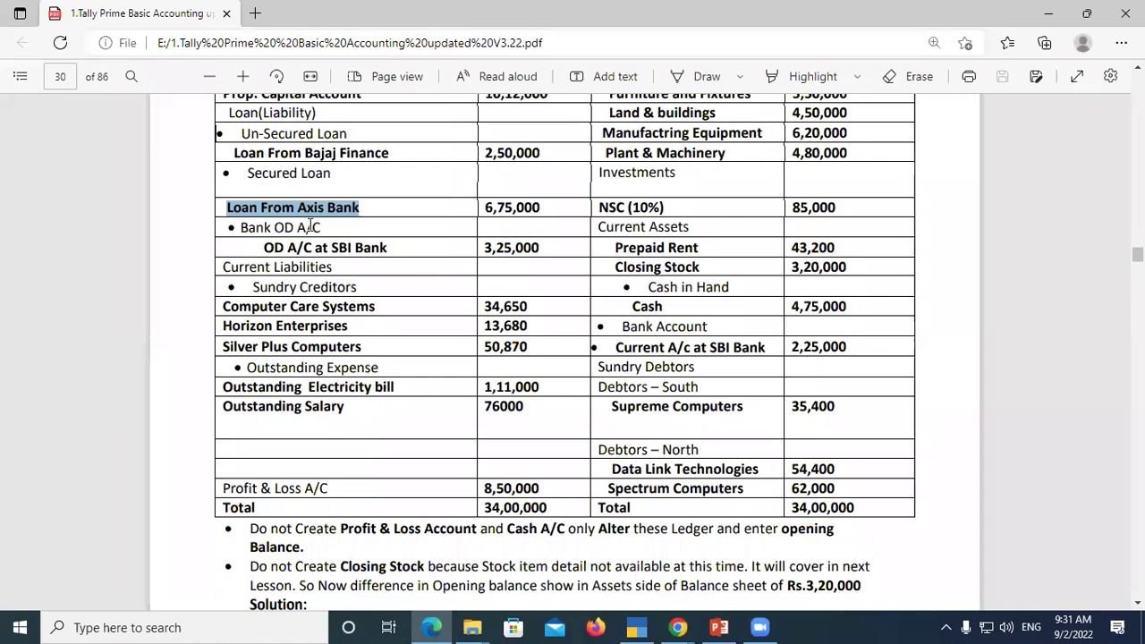
{"action": "left_click_drag", "start_coordinate": [240, 227], "coordinate": [388, 250]}
{"action": "left_click", "coordinate": [353, 261]}
{"action": "left_click", "coordinate": [336, 251]}
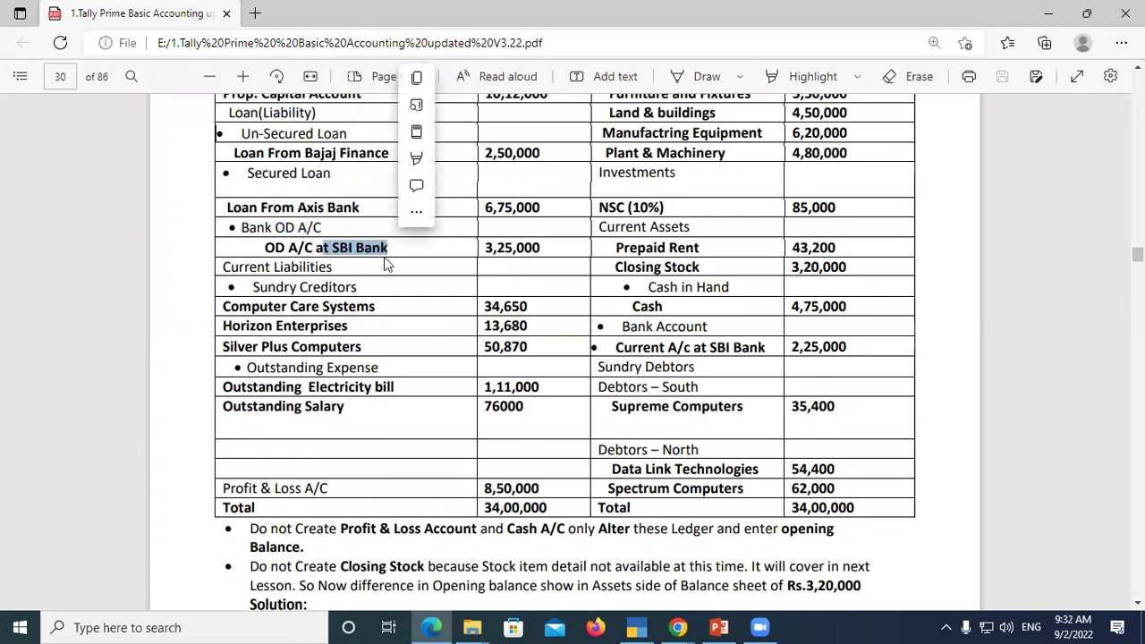
{"action": "left_click", "coordinate": [417, 269]}
{"action": "left_click_drag", "start_coordinate": [487, 244], "coordinate": [545, 248]}
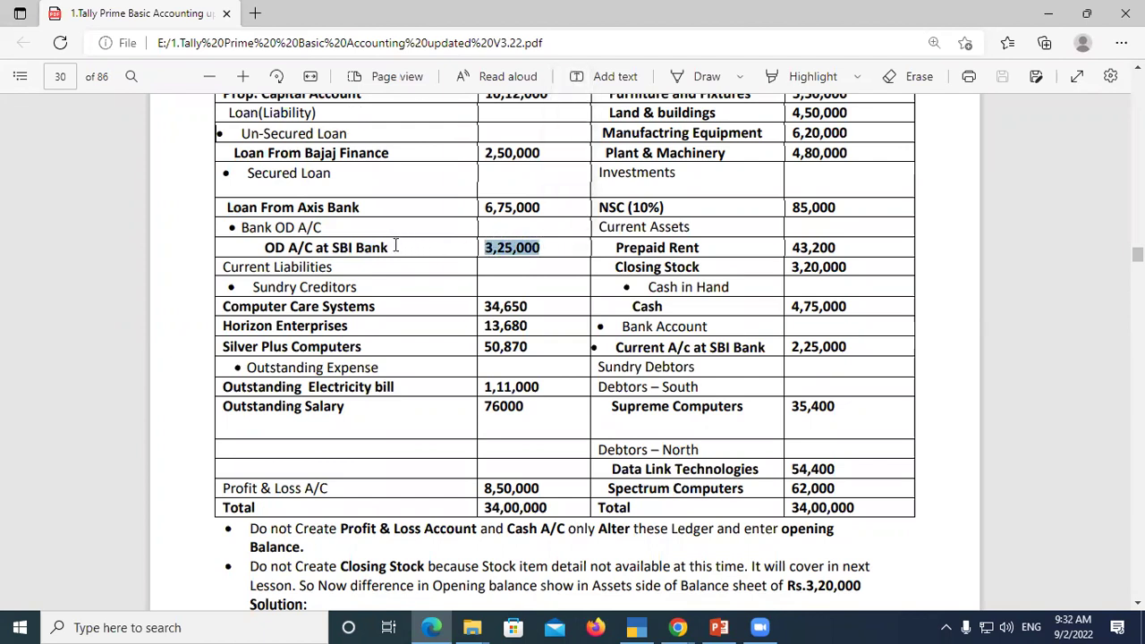
{"action": "left_click", "coordinate": [304, 247]}
{"action": "left_click_drag", "start_coordinate": [261, 247], "coordinate": [398, 249]}
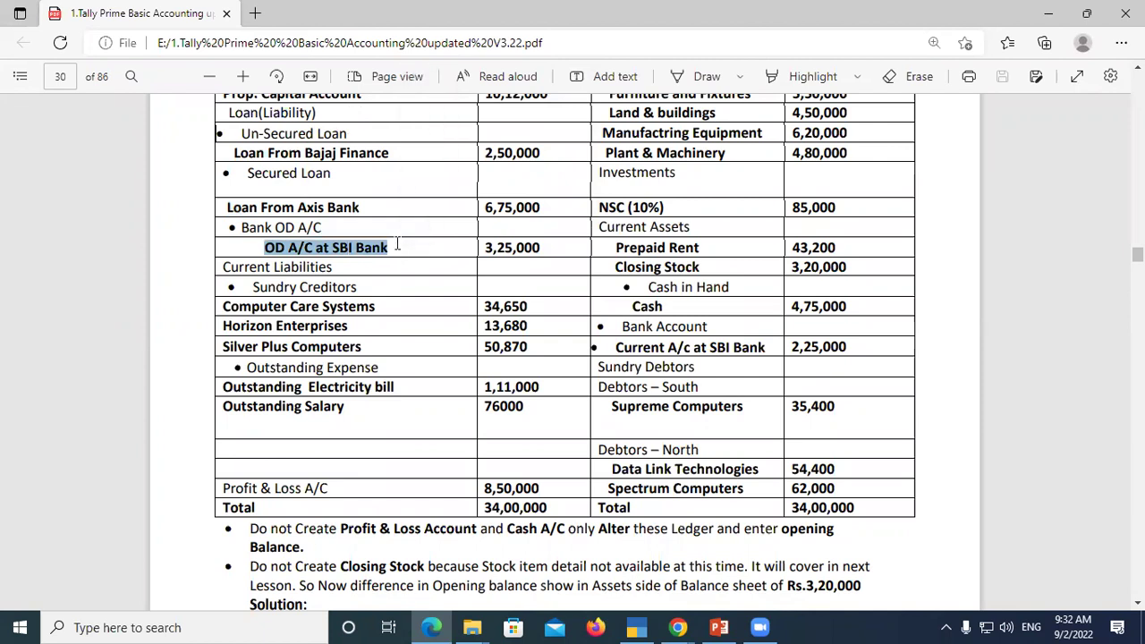
{"action": "key", "text": "alt+Tab"}
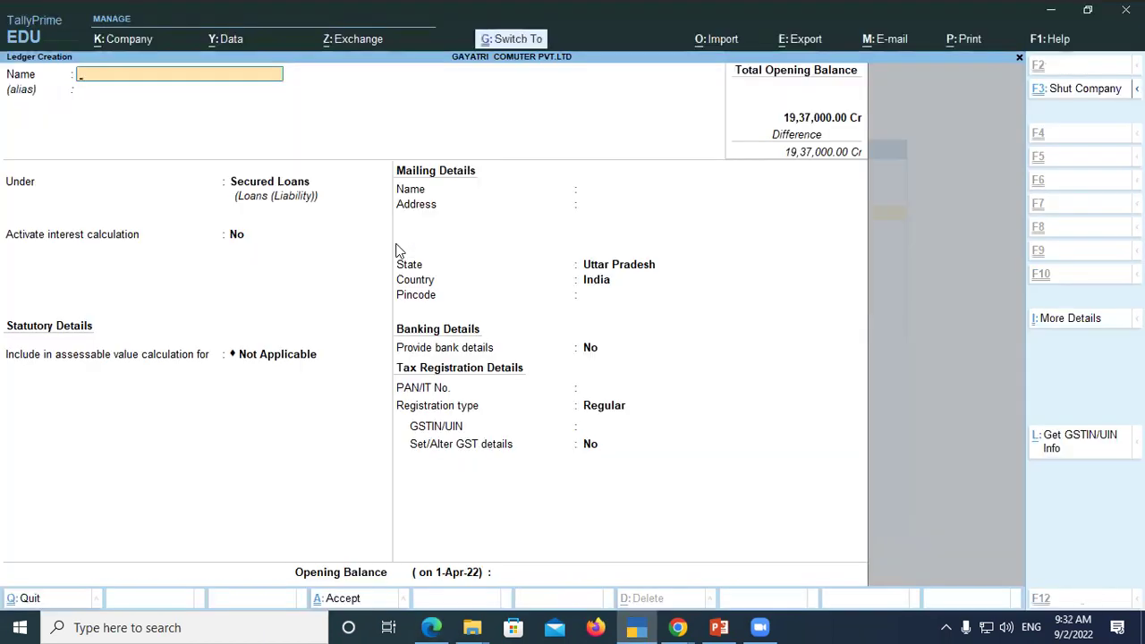
{"action": "key", "text": "ctrl+alt+v"}
Leave the alias empty and place the SBI overdraft ledger under the Bank OD A/c group
{"action": "key", "text": "Return"}
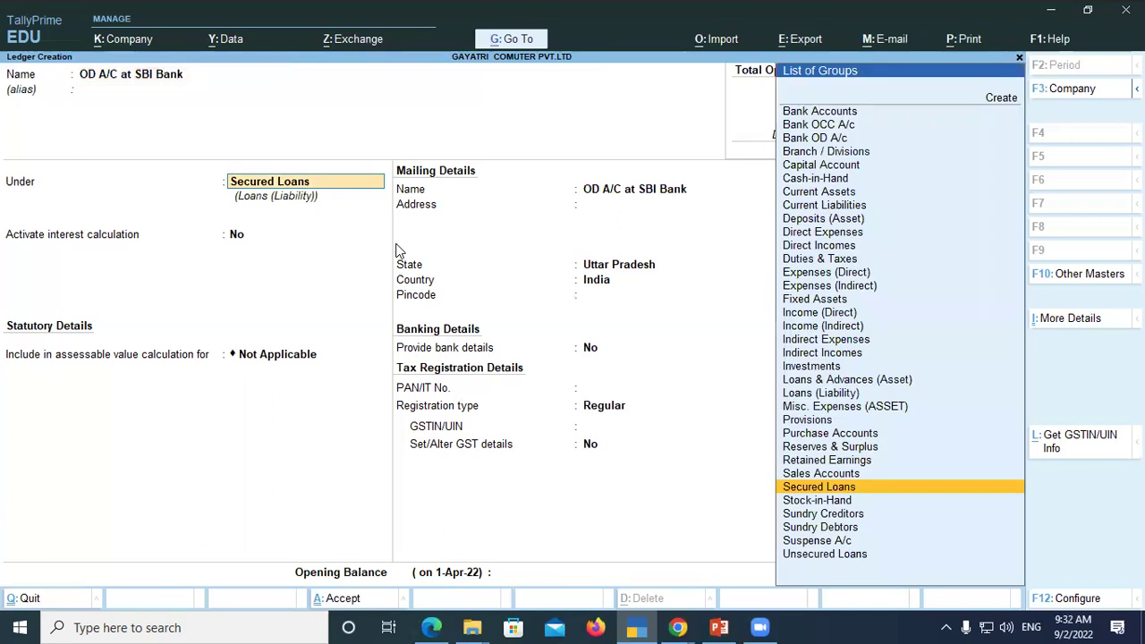
{"action": "type", "text": "Ban"}
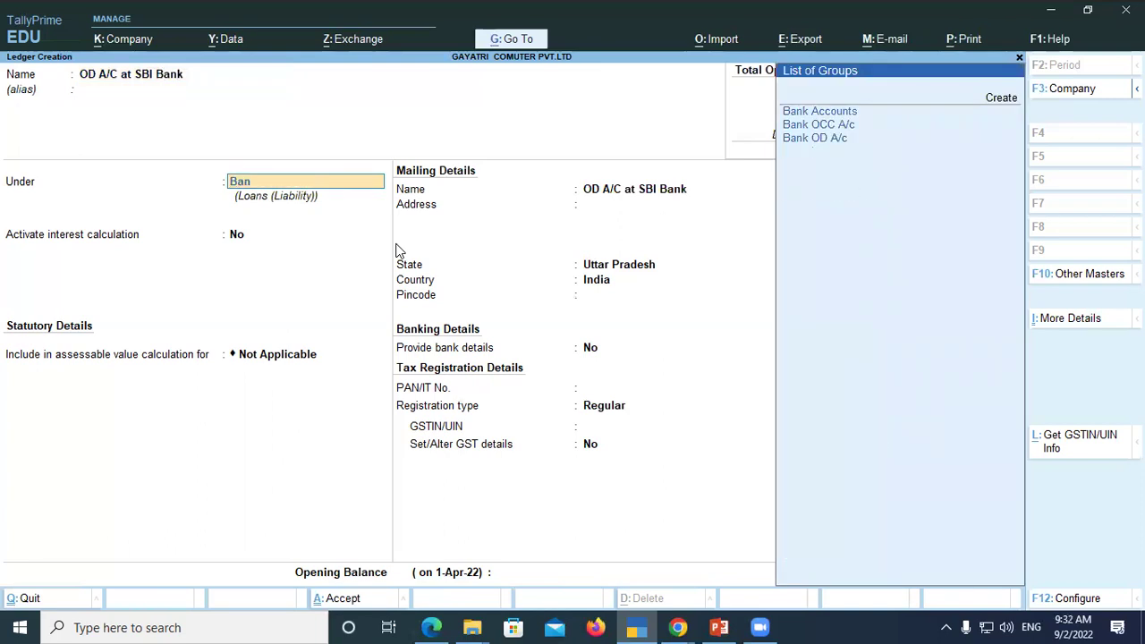
{"action": "key", "text": "Down"}
{"action": "key", "text": "Down"}
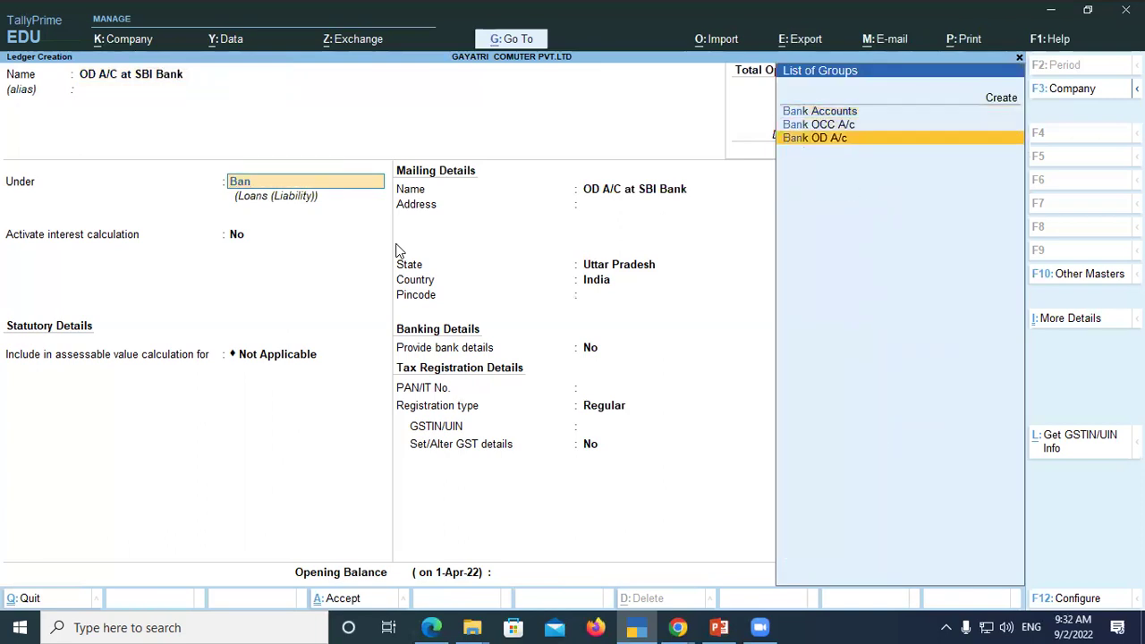
{"action": "key", "text": "Return"}
Keep the default interest, bank account, cheque and mailing details of the SBI overdraft ledger
{"action": "key", "text": "Return"}
{"action": "key", "text": "Return"}
{"action": "key", "text": "Return"}
{"action": "key", "text": "Return"}
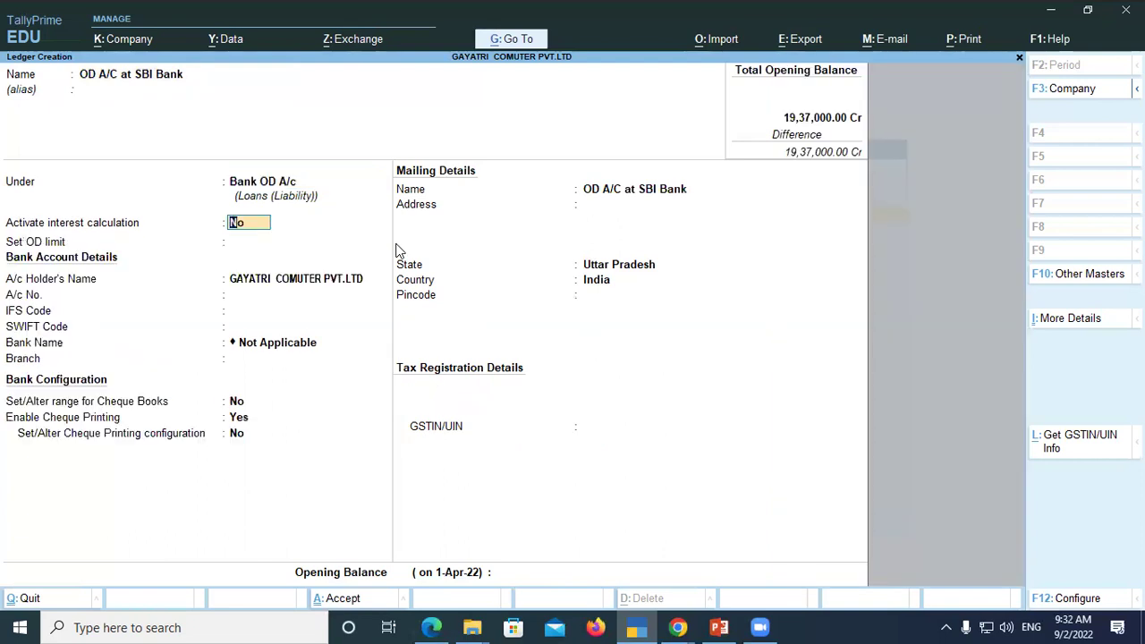
{"action": "key", "text": "Return"}
{"action": "key", "text": "Return"}
{"action": "key", "text": "Return"}
{"action": "key", "text": "Return"}
{"action": "key", "text": "Return"}
{"action": "key", "text": "Return"}
{"action": "key", "text": "Return"}
{"action": "key", "text": "Return"}
{"action": "key", "text": "Return"}
{"action": "key", "text": "Return"}
{"action": "key", "text": "Return"}
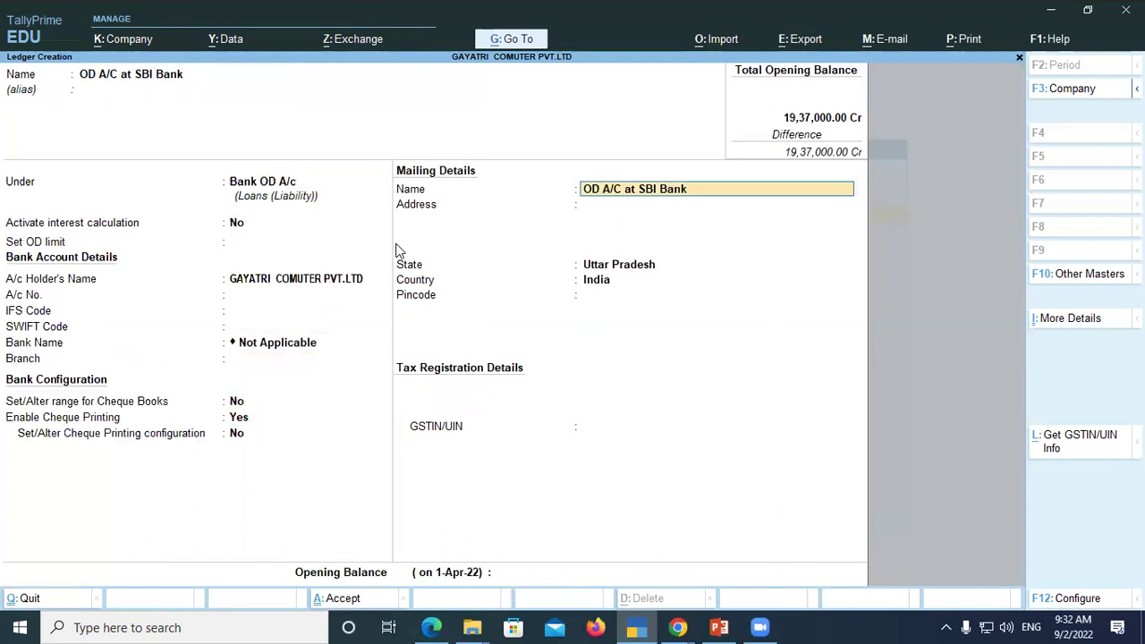
{"action": "key", "text": "Return"}
{"action": "key", "text": "Return"}
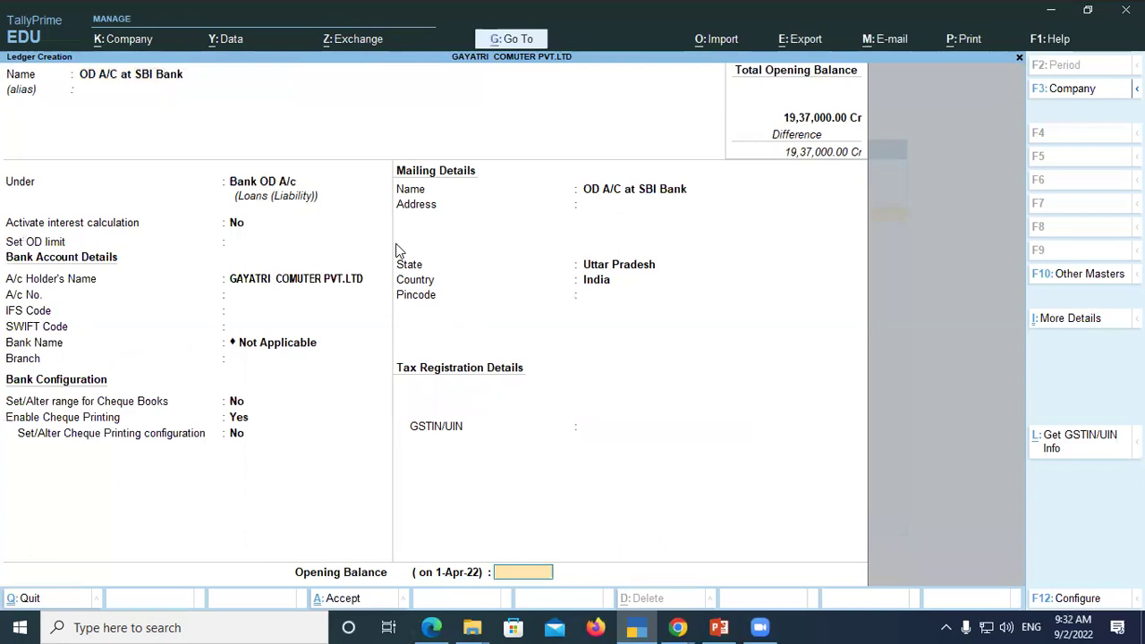
Check the SBI overdraft amount in the PDF, set the opening balance to 325000 Cr and save the ledger
{"action": "key", "text": "alt+Tab"}
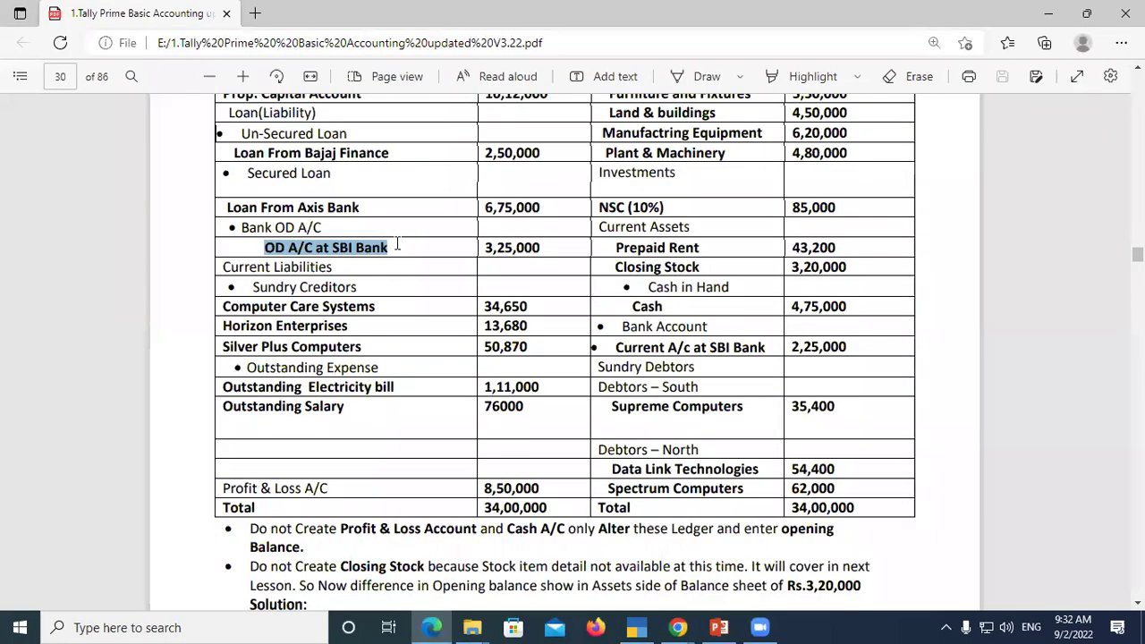
{"action": "key", "text": "alt+Tab"}
{"action": "type", "text": "32500"}
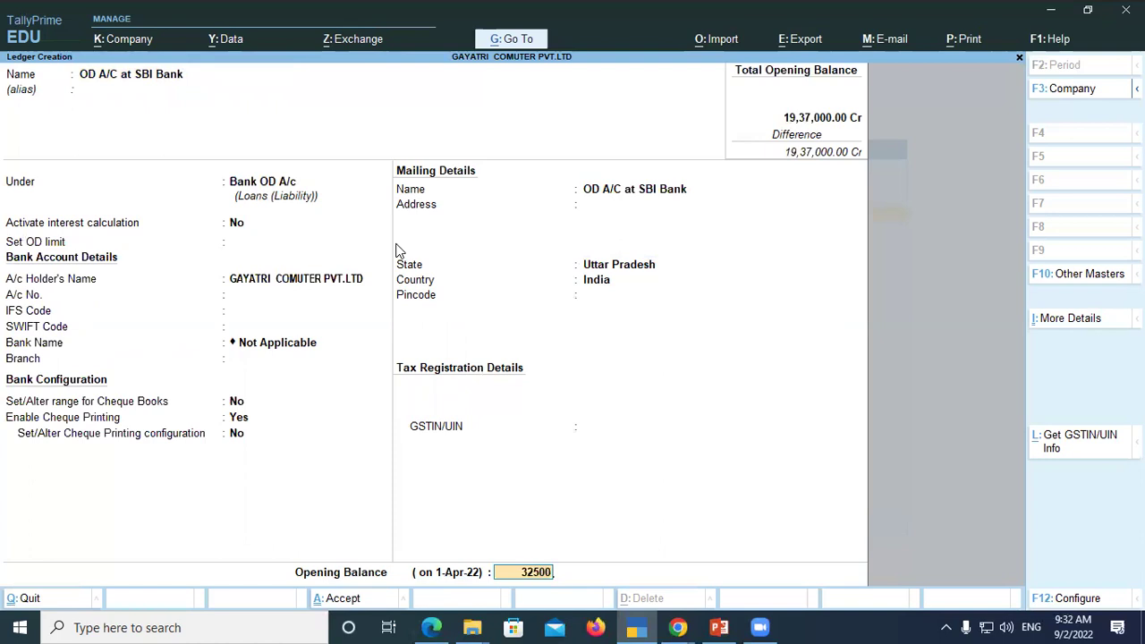
{"action": "type", "text": "0"}
{"action": "key", "text": "Return"}
{"action": "key", "text": "Return"}
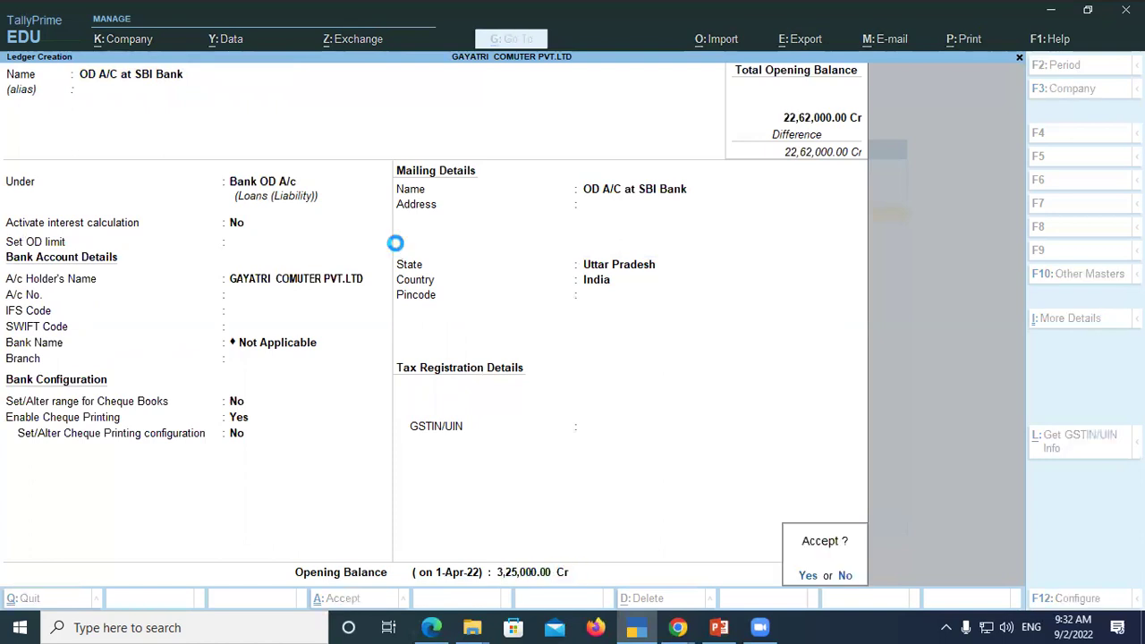
{"action": "key", "text": "Return"}
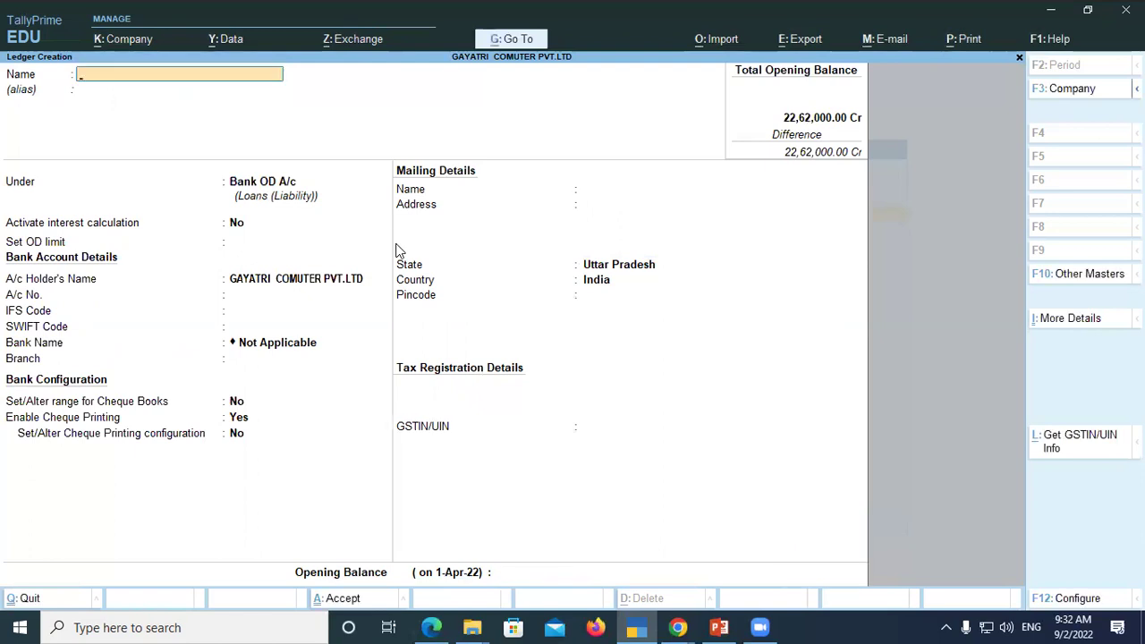
Switch to the balance sheet PDF in Edge and examine the Sundry Creditors entries and amounts under Current Liabilities
{"action": "key", "text": "alt+Tab"}
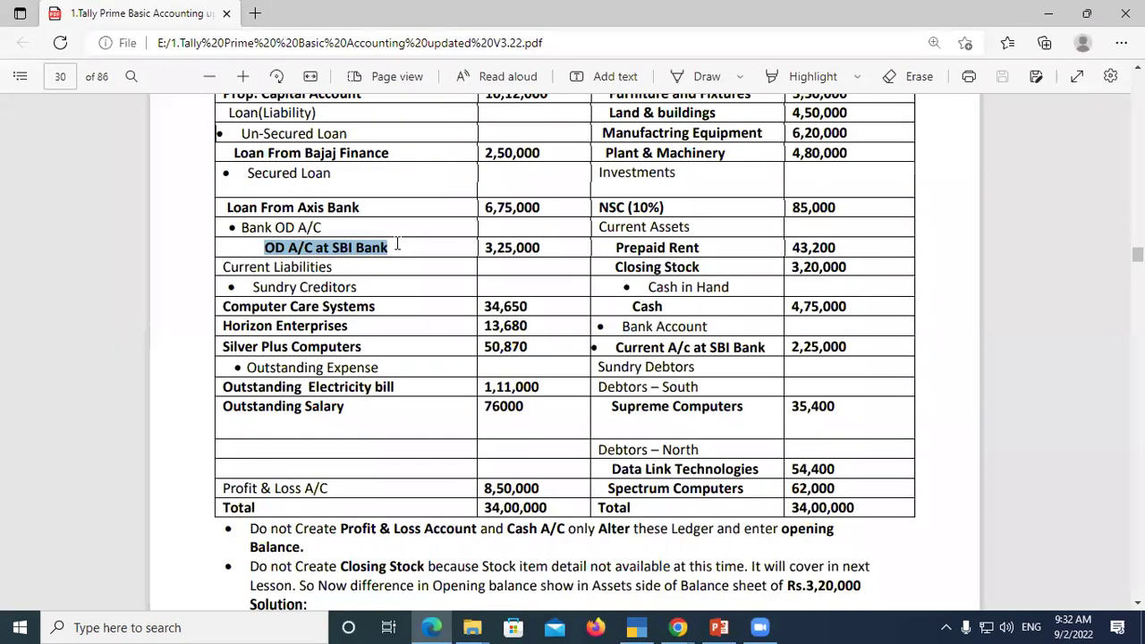
{"action": "left_click_drag", "start_coordinate": [223, 267], "coordinate": [338, 269]}
{"action": "left_click", "coordinate": [350, 290]}
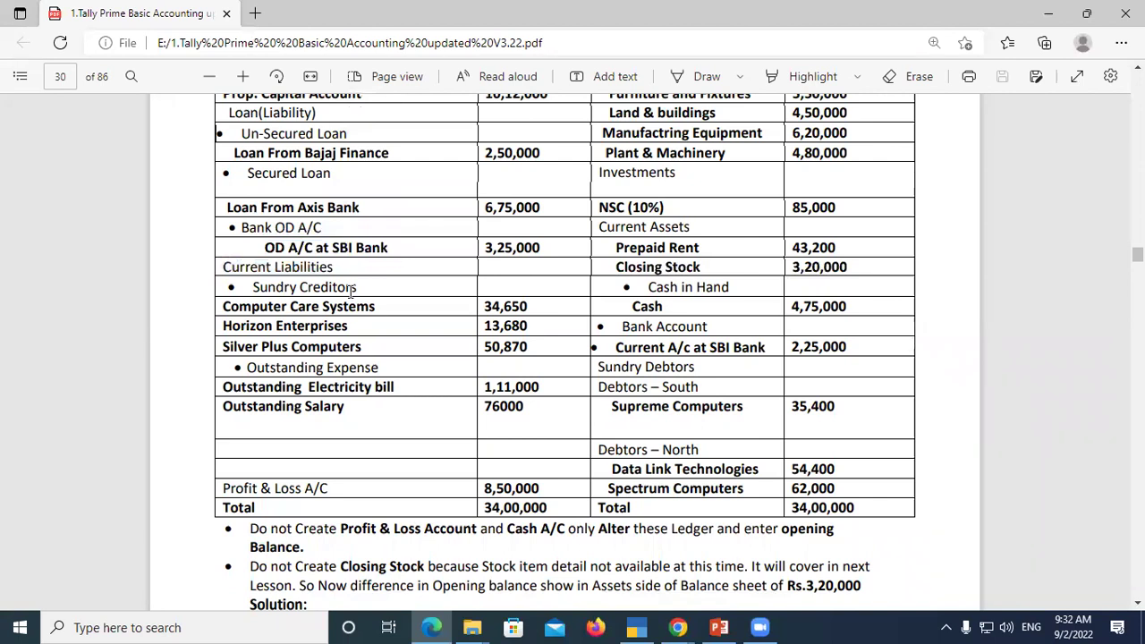
{"action": "scroll", "coordinate": [269, 306], "scroll_direction": "down", "scroll_amount": 2}
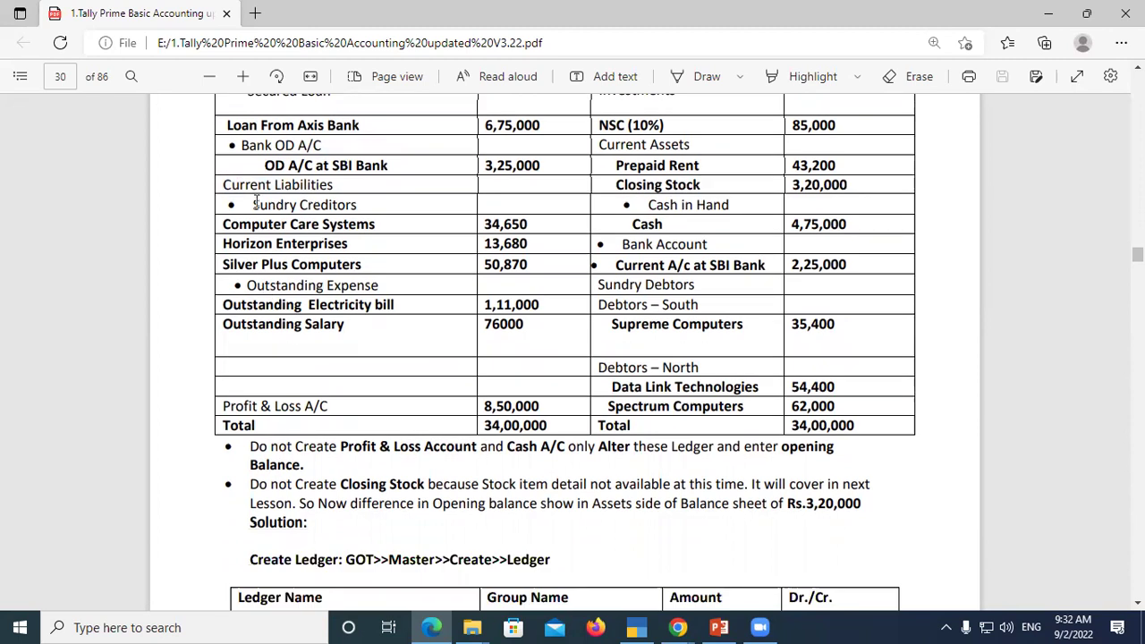
{"action": "left_click_drag", "start_coordinate": [254, 202], "coordinate": [380, 233]}
{"action": "left_click", "coordinate": [381, 233]}
{"action": "left_click_drag", "start_coordinate": [226, 224], "coordinate": [376, 225]}
{"action": "left_click_drag", "start_coordinate": [224, 244], "coordinate": [366, 249]}
{"action": "left_click_drag", "start_coordinate": [224, 264], "coordinate": [372, 264]}
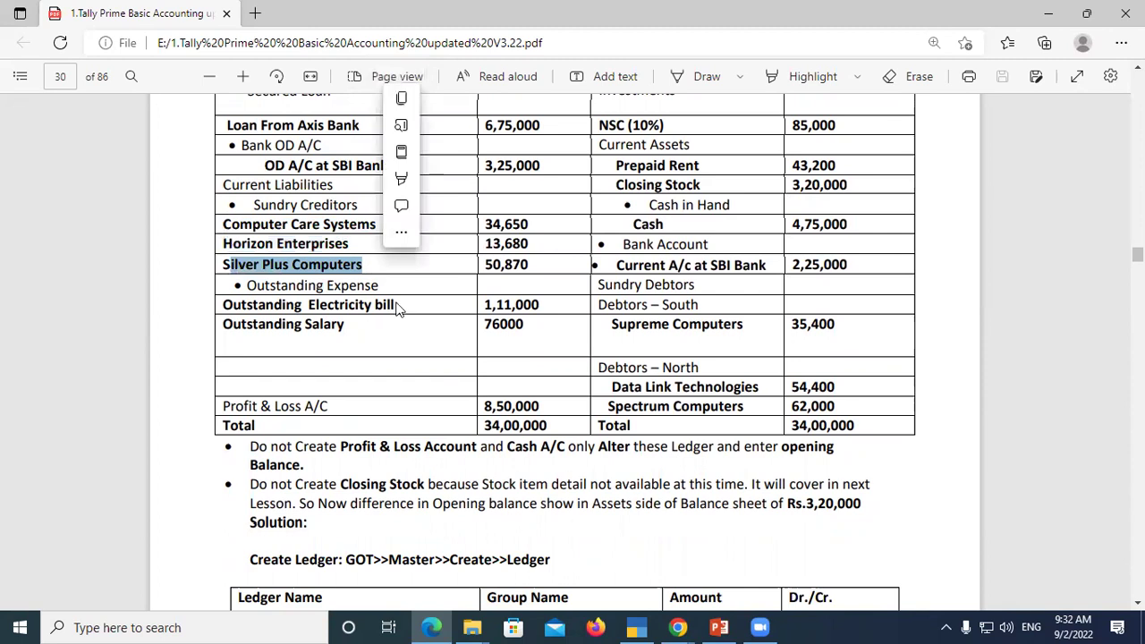
{"action": "left_click", "coordinate": [434, 324]}
{"action": "left_click_drag", "start_coordinate": [217, 225], "coordinate": [379, 226]}
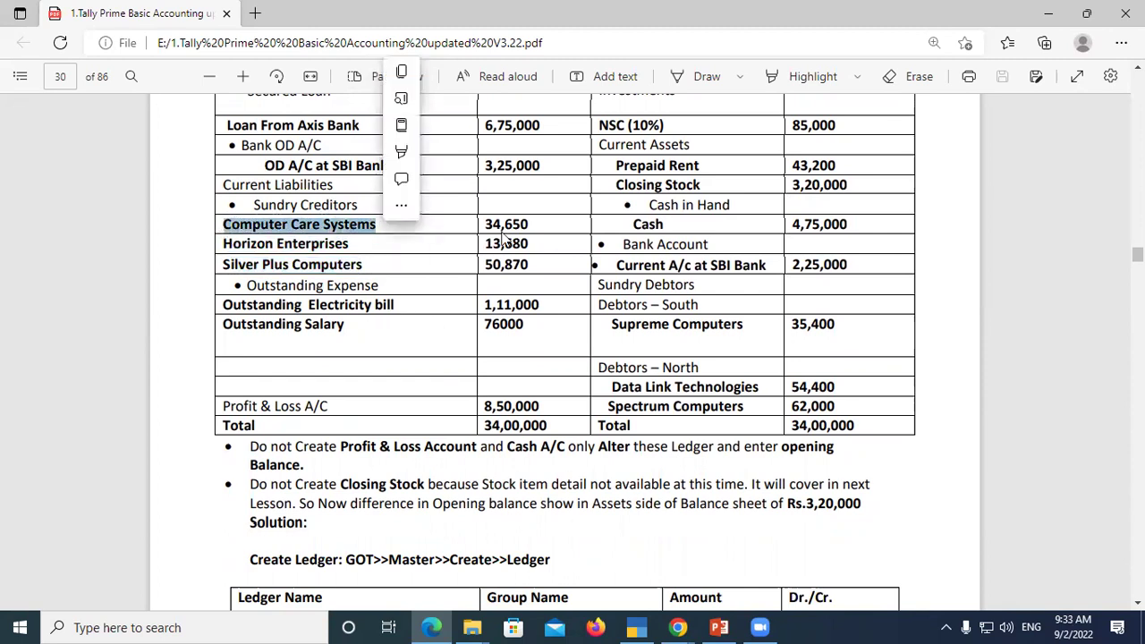
{"action": "left_click", "coordinate": [538, 221]}
{"action": "left_click_drag", "start_coordinate": [227, 243], "coordinate": [386, 245]}
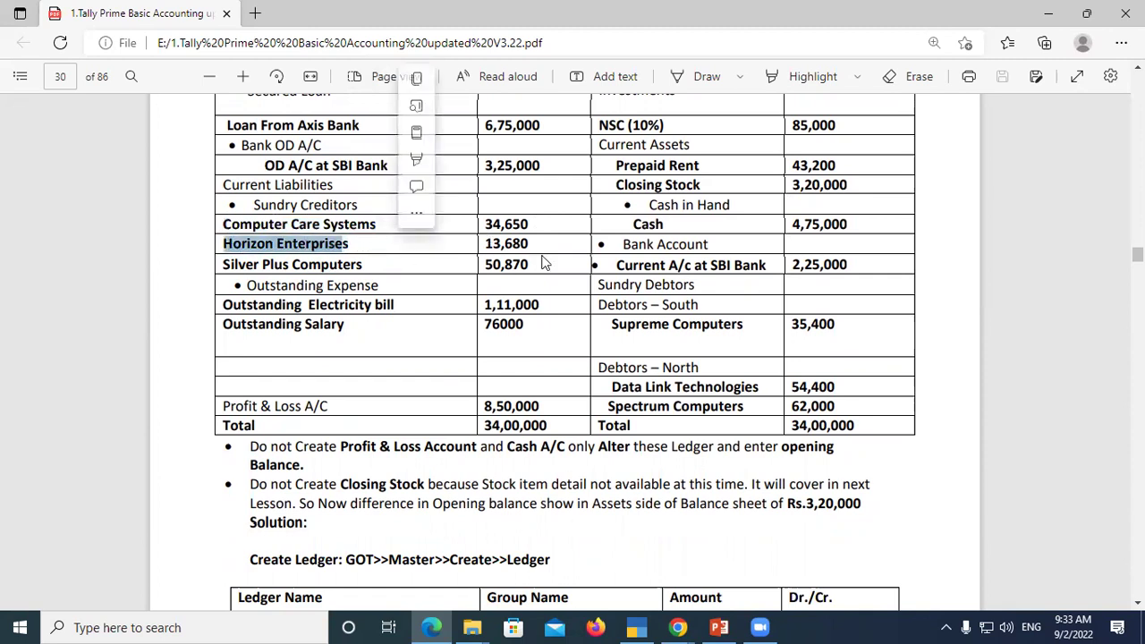
{"action": "left_click_drag", "start_coordinate": [221, 265], "coordinate": [396, 272]}
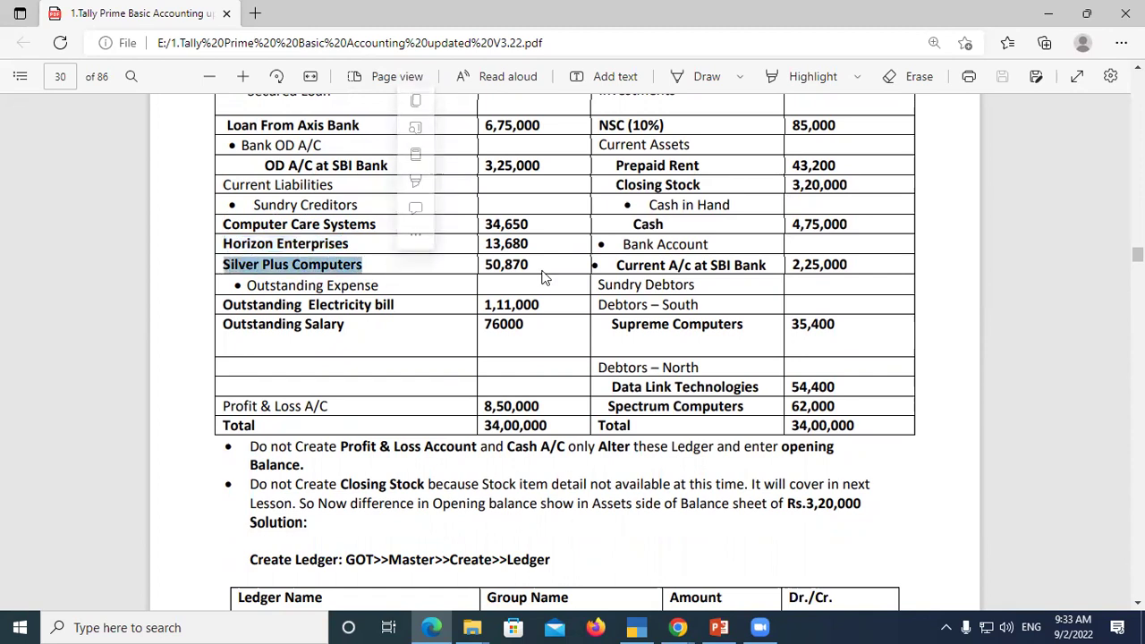
{"action": "left_click", "coordinate": [543, 278]}
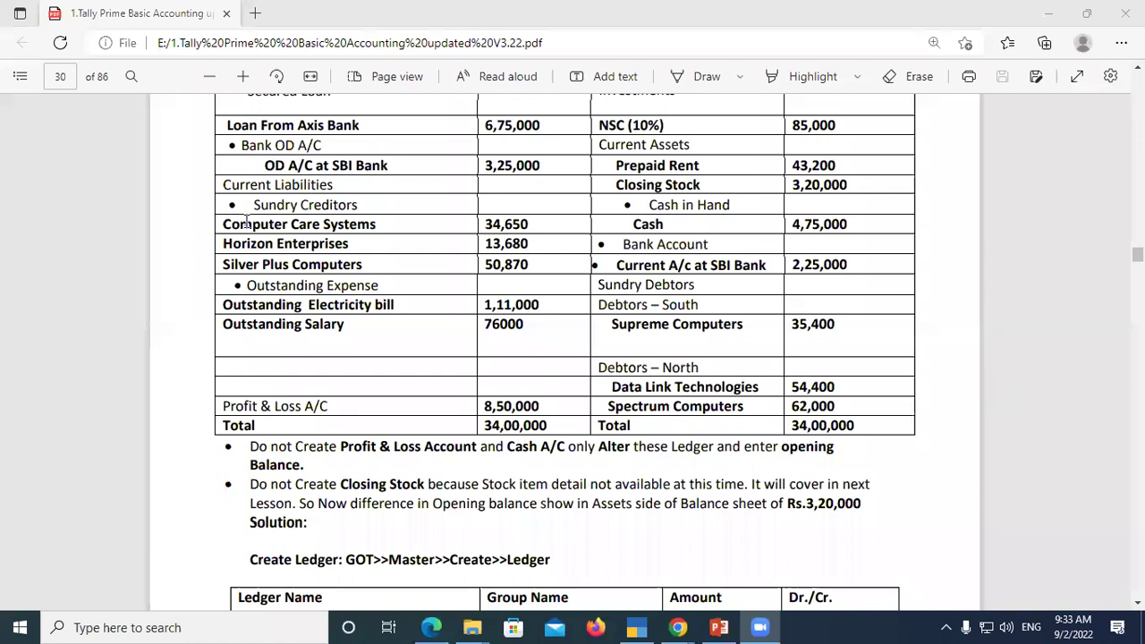
Copy the creditor name Computer Care Systems from the PDF, switch to TallyPrime and paste it as the new ledger's name
{"action": "left_click_drag", "start_coordinate": [246, 221], "coordinate": [393, 227]}
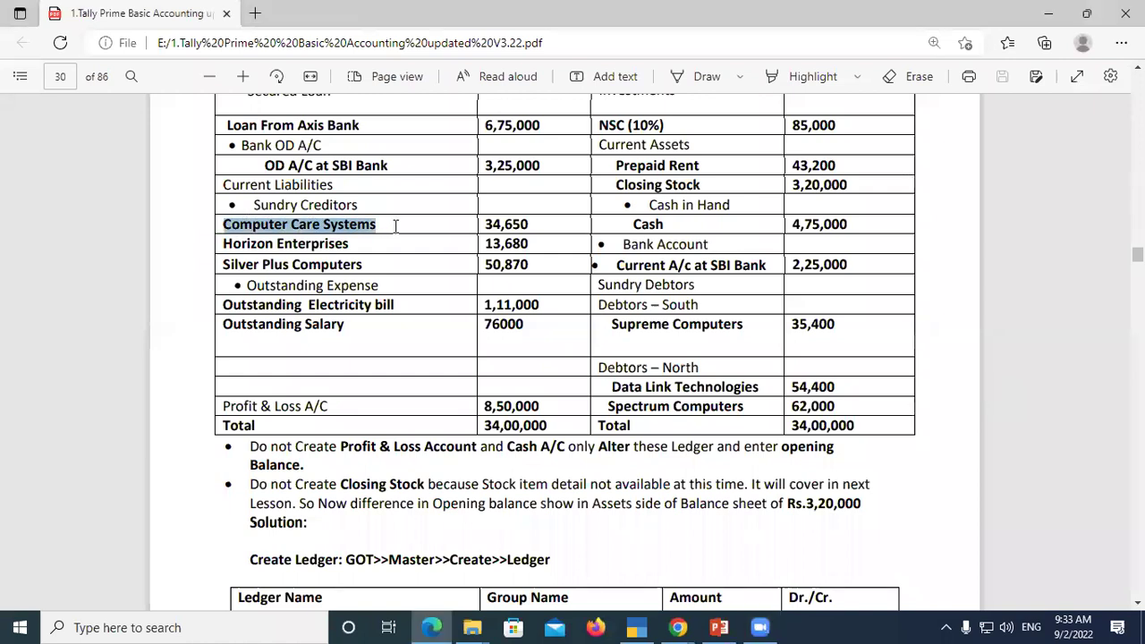
{"action": "left_click", "coordinate": [396, 227]}
{"action": "left_click_drag", "start_coordinate": [223, 224], "coordinate": [389, 228]}
{"action": "key", "text": "alt+Tab"}
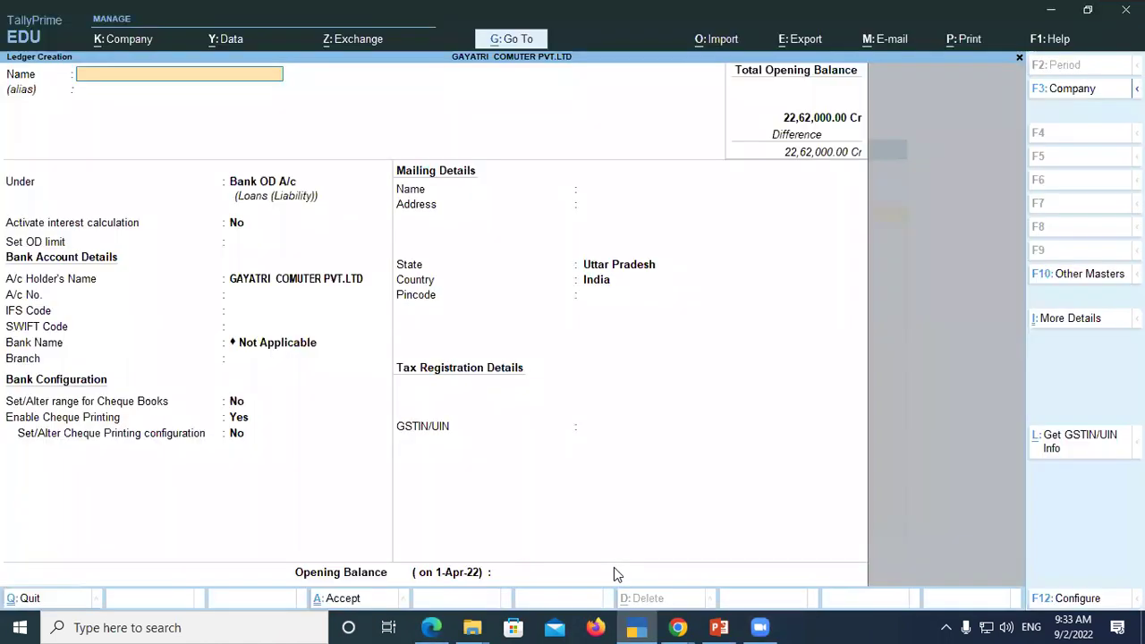
{"action": "key", "text": "ctrl+alt+v"}
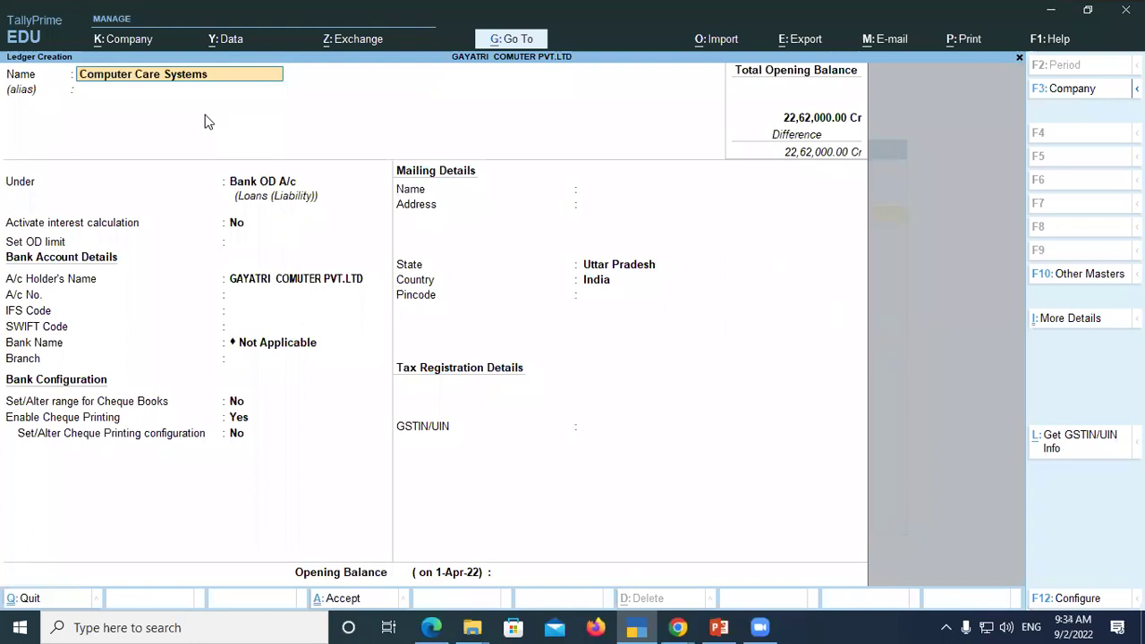
Leave the alias empty and place the Computer Care Systems ledger under the Sundry Creditors group
{"action": "key", "text": "Return"}
{"action": "key", "text": "Return"}
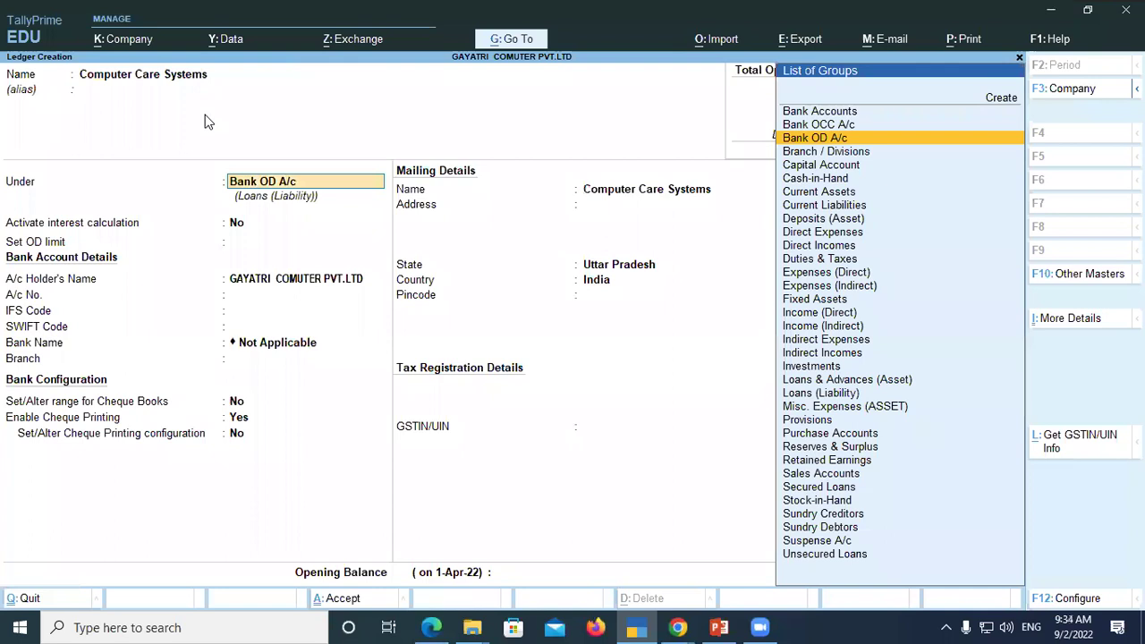
{"action": "type", "text": "Sun"}
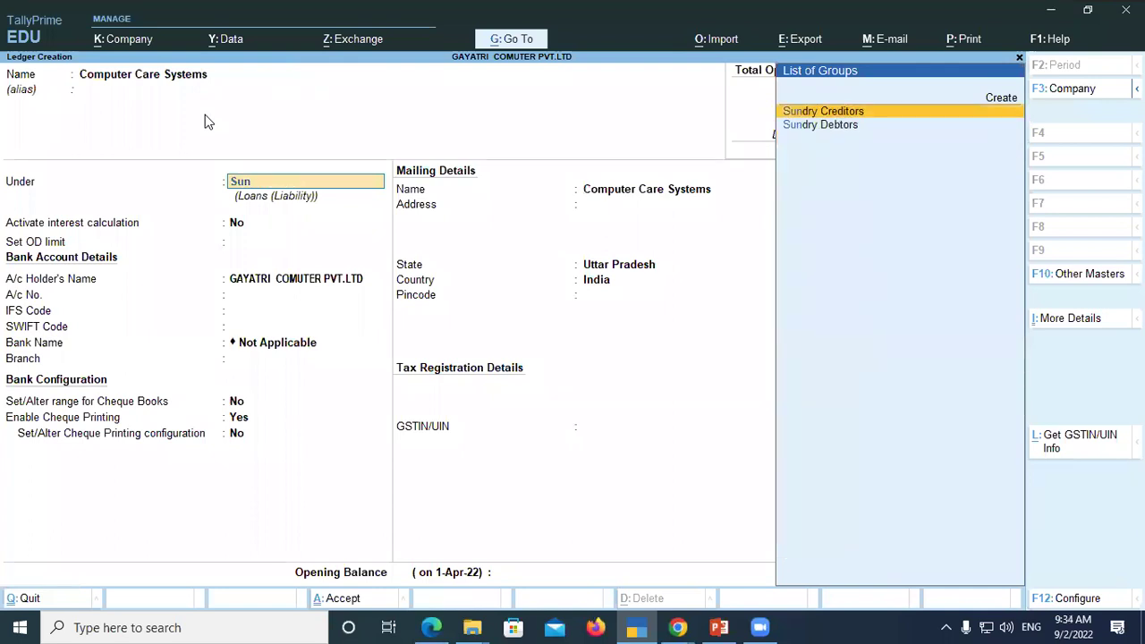
{"action": "key", "text": "Return"}
Keep the default bill-by-bill, interest, mailing, bank and tax registration details of the Computer Care Systems ledger
{"action": "key", "text": "Return"}
{"action": "key", "text": "Return"}
{"action": "key", "text": "Return"}
{"action": "key", "text": "Return"}
{"action": "key", "text": "Return"}
{"action": "key", "text": "Return"}
{"action": "key", "text": "Return"}
{"action": "key", "text": "Return"}
{"action": "key", "text": "Return"}
{"action": "key", "text": "Return"}
{"action": "key", "text": "Return"}
{"action": "key", "text": "Return"}
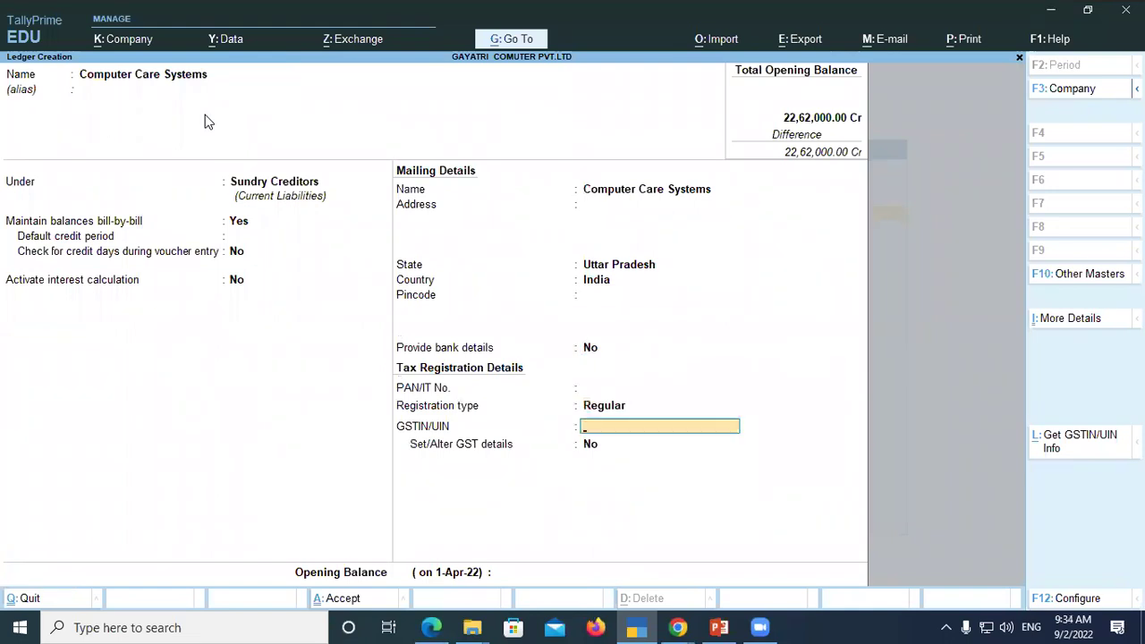
{"action": "key", "text": "Return"}
{"action": "key", "text": "Return"}
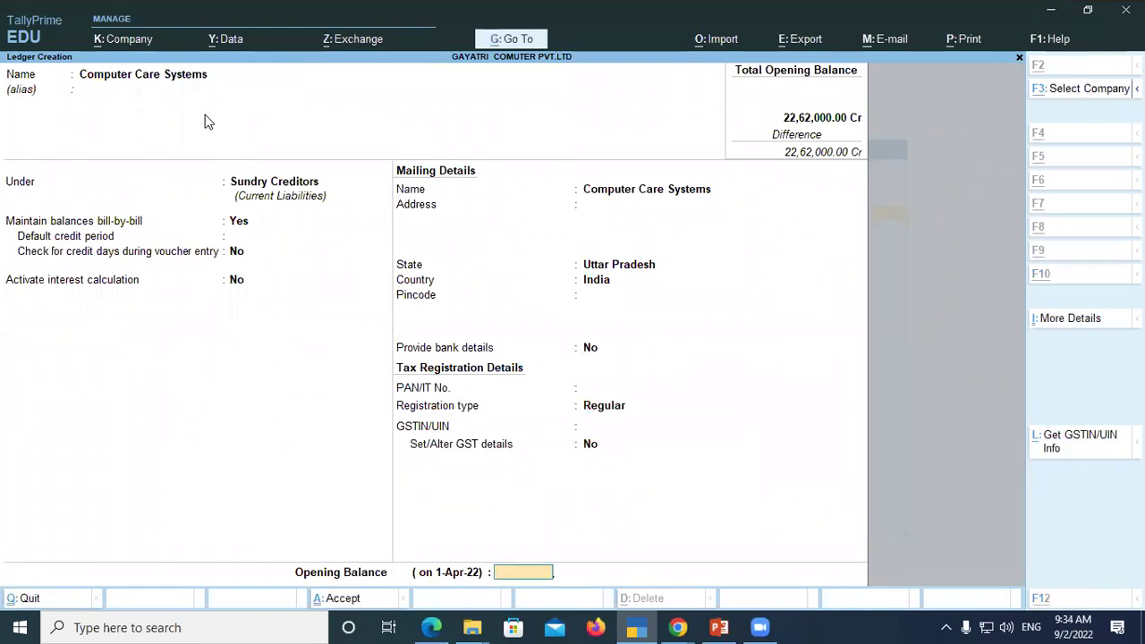
Check the Computer Care Systems amount in the PDF, set the opening balance to 34,650 Cr without bill-wise entries and save the ledger
{"action": "key", "text": "alt+Tab"}
{"action": "key", "text": "alt+Tab"}
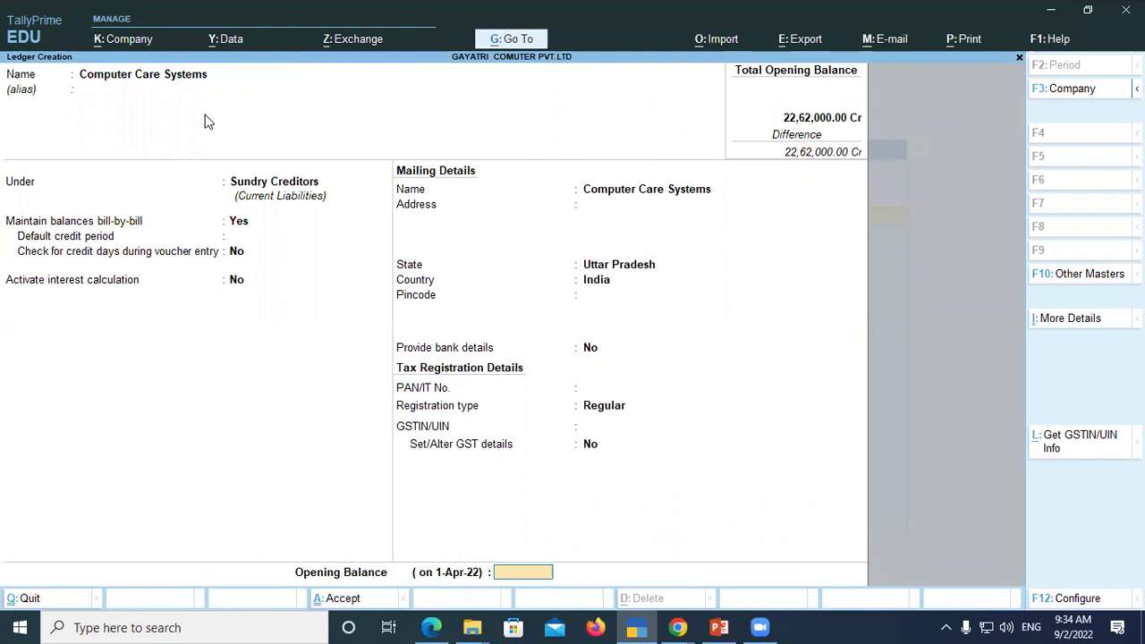
{"action": "type", "text": "34,650"}
{"action": "key", "text": "Return"}
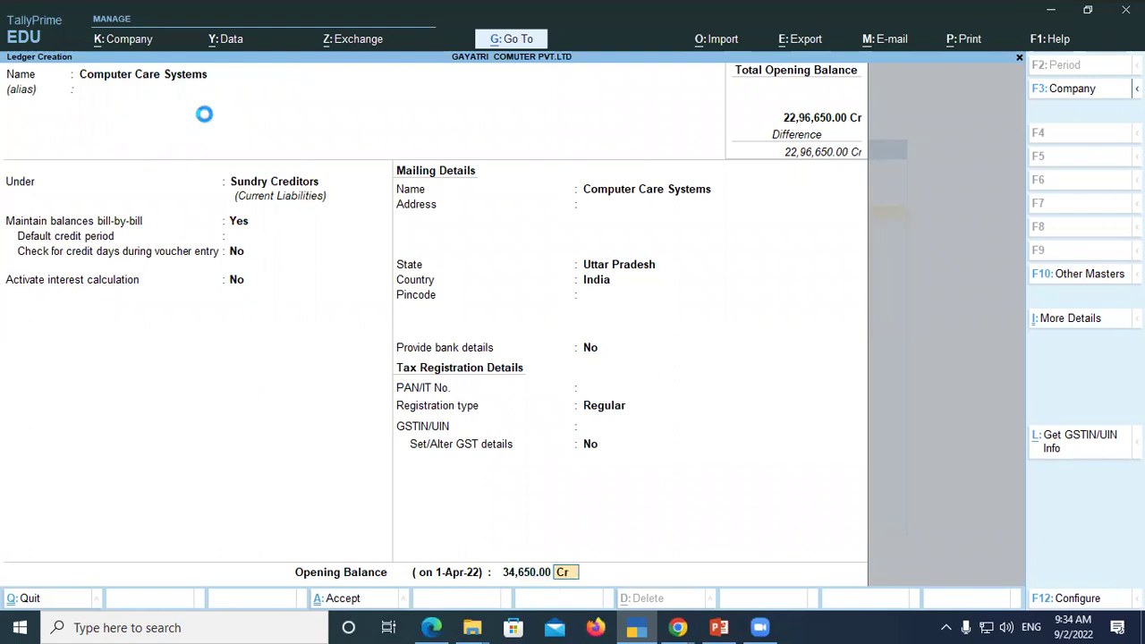
{"action": "key", "text": "Return"}
{"action": "key", "text": "Return"}
{"action": "key", "text": "Return"}
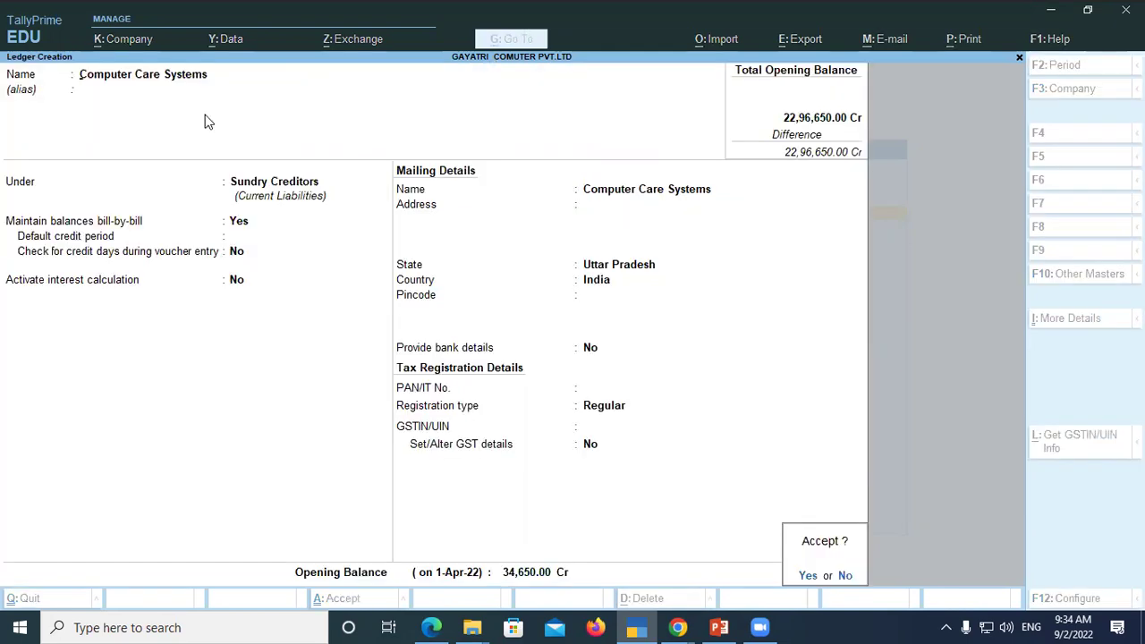
{"action": "key", "text": "Return"}
Copy Horizon Enterprises from the PDF in Edge and paste it as the next ledger's name in TallyPrime
{"action": "key", "text": "alt+Tab"}
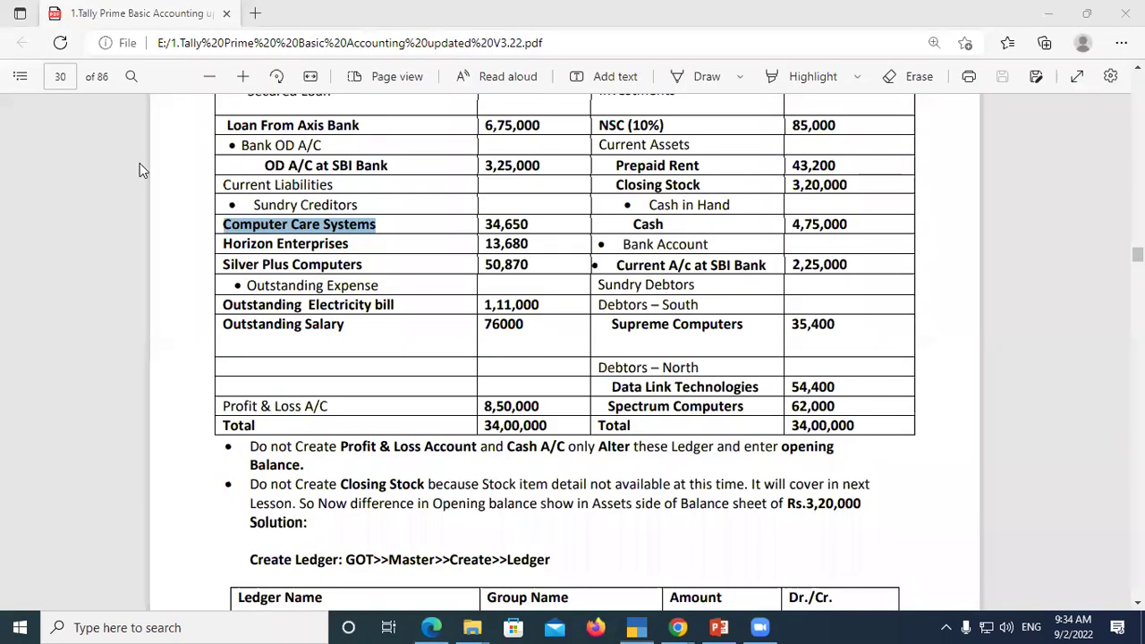
{"action": "left_click_drag", "start_coordinate": [224, 244], "coordinate": [347, 246]}
{"action": "key", "text": "ctrl+c"}
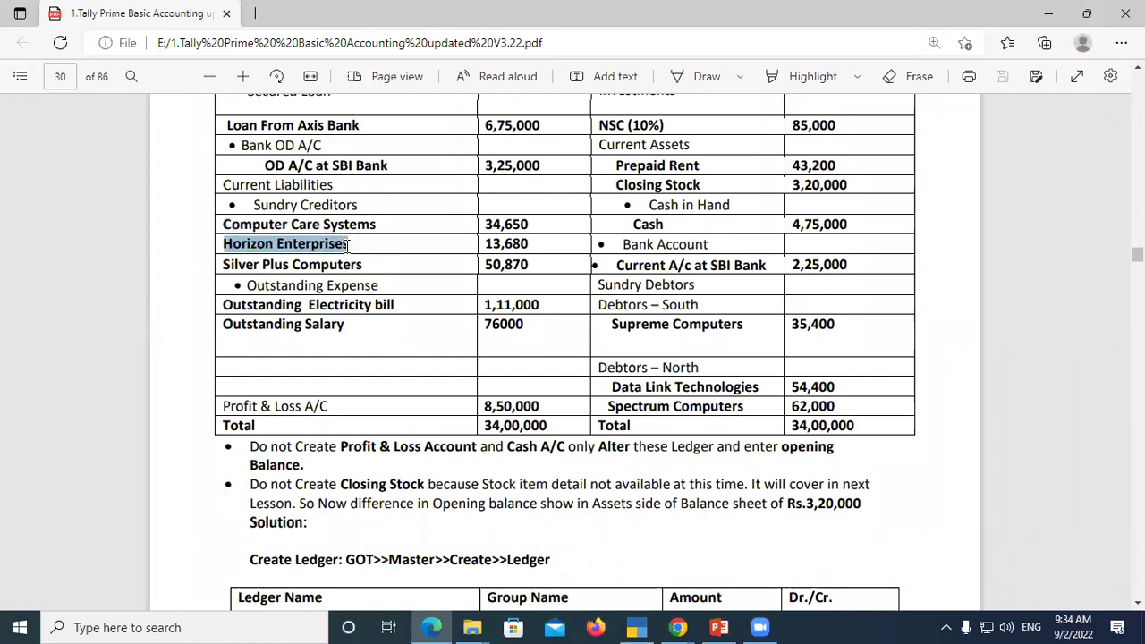
{"action": "key", "text": "alt+Tab"}
{"action": "key", "text": "ctrl+alt+v"}
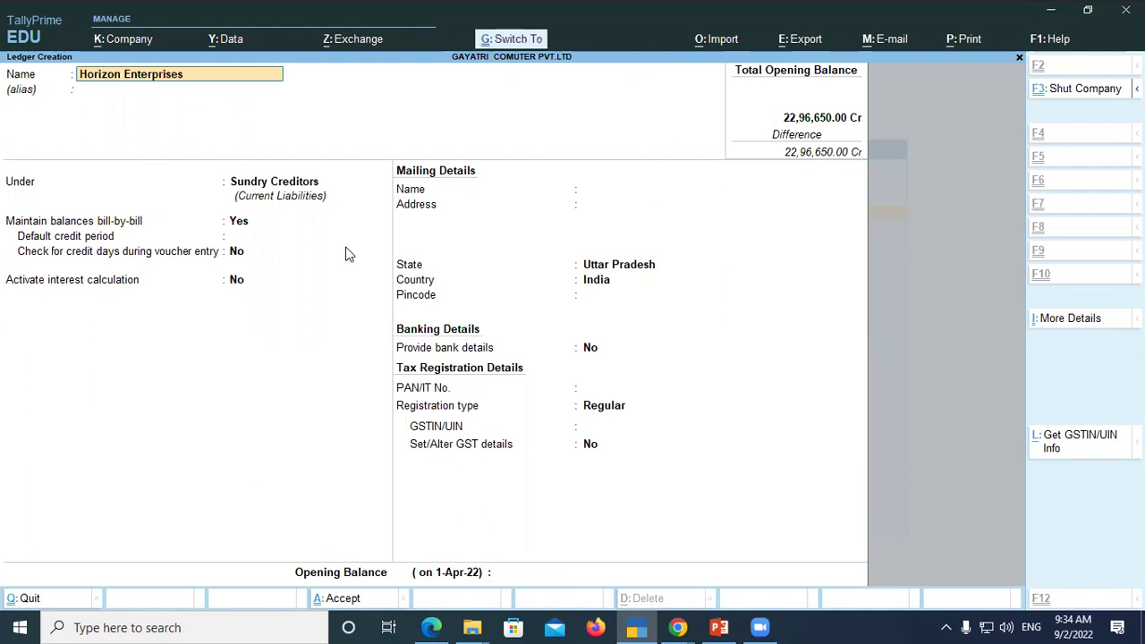
Keep the Sundry Creditors group and the default bill-by-bill, mailing, bank and tax details for the Horizon Enterprises ledger
{"action": "key", "text": "Return"}
{"action": "key", "text": "Return"}
{"action": "key", "text": "Return"}
{"action": "key", "text": "Return"}
{"action": "key", "text": "Return"}
{"action": "key", "text": "Return"}
{"action": "key", "text": "Return"}
{"action": "key", "text": "Return"}
{"action": "key", "text": "Return"}
{"action": "key", "text": "Return"}
{"action": "key", "text": "Return"}
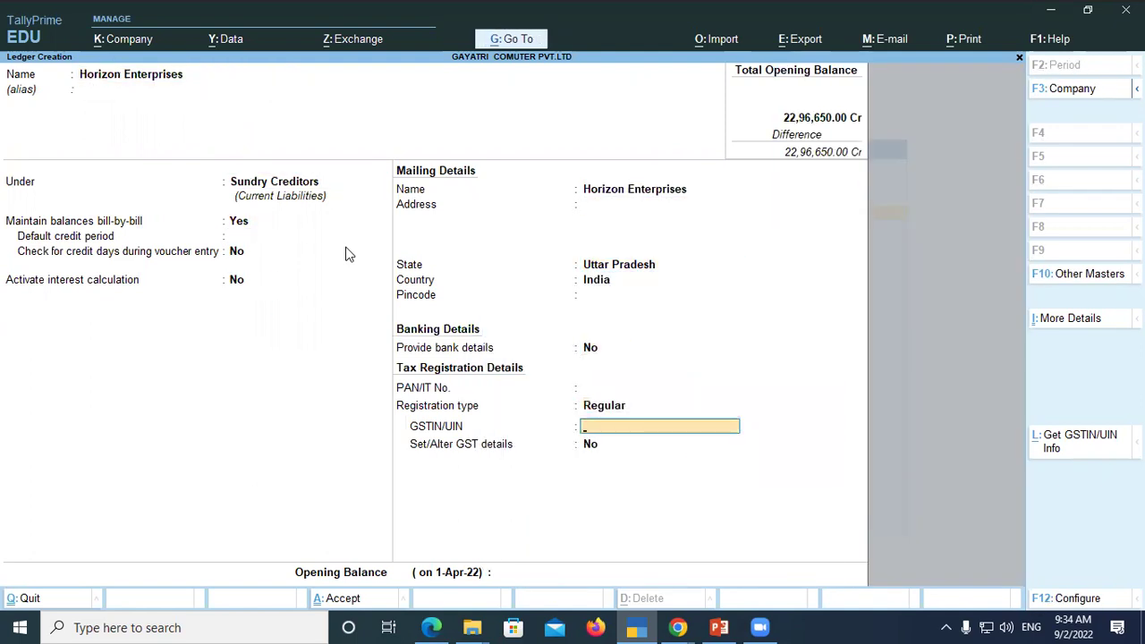
{"action": "key", "text": "Return"}
{"action": "key", "text": "Return"}
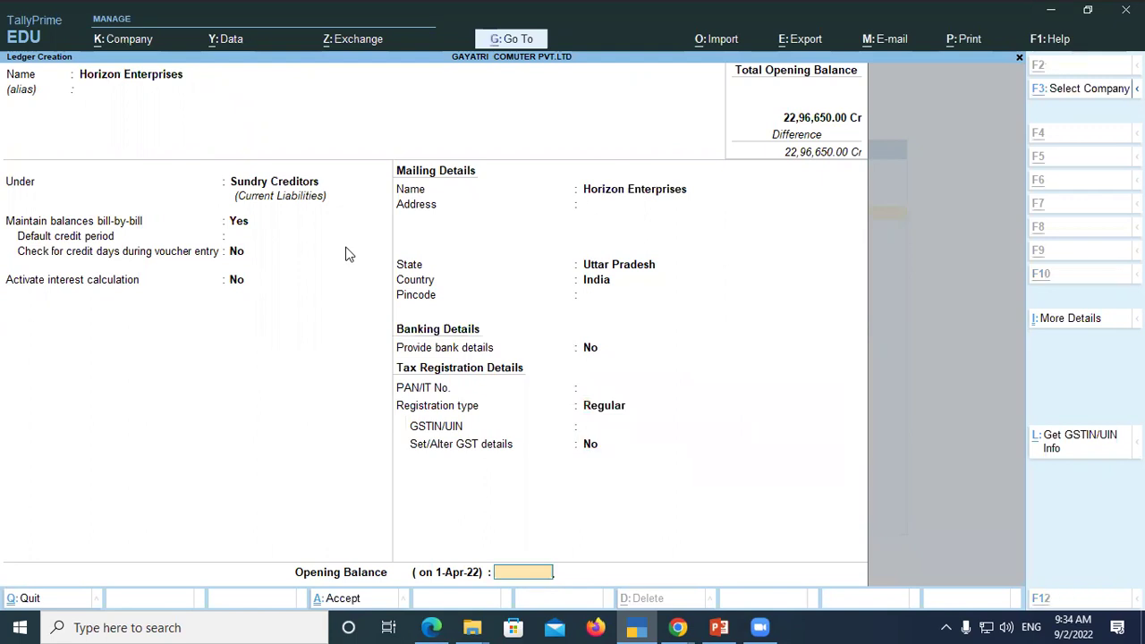
Check the Horizon Enterprises amount in the PDF, set the opening balance to 13,680 Cr without bill-wise entries and save the ledger
{"action": "key", "text": "alt+Tab"}
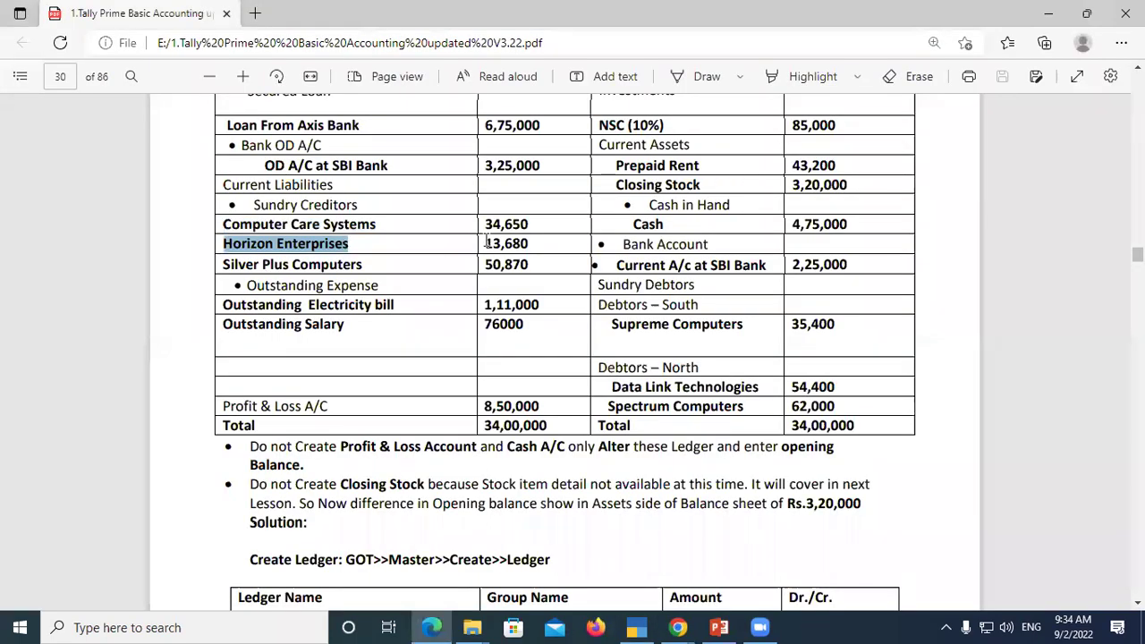
{"action": "key", "text": "alt+Tab"}
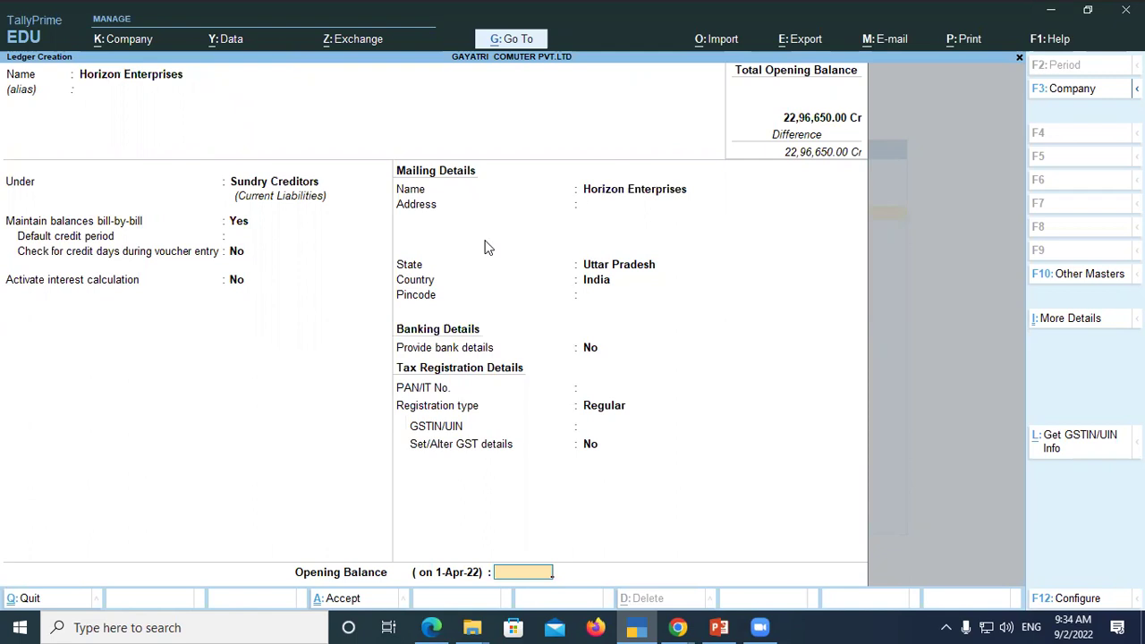
{"action": "type", "text": "13,680"}
{"action": "key", "text": "Return"}
{"action": "key", "text": "Return"}
{"action": "key", "text": "Return"}
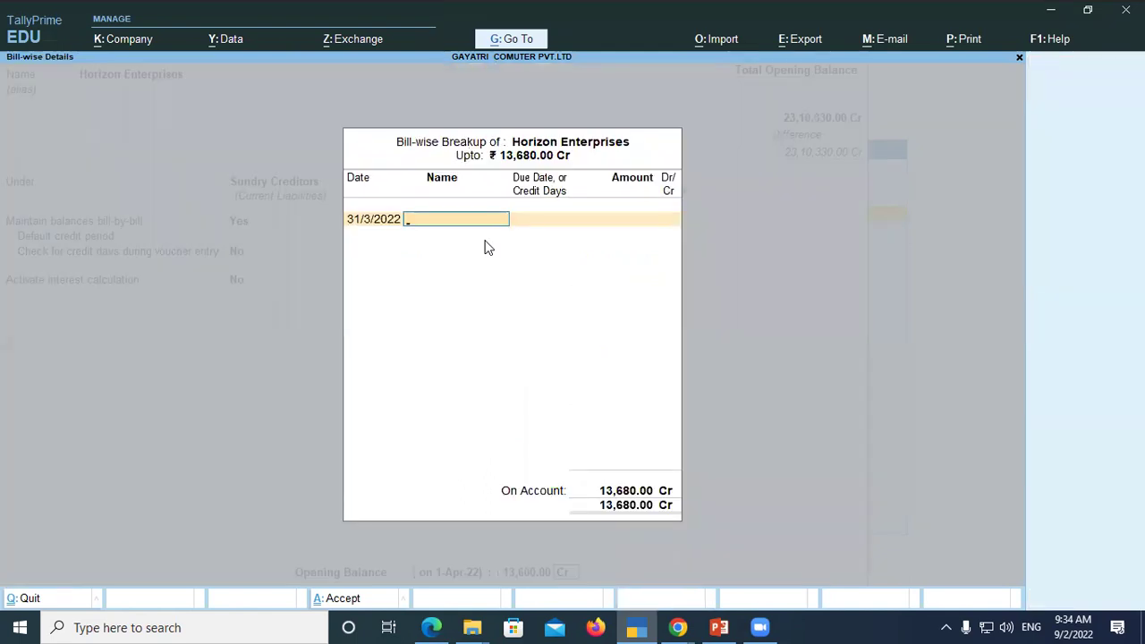
{"action": "key", "text": "Return"}
{"action": "key", "text": "Return"}
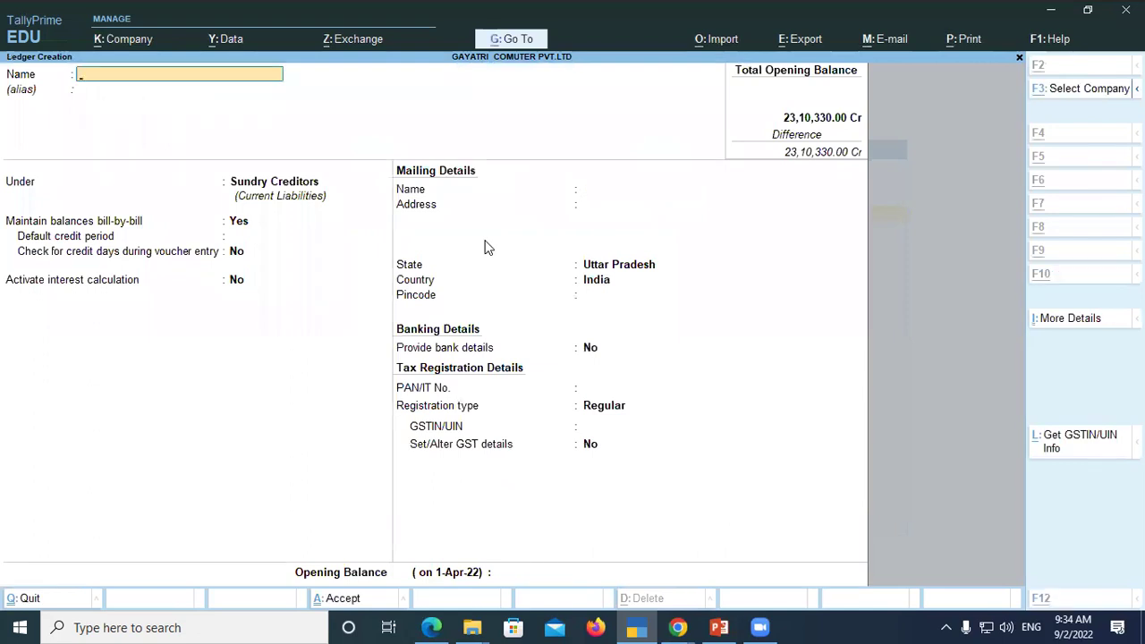
Copy Silver Plus Computers from the PDF in Edge and paste it as the next ledger's name in TallyPrime
{"action": "key", "text": "alt+Tab"}
{"action": "left_click_drag", "start_coordinate": [223, 264], "coordinate": [370, 262]}
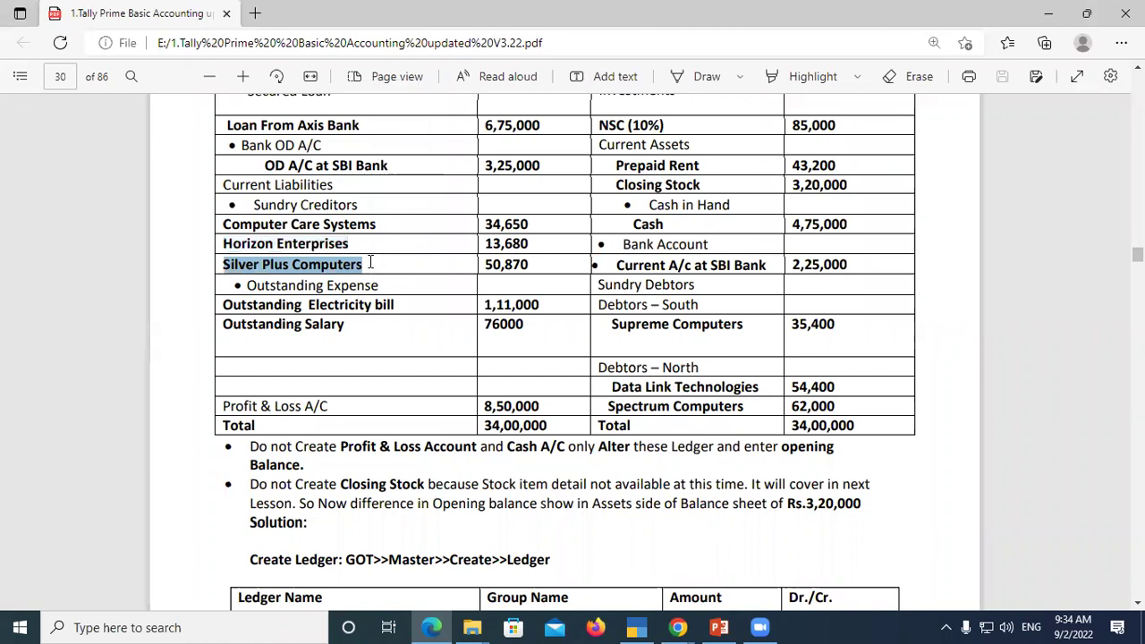
{"action": "key", "text": "alt+Tab"}
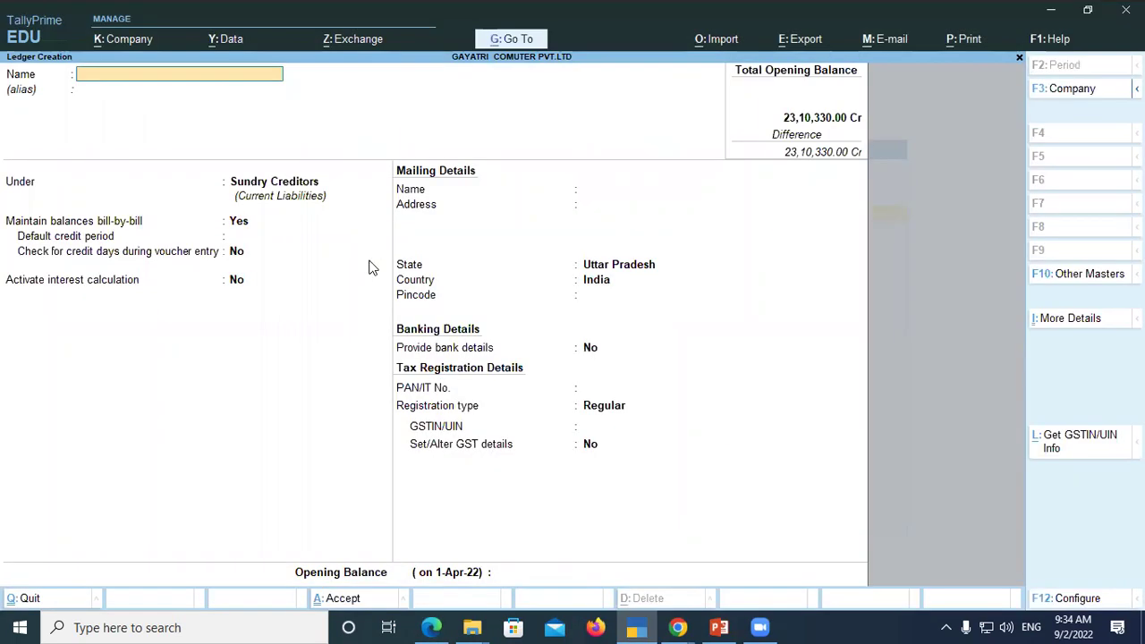
{"action": "key", "text": "ctrl+v"}
Keep the Sundry Creditors group and the default bill-by-bill, mailing, bank and tax details for the Silver Plus Computers ledger
{"action": "key", "text": "Return"}
{"action": "key", "text": "Return"}
{"action": "key", "text": "Return"}
{"action": "key", "text": "Return"}
{"action": "key", "text": "Return"}
{"action": "key", "text": "Return"}
{"action": "key", "text": "Return"}
{"action": "key", "text": "Return"}
{"action": "key", "text": "Return"}
{"action": "key", "text": "Return"}
{"action": "key", "text": "Return"}
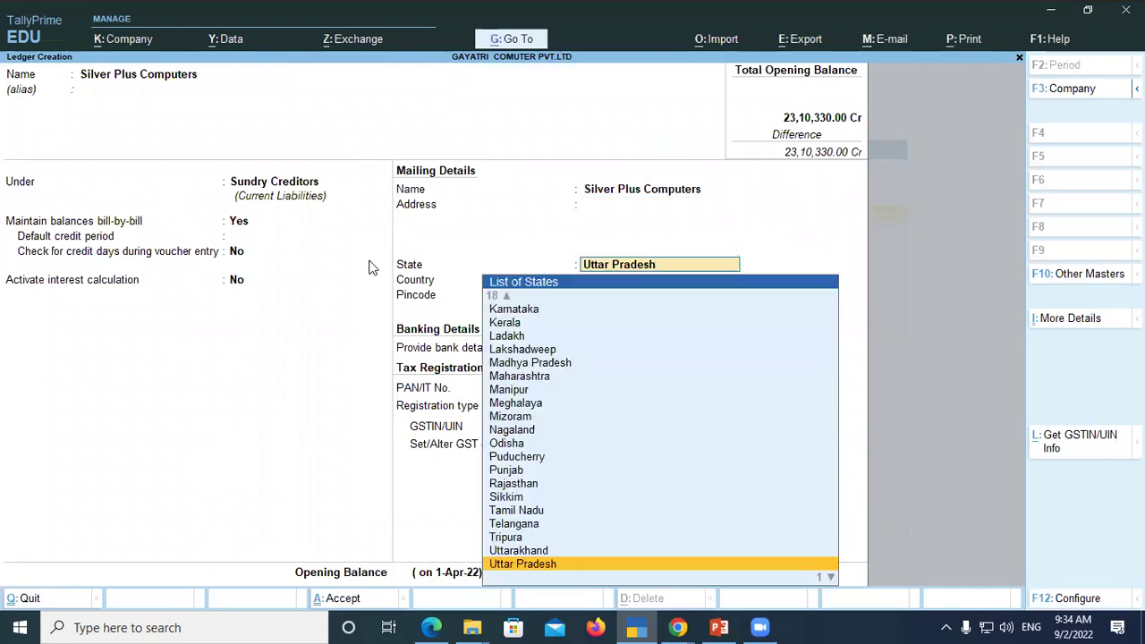
{"action": "key", "text": "Return"}
{"action": "key", "text": "Return"}
{"action": "key", "text": "Return"}
{"action": "key", "text": "Return"}
{"action": "key", "text": "Return"}
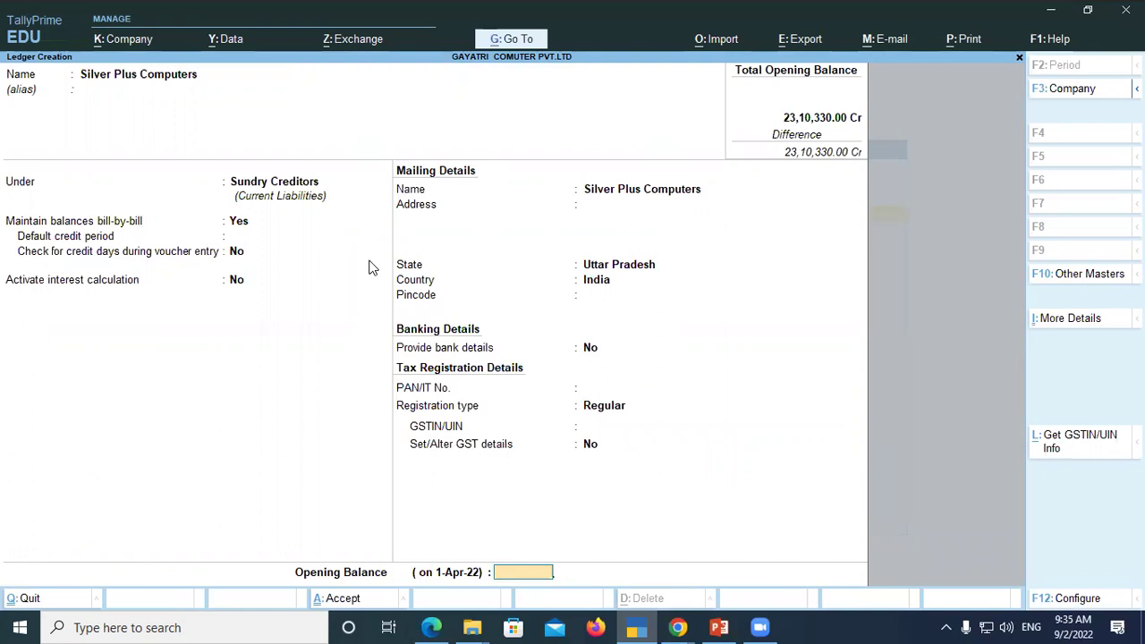
Check the Silver Plus Computers amount in the PDF, set the opening balance to 50870 Cr without bill-wise entries and save the ledger
{"action": "key", "text": "alt+Tab"}
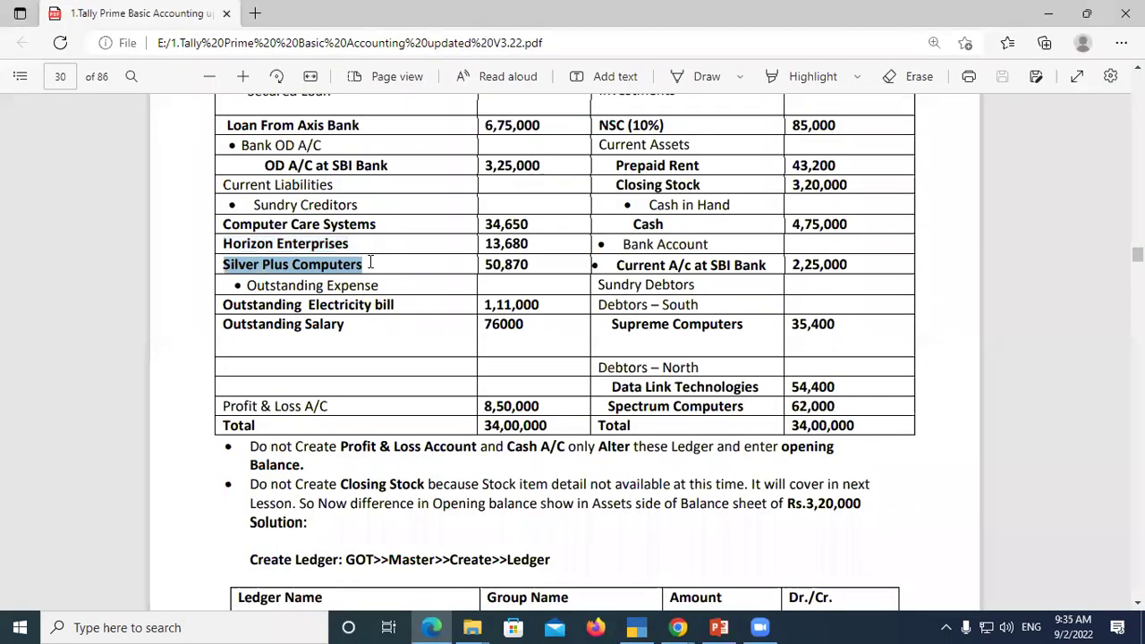
{"action": "key", "text": "alt+Tab"}
{"action": "type", "text": "50870"}
{"action": "key", "text": "Return"}
{"action": "key", "text": "Return"}
{"action": "key", "text": "Return"}
{"action": "key", "text": "Return"}
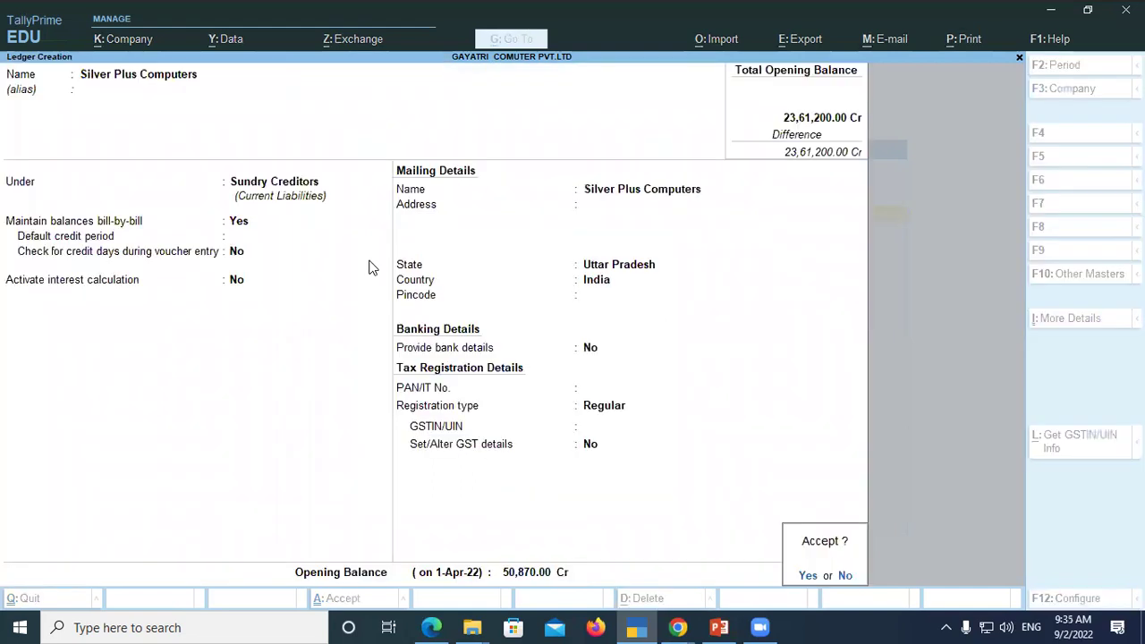
{"action": "key", "text": "Return"}
Switch to the PDF in Edge and examine the Outstanding Expense heading with its electricity bill and salary entries and amounts
{"action": "key", "text": "alt+Tab"}
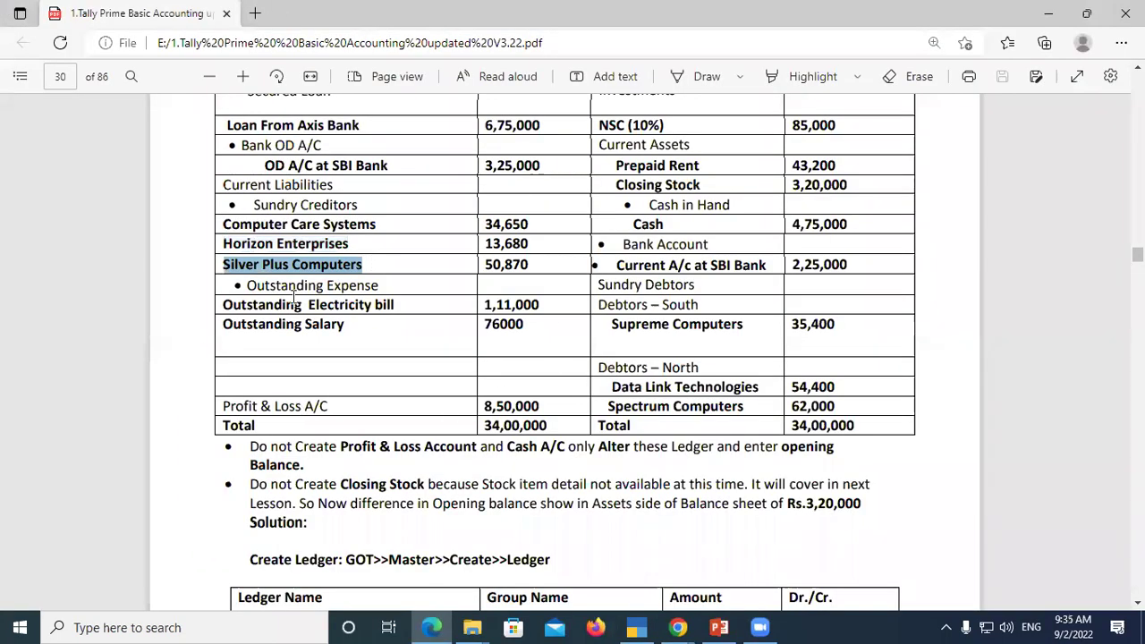
{"action": "left_click", "coordinate": [247, 288]}
{"action": "left_click_drag", "start_coordinate": [246, 286], "coordinate": [390, 292]}
{"action": "left_click", "coordinate": [402, 304]}
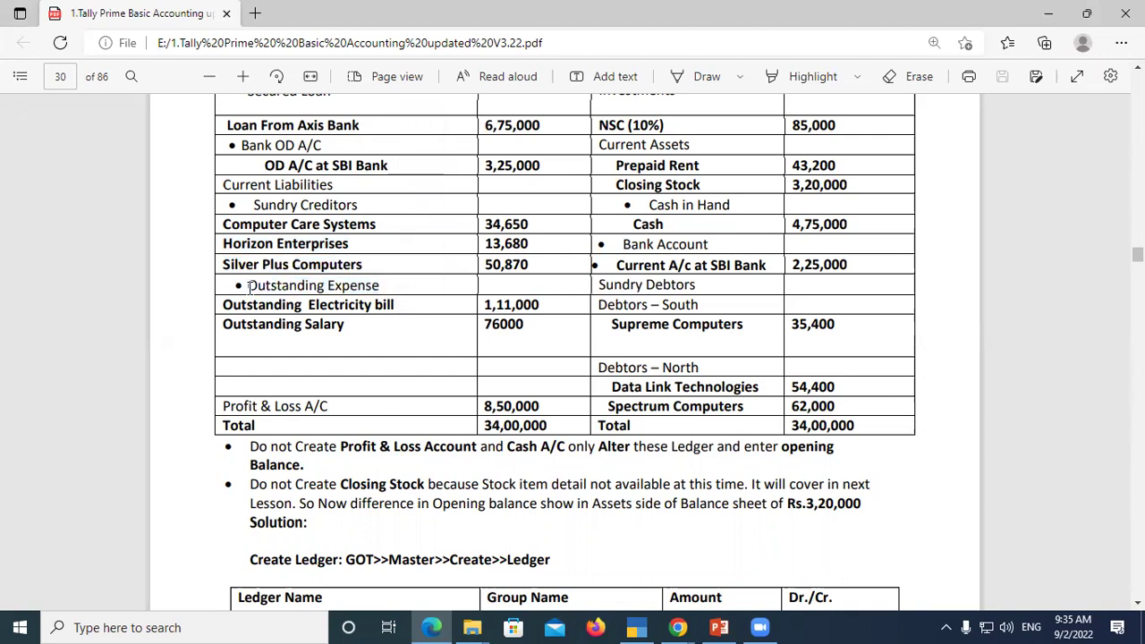
{"action": "left_click_drag", "start_coordinate": [247, 284], "coordinate": [384, 286]}
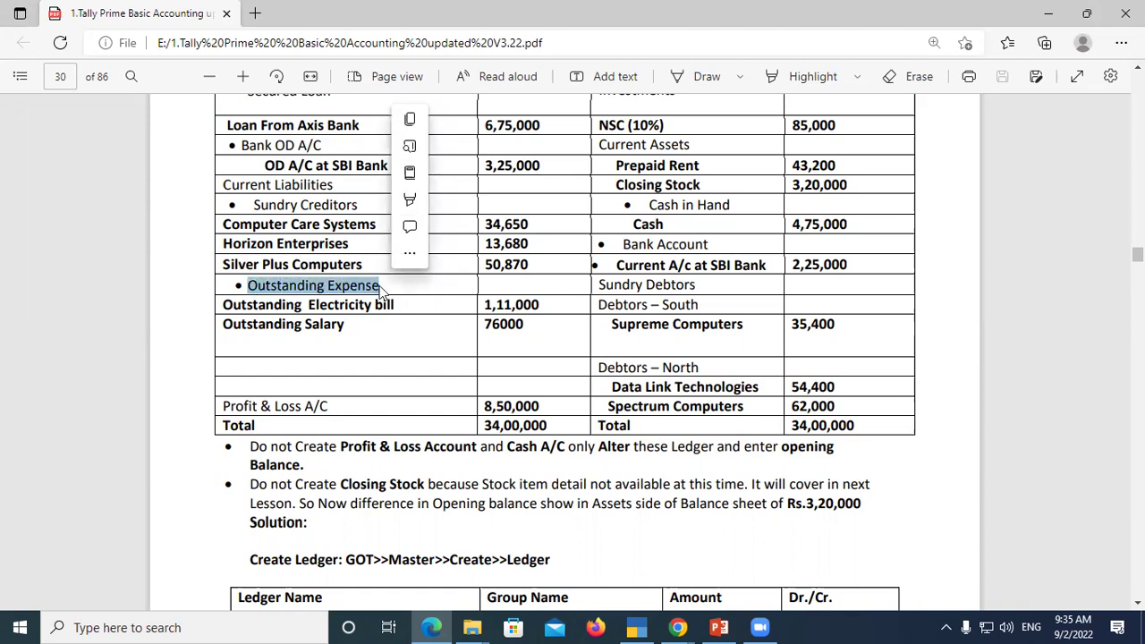
{"action": "left_click", "coordinate": [381, 285]}
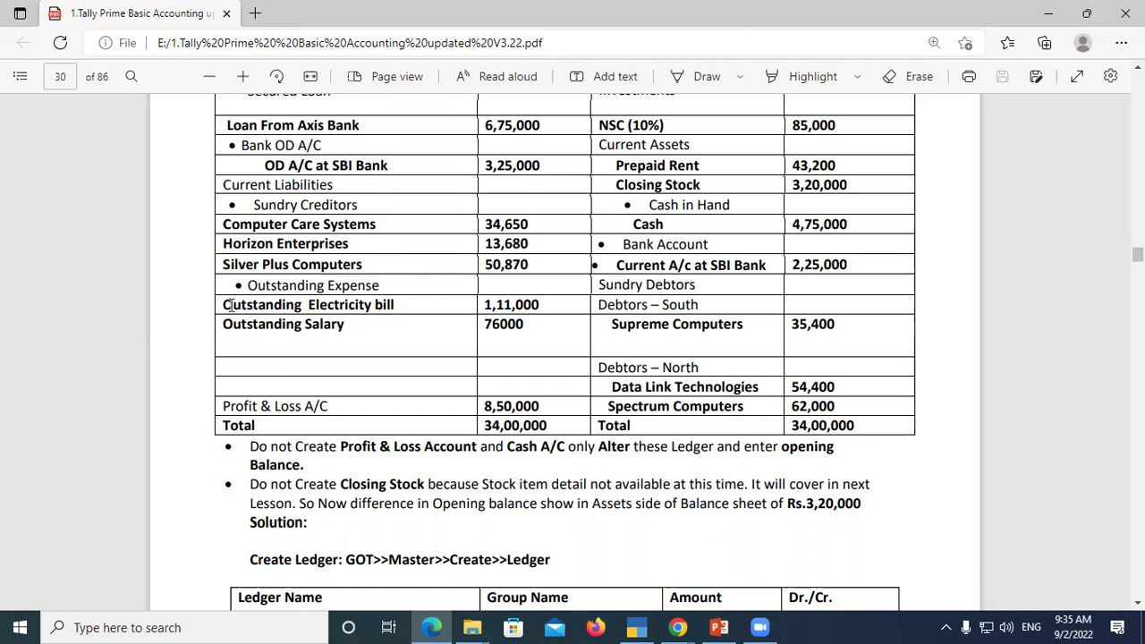
{"action": "left_click_drag", "start_coordinate": [221, 305], "coordinate": [423, 320]}
{"action": "left_click", "coordinate": [480, 304]}
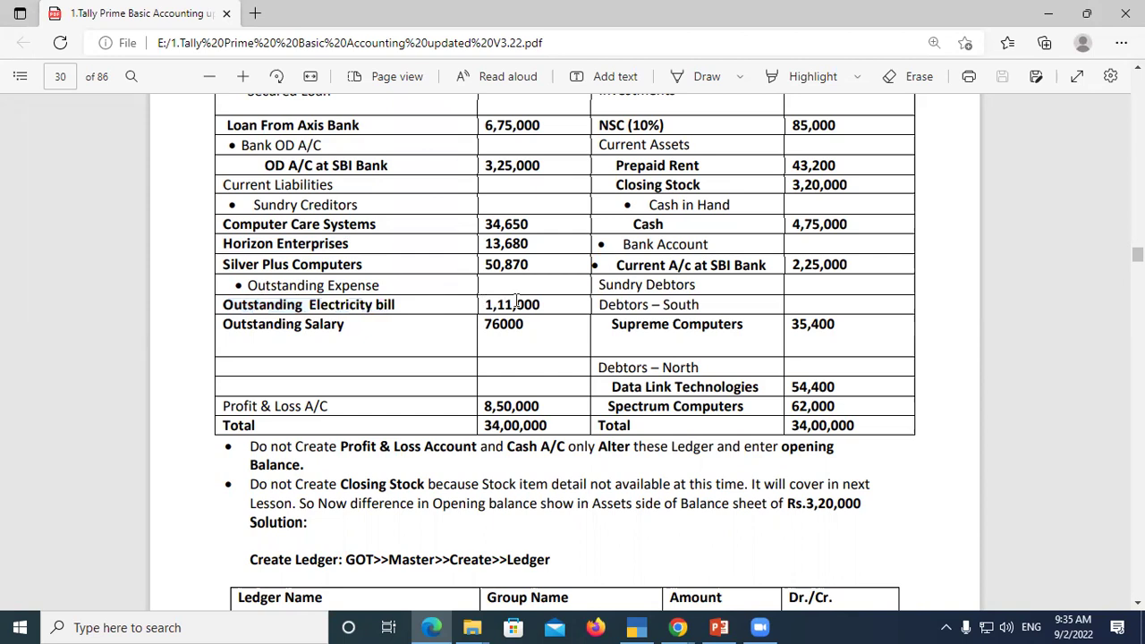
{"action": "double_click", "coordinate": [516, 304]}
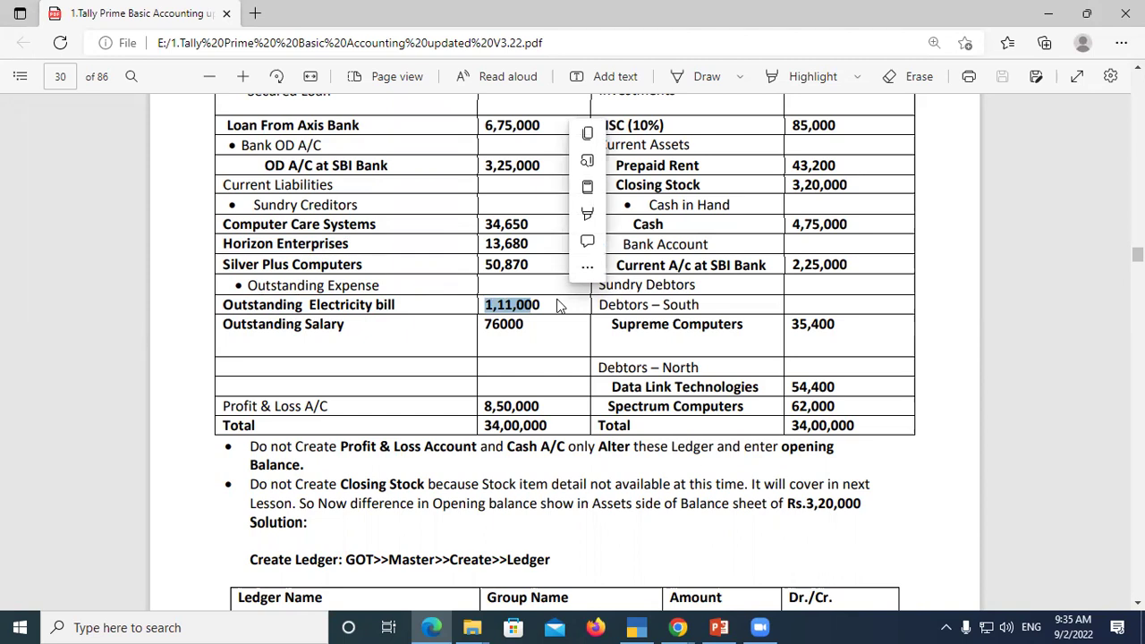
{"action": "left_click_drag", "start_coordinate": [224, 305], "coordinate": [386, 306]}
{"action": "left_click_drag", "start_coordinate": [486, 306], "coordinate": [544, 307]}
{"action": "left_click", "coordinate": [295, 338]}
{"action": "left_click_drag", "start_coordinate": [224, 325], "coordinate": [344, 325]}
{"action": "left_click_drag", "start_coordinate": [485, 325], "coordinate": [529, 323]}
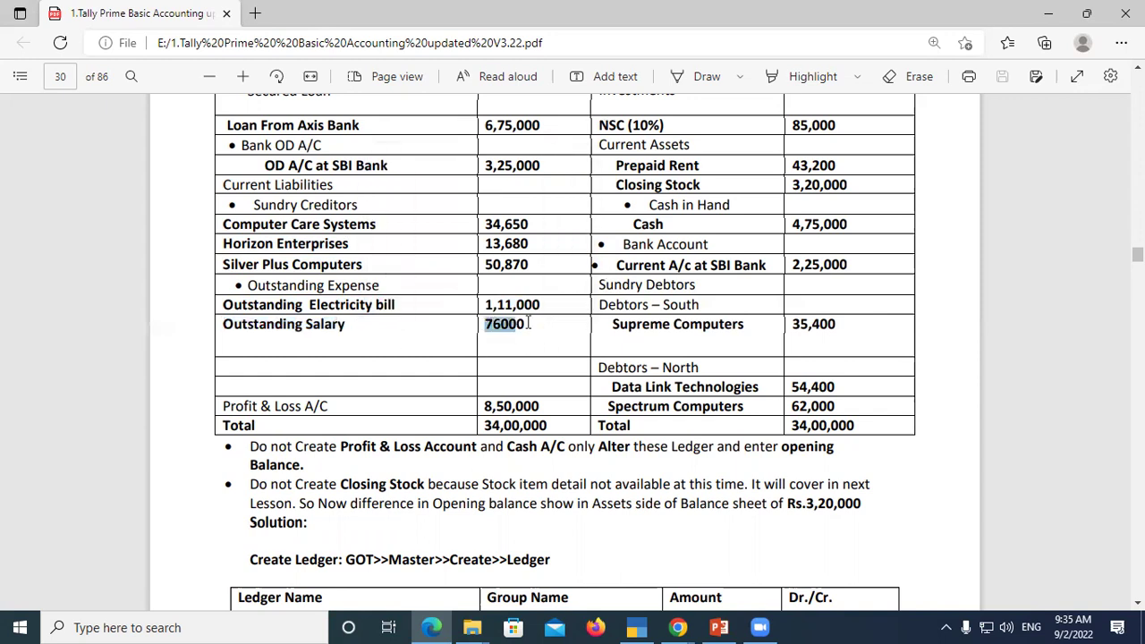
{"action": "left_click", "coordinate": [528, 323]}
{"action": "left_click_drag", "start_coordinate": [525, 328], "coordinate": [491, 303]}
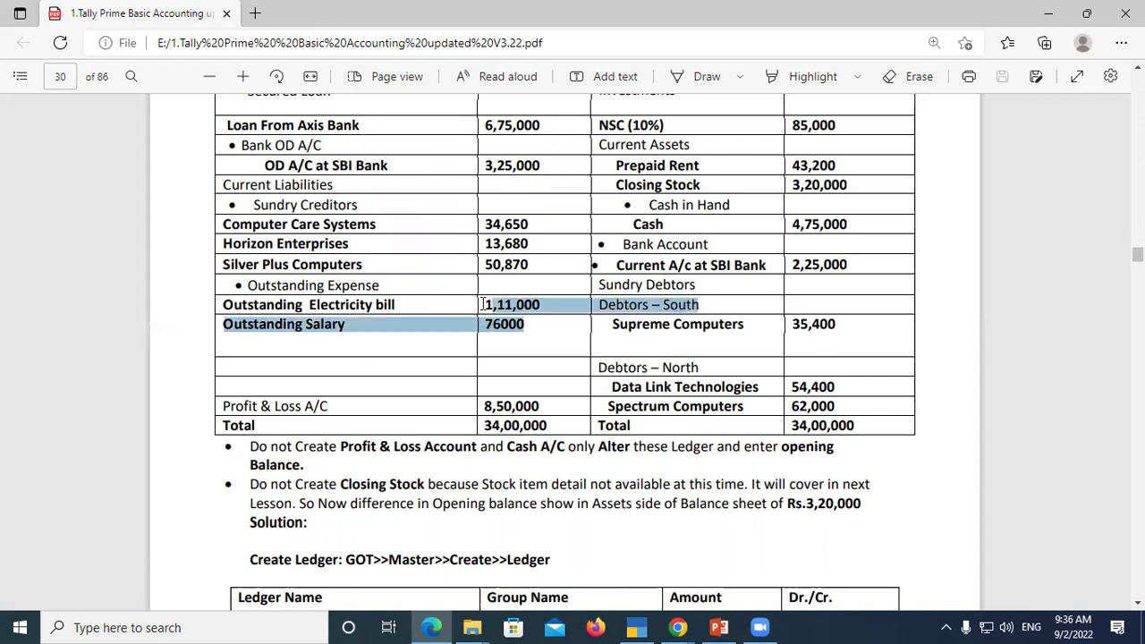
{"action": "left_click", "coordinate": [531, 337]}
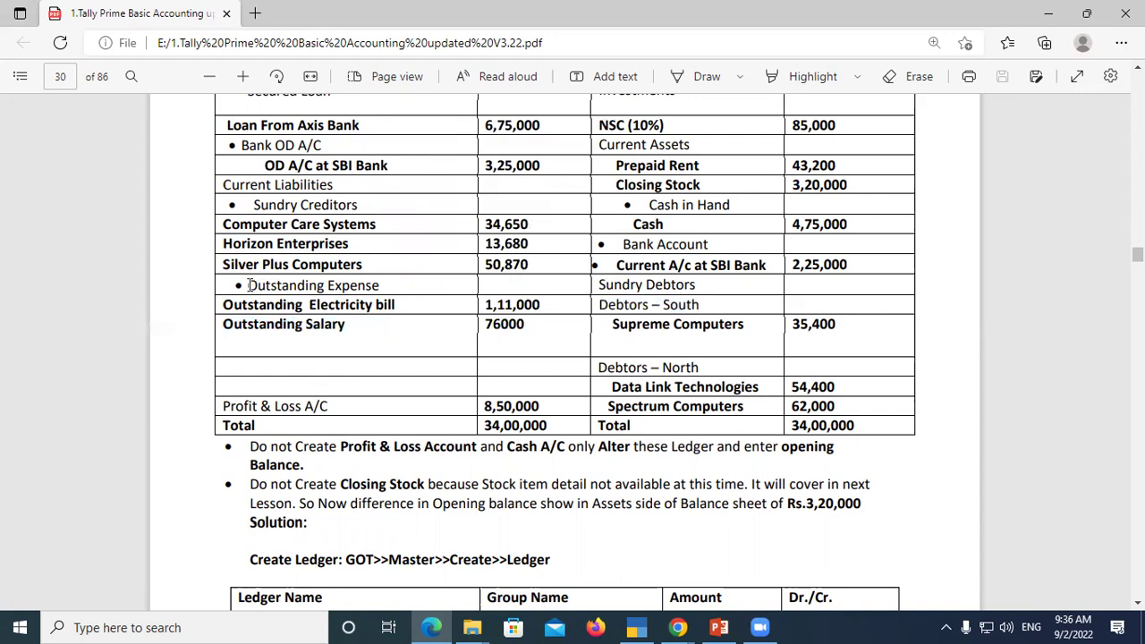
{"action": "left_click_drag", "start_coordinate": [247, 284], "coordinate": [386, 302]}
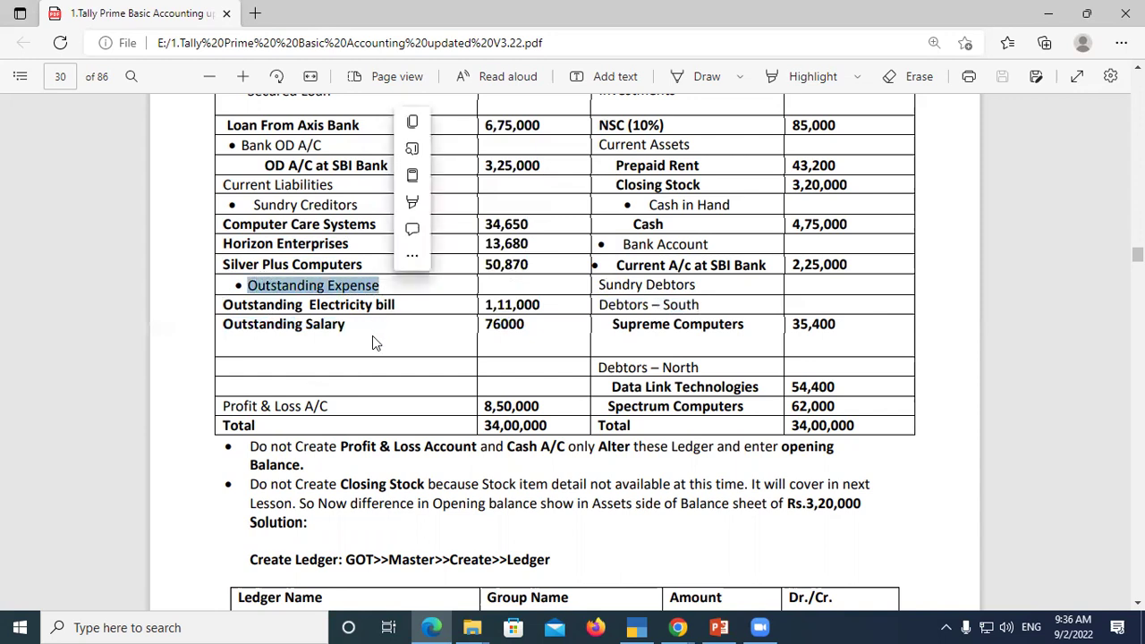
Examine the Current Liabilities heading, the Outstanding Expense subheading and its electricity bill and salary entries in the PDF
{"action": "left_click", "coordinate": [351, 324]}
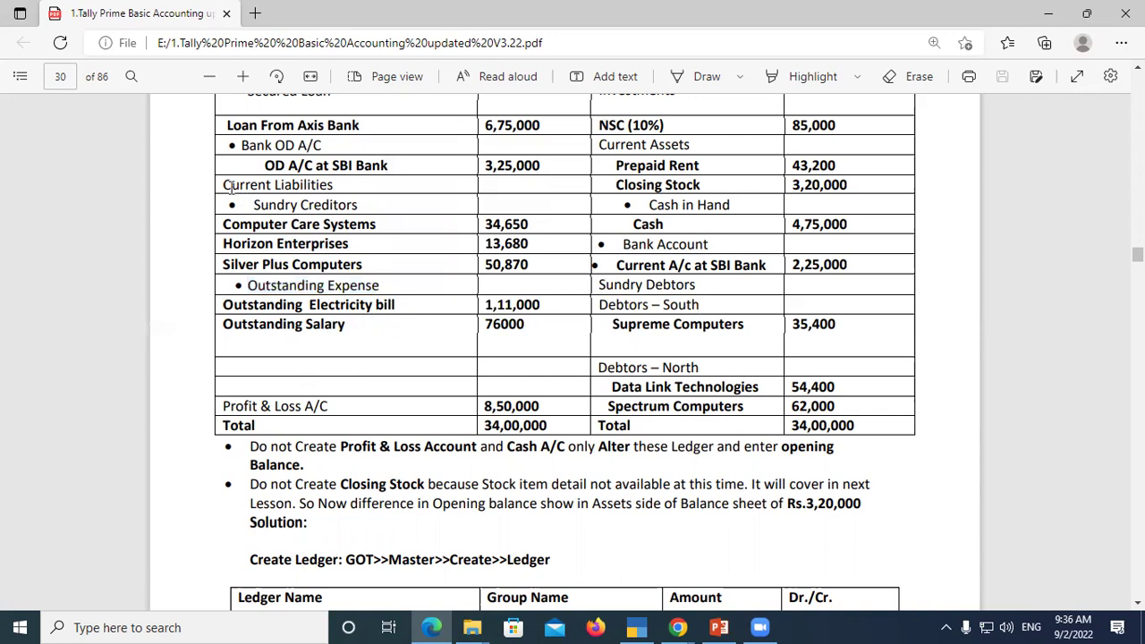
{"action": "left_click_drag", "start_coordinate": [223, 184], "coordinate": [351, 181]}
{"action": "left_click", "coordinate": [330, 330]}
{"action": "left_click_drag", "start_coordinate": [255, 179], "coordinate": [338, 185]}
{"action": "left_click", "coordinate": [359, 354]}
{"action": "left_click_drag", "start_coordinate": [221, 309], "coordinate": [376, 335]}
{"action": "left_click", "coordinate": [357, 332]}
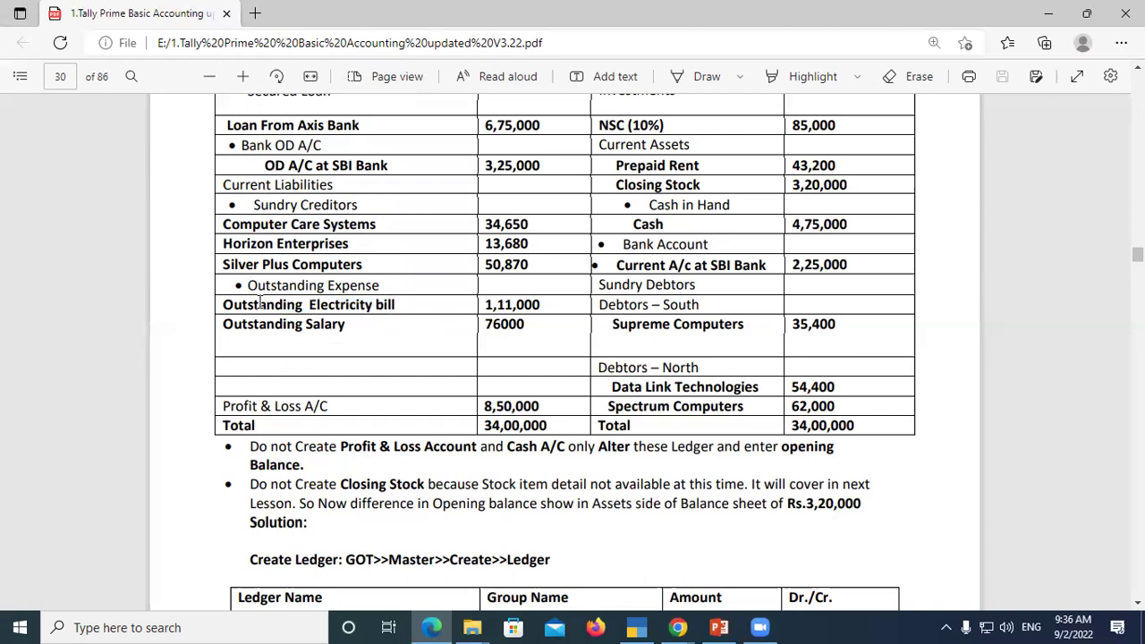
{"action": "left_click_drag", "start_coordinate": [247, 284], "coordinate": [390, 290]}
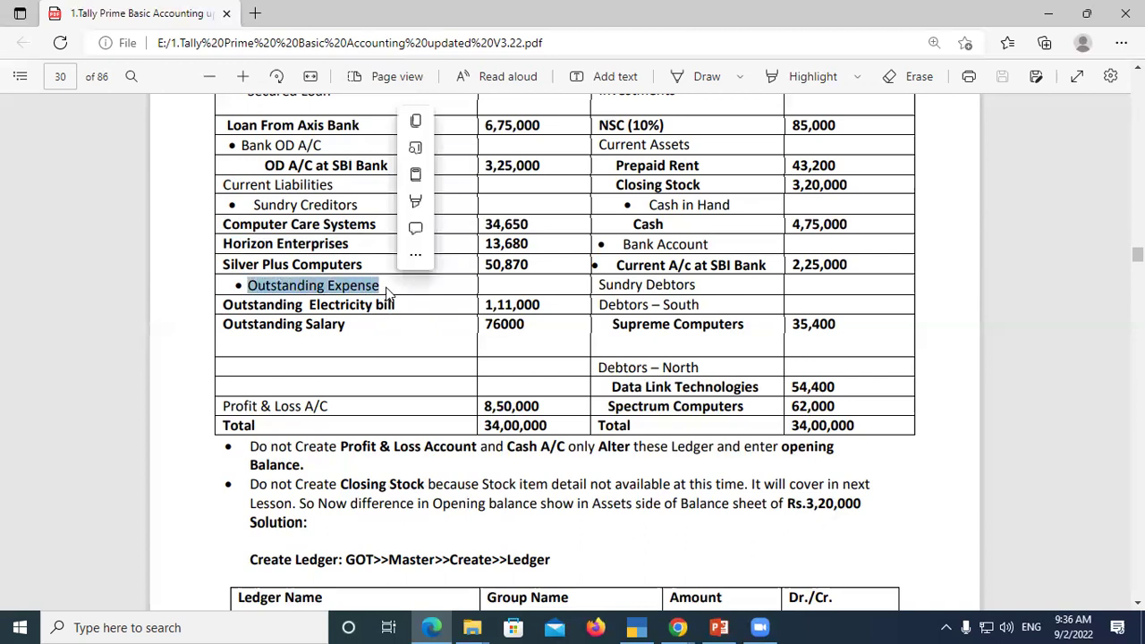
{"action": "left_click", "coordinate": [382, 341]}
{"action": "left_click_drag", "start_coordinate": [225, 184], "coordinate": [343, 185]}
{"action": "left_click_drag", "start_coordinate": [225, 308], "coordinate": [430, 309]}
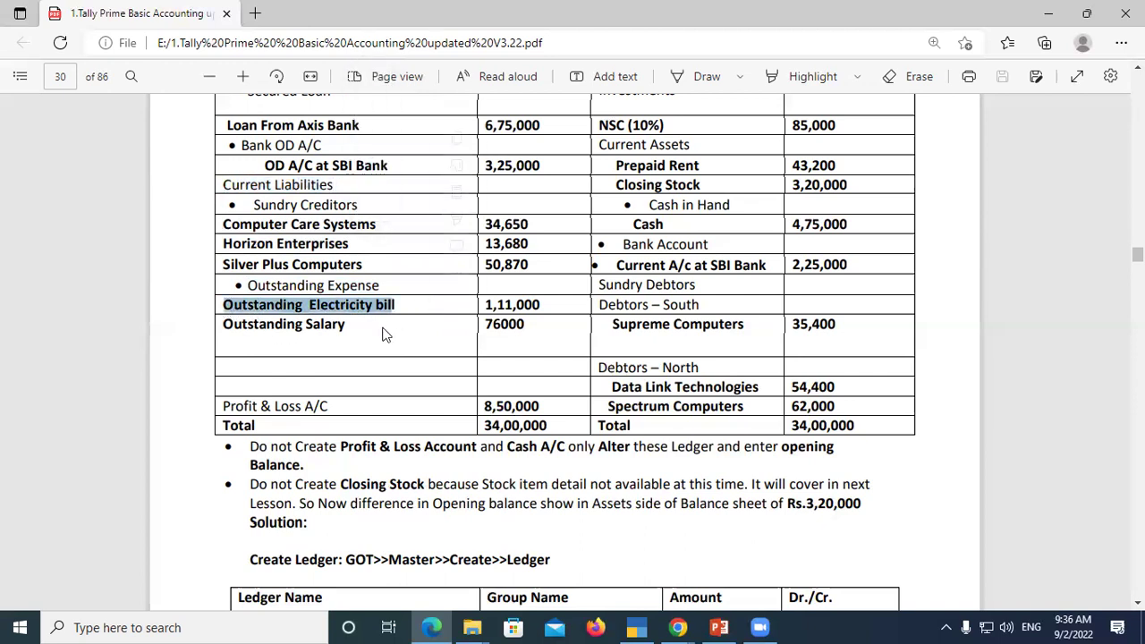
{"action": "left_click", "coordinate": [367, 337]}
{"action": "left_click_drag", "start_coordinate": [248, 284], "coordinate": [396, 288]}
{"action": "left_click", "coordinate": [375, 335]}
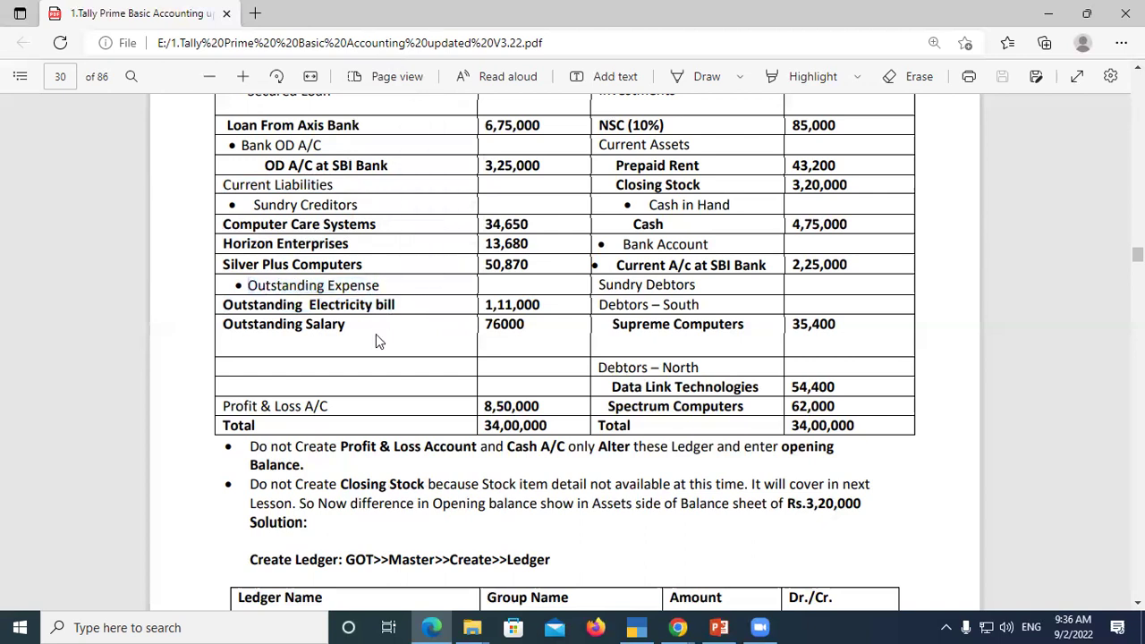
Switch to TallyPrime, quit ledger creation and start a new accounting group named Outstanding Exp without an alias
{"action": "left_click", "coordinate": [648, 626]}
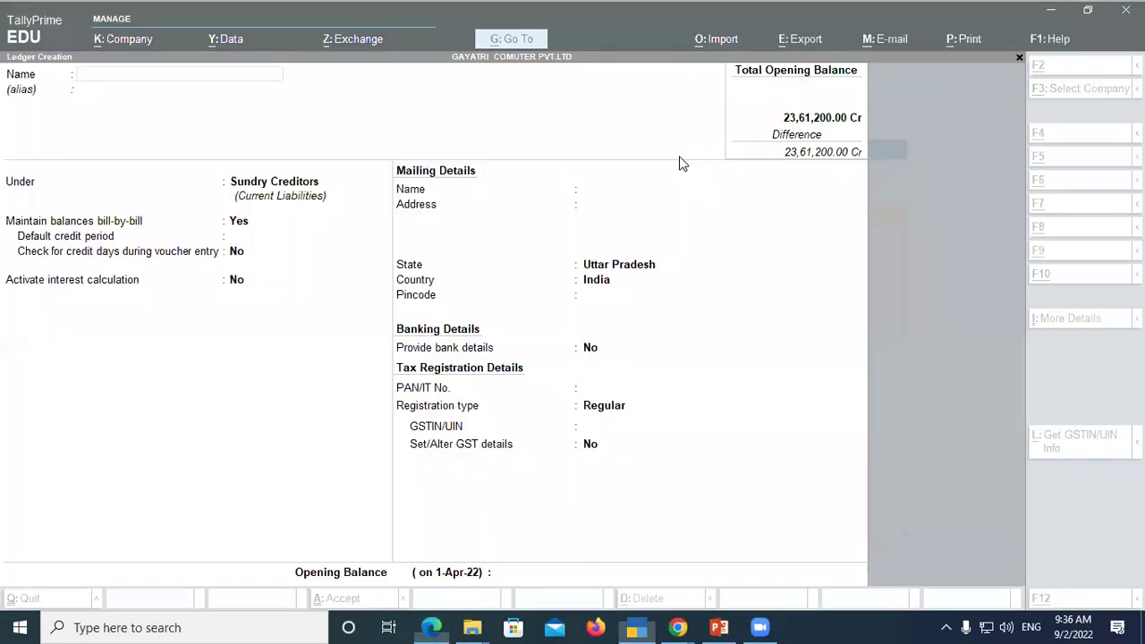
{"action": "key", "text": "Escape"}
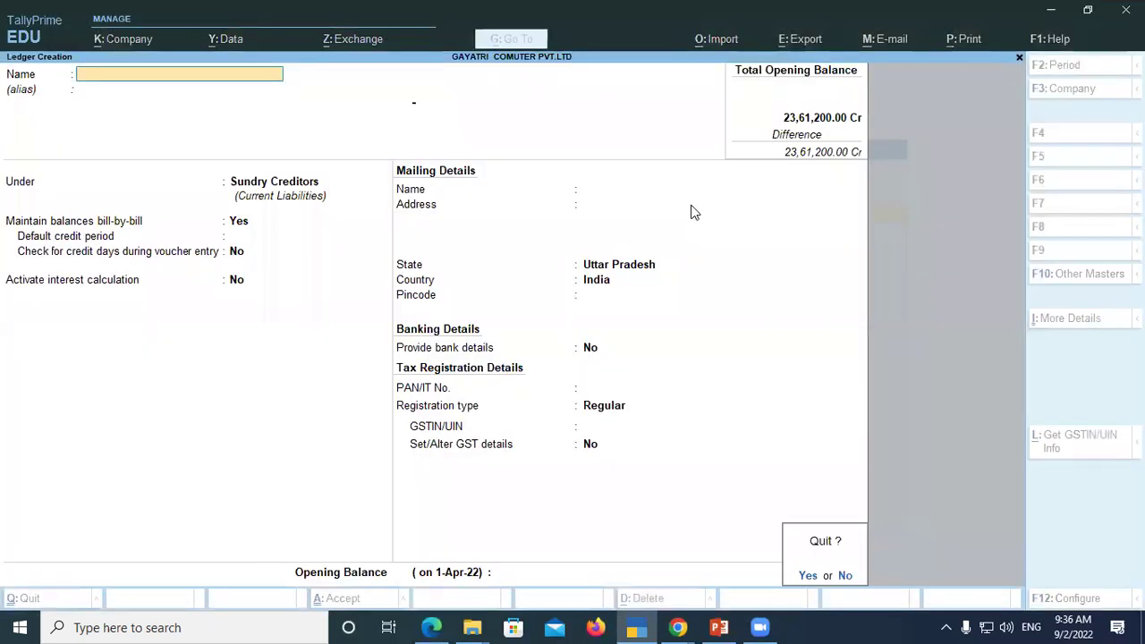
{"action": "key", "text": "Return"}
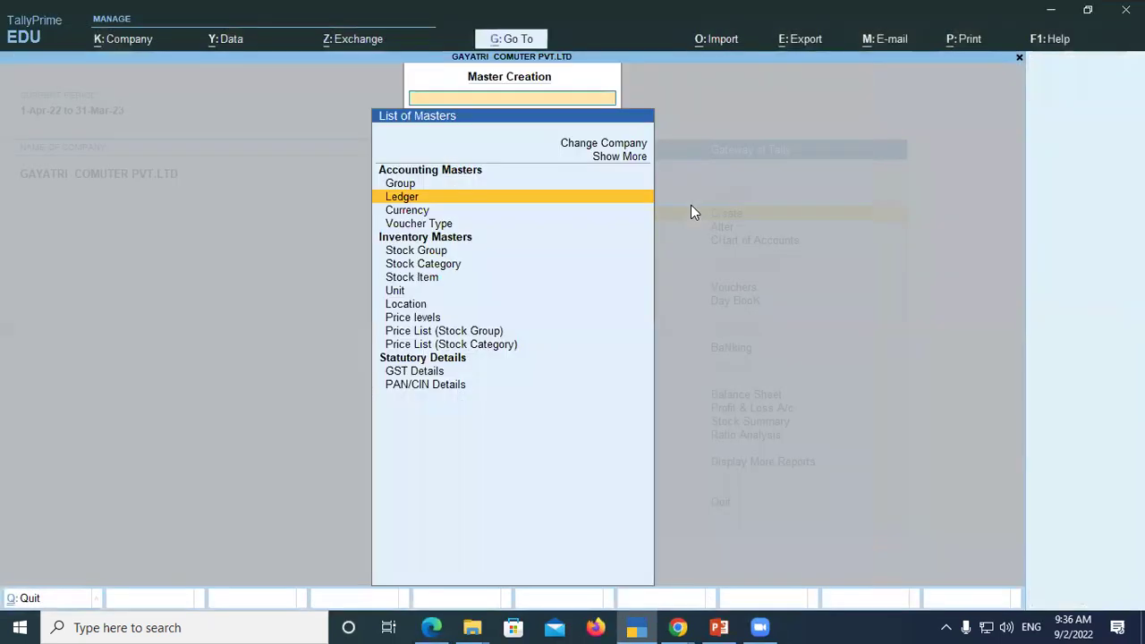
{"action": "left_click", "coordinate": [394, 182]}
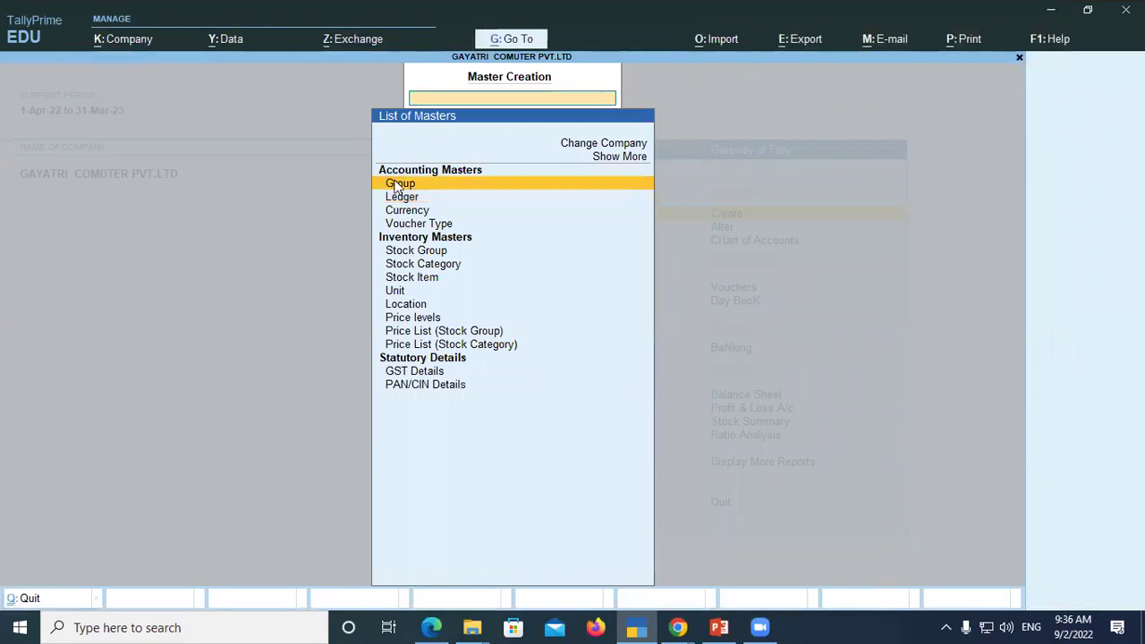
{"action": "type", "text": "Outsa"}
{"action": "key", "text": "BackSpace"}
{"action": "type", "text": "tanding"}
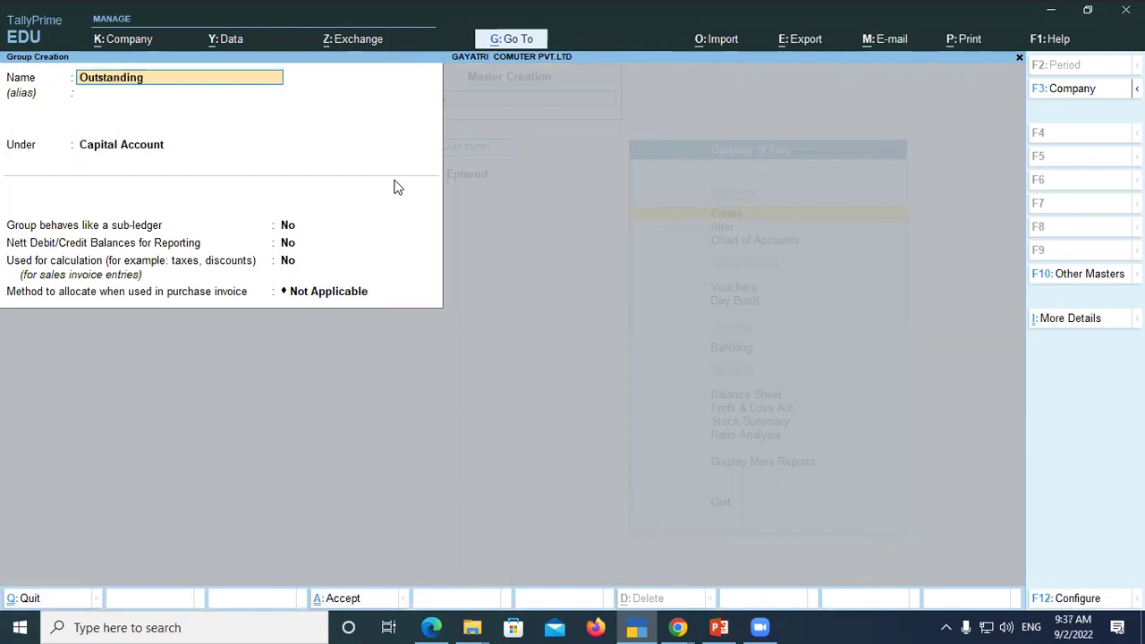
{"action": "type", "text": " Exp"}
{"action": "key", "text": "Return"}
{"action": "key", "text": "Return"}
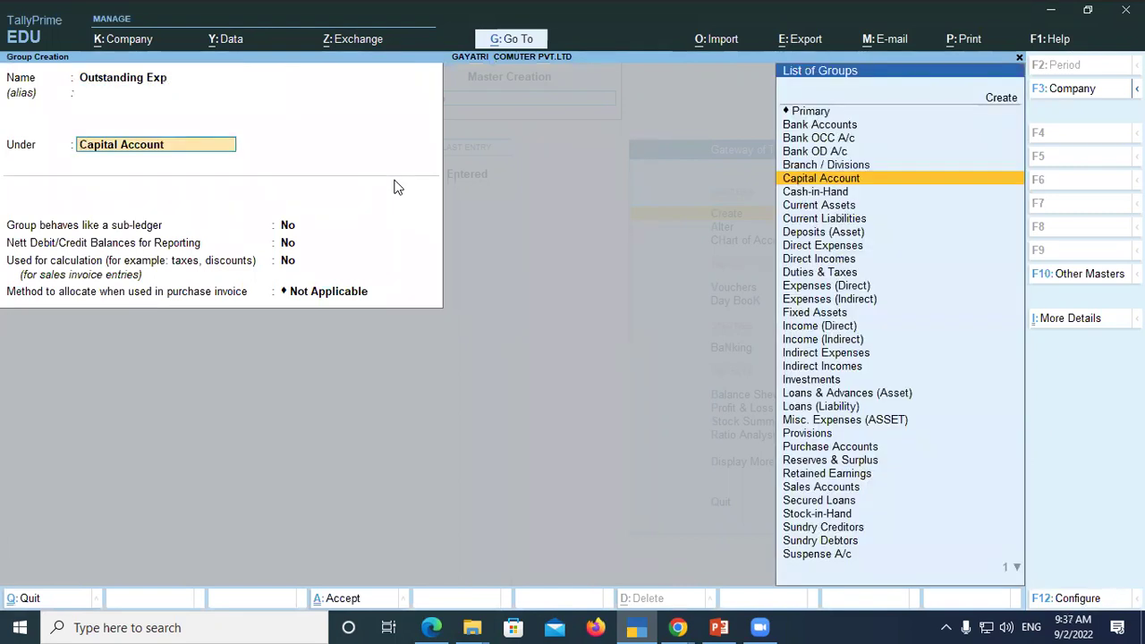
Place the Outstanding Exp group under Current Assets, save it and quit group creation
{"action": "type", "text": "Cur"}
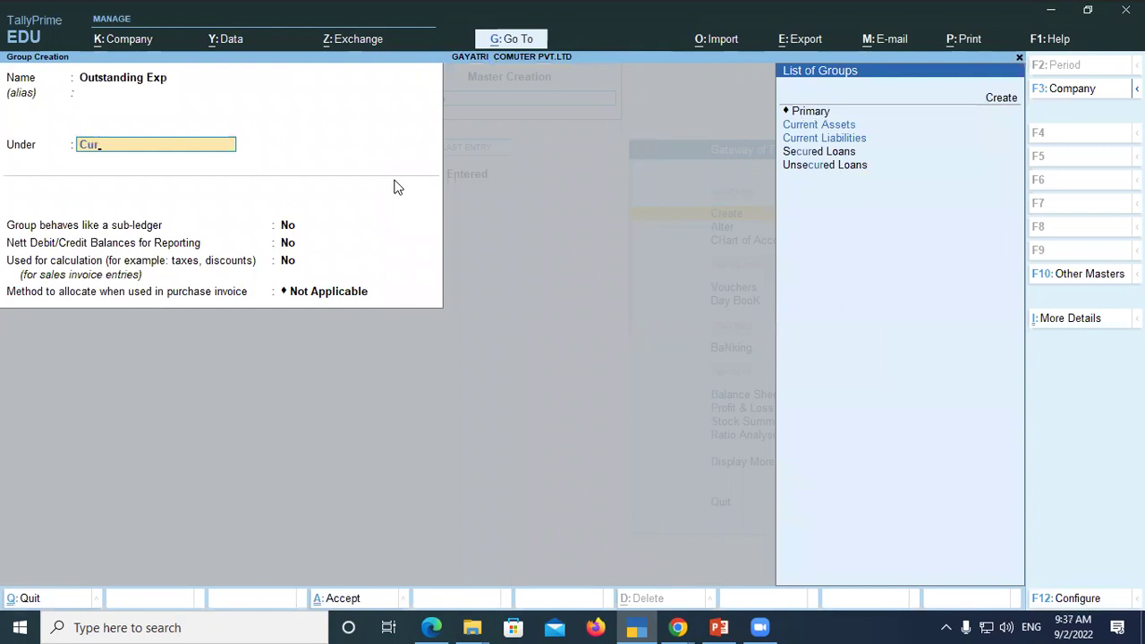
{"action": "key", "text": "Down"}
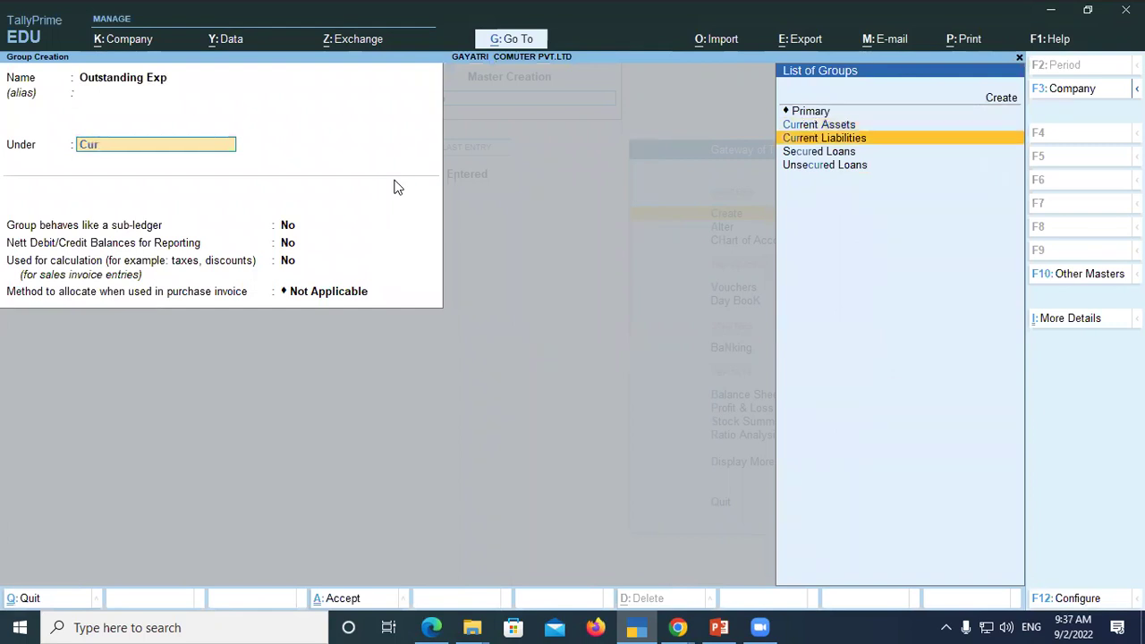
{"action": "key", "text": "Up"}
{"action": "key", "text": "Return"}
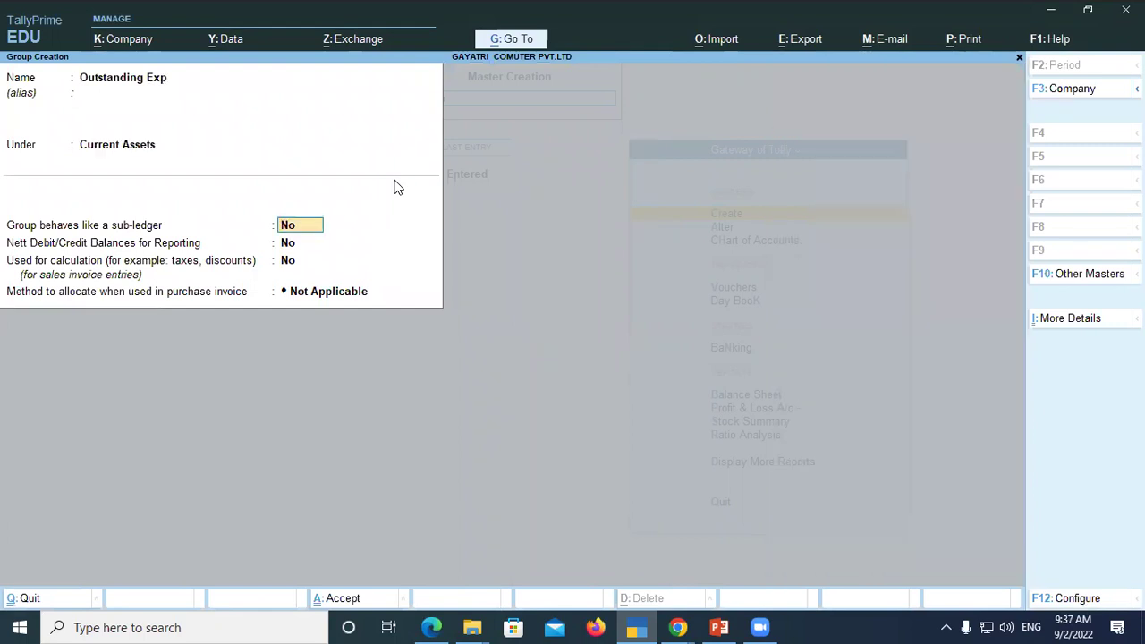
{"action": "key", "text": "ctrl+a"}
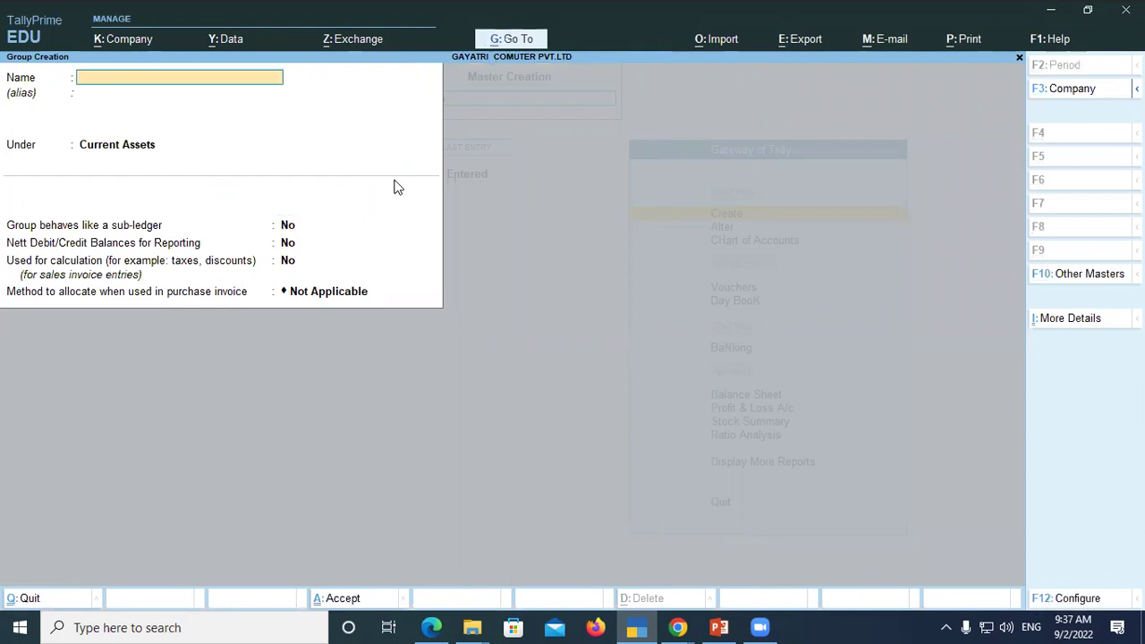
{"action": "key", "text": "Escape"}
{"action": "key", "text": "y"}
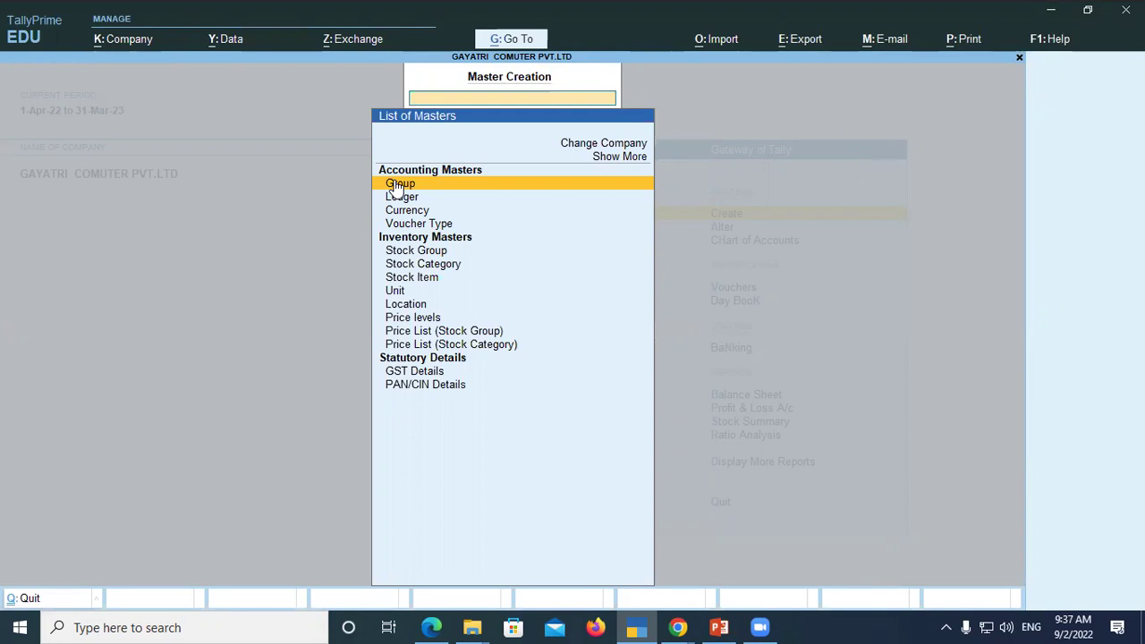
Start a new ledger named Outstanding Electricity bill, copying the name from the PDF in Edge, and assign it to the Outstanding Exp group
{"action": "left_click", "coordinate": [392, 181]}
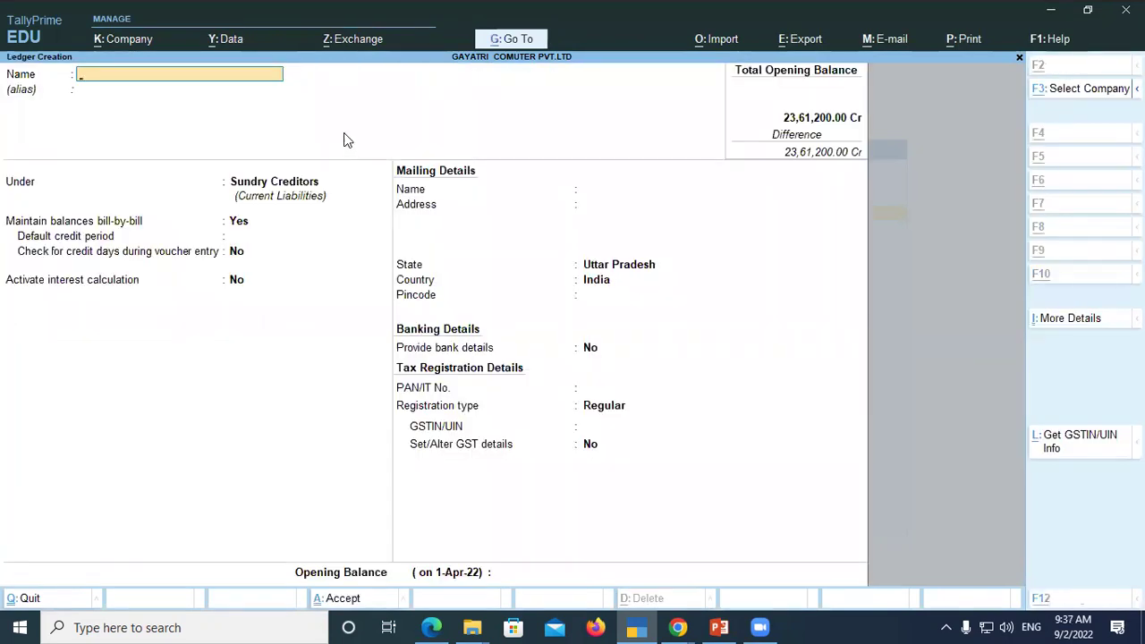
{"action": "key", "text": "alt+Tab"}
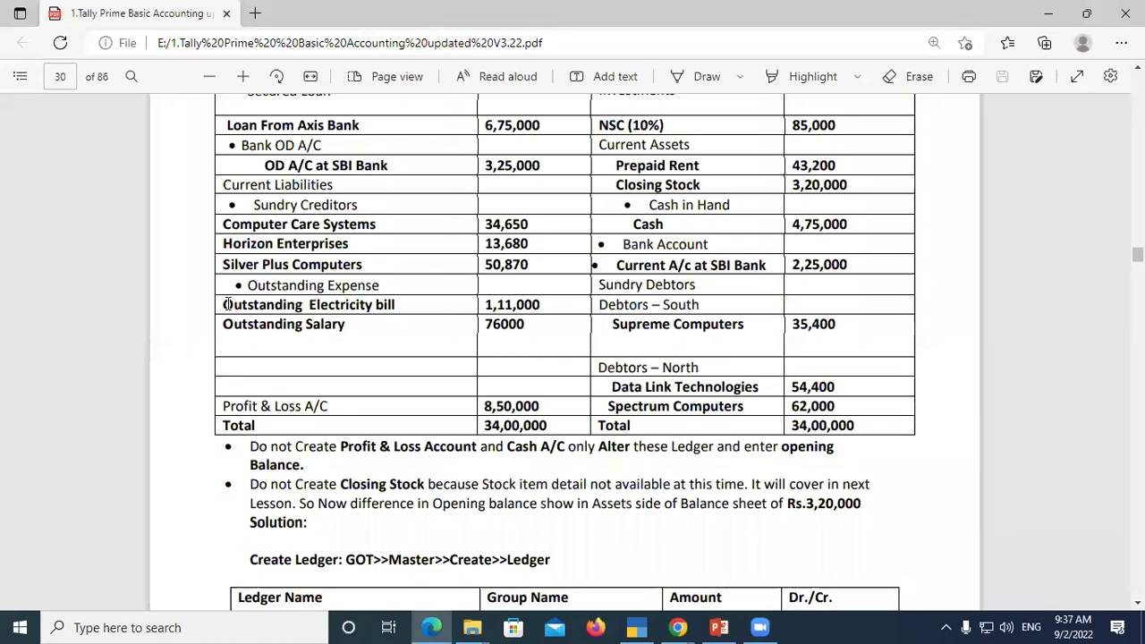
{"action": "left_click_drag", "start_coordinate": [230, 305], "coordinate": [399, 306]}
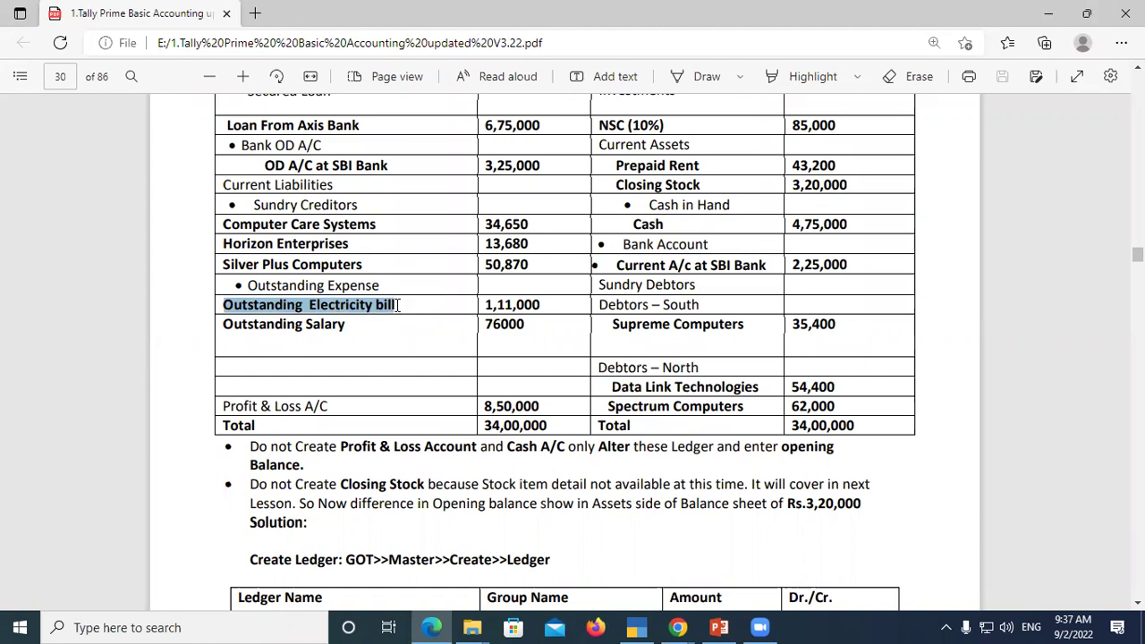
{"action": "key", "text": "ctrl+c"}
{"action": "key", "text": "alt+Tab"}
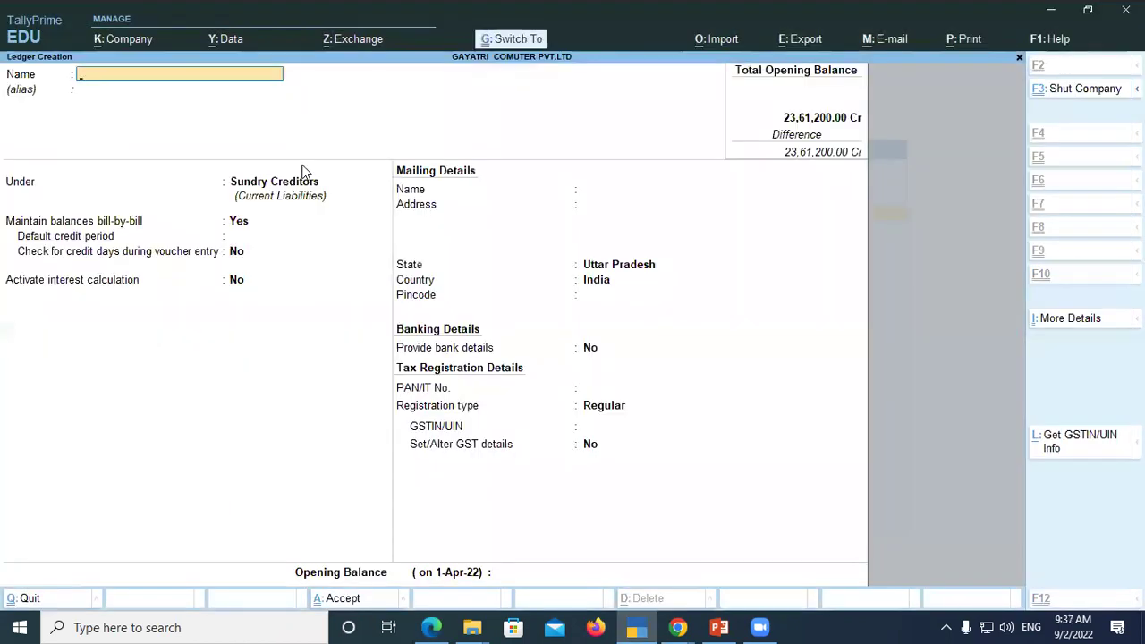
{"action": "key", "text": "ctrl+v"}
{"action": "key", "text": "Return"}
{"action": "key", "text": "Return"}
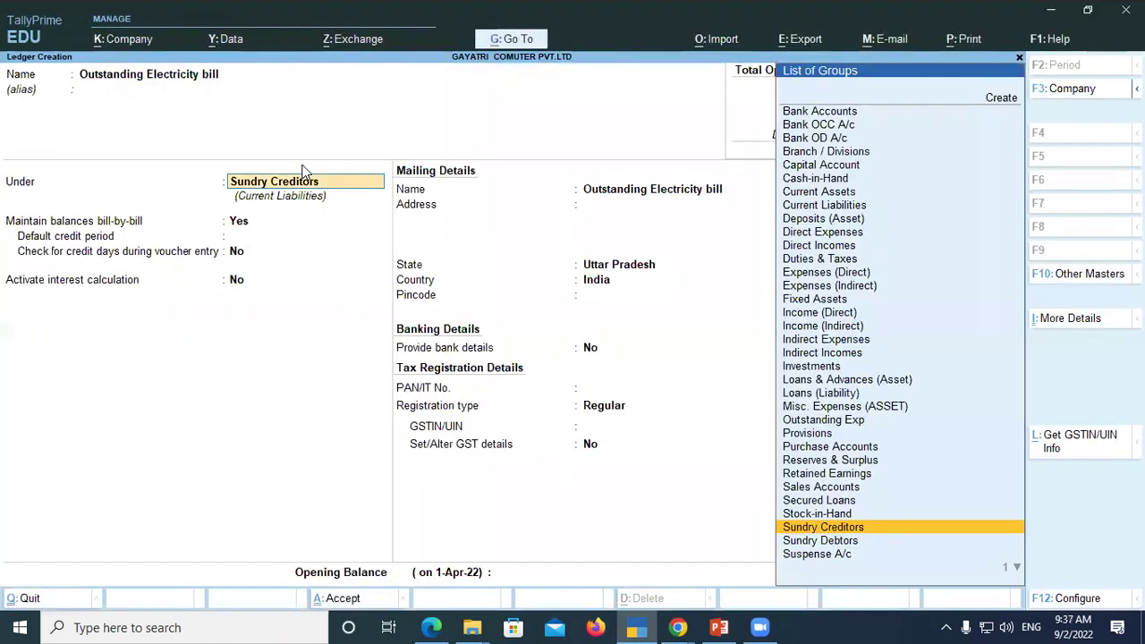
{"action": "type", "text": "Ou"}
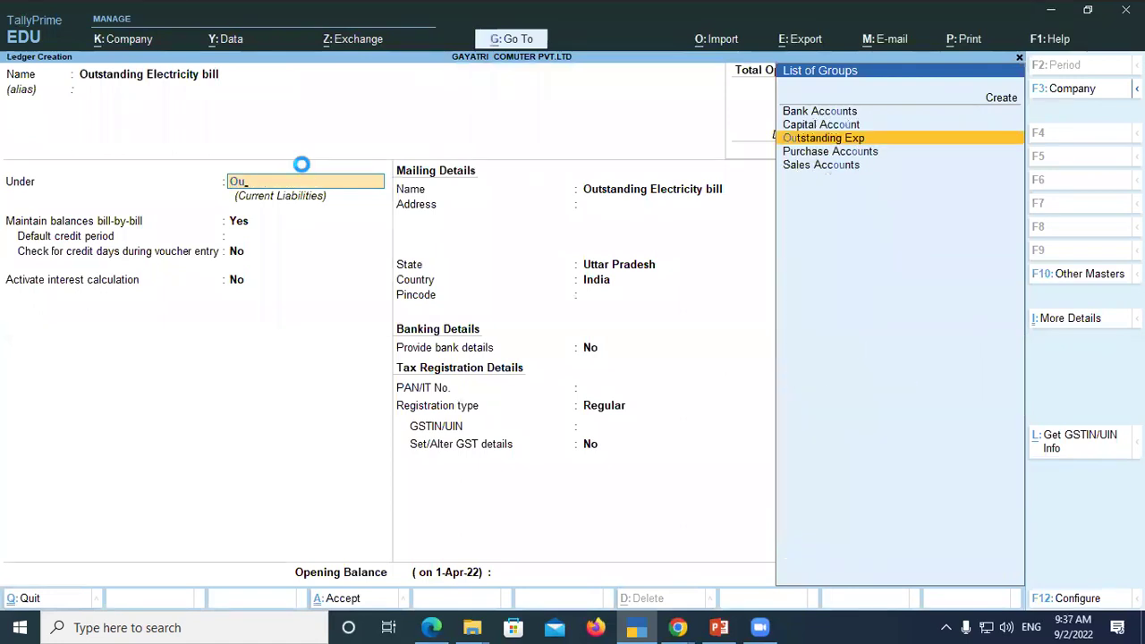
{"action": "key", "text": "Return"}
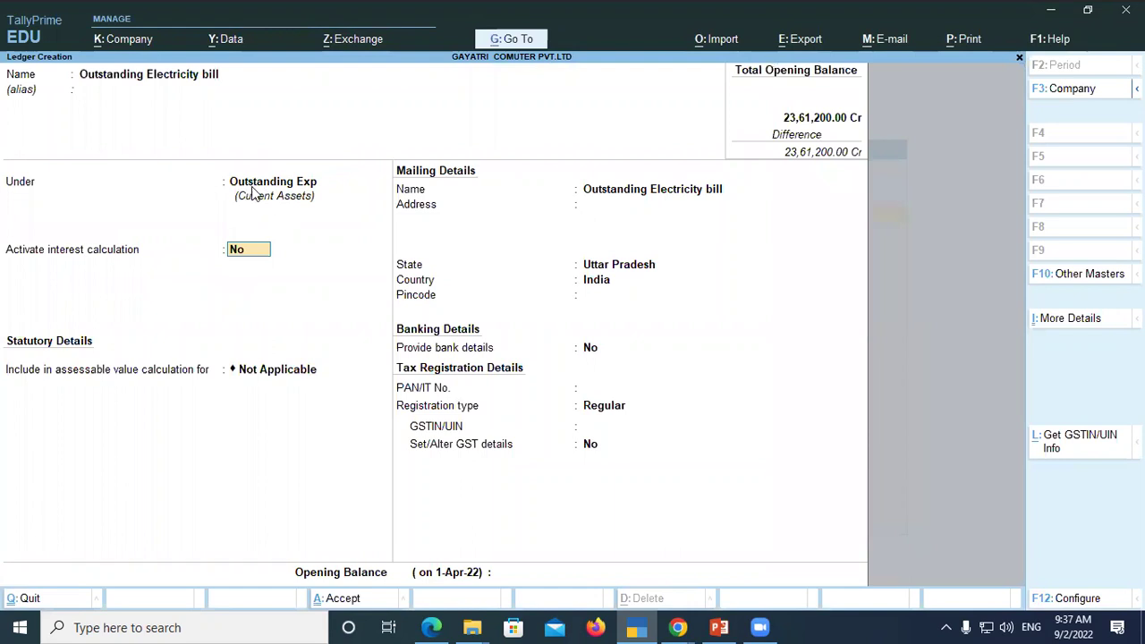
Alter the Outstanding Exp group from within the ledger form, placing it under Current Liabilities, and save the group
{"action": "left_click", "coordinate": [273, 183]}
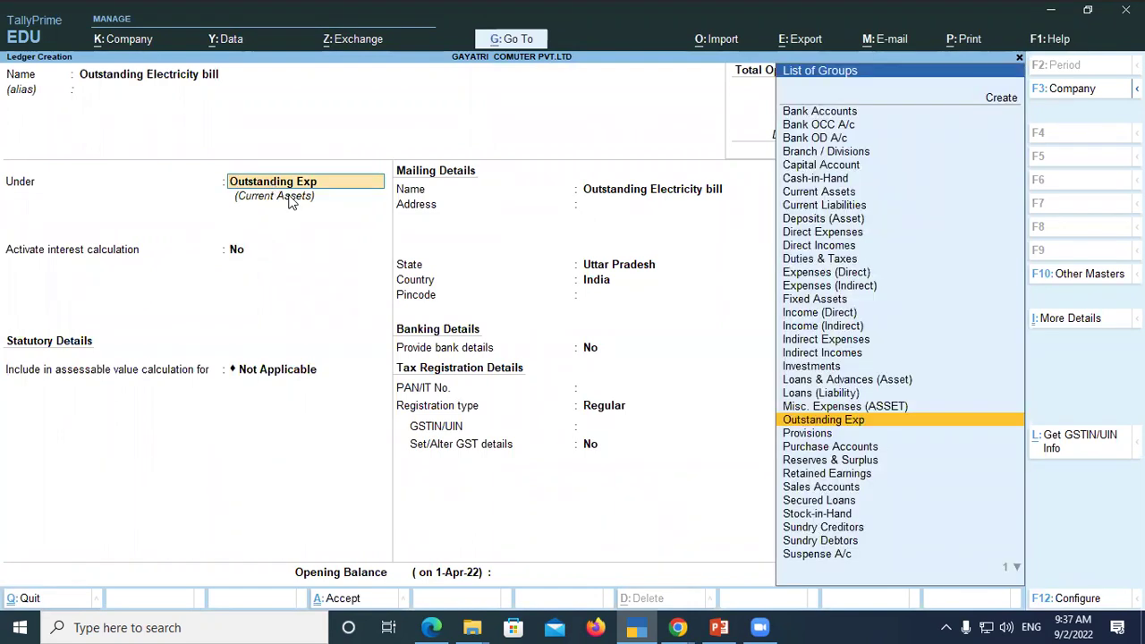
{"action": "key", "text": "ctrl+Return"}
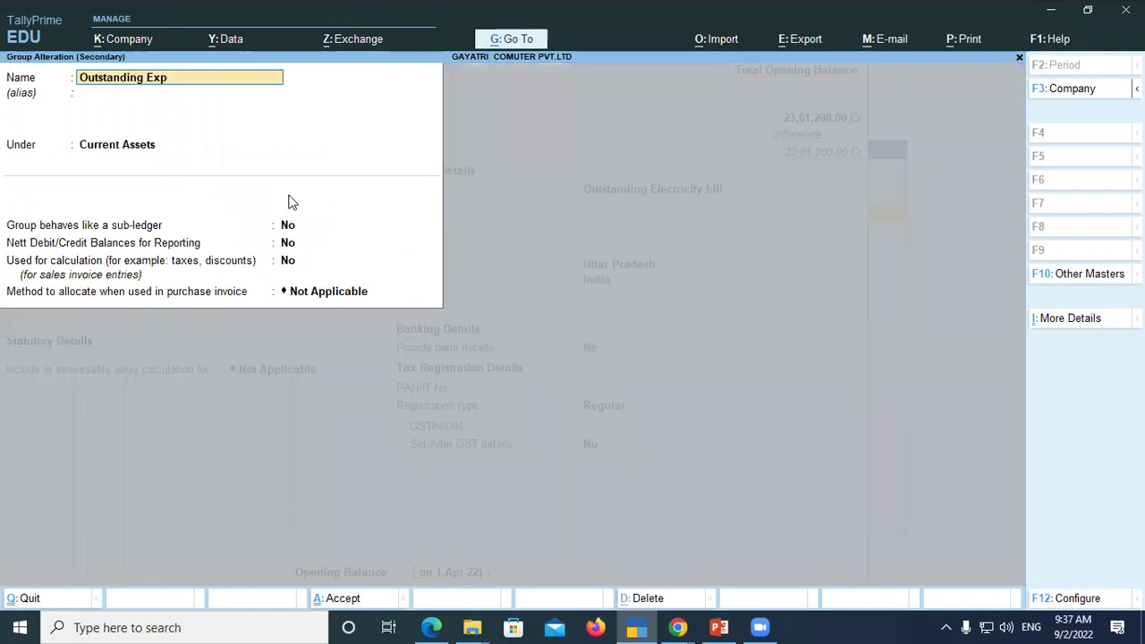
{"action": "key", "text": "Return"}
{"action": "key", "text": "Return"}
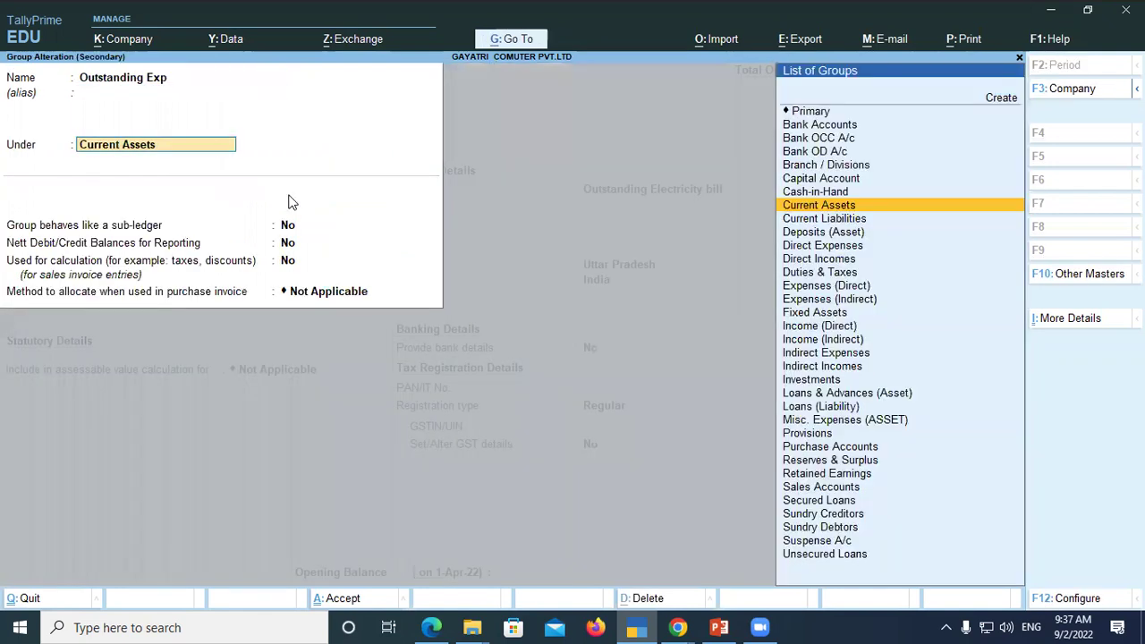
{"action": "type", "text": "Cur"}
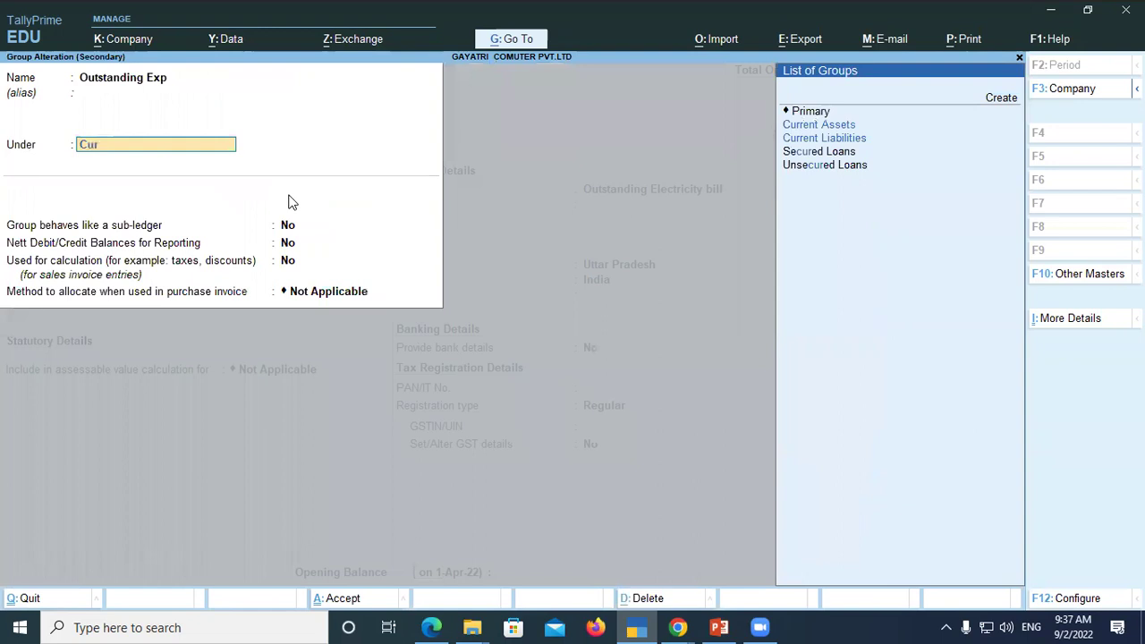
{"action": "key", "text": "Down"}
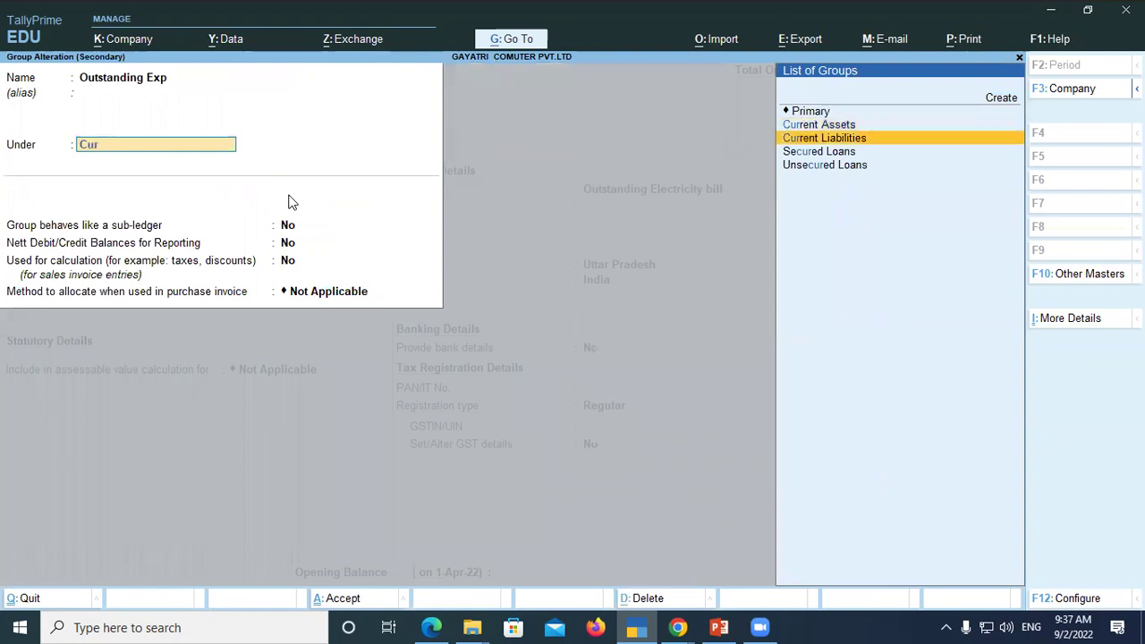
{"action": "key", "text": "Return"}
{"action": "key", "text": "ctrl"}
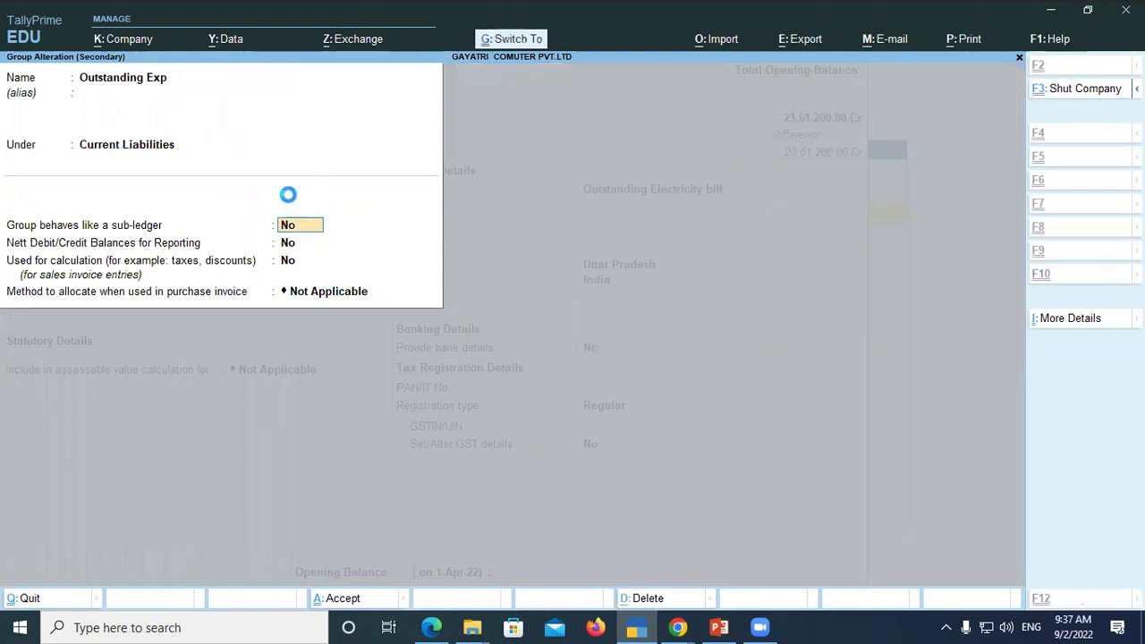
{"action": "key", "text": "ctrl+a"}
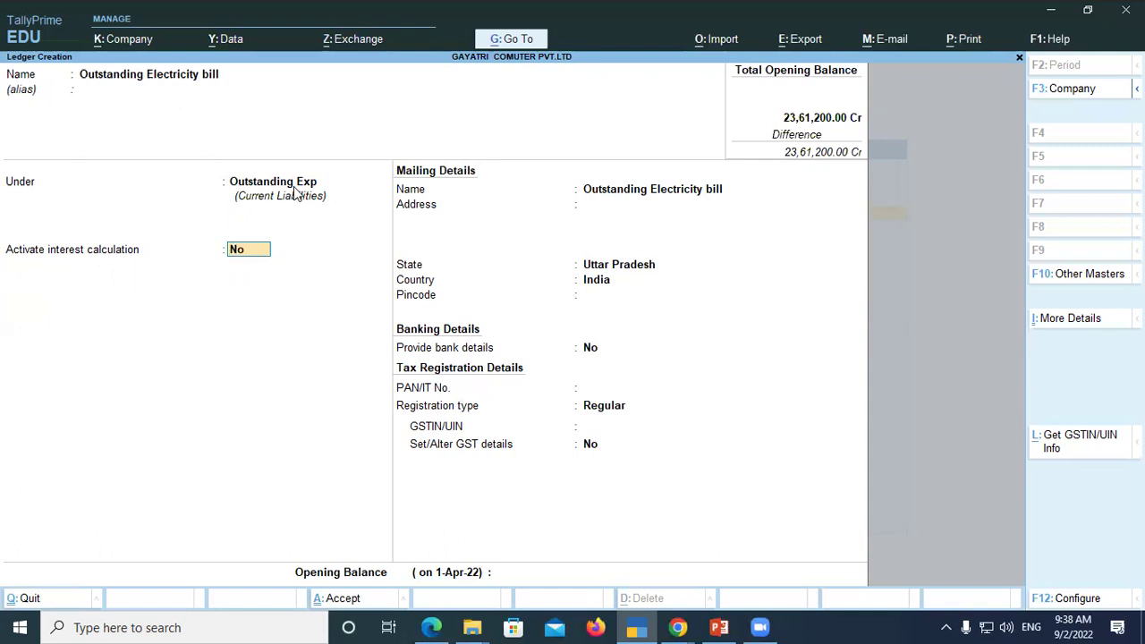
Keep the default interest, mailing, bank and tax registration details for the Outstanding Electricity bill ledger
{"action": "key", "text": "Return"}
{"action": "key", "text": "Return"}
{"action": "key", "text": "Return"}
{"action": "key", "text": "Return"}
{"action": "key", "text": "Return"}
{"action": "key", "text": "Return"}
{"action": "key", "text": "Return"}
{"action": "key", "text": "Return"}
{"action": "key", "text": "Return"}
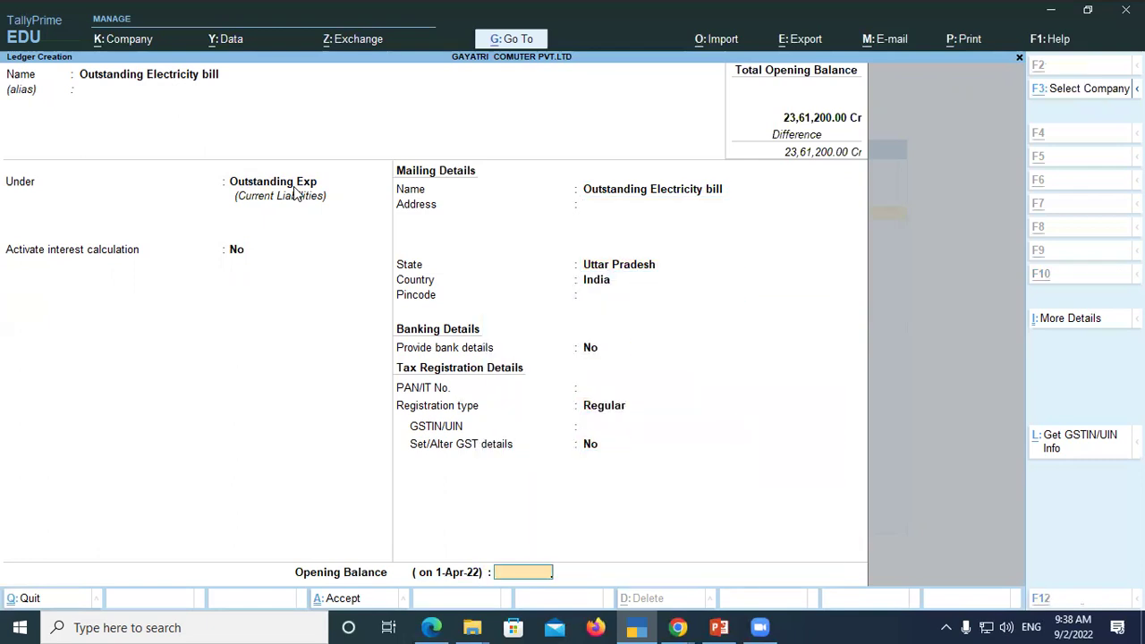
Check the electricity bill amount in the PDF, set the ledger's opening balance to 111000 Cr and save it
{"action": "key", "text": "alt+Tab"}
{"action": "left_click_drag", "start_coordinate": [488, 302], "coordinate": [547, 302]}
{"action": "key", "text": "alt+Tab"}
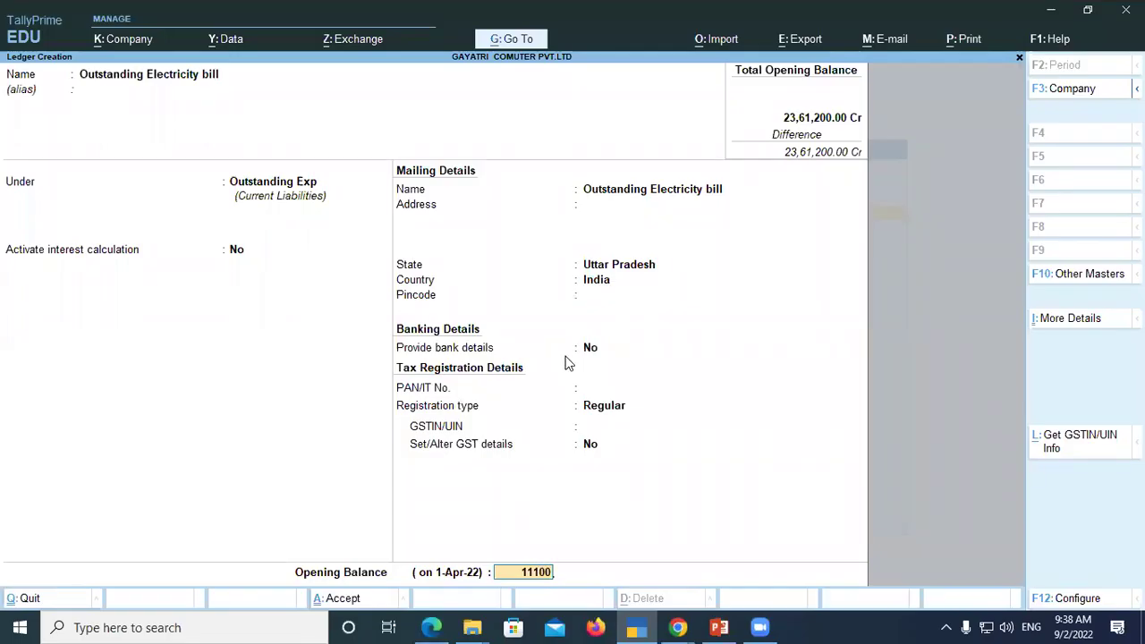
{"action": "key", "text": "Return"}
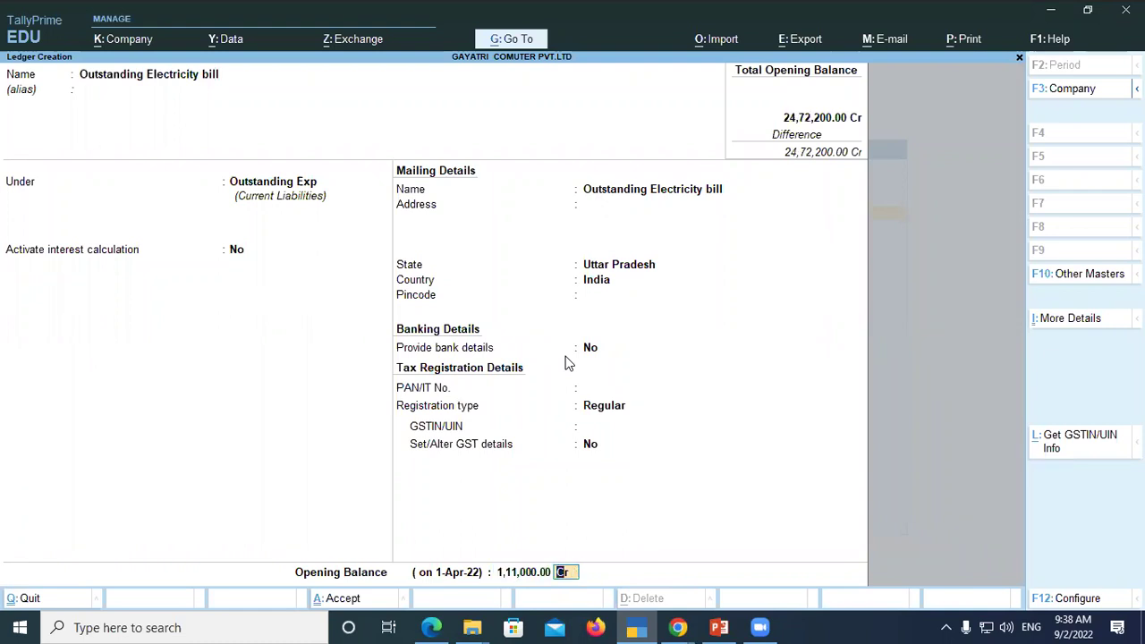
{"action": "key", "text": "Return"}
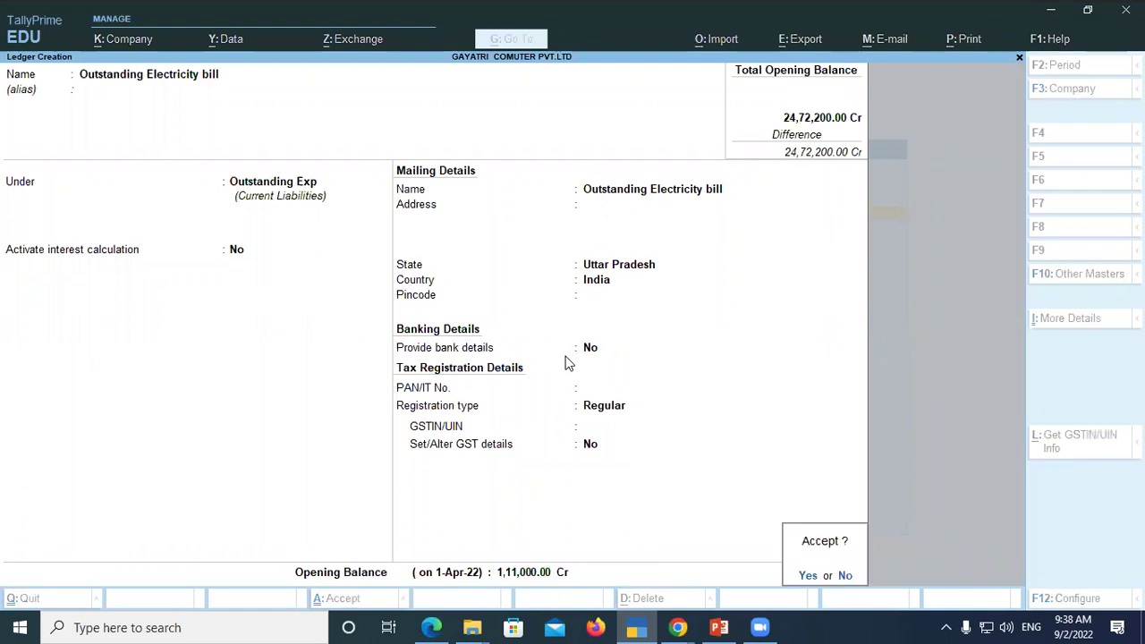
{"action": "key", "text": "Return"}
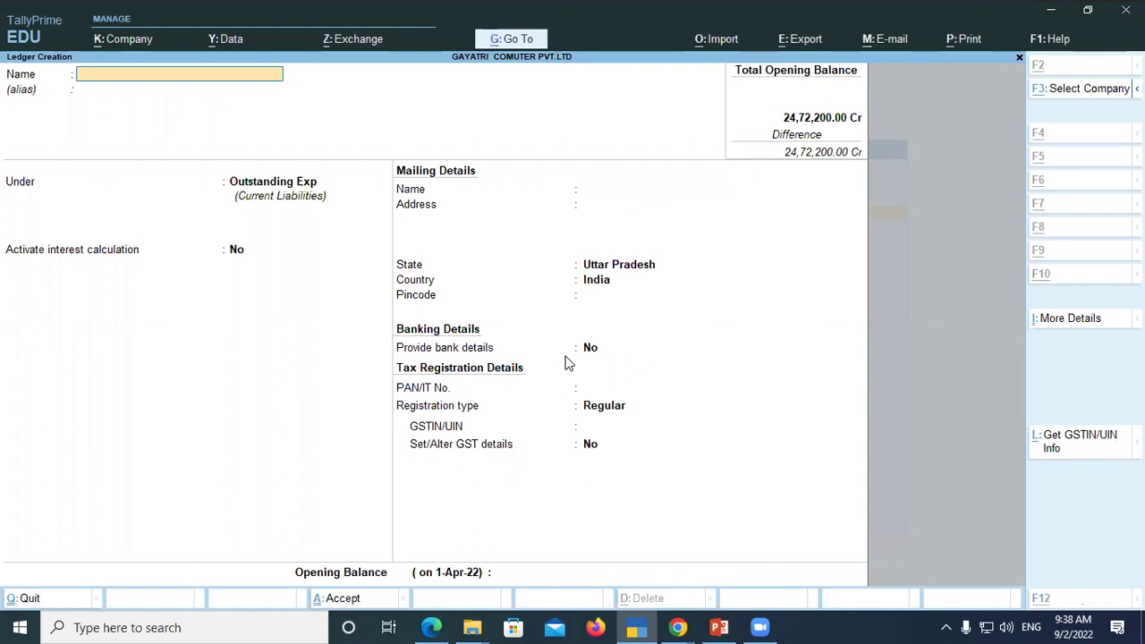
Start a new ledger named Outstanding Salary, copying the name from the PDF in Edge, and keep it under Outstanding Exp
{"action": "key", "text": "alt+Tab"}
{"action": "left_click_drag", "start_coordinate": [224, 323], "coordinate": [353, 329]}
{"action": "left_click", "coordinate": [353, 329]}
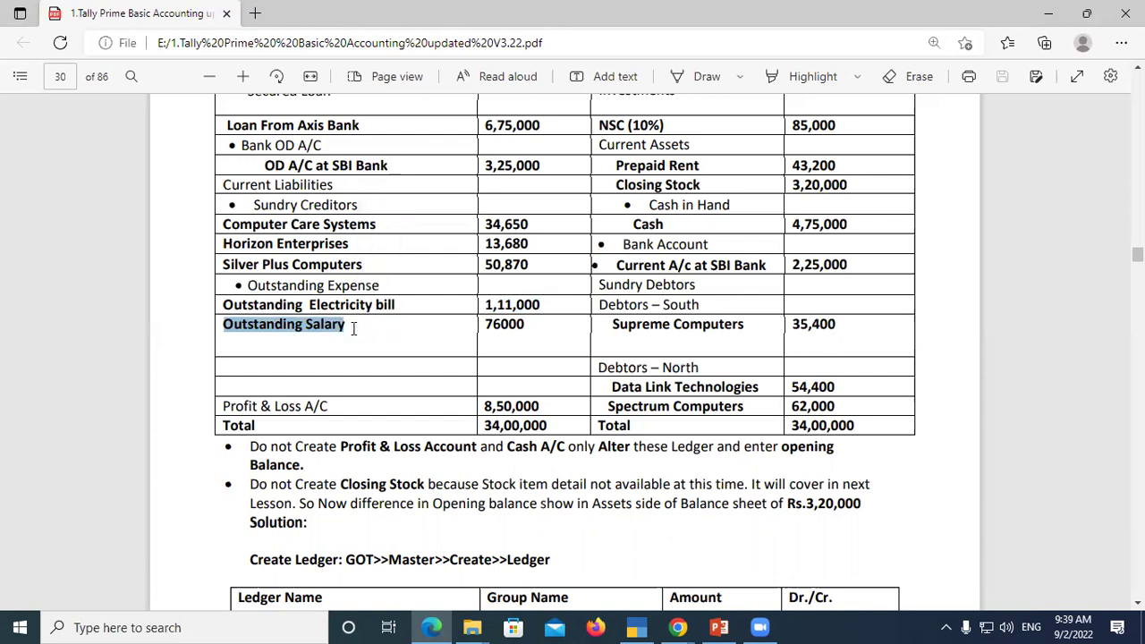
{"action": "key", "text": "alt+Tab"}
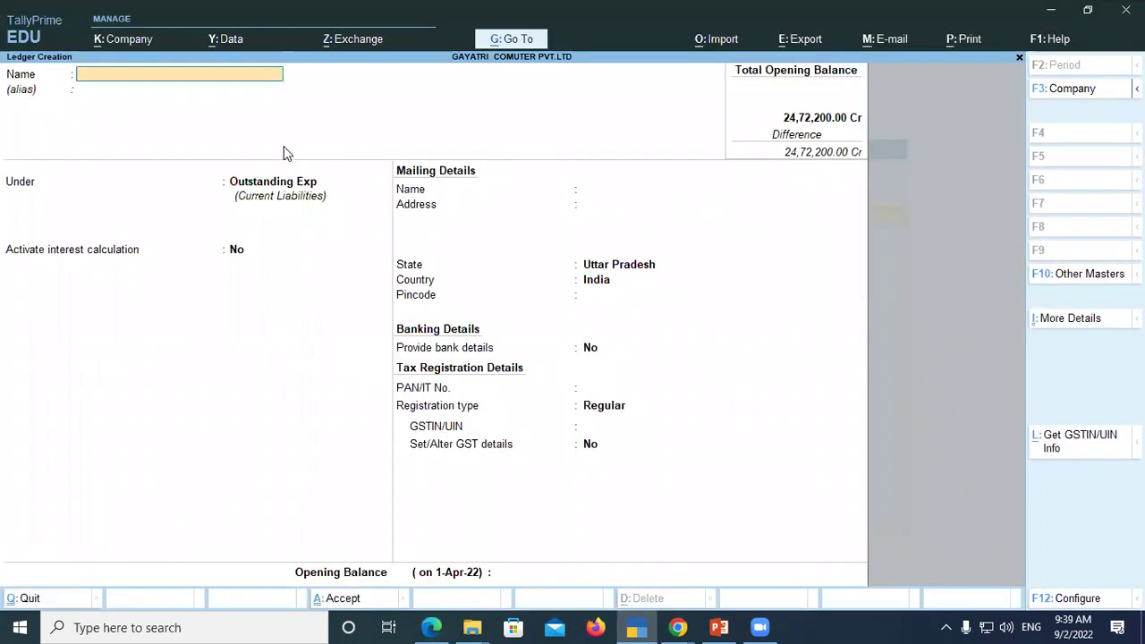
{"action": "key", "text": "ctrl"}
{"action": "key", "text": "ctrl+v"}
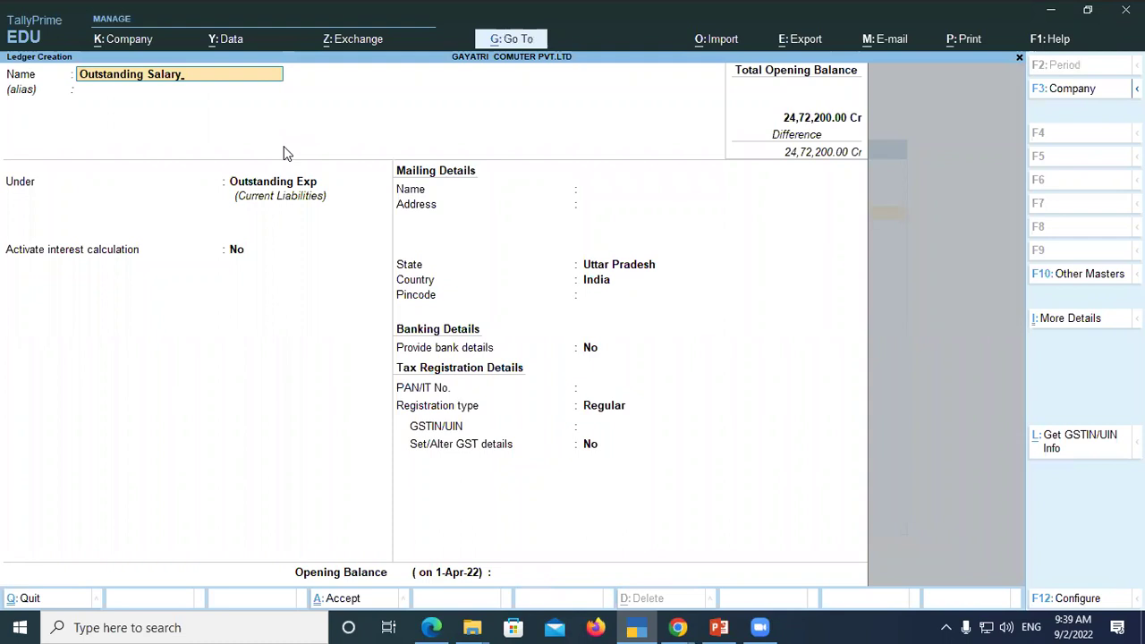
{"action": "key", "text": "Return"}
{"action": "key", "text": "Return"}
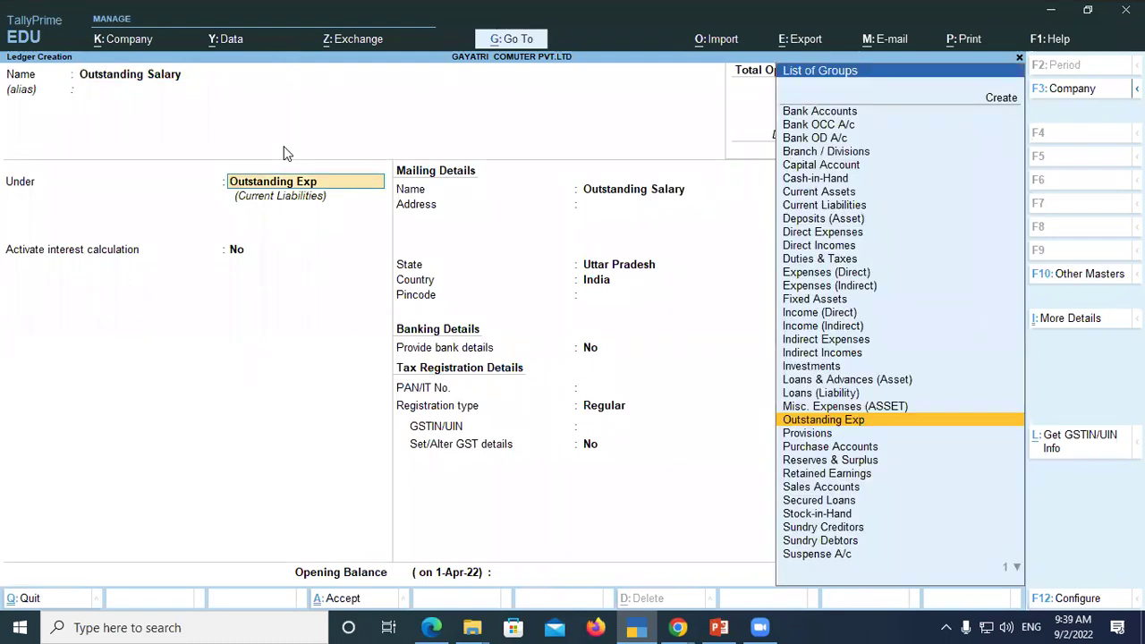
{"action": "key", "text": "Return"}
Keep the Outstanding Salary ledger's remaining default details, set its opening balance to 76000 Cr and save it
{"action": "key", "text": "Return"}
{"action": "key", "text": "Return"}
{"action": "key", "text": "Return"}
{"action": "key", "text": "Return"}
{"action": "key", "text": "Return"}
{"action": "key", "text": "Return"}
{"action": "key", "text": "Return"}
{"action": "key", "text": "Return"}
{"action": "key", "text": "Return"}
{"action": "key", "text": "Return"}
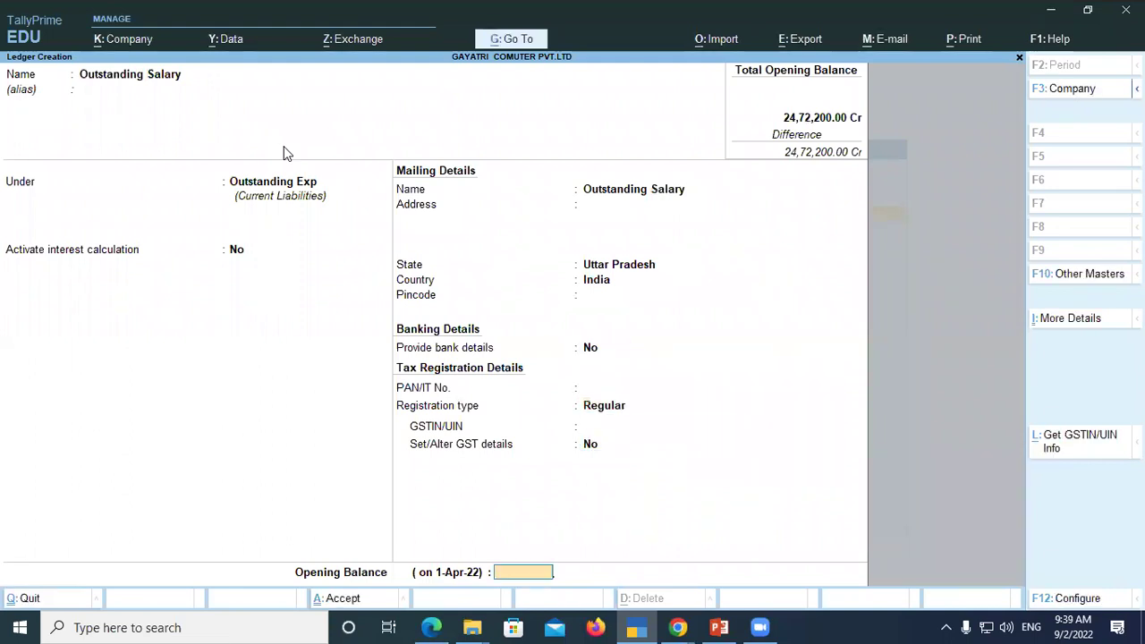
{"action": "type", "text": "76000"}
{"action": "key", "text": "Return"}
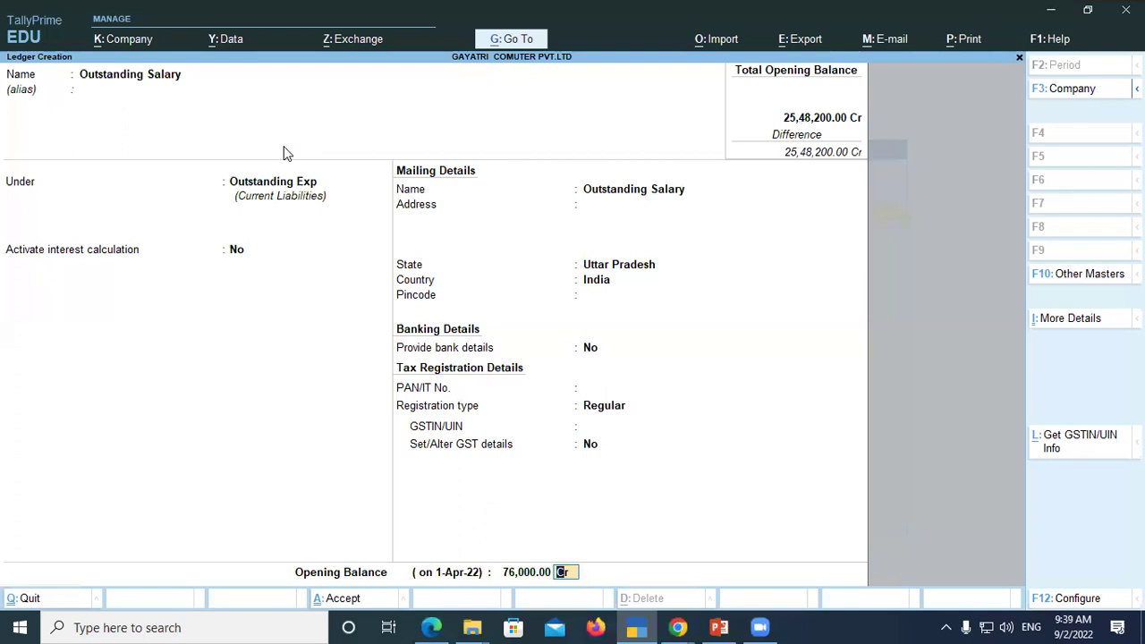
{"action": "key", "text": "Return"}
{"action": "key", "text": "Return"}
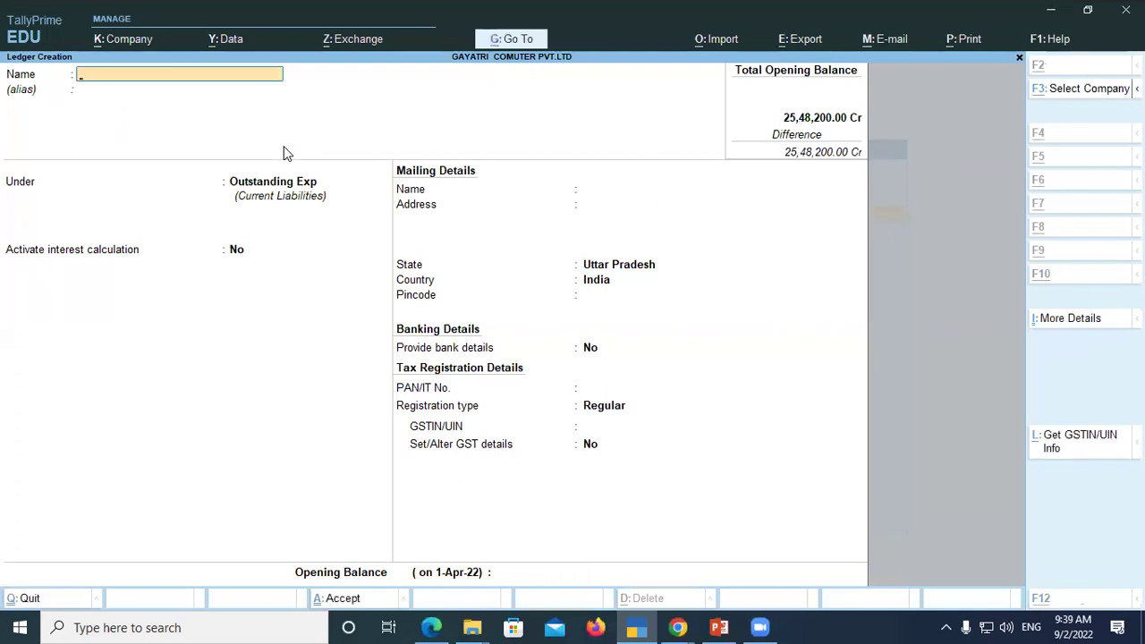
Check the Profit & Loss A/C entry in the PDF in Edge, then leave ledger creation in TallyPrime
{"action": "key", "text": "alt+Tab"}
{"action": "left_click_drag", "start_coordinate": [226, 406], "coordinate": [488, 415]}
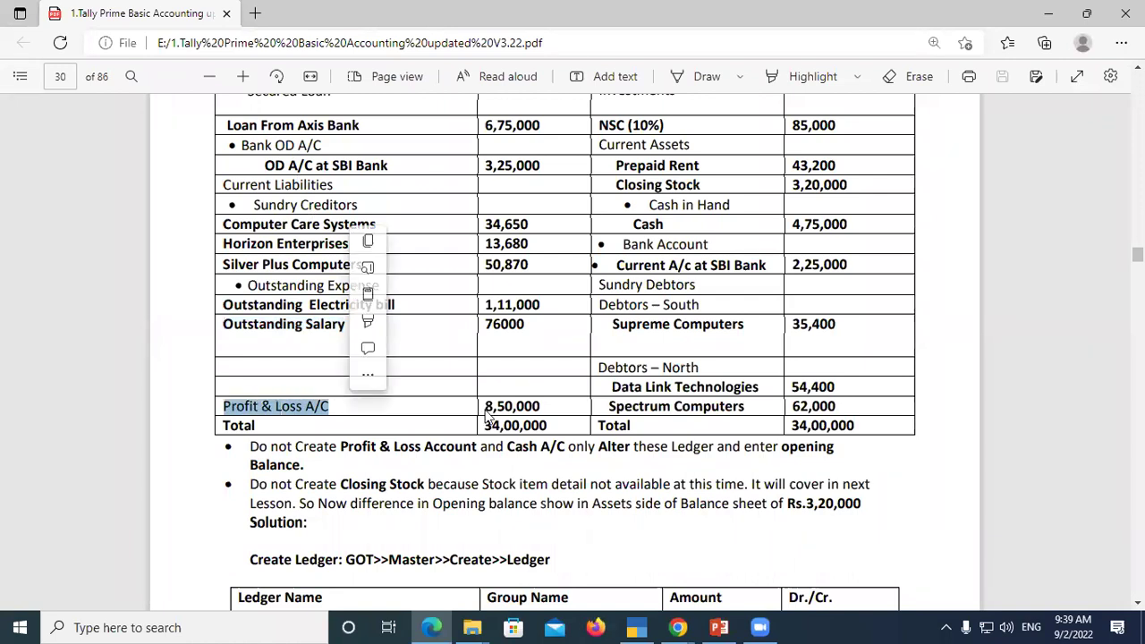
{"action": "left_click", "coordinate": [452, 409]}
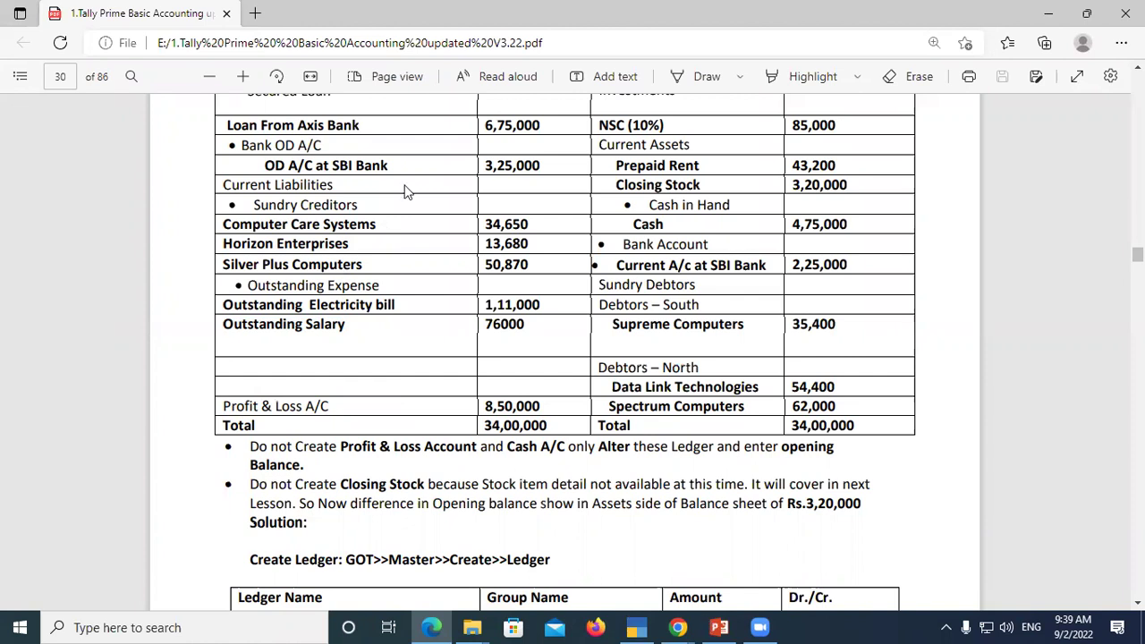
{"action": "key", "text": "alt+Tab"}
{"action": "key", "text": "y"}
{"action": "key", "text": "Escape"}
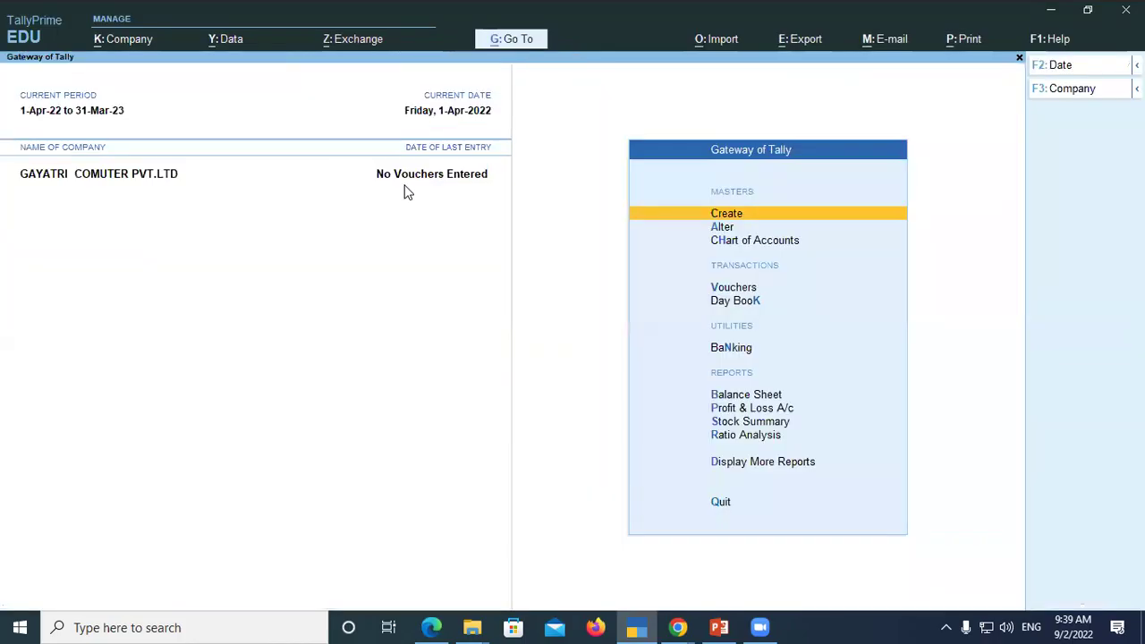
Open the existing Profit & Loss A/c ledger for alteration from the list of ledgers
{"action": "left_click", "coordinate": [709, 229]}
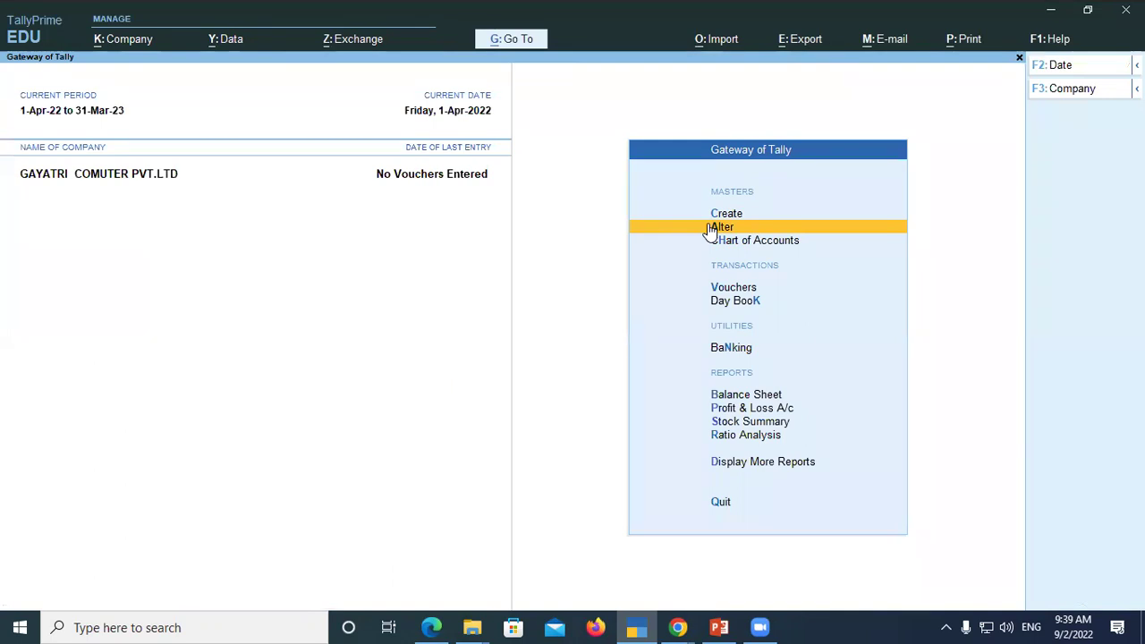
{"action": "left_click", "coordinate": [710, 230]}
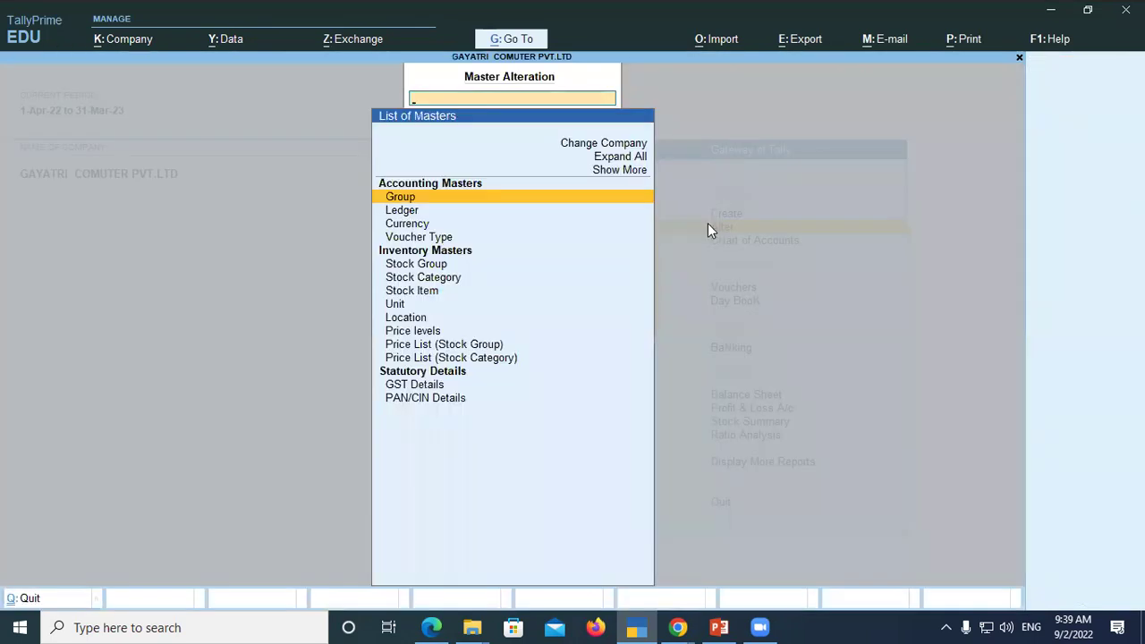
{"action": "key", "text": "Down"}
{"action": "key", "text": "Return"}
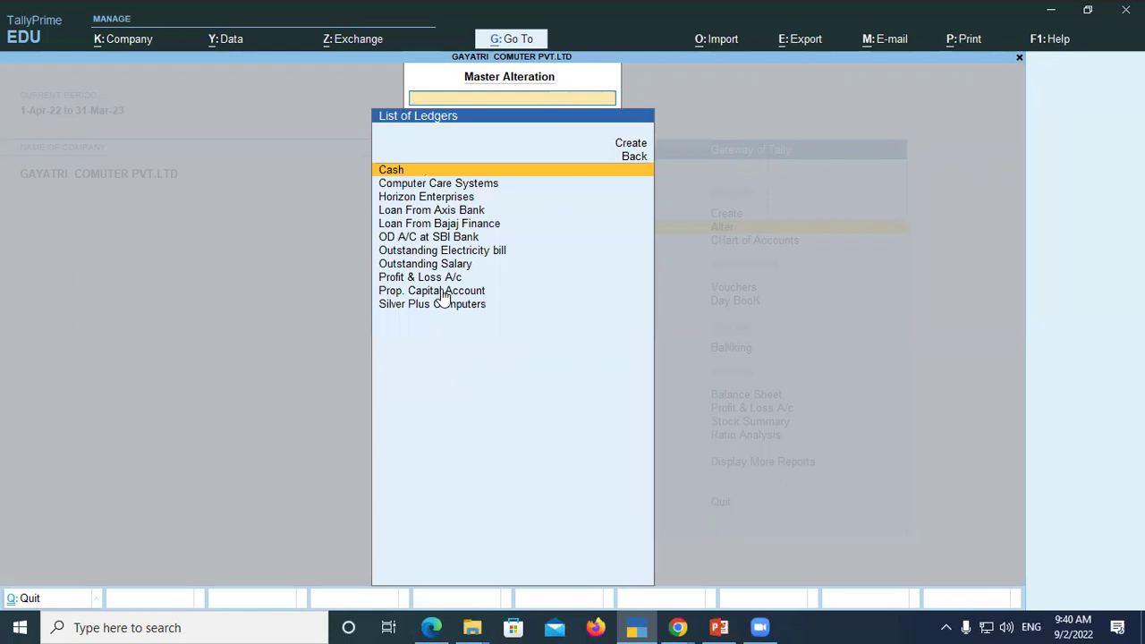
{"action": "key", "text": "Down"}
{"action": "key", "text": "Down"}
{"action": "key", "text": "Down"}
{"action": "key", "text": "Down"}
{"action": "key", "text": "Down"}
{"action": "key", "text": "Down"}
{"action": "key", "text": "Down"}
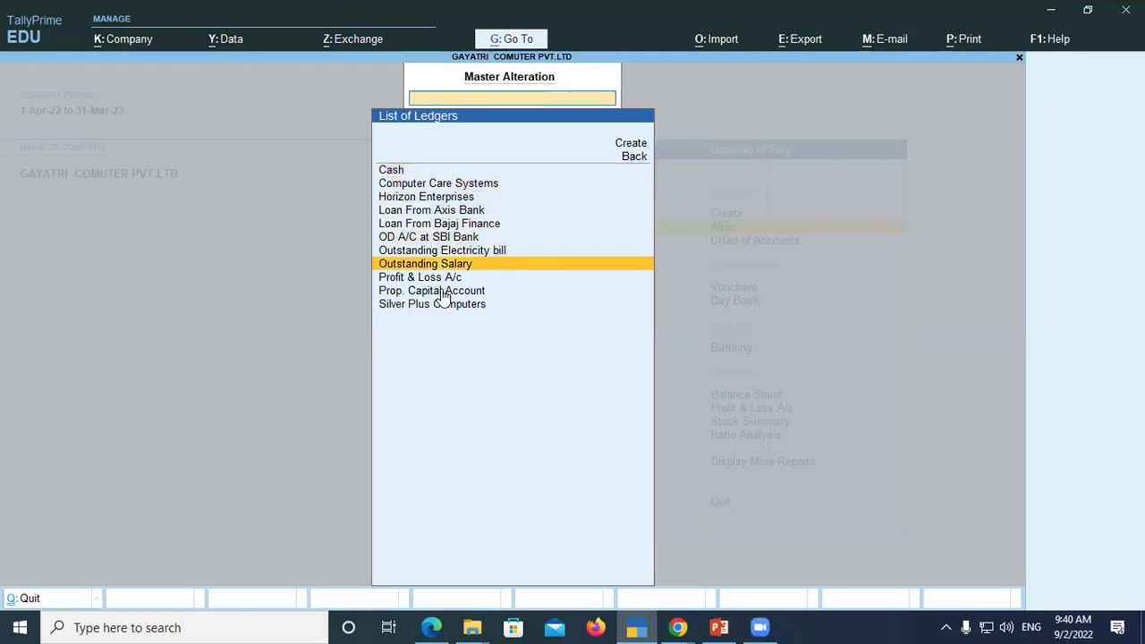
{"action": "key", "text": "Down"}
{"action": "key", "text": "Return"}
Check the Profit & Loss A/C amount in the PDF, set the ledger's opening balance to 8,50,000 Cr and save it
{"action": "key", "text": "Return"}
{"action": "key", "text": "Return"}
{"action": "key", "text": "Return"}
{"action": "key", "text": "Return"}
{"action": "key", "text": "Return"}
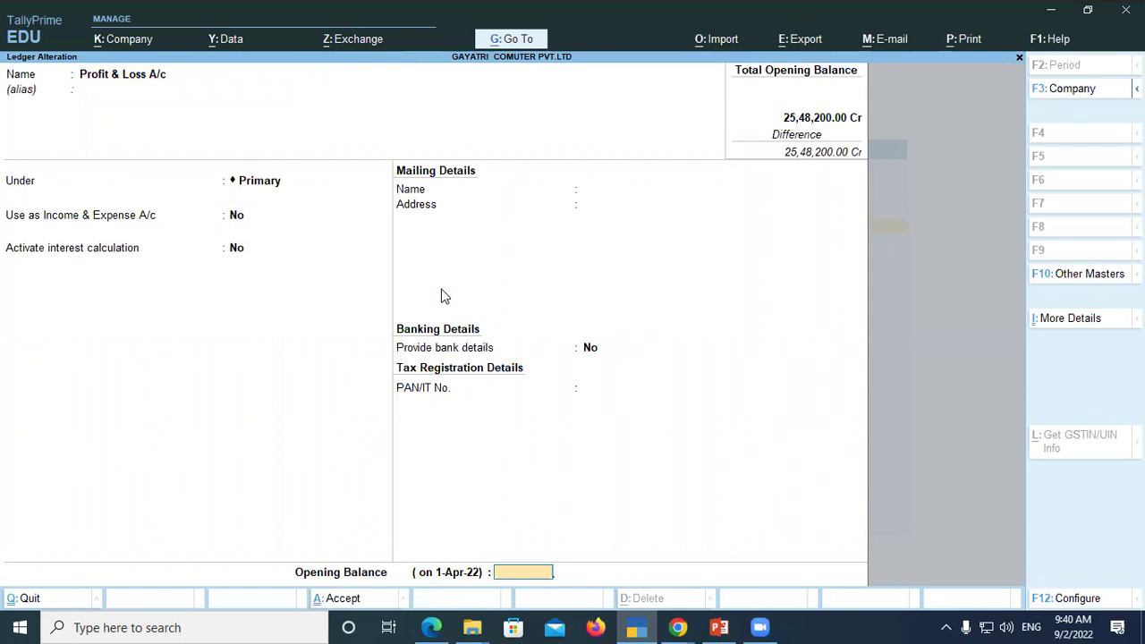
{"action": "key", "text": "alt"}
{"action": "key", "text": "alt+Tab"}
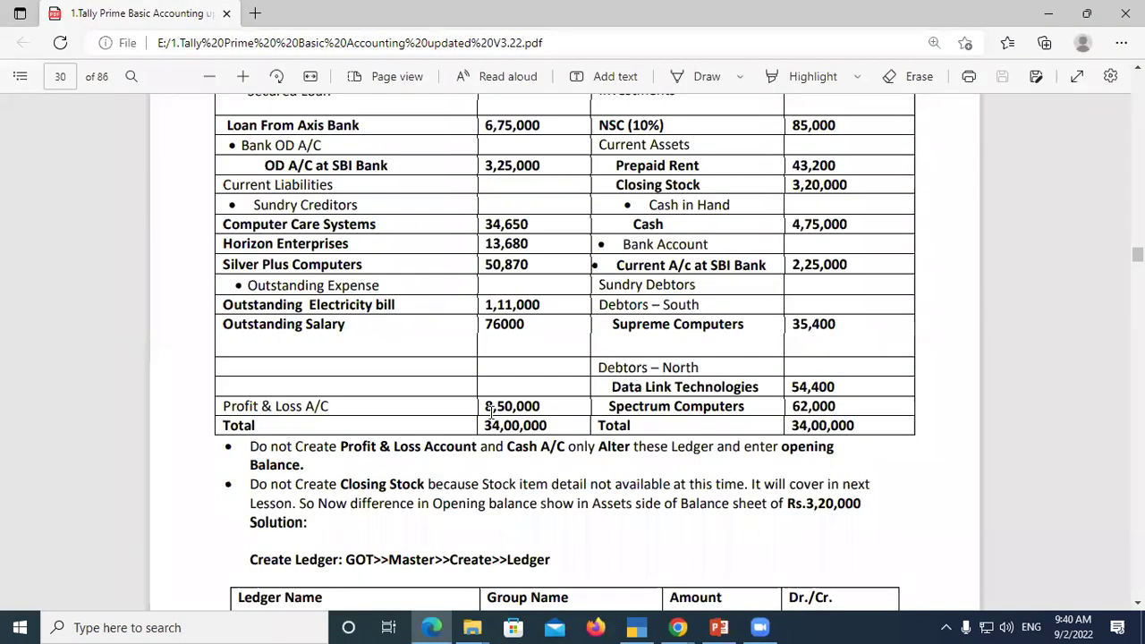
{"action": "left_click_drag", "start_coordinate": [486, 404], "coordinate": [543, 399]}
{"action": "key", "text": "alt+Tab"}
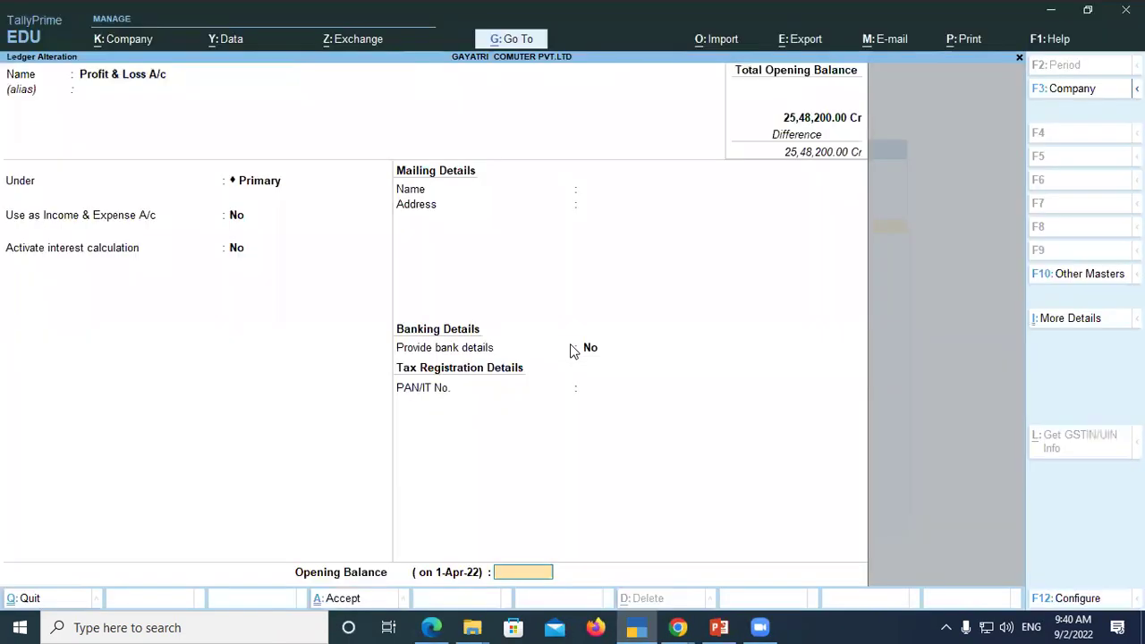
{"action": "type", "text": "8,50,00"}
{"action": "type", "text": "0000"}
{"action": "key", "text": "Return"}
{"action": "key", "text": "Return"}
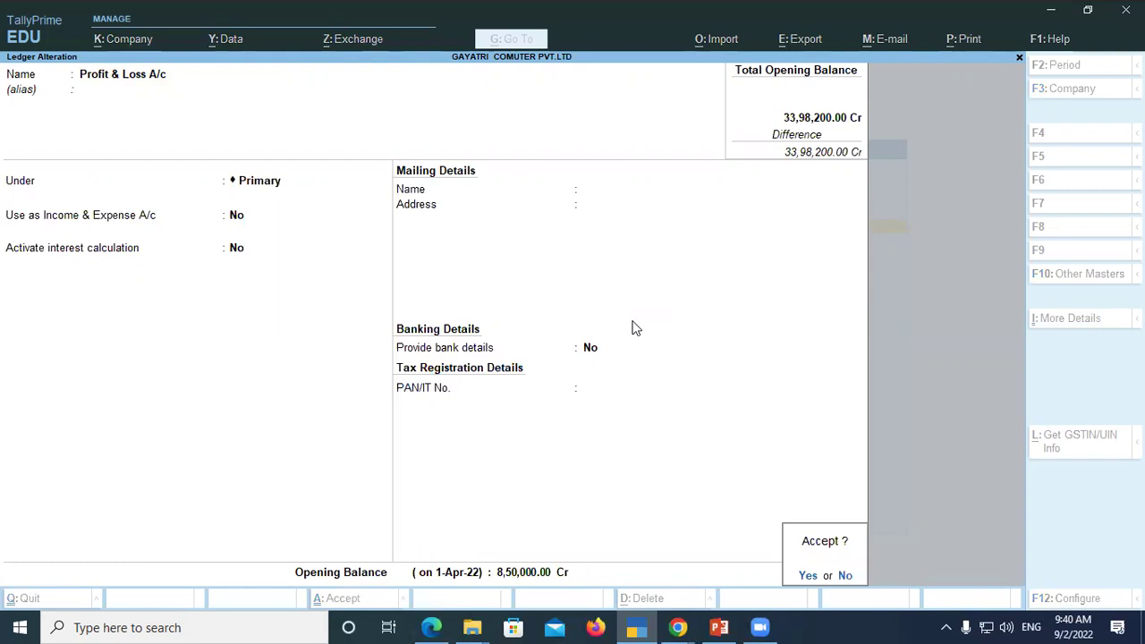
{"action": "key", "text": "Return"}
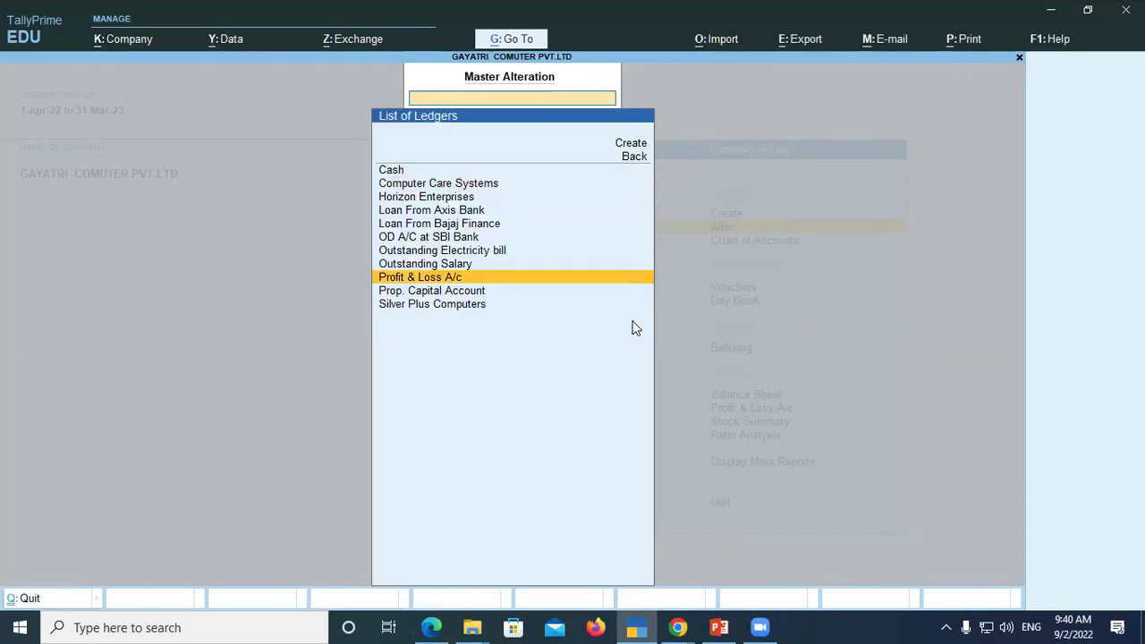
Compare the liabilities total in the PDF in Edge with the company's Balance Sheet report in TallyPrime
{"action": "key", "text": "alt+Tab"}
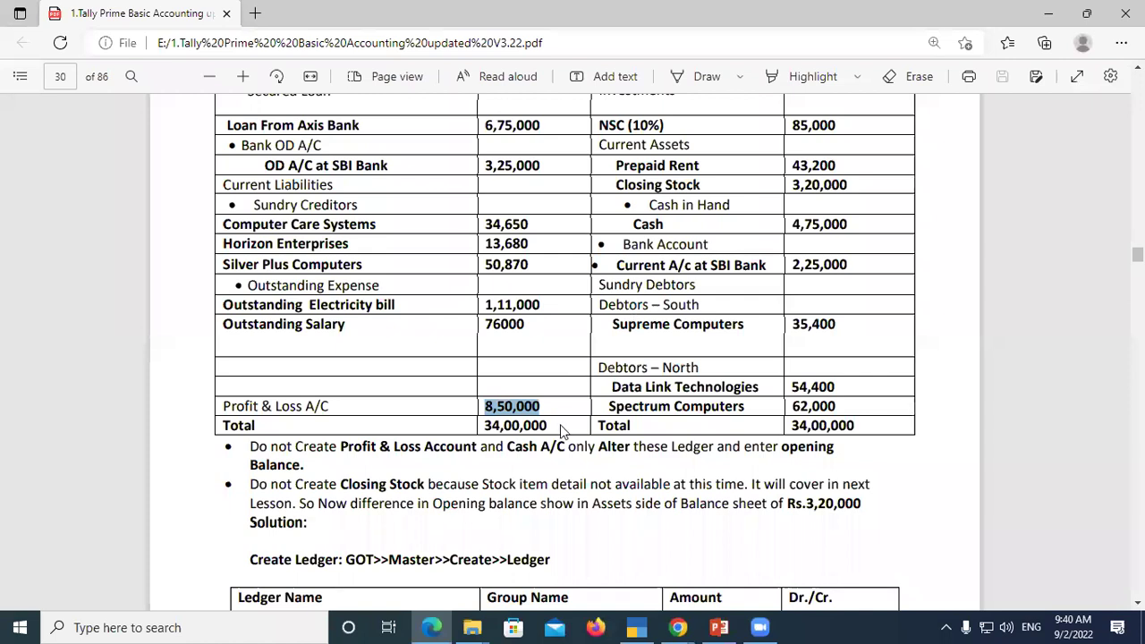
{"action": "left_click_drag", "start_coordinate": [484, 426], "coordinate": [548, 426]}
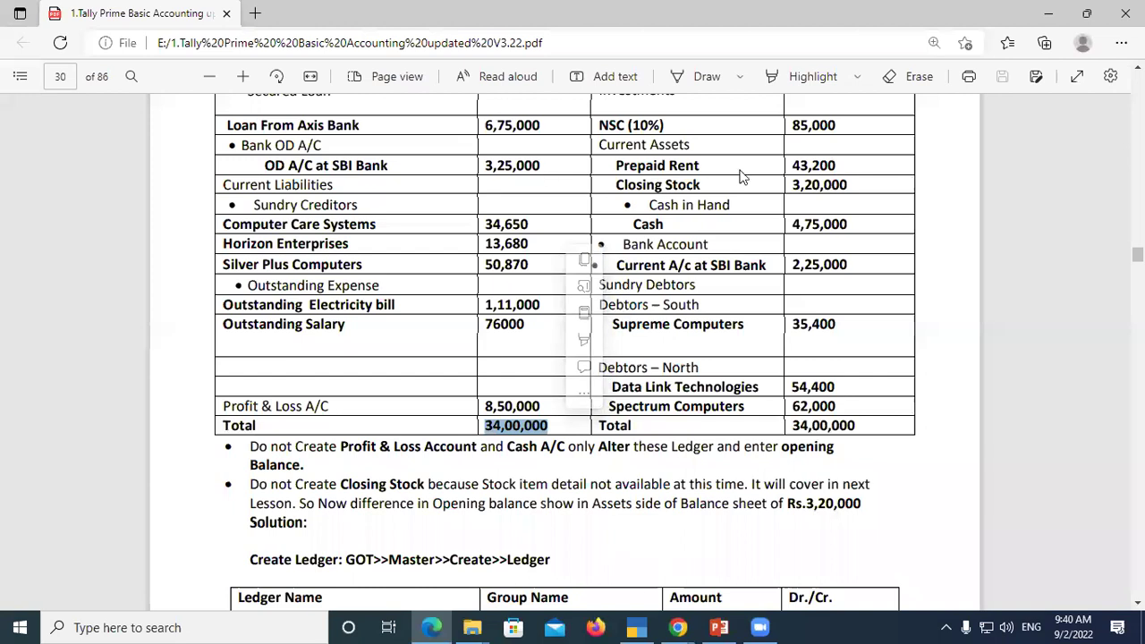
{"action": "key", "text": "alt+Tab"}
{"action": "key", "text": "Escape"}
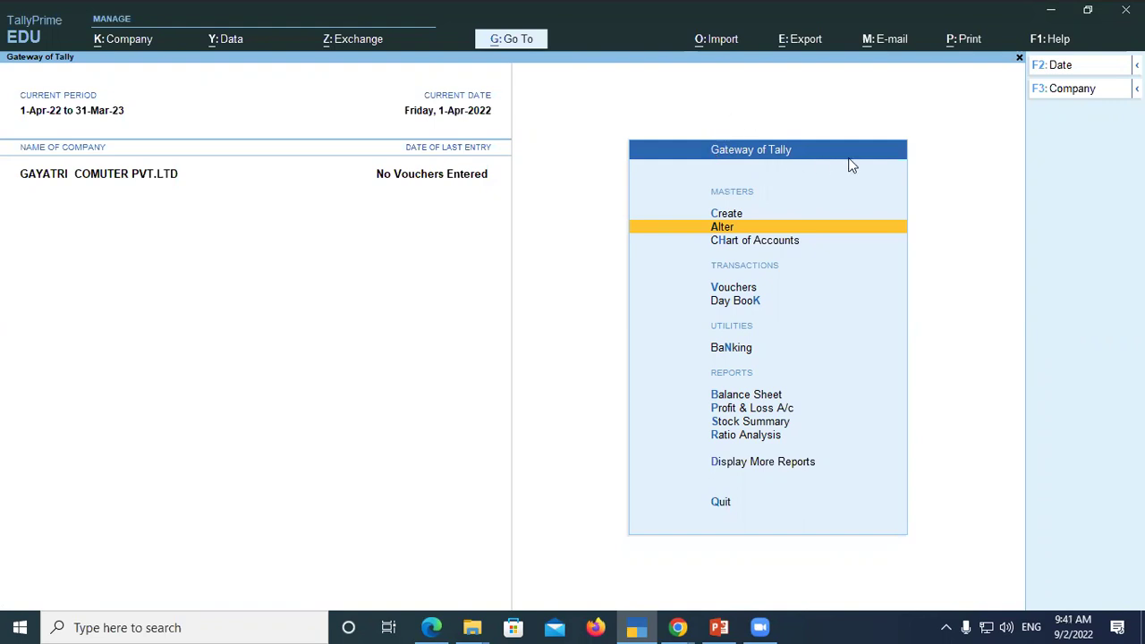
{"action": "key", "text": "Down"}
{"action": "key", "text": "Down"}
{"action": "key", "text": "Down"}
{"action": "key", "text": "Down"}
{"action": "key", "text": "Down"}
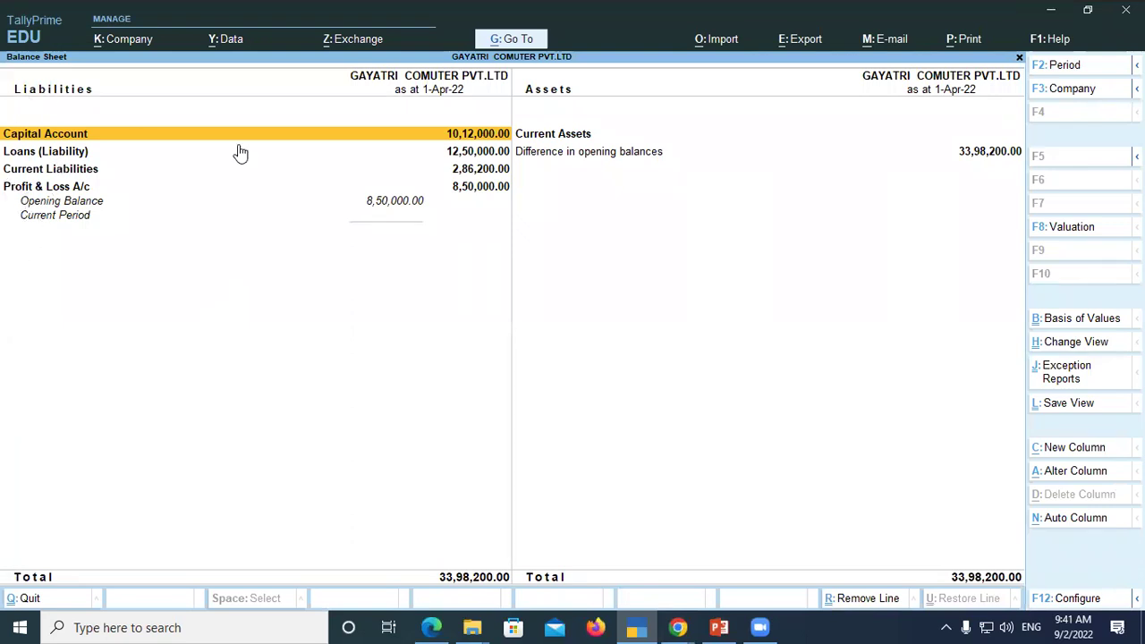
{"action": "key", "text": "Escape"}
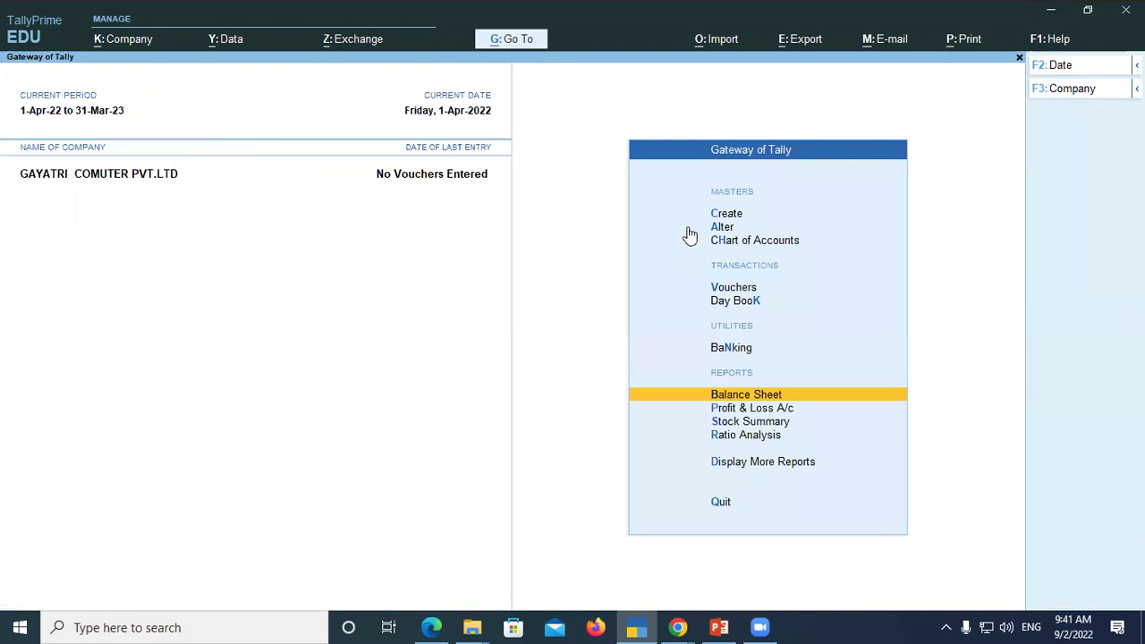
Open the Horizon Enterprises ledger for alteration, keeping its name and alias
{"action": "left_click", "coordinate": [725, 228]}
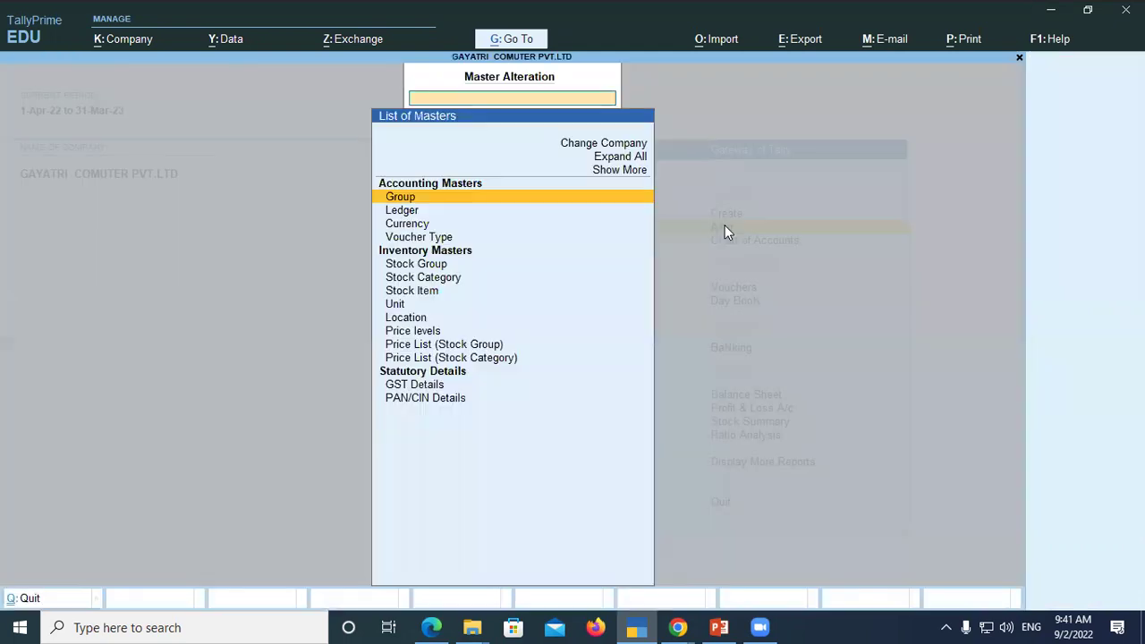
{"action": "left_click", "coordinate": [403, 211]}
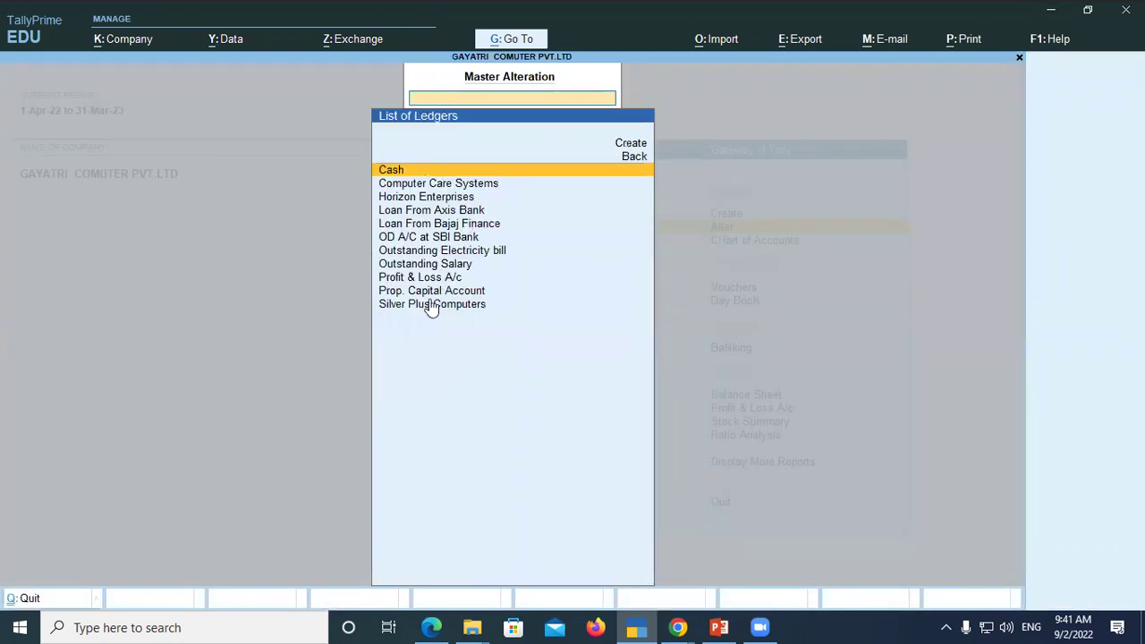
{"action": "left_click", "coordinate": [436, 198]}
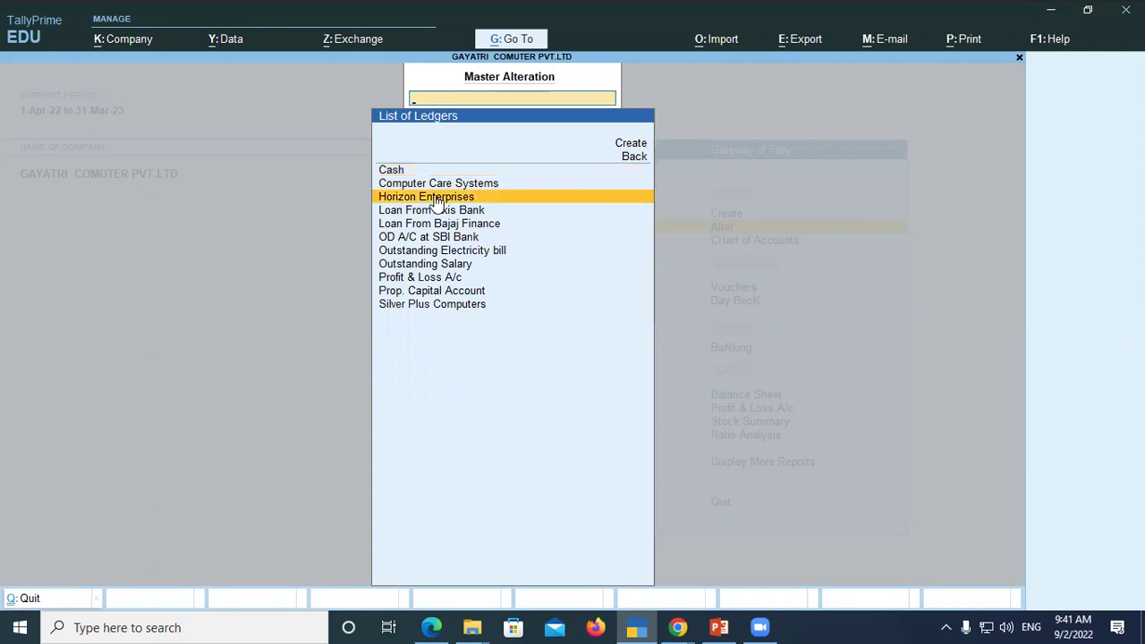
{"action": "left_click", "coordinate": [437, 202]}
{"action": "key", "text": "Return"}
{"action": "key", "text": "Return"}
{"action": "key", "text": "Return"}
{"action": "key", "text": "Return"}
{"action": "key", "text": "Return"}
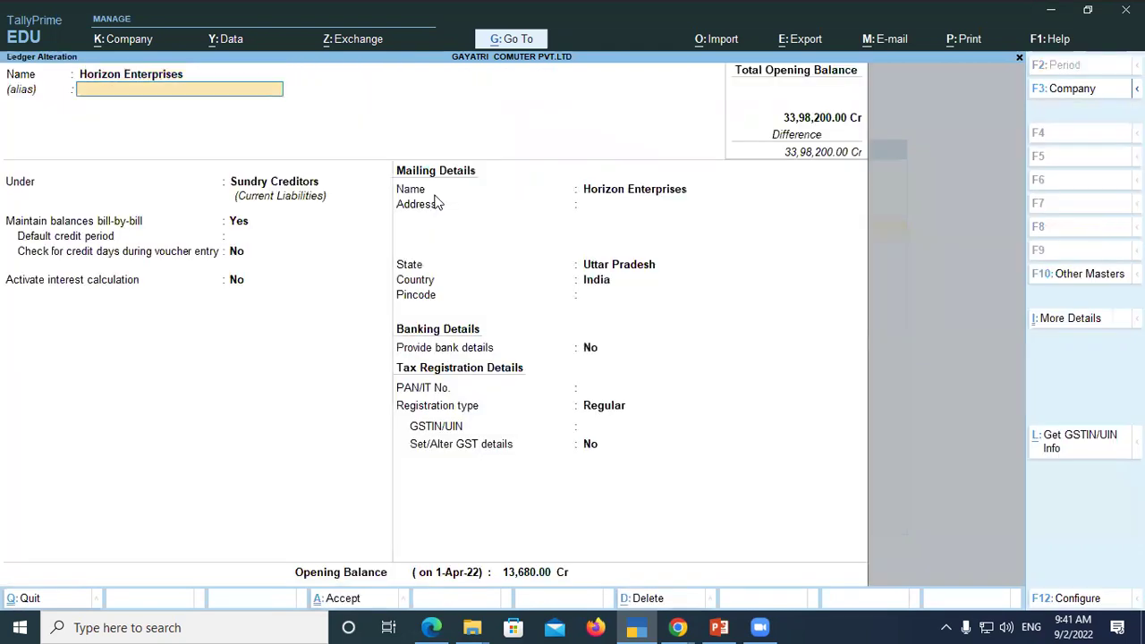
Keep the other Horizon Enterprises ledger details and set its opening balance to 15,480 Cr
{"action": "key", "text": "Return"}
{"action": "key", "text": "Return"}
{"action": "key", "text": "Return"}
{"action": "key", "text": "Return"}
{"action": "key", "text": "Return"}
{"action": "key", "text": "Return"}
{"action": "key", "text": "Return"}
{"action": "key", "text": "Return"}
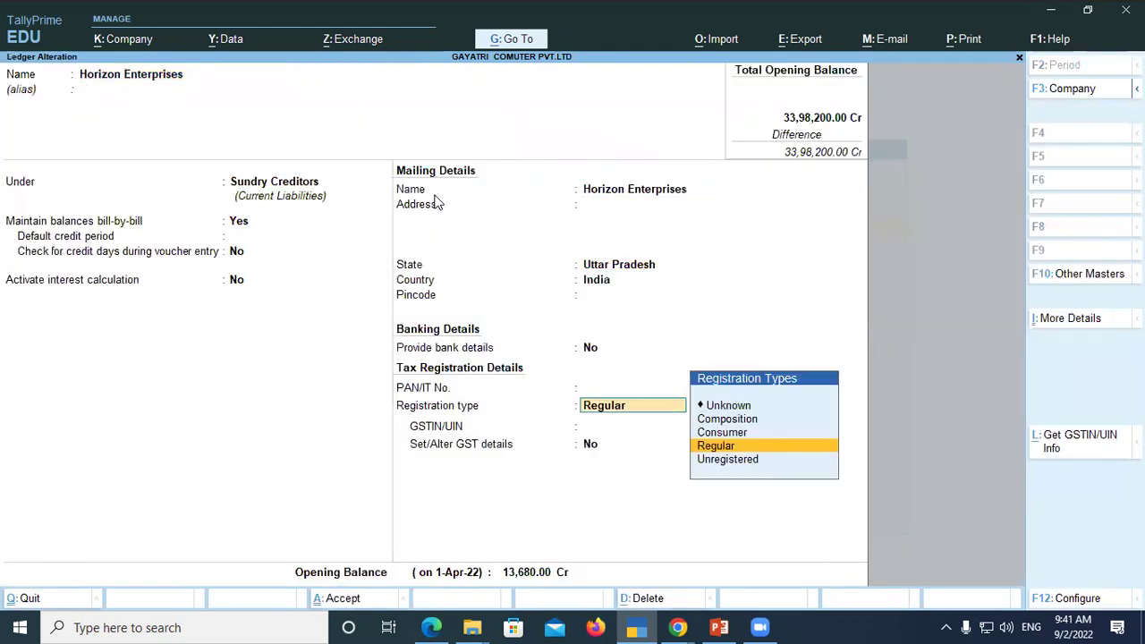
{"action": "key", "text": "Return"}
{"action": "key", "text": "Return"}
{"action": "type", "text": "15,480"}
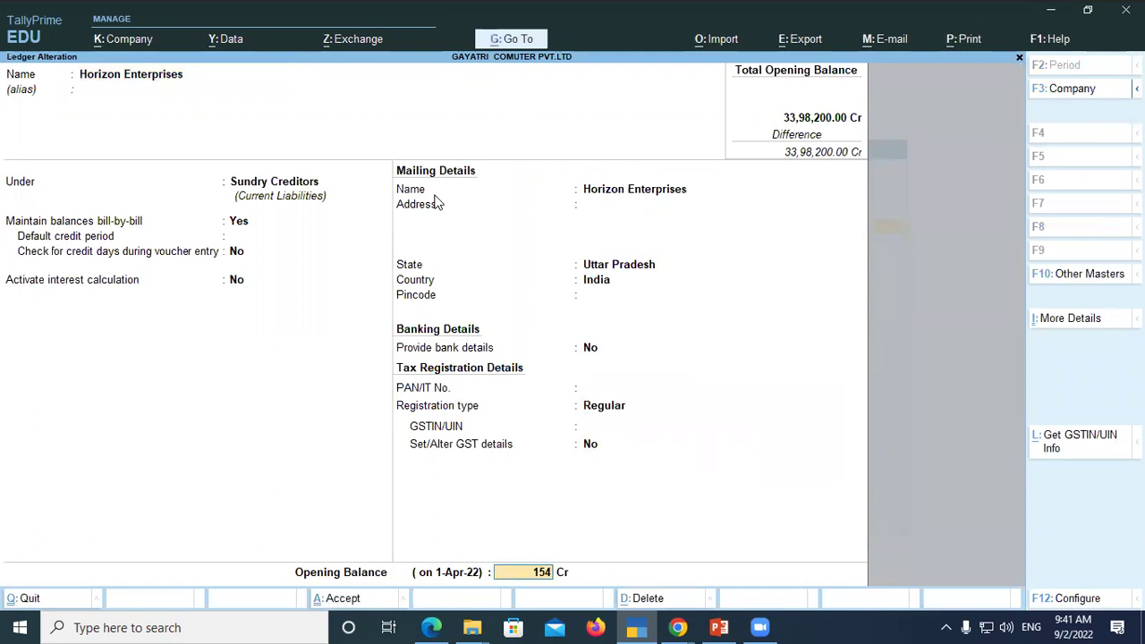
{"action": "key", "text": "Return"}
{"action": "key", "text": "Return"}
{"action": "key", "text": "Return"}
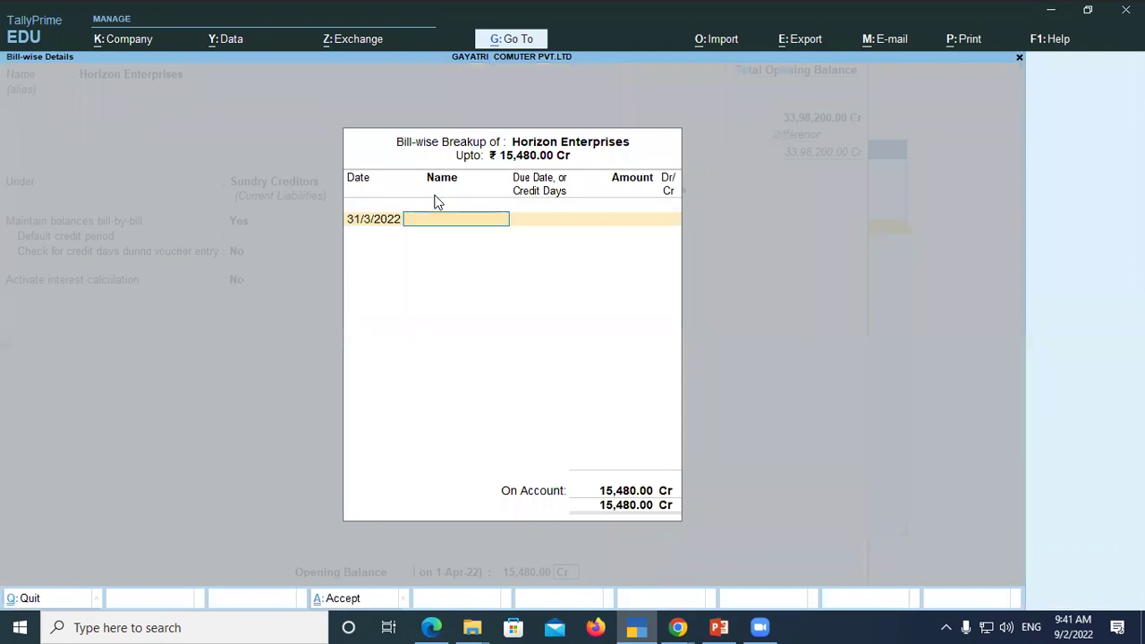
Save the Horizon Enterprises ledger with its bill-wise breakup left on account, and return to the balance sheet PDF in Edge
{"action": "key", "text": "ctrl+a"}
{"action": "key", "text": "Return"}
{"action": "key", "text": "Return"}
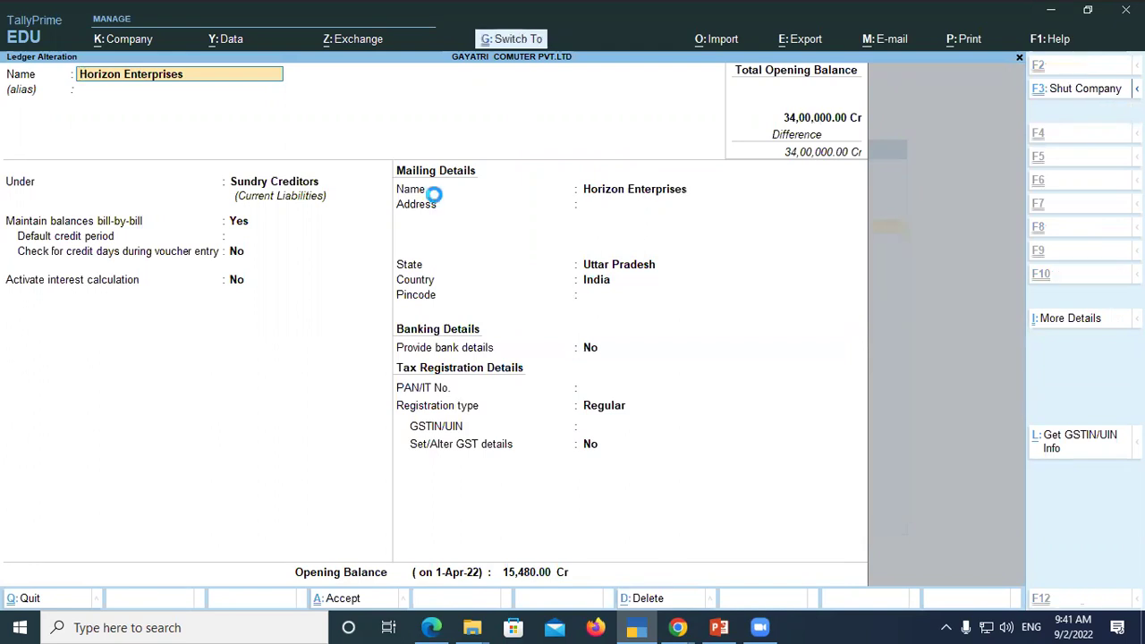
{"action": "key", "text": "ctrl+a"}
{"action": "key", "text": "Escape"}
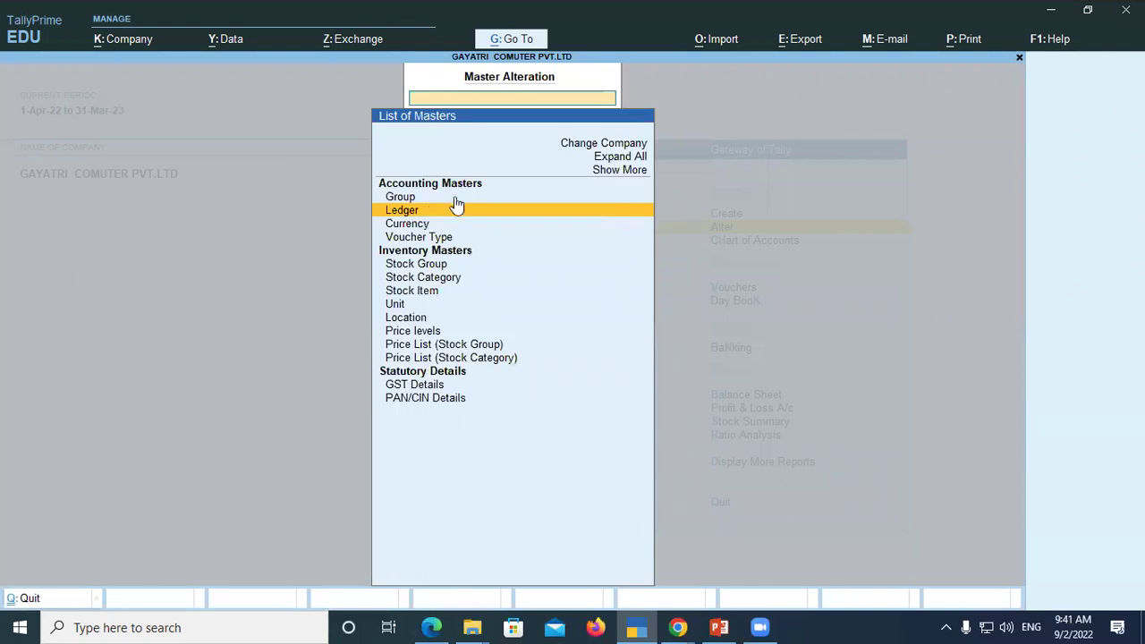
{"action": "key", "text": "Escape"}
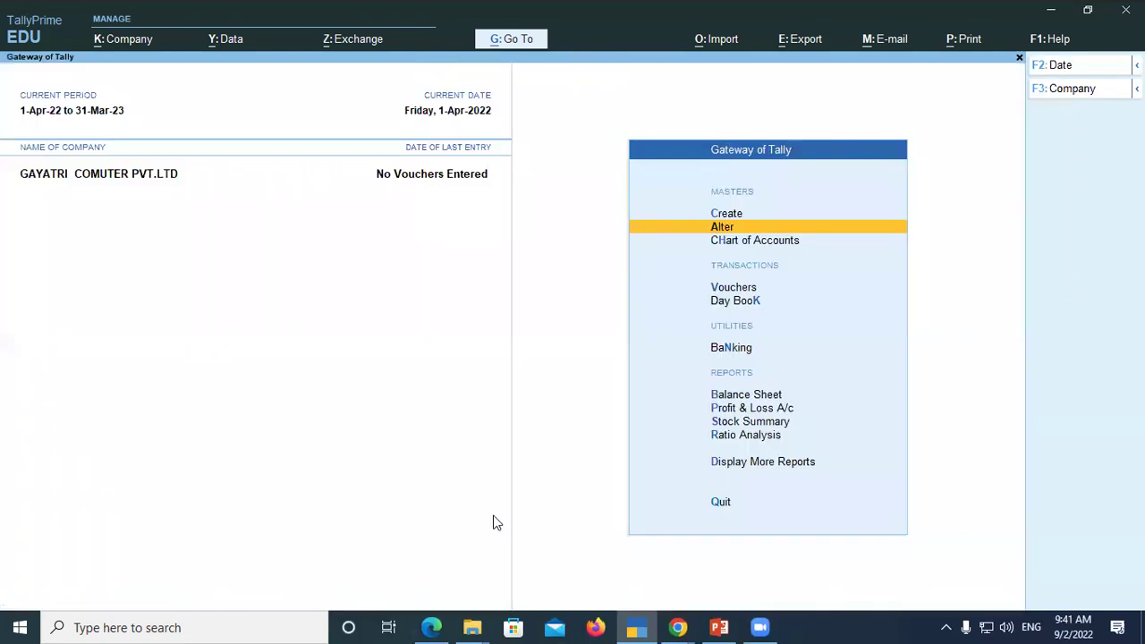
{"action": "left_click", "coordinate": [433, 626]}
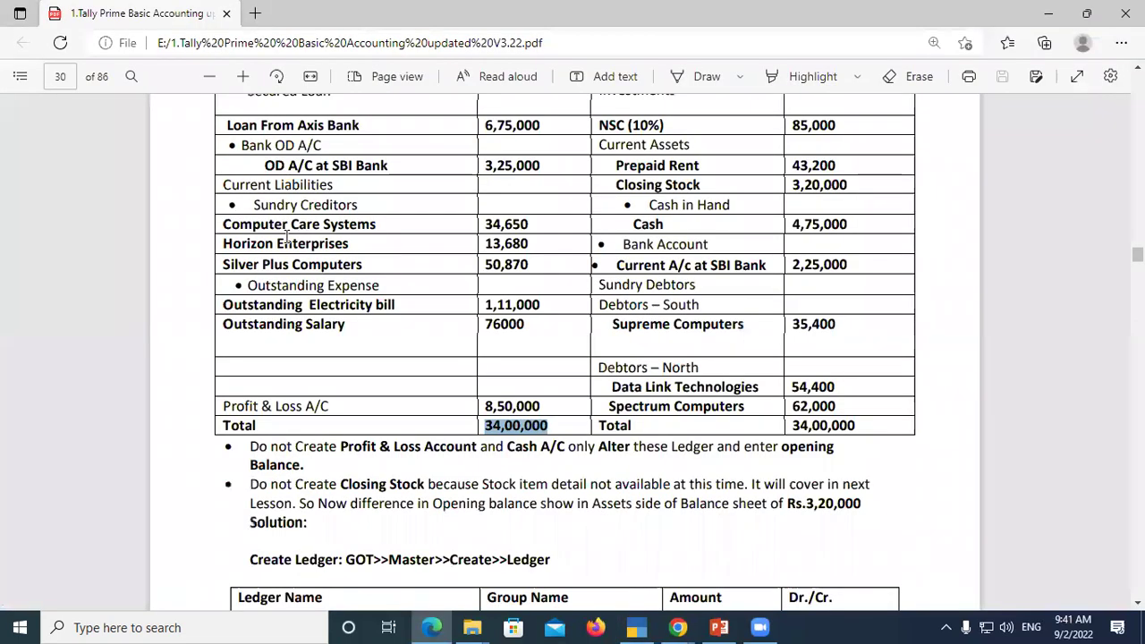
Annotate the PDF balance sheet by hand: write 15480 beside Horizon Enterprises, cross its 13,680 amount, and circle the Profit & Loss amount and liabilities total
{"action": "left_click_drag", "start_coordinate": [484, 244], "coordinate": [543, 260]}
{"action": "left_click", "coordinate": [702, 76]}
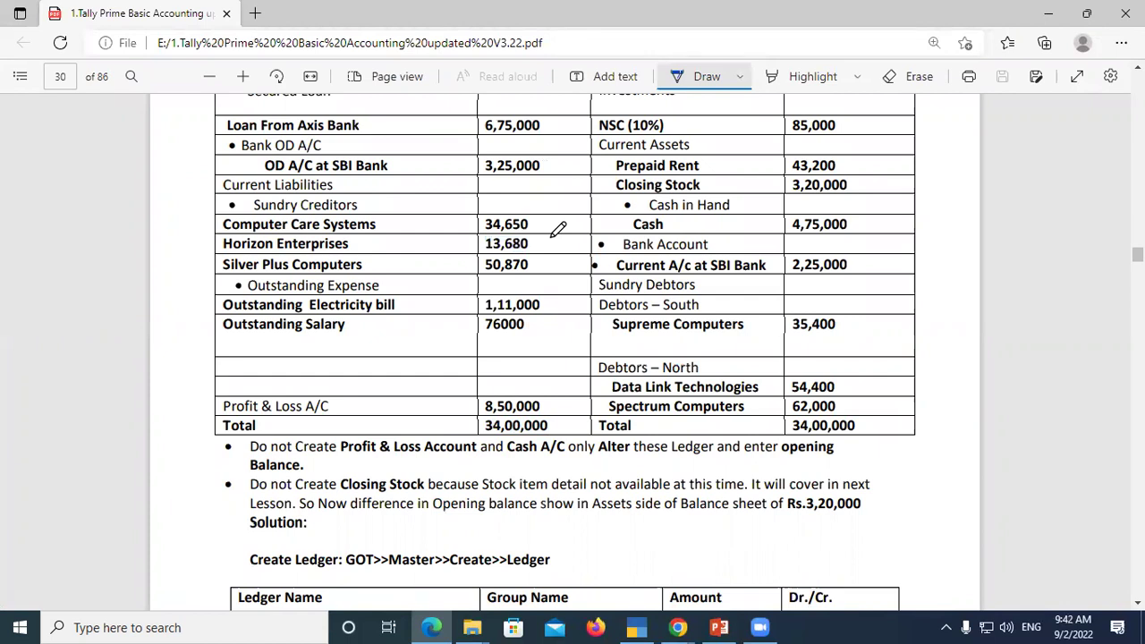
{"action": "left_click_drag", "start_coordinate": [540, 288], "coordinate": [503, 308]}
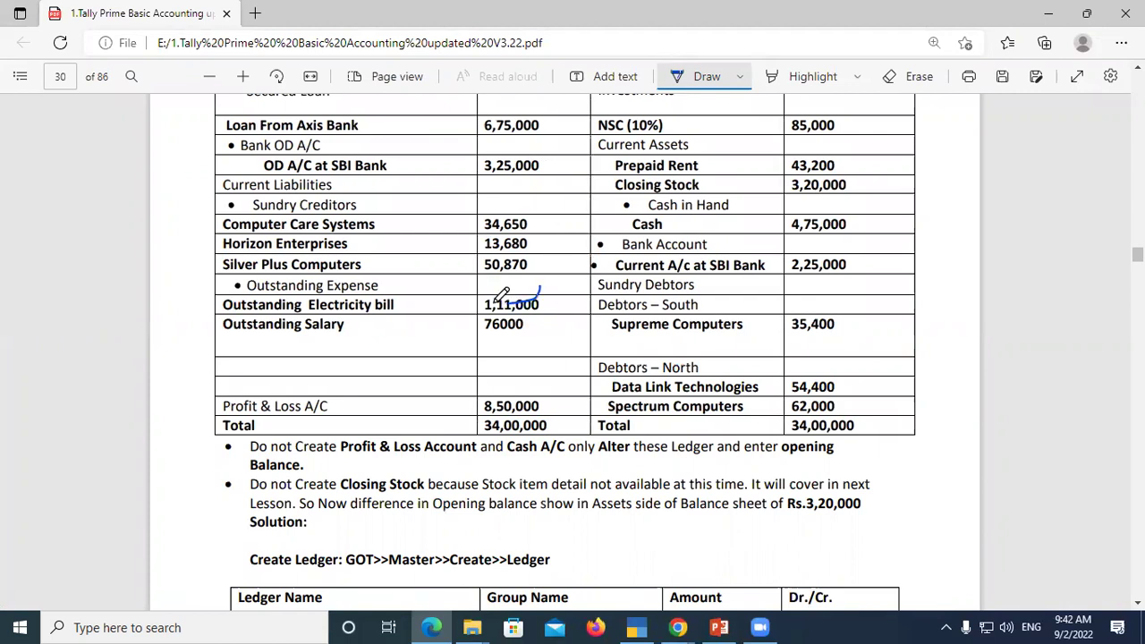
{"action": "mouse_move", "coordinate": [399, 247]}
{"action": "left_mouse_down"}
{"action": "mouse_move", "coordinate": [432, 250]}
{"action": "mouse_move", "coordinate": [468, 235]}
{"action": "left_mouse_up"}
{"action": "mouse_move", "coordinate": [388, 269]}
{"action": "left_mouse_down"}
{"action": "mouse_move", "coordinate": [465, 262]}
{"action": "mouse_move", "coordinate": [478, 229]}
{"action": "mouse_move", "coordinate": [384, 250]}
{"action": "mouse_move", "coordinate": [404, 268]}
{"action": "left_mouse_up"}
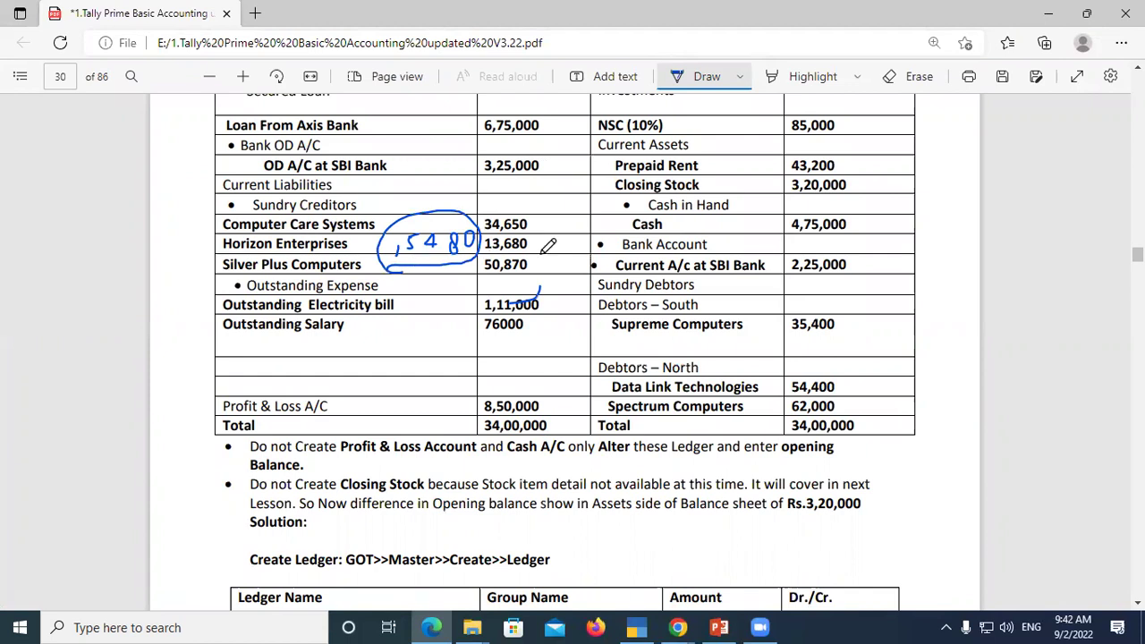
{"action": "mouse_move", "coordinate": [538, 252]}
{"action": "left_mouse_down"}
{"action": "mouse_move", "coordinate": [553, 240]}
{"action": "mouse_move", "coordinate": [531, 241]}
{"action": "mouse_move", "coordinate": [564, 236]}
{"action": "left_mouse_up"}
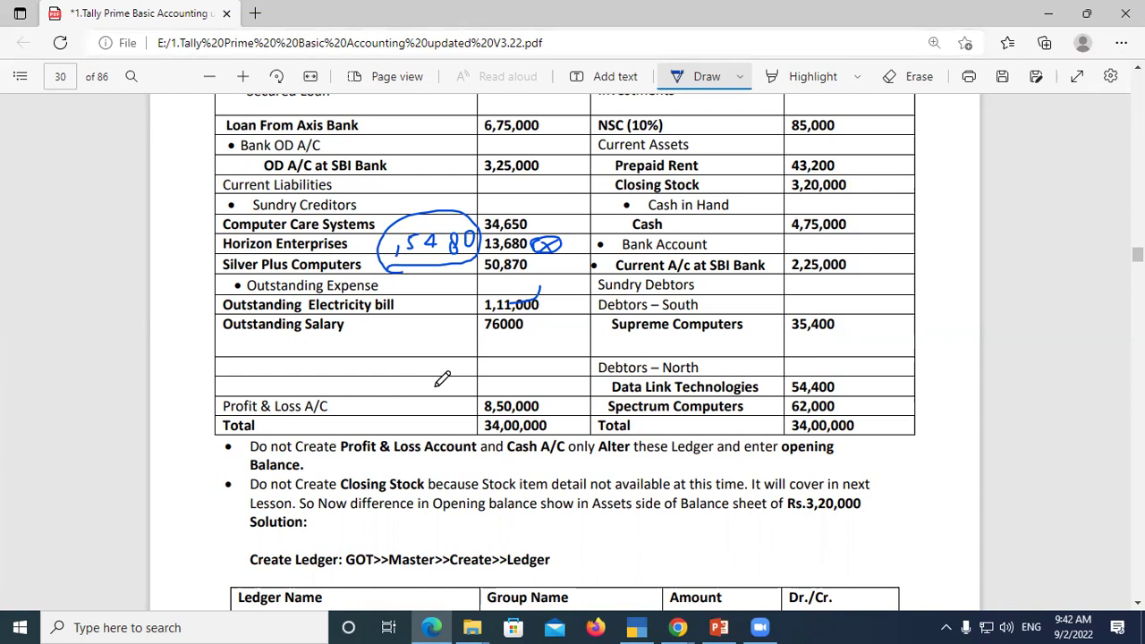
{"action": "mouse_move", "coordinate": [490, 432]}
{"action": "left_mouse_down"}
{"action": "mouse_move", "coordinate": [481, 403]}
{"action": "mouse_move", "coordinate": [563, 394]}
{"action": "mouse_move", "coordinate": [528, 436]}
{"action": "left_mouse_up"}
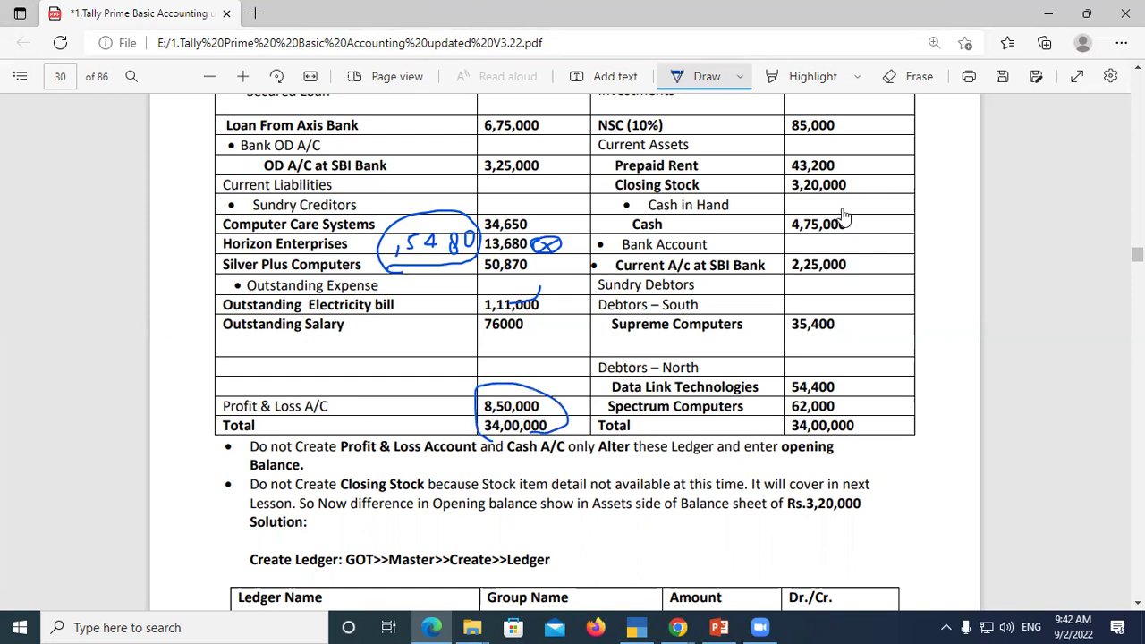
Switch to TallyPrime and examine the company's Balance Sheet report in both its detailed and condensed views
{"action": "key", "text": "alt+Tab"}
{"action": "key", "text": "Down"}
{"action": "key", "text": "Down"}
{"action": "key", "text": "Down"}
{"action": "key", "text": "Down"}
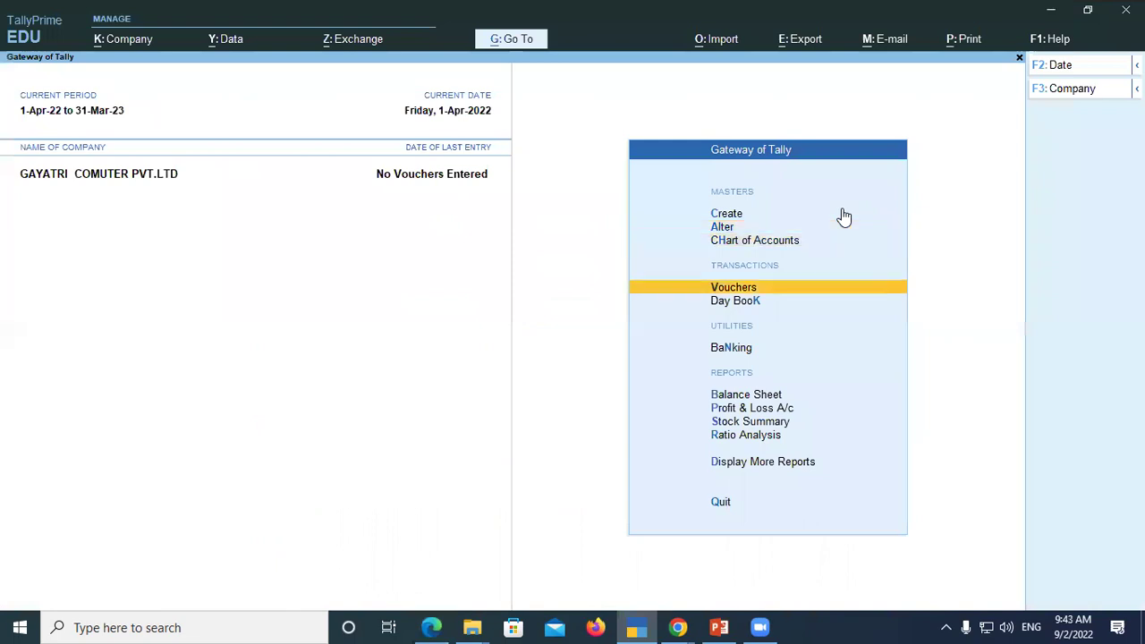
{"action": "key", "text": "Return"}
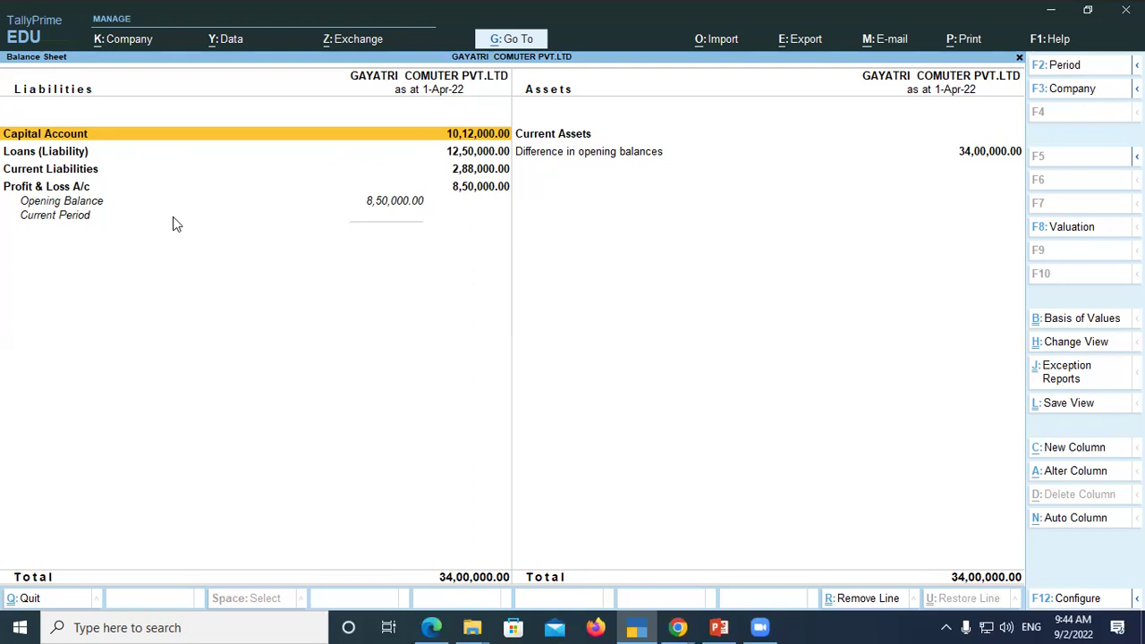
{"action": "key", "text": "alt+F5"}
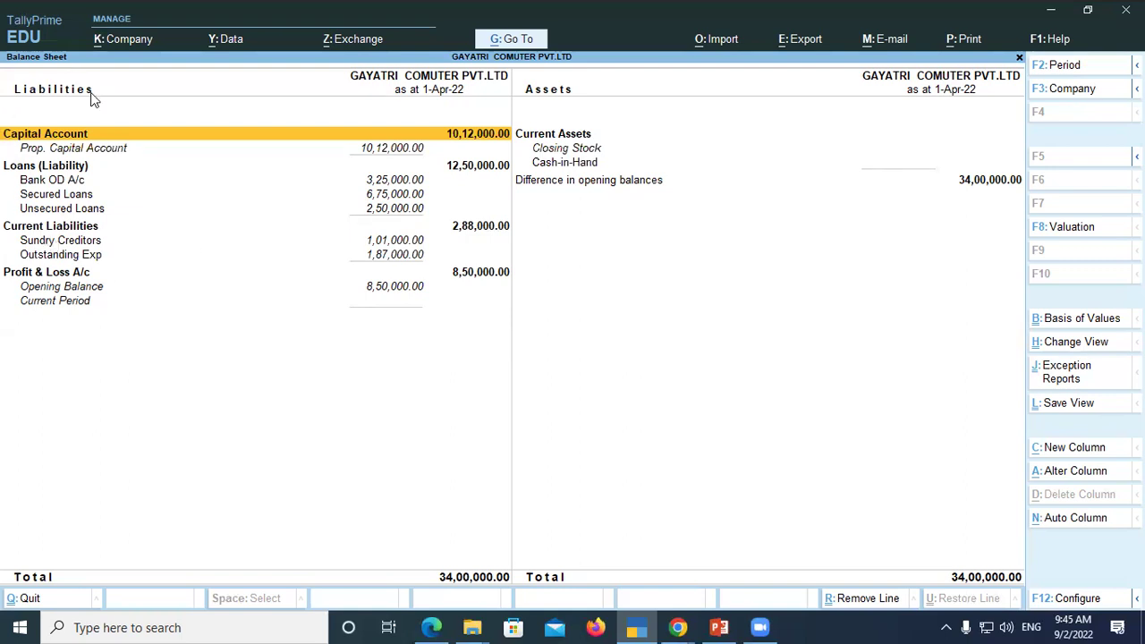
{"action": "key", "text": "alt+F5"}
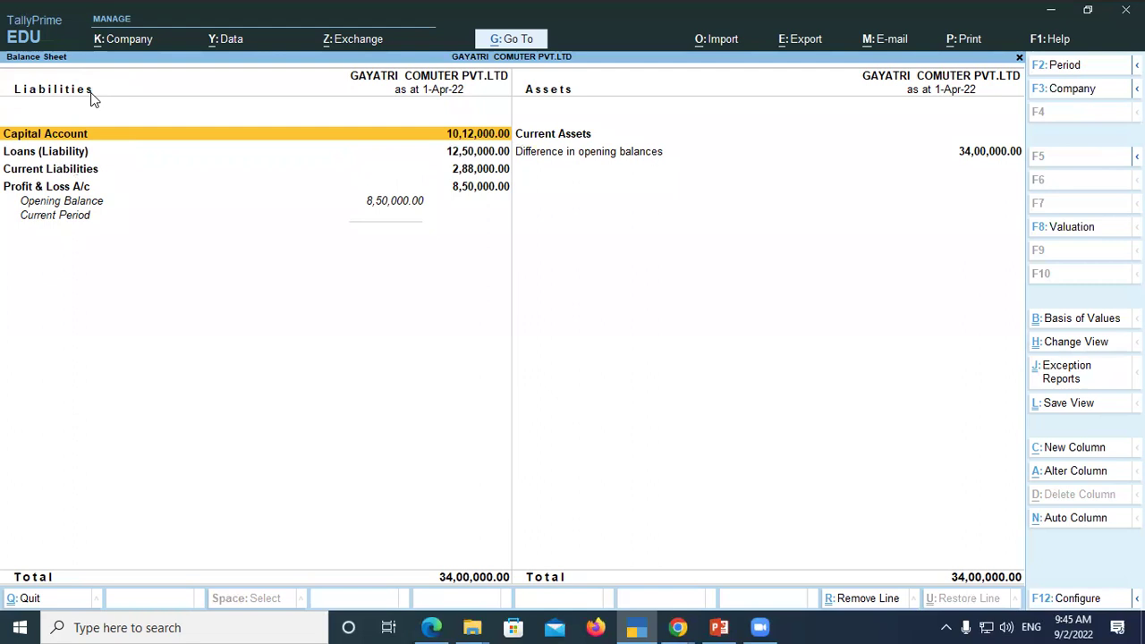
{"action": "key", "text": "alt+F5"}
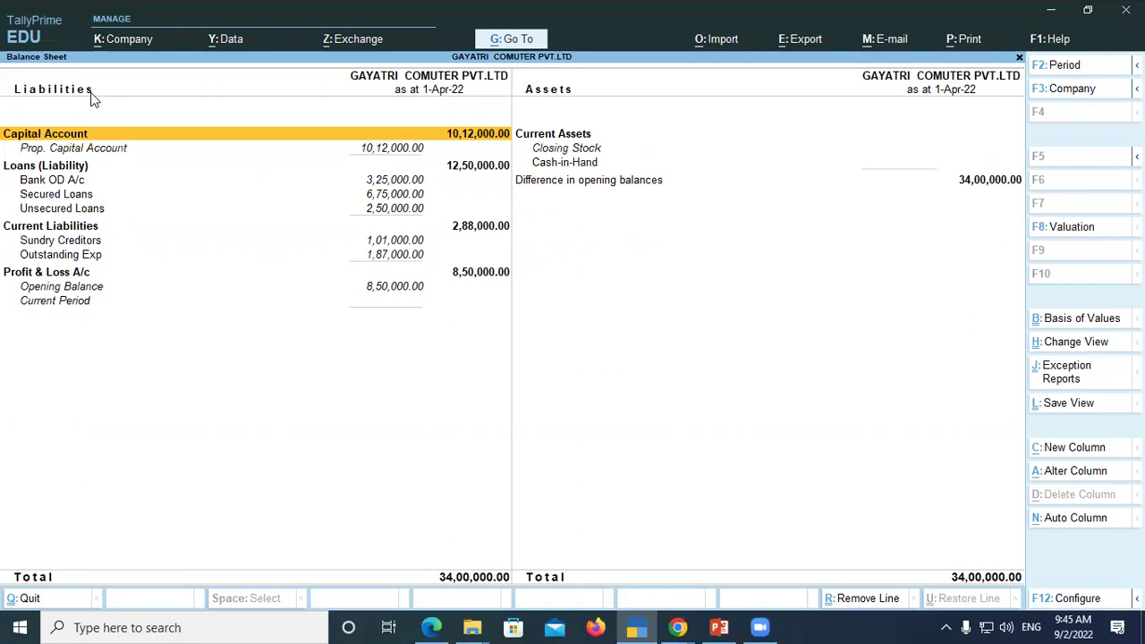
{"action": "key", "text": "alt+F5"}
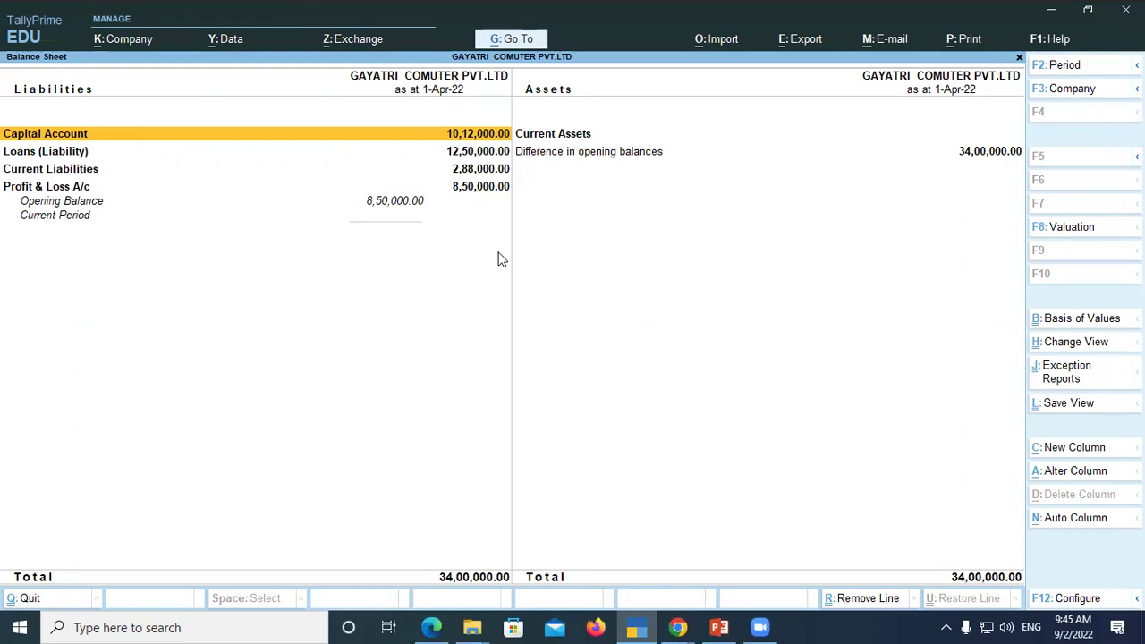
Return to the PDF in Edge, turn off drawing, and copy the Furniture and Fixtures name from the fixed assets
{"action": "left_click", "coordinate": [431, 627]}
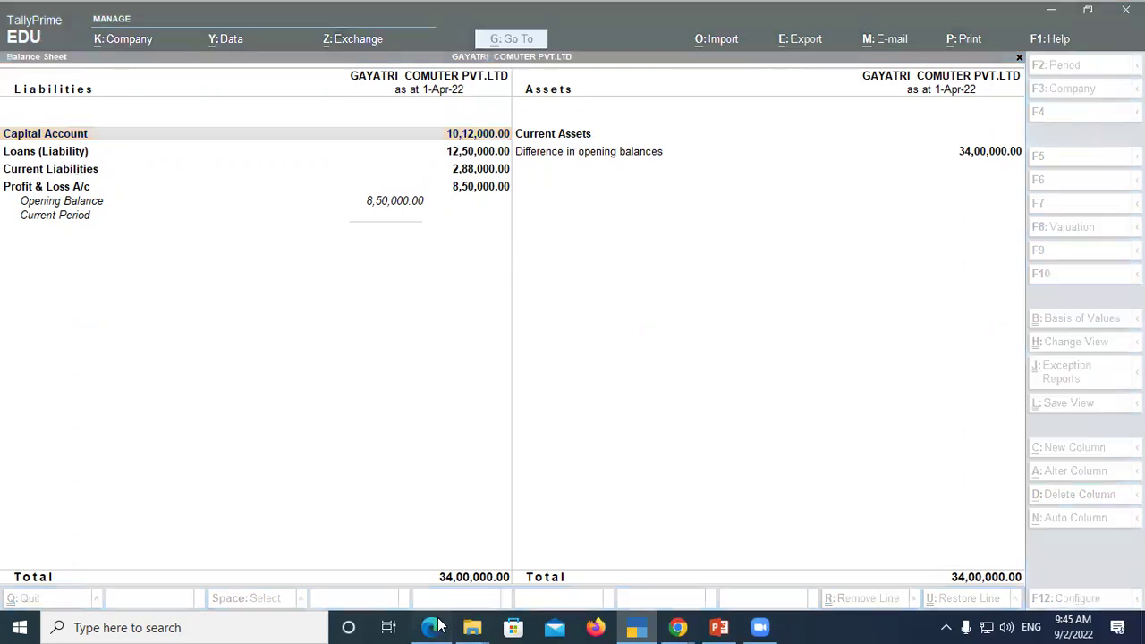
{"action": "scroll", "coordinate": [697, 188], "scroll_direction": "up", "scroll_amount": 3}
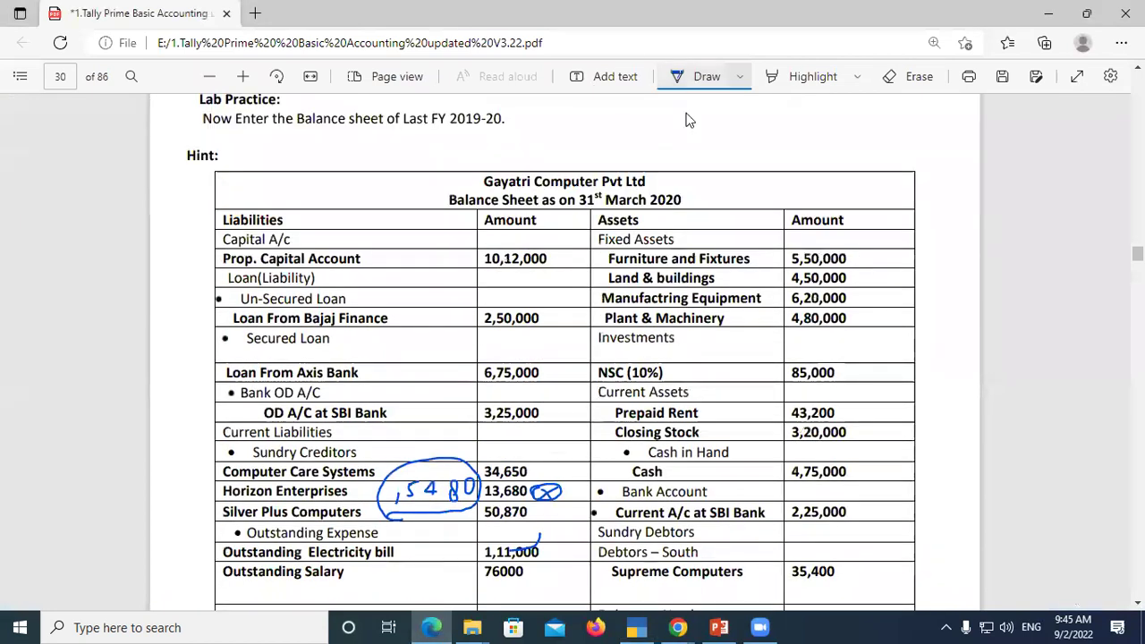
{"action": "left_click", "coordinate": [699, 77]}
{"action": "scroll", "coordinate": [671, 253], "scroll_direction": "up", "scroll_amount": 1}
{"action": "scroll", "coordinate": [643, 223], "scroll_direction": "down", "scroll_amount": 4}
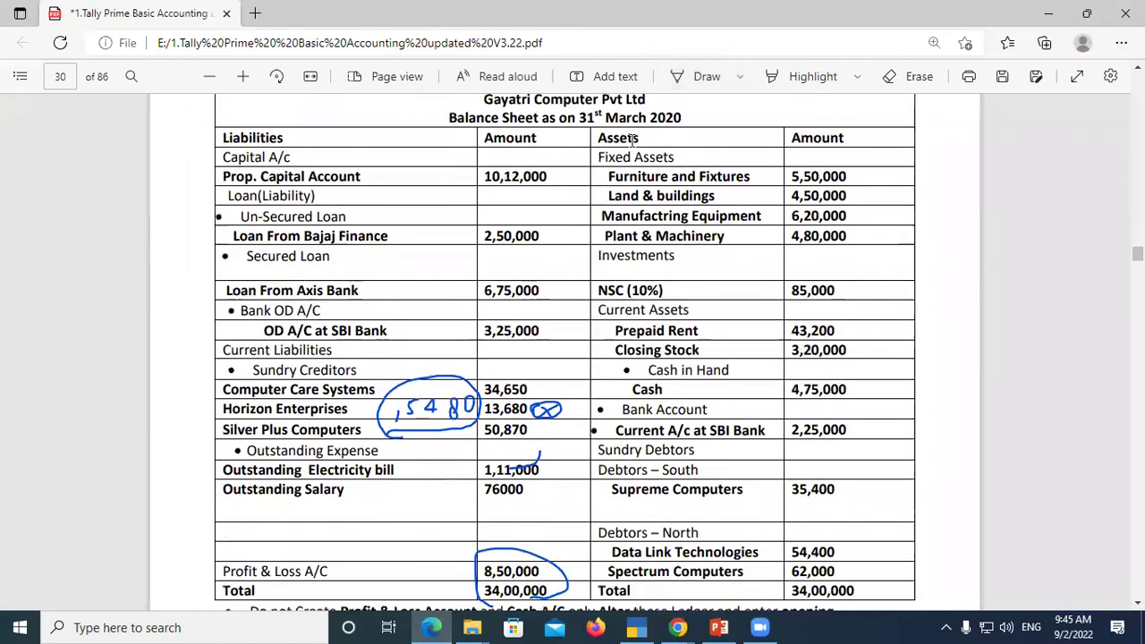
{"action": "left_click_drag", "start_coordinate": [605, 176], "coordinate": [757, 176]}
{"action": "key", "text": "ctrl+c"}
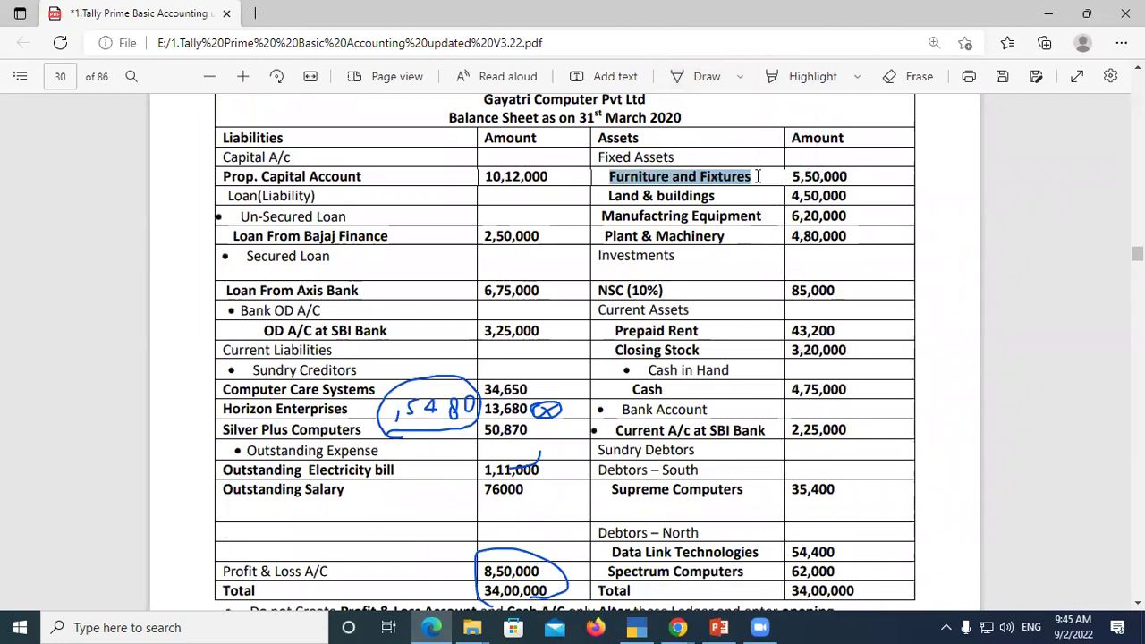
Switch to TallyPrime, leave the Balance Sheet, and start a new ledger named Furniture and Fixtures
{"action": "key", "text": "alt+Tab"}
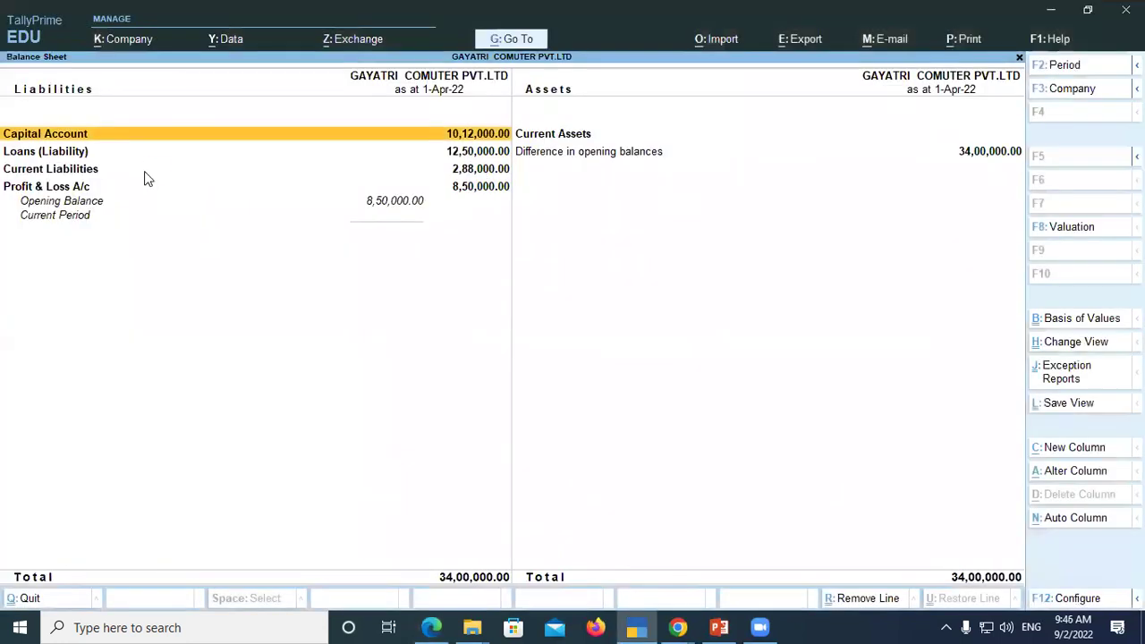
{"action": "key", "text": "Escape"}
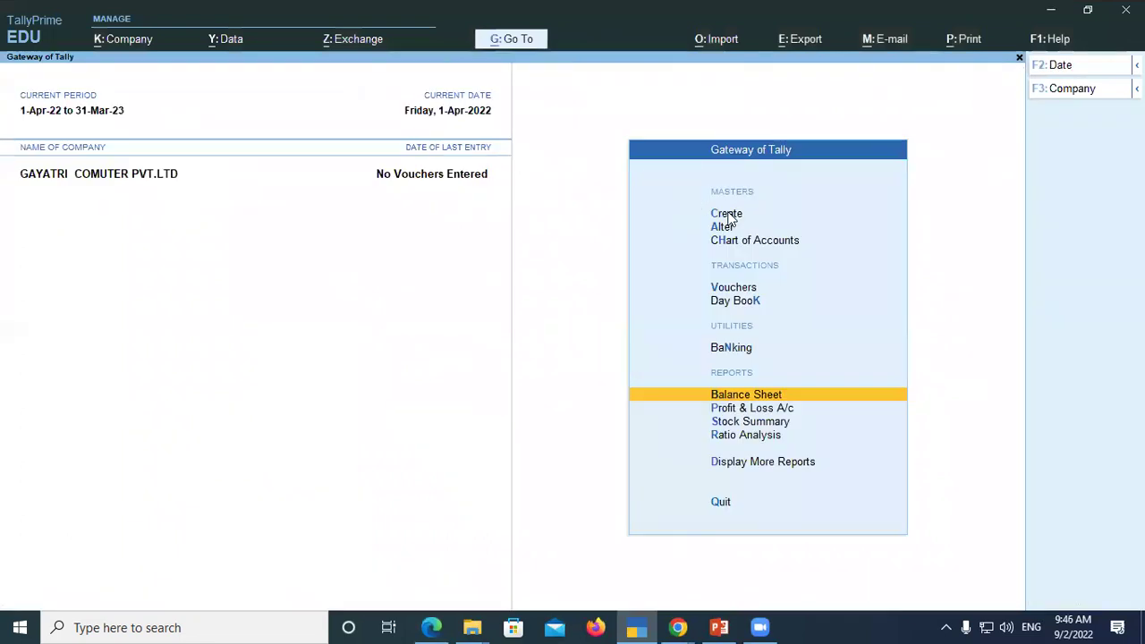
{"action": "key", "text": "Escape"}
{"action": "left_click", "coordinate": [533, 404]}
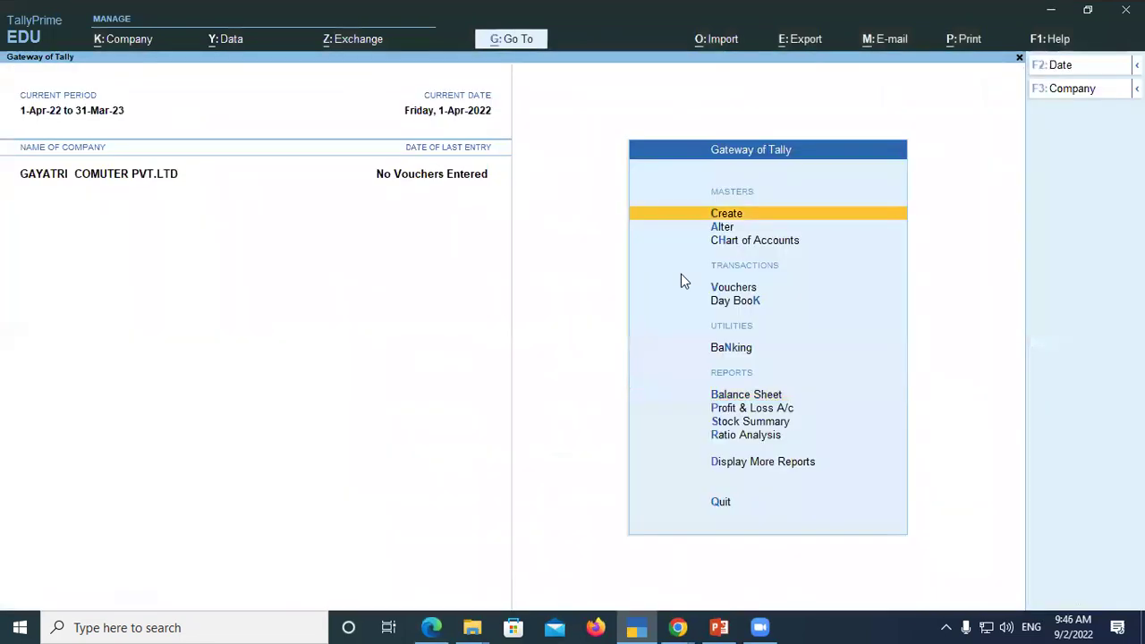
{"action": "left_click", "coordinate": [716, 218]}
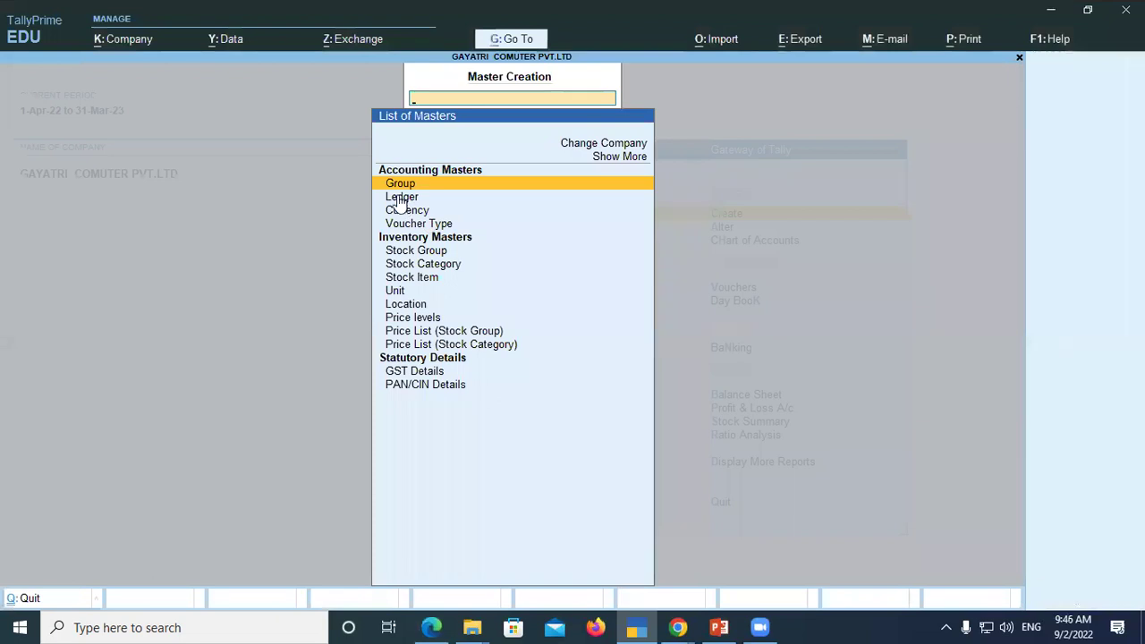
{"action": "left_click", "coordinate": [394, 195]}
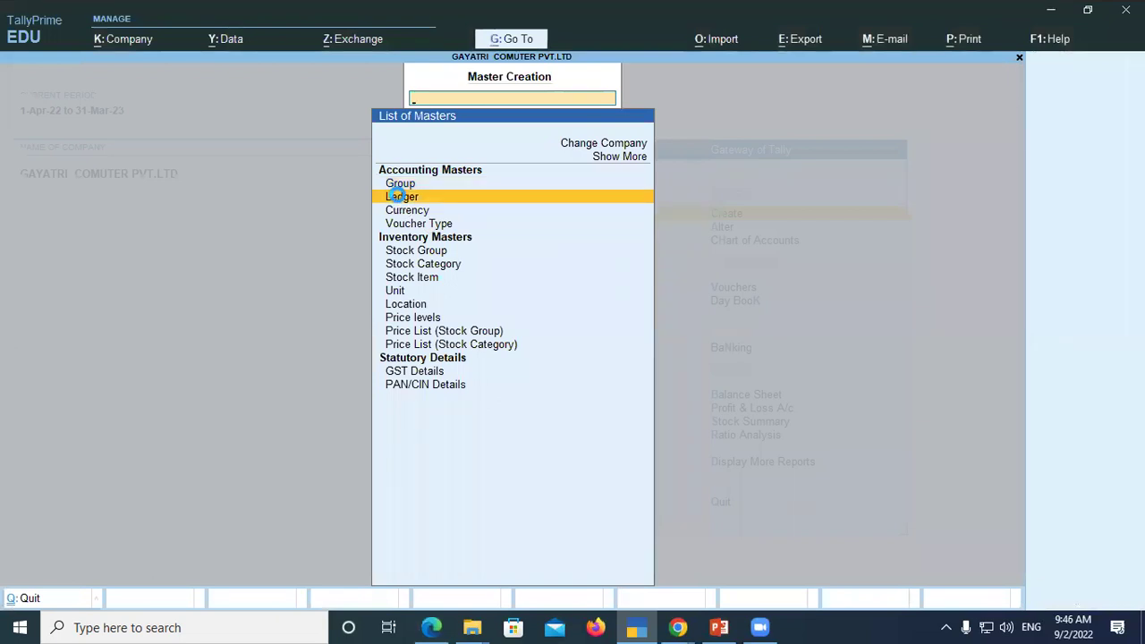
{"action": "key", "text": "ctrl+v"}
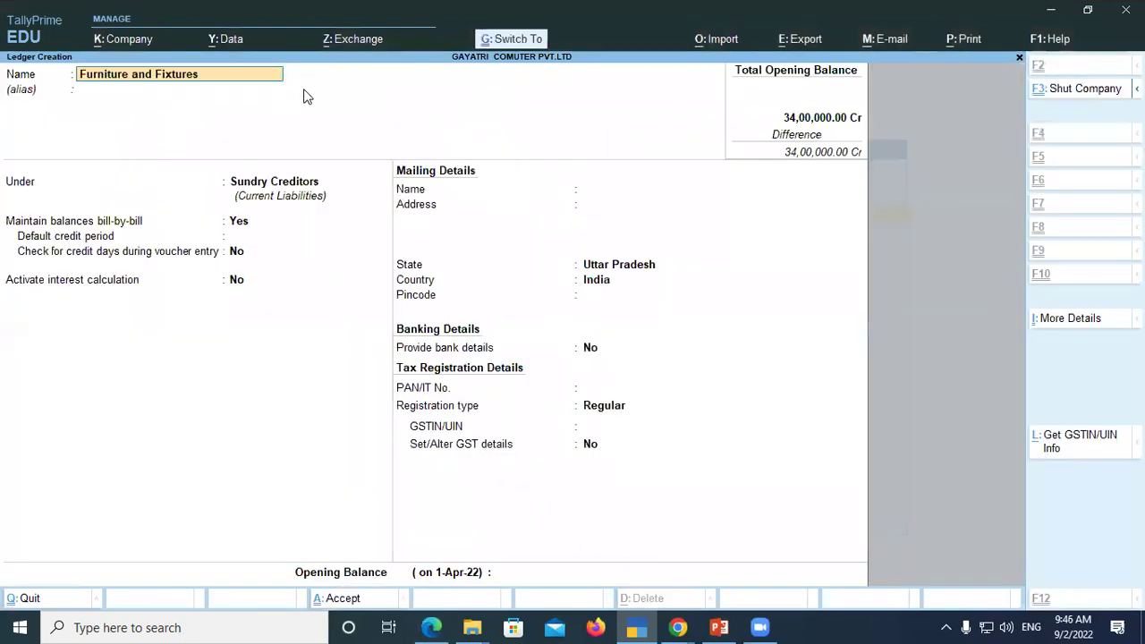
Place the Furniture and Fixtures ledger under Fixed Assets without an alias, keeping the default interest, GST, mailing and tax details
{"action": "key", "text": "Return"}
{"action": "key", "text": "Return"}
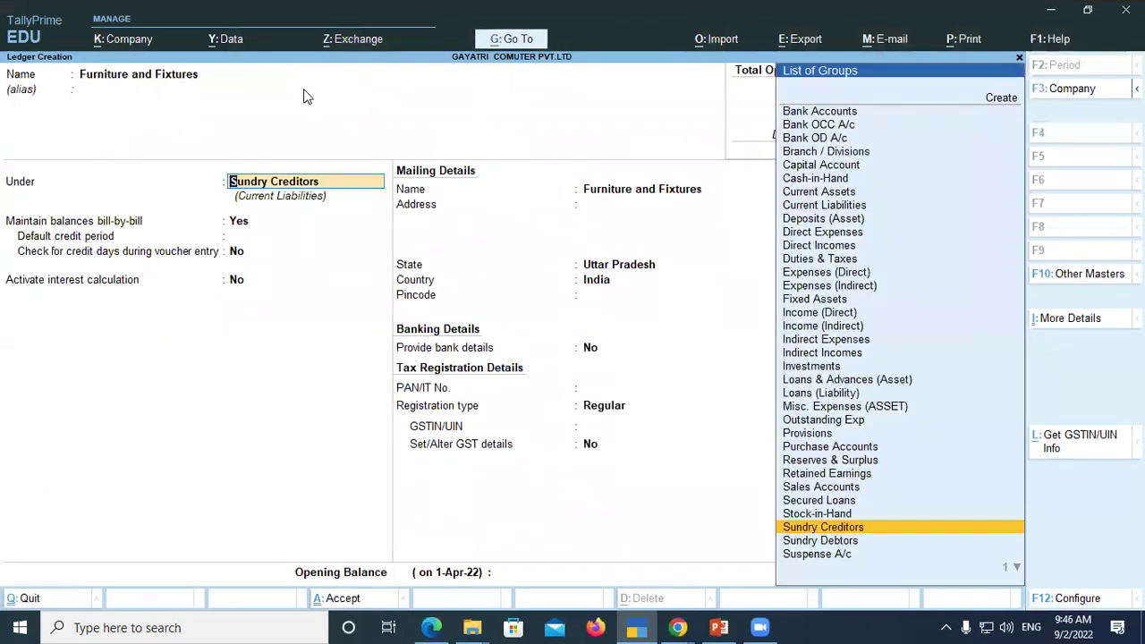
{"action": "type", "text": "Fi"}
{"action": "key", "text": "Return"}
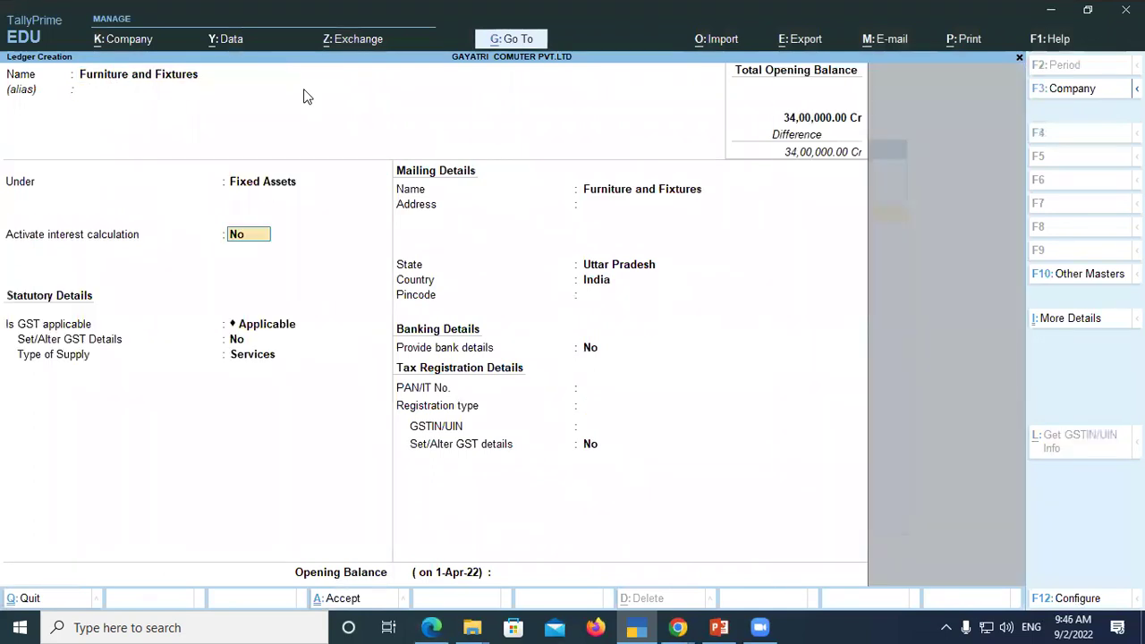
{"action": "key", "text": "Return"}
{"action": "key", "text": "Return"}
{"action": "key", "text": "Return"}
{"action": "key", "text": "Return"}
{"action": "key", "text": "Return"}
{"action": "key", "text": "Return"}
{"action": "key", "text": "Return"}
{"action": "key", "text": "Return"}
{"action": "key", "text": "Return"}
{"action": "key", "text": "Return"}
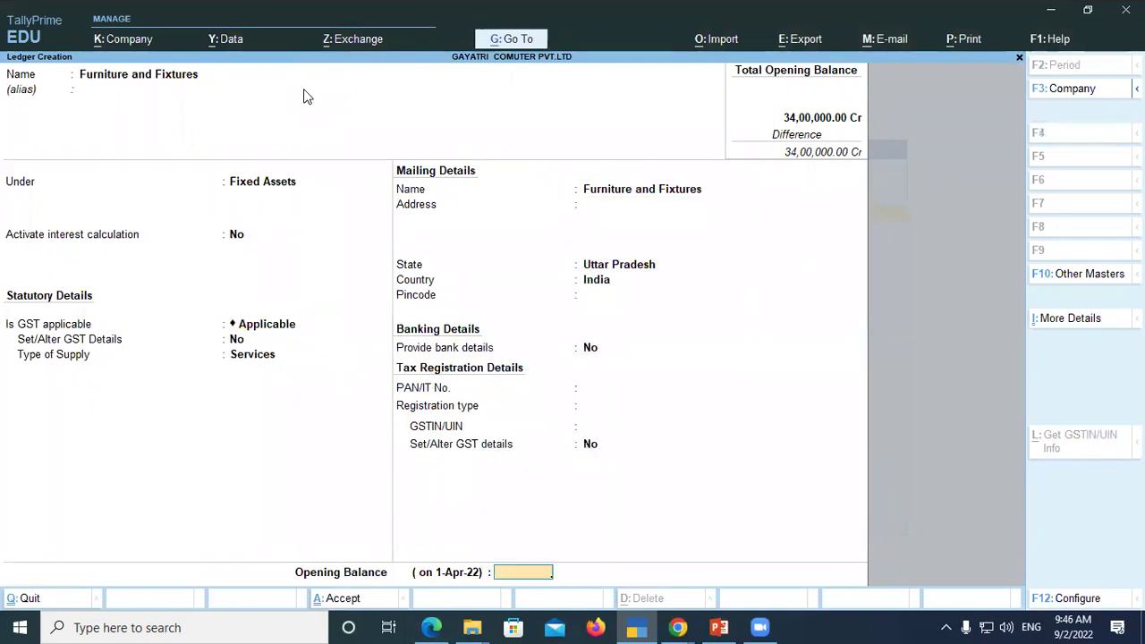
Check the Furniture and Fixtures amount in the PDF, set the ledger's opening balance to 5,50,000 Dr, and save it
{"action": "key", "text": "Return"}
{"action": "key", "text": "Escape"}
{"action": "key", "text": "alt+Tab"}
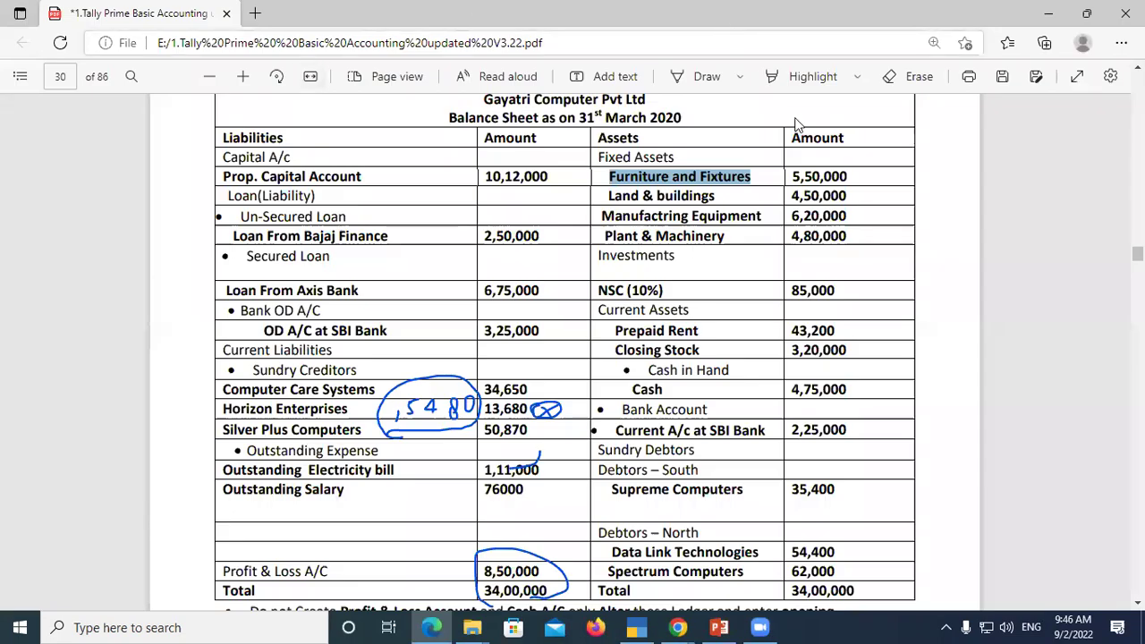
{"action": "key", "text": "alt+Tab"}
{"action": "type", "text": "5,"}
{"action": "type", "text": "50,0"}
{"action": "type", "text": "0"}
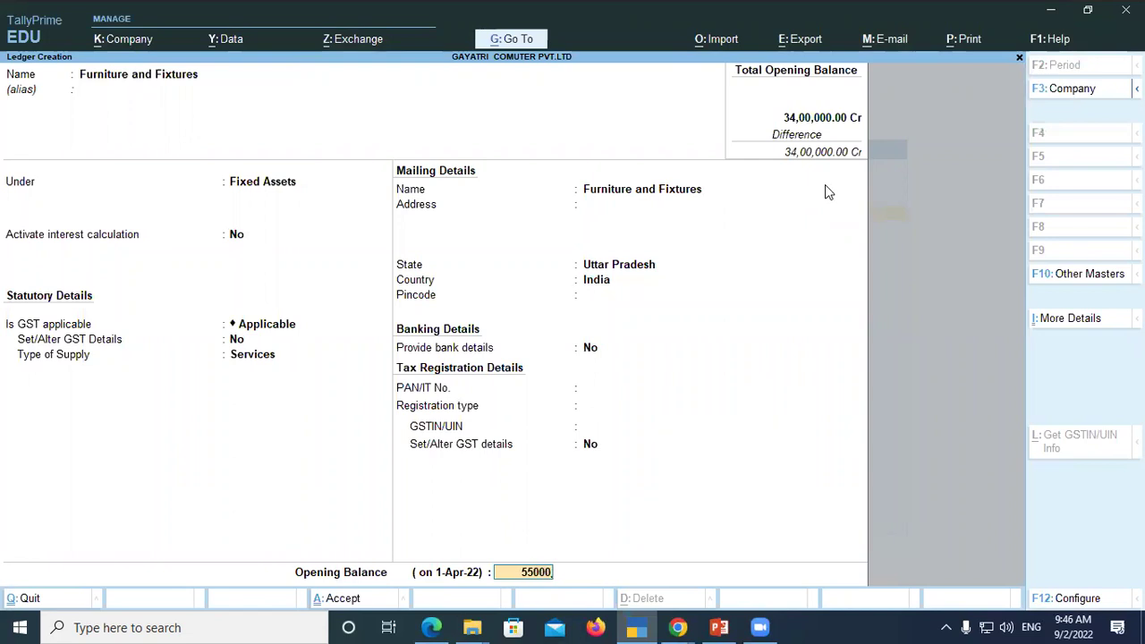
{"action": "type", "text": "0"}
{"action": "key", "text": "Return"}
{"action": "key", "text": "Return"}
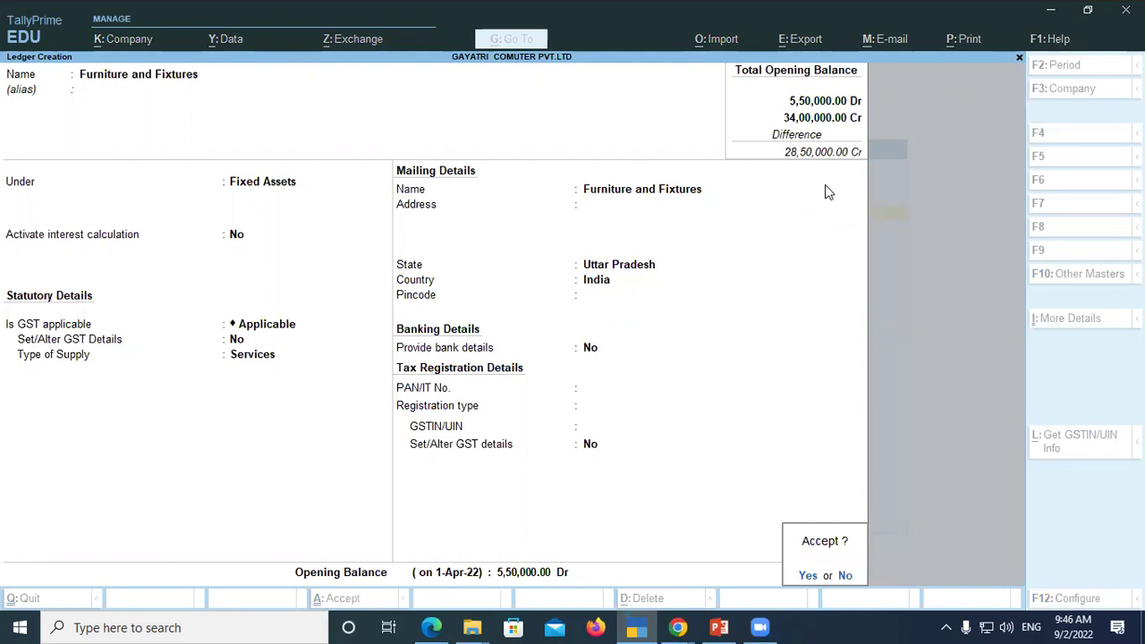
{"action": "key", "text": "Return"}
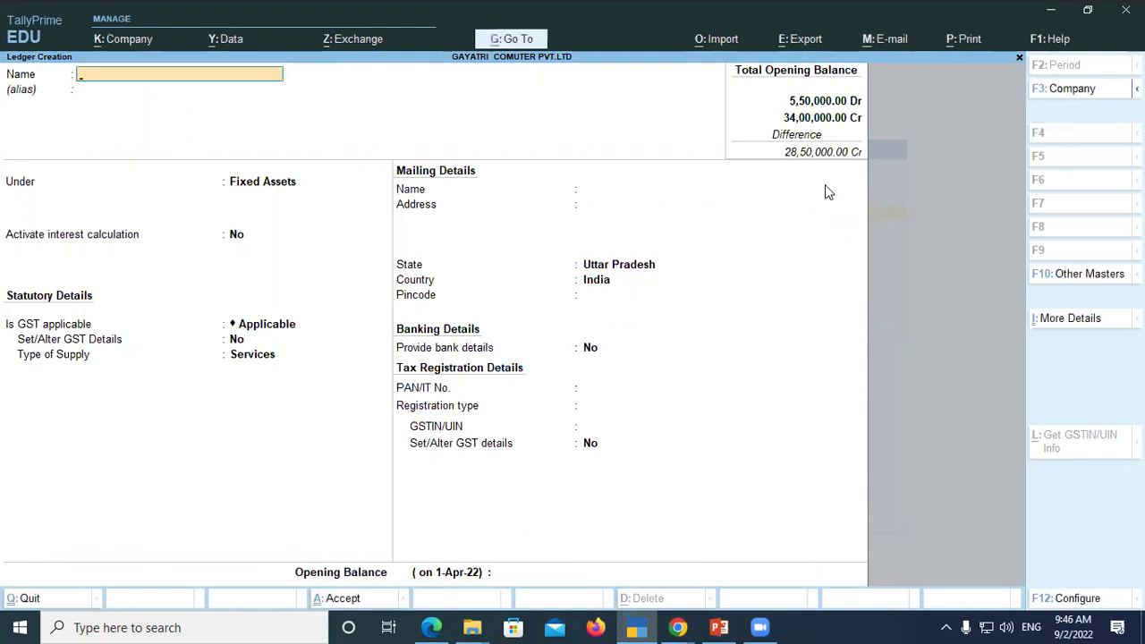
Copy the Land & buildings name from the PDF in Edge and use it to name the new ledger in TallyPrime
{"action": "key", "text": "alt+Tab"}
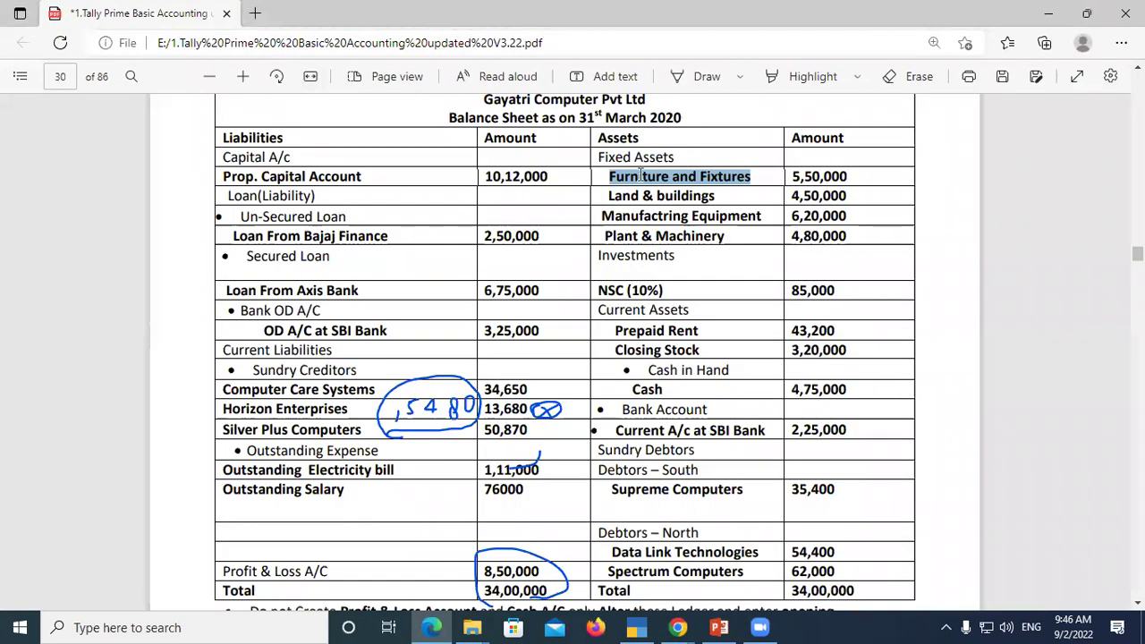
{"action": "left_click_drag", "start_coordinate": [603, 196], "coordinate": [718, 196]}
{"action": "key", "text": "ctrl+c"}
{"action": "key", "text": "alt+Tab"}
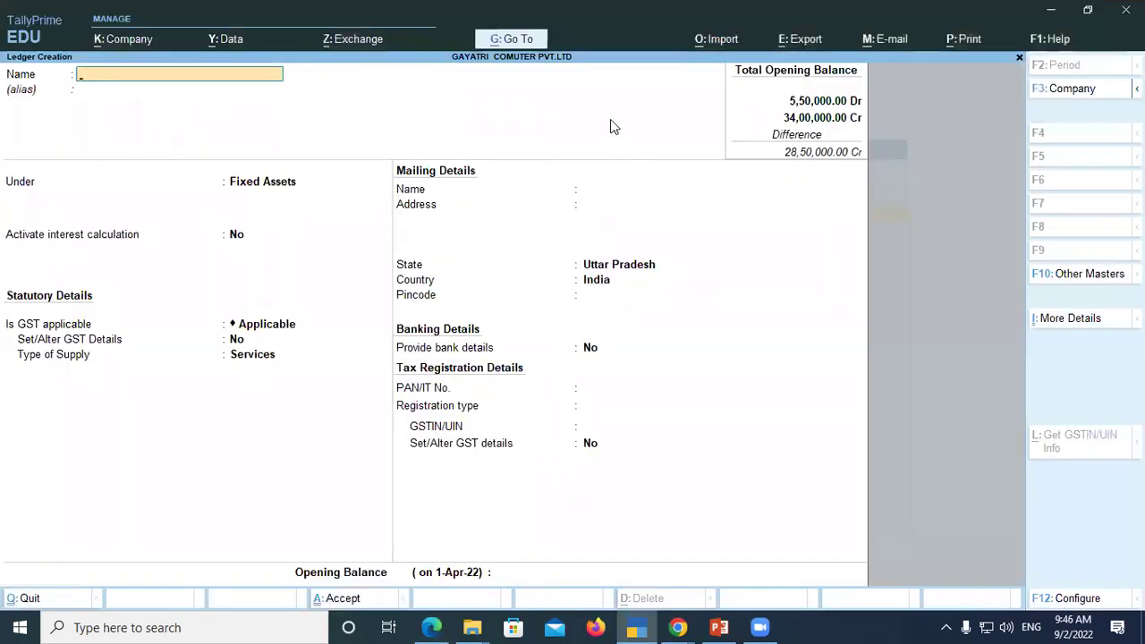
{"action": "key", "text": "ctrl+v"}
Keep the Land & buildings ledger under Fixed Assets with no alias and the default interest, GST, mailing and tax details
{"action": "key", "text": "Return"}
{"action": "key", "text": "Return"}
{"action": "key", "text": "Return"}
{"action": "key", "text": "Return"}
{"action": "key", "text": "Return"}
{"action": "key", "text": "Return"}
{"action": "key", "text": "Return"}
{"action": "key", "text": "Return"}
{"action": "key", "text": "Return"}
{"action": "key", "text": "Return"}
{"action": "key", "text": "Return"}
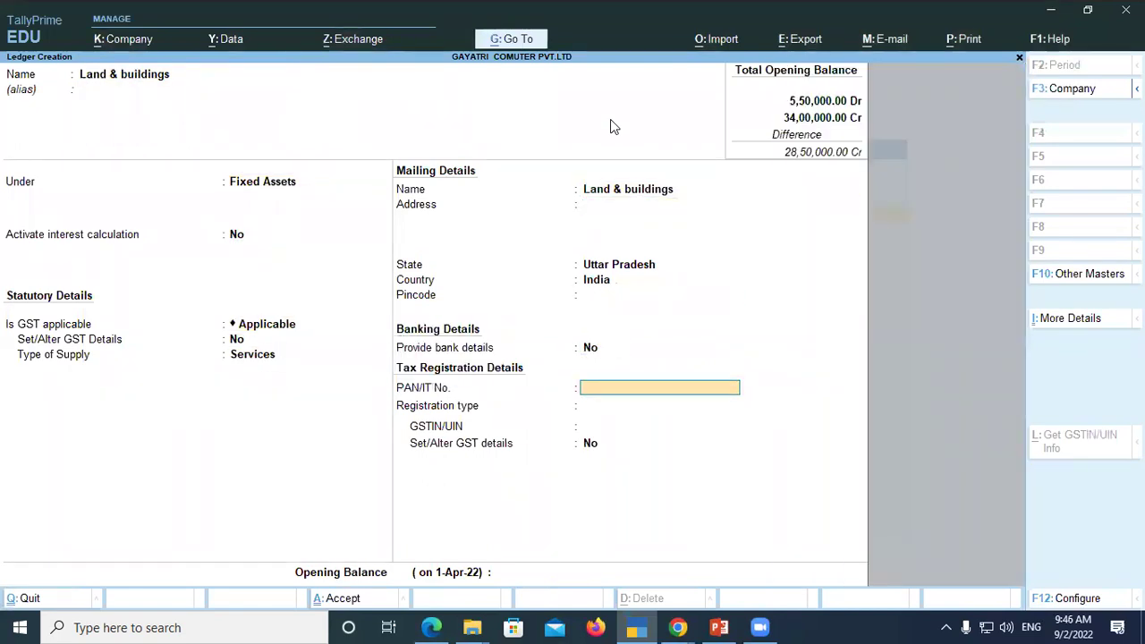
{"action": "key", "text": "Return"}
{"action": "key", "text": "n"}
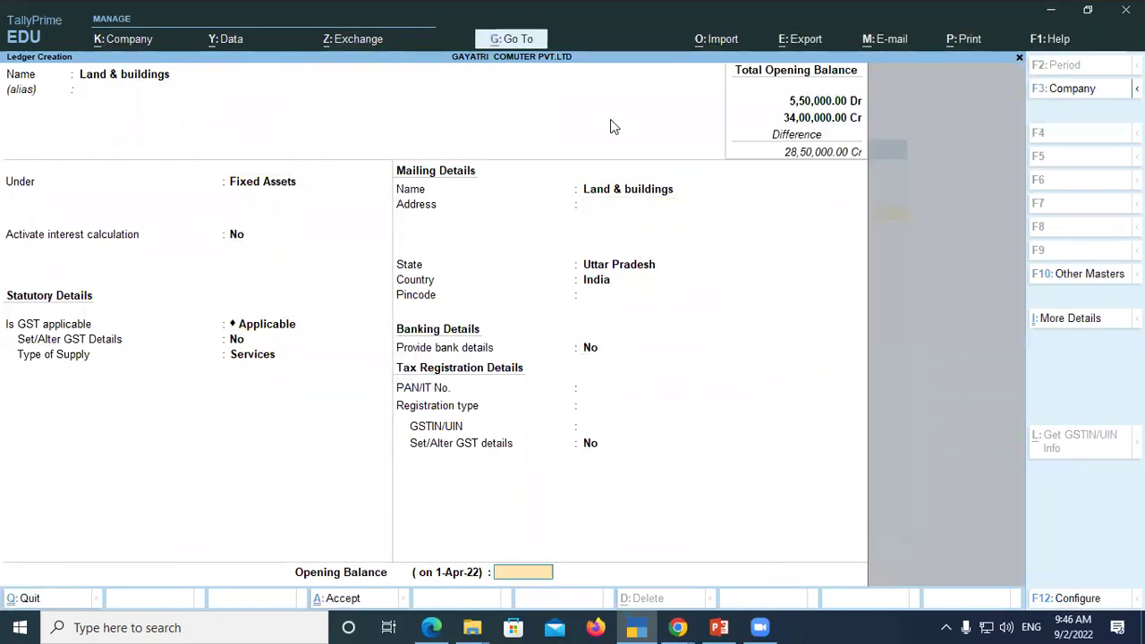
Check the Land & buildings amount in the PDF, set the ledger's opening balance to 4,50,000 Dr, and save it
{"action": "key", "text": "alt+Tab"}
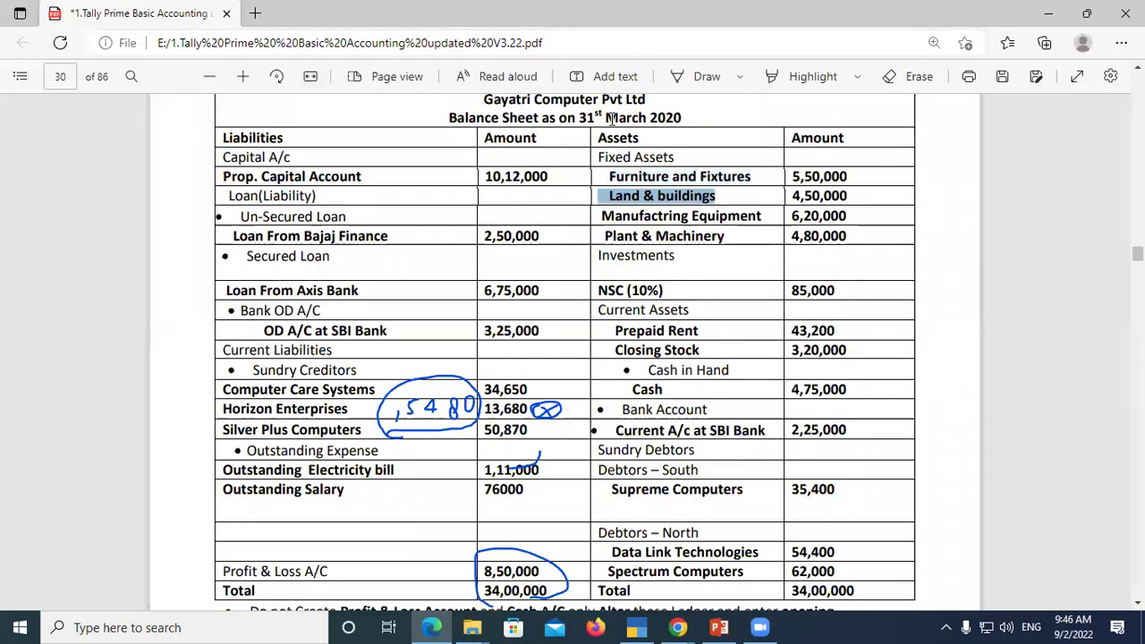
{"action": "key", "text": "alt+Tab"}
{"action": "type", "text": "450000"}
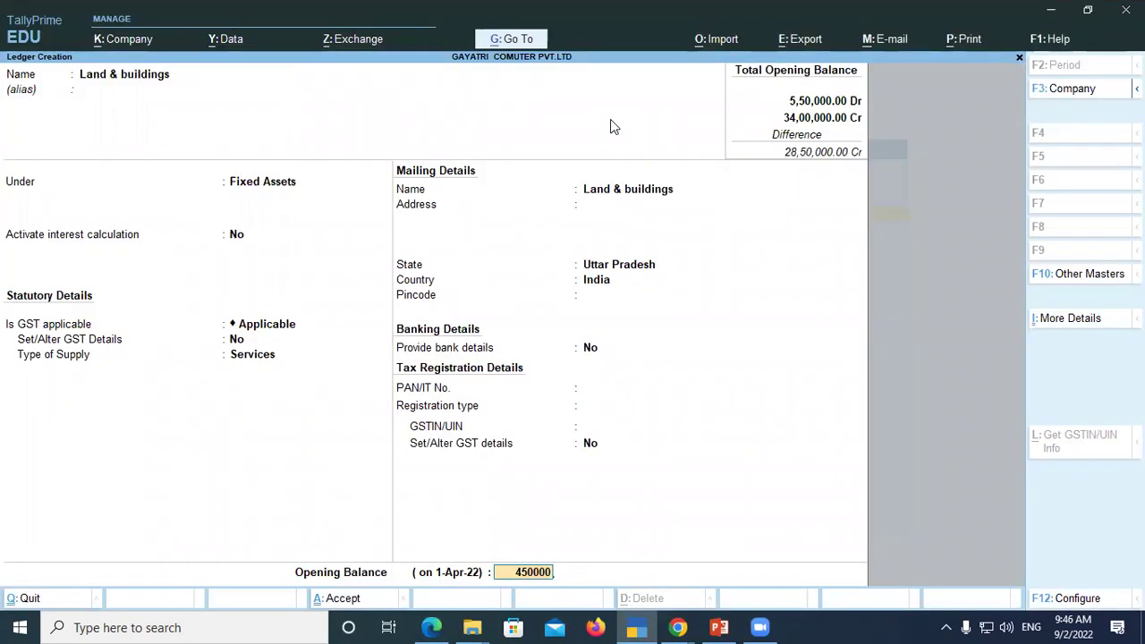
{"action": "key", "text": "Return"}
{"action": "key", "text": "Return"}
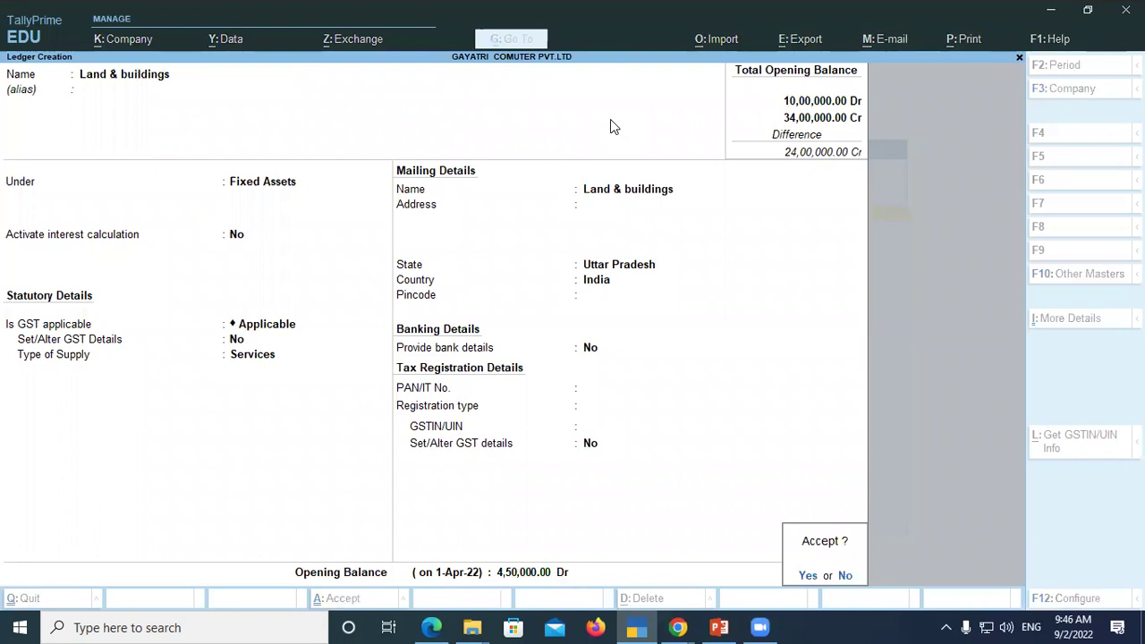
{"action": "key", "text": "y"}
Copy the Manufactring Equipment name from the PDF in Edge and use it to name the new ledger in TallyPrime
{"action": "key", "text": "alt+Tab"}
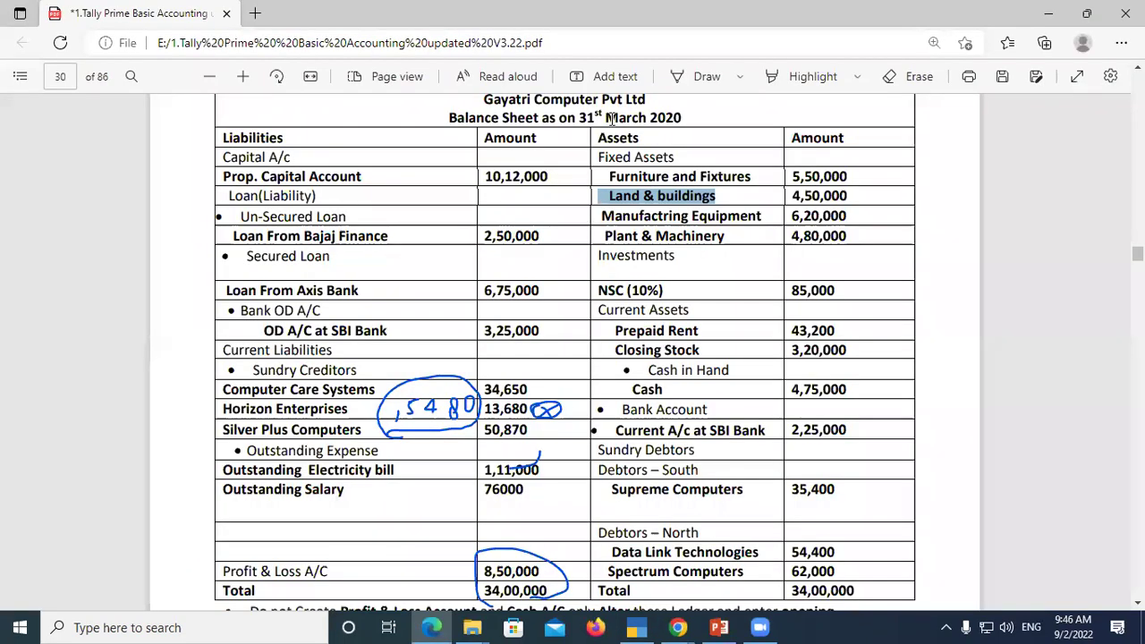
{"action": "scroll", "coordinate": [641, 124], "scroll_direction": "down", "scroll_amount": 1}
{"action": "left_click_drag", "start_coordinate": [600, 133], "coordinate": [769, 132]}
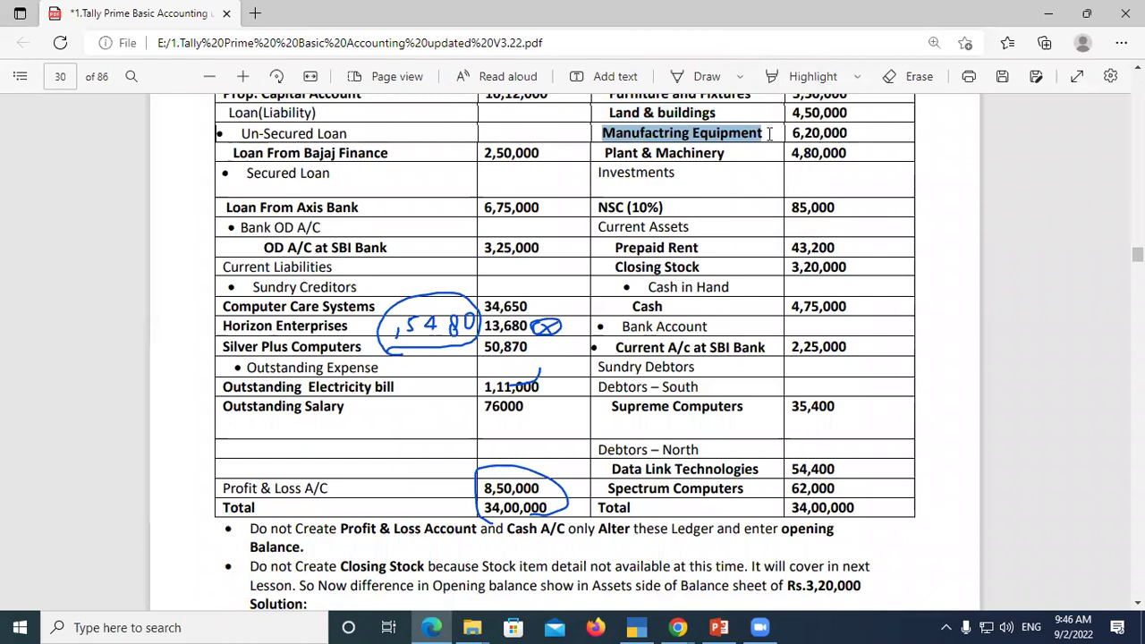
{"action": "key", "text": "alt+Tab"}
{"action": "key", "text": "ctrl+v"}
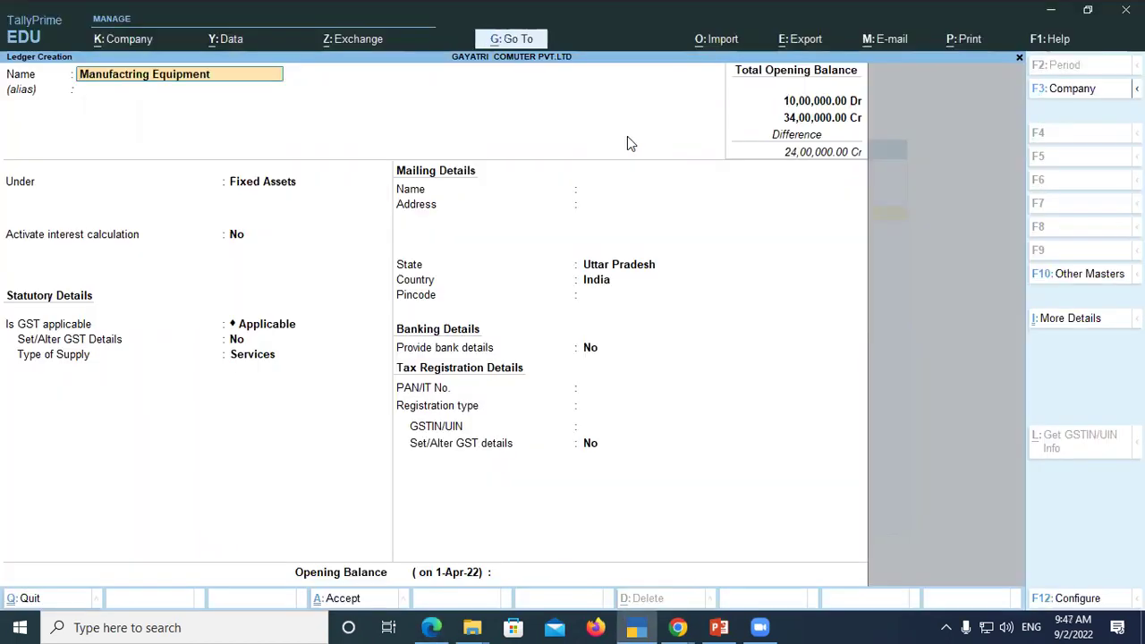
Keep the Manufactring Equipment ledger under Fixed Assets with no alias and the default interest, GST, mailing, bank and tax details
{"action": "key", "text": "Return"}
{"action": "key", "text": "Return"}
{"action": "key", "text": "Return"}
{"action": "key", "text": "Return"}
{"action": "key", "text": "Return"}
{"action": "key", "text": "Return"}
{"action": "key", "text": "Return"}
{"action": "key", "text": "Return"}
{"action": "key", "text": "Return"}
{"action": "key", "text": "Return"}
{"action": "key", "text": "Return"}
{"action": "key", "text": "Return"}
{"action": "key", "text": "Return"}
{"action": "key", "text": "Return"}
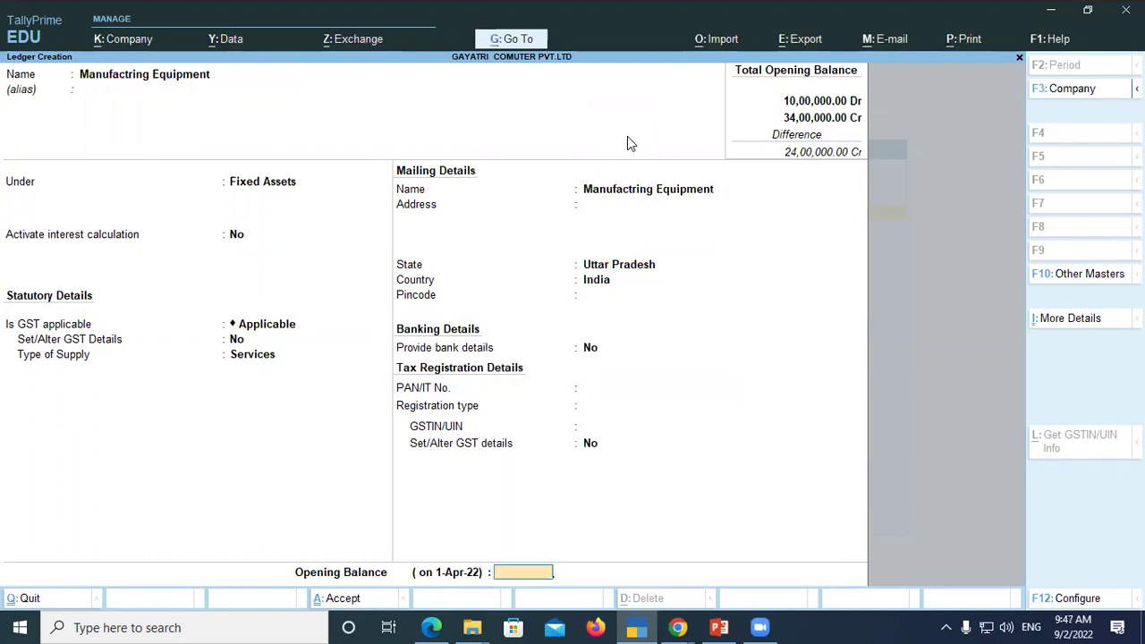
Set the Manufactring Equipment ledger's opening balance to 6,20,000 Dr and save it
{"action": "type", "text": "6,20,000"}
{"action": "key", "text": "Return"}
{"action": "key", "text": "Return"}
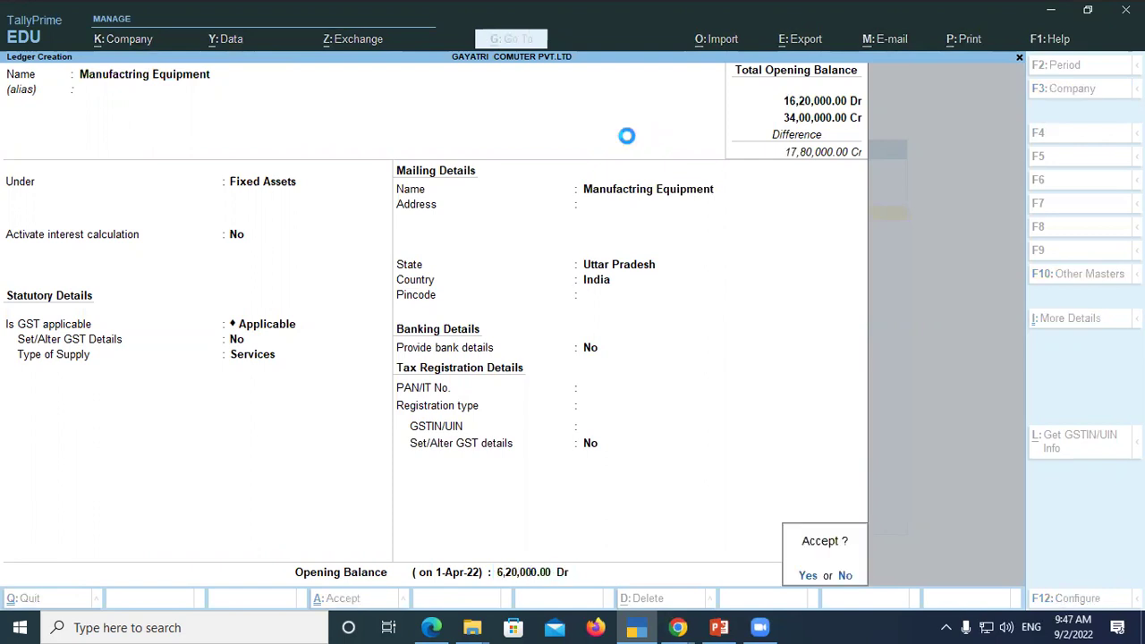
{"action": "key", "text": "Return"}
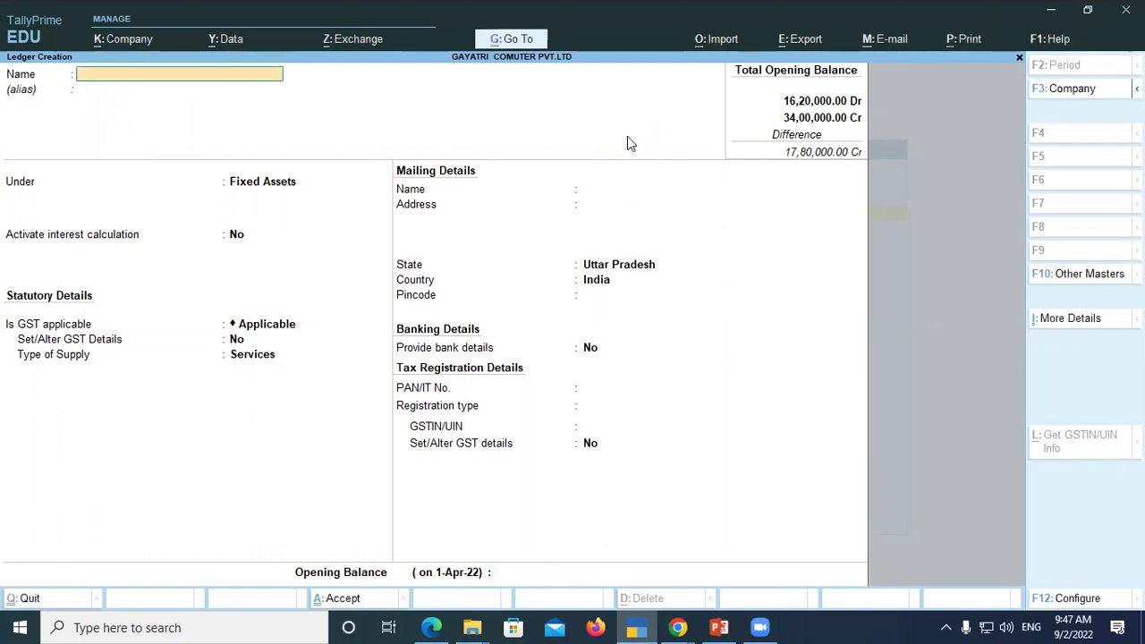
Copy the Plant & Machinery name from the PDF in Edge and use it to name the next ledger in TallyPrime
{"action": "key", "text": "alt+Tab"}
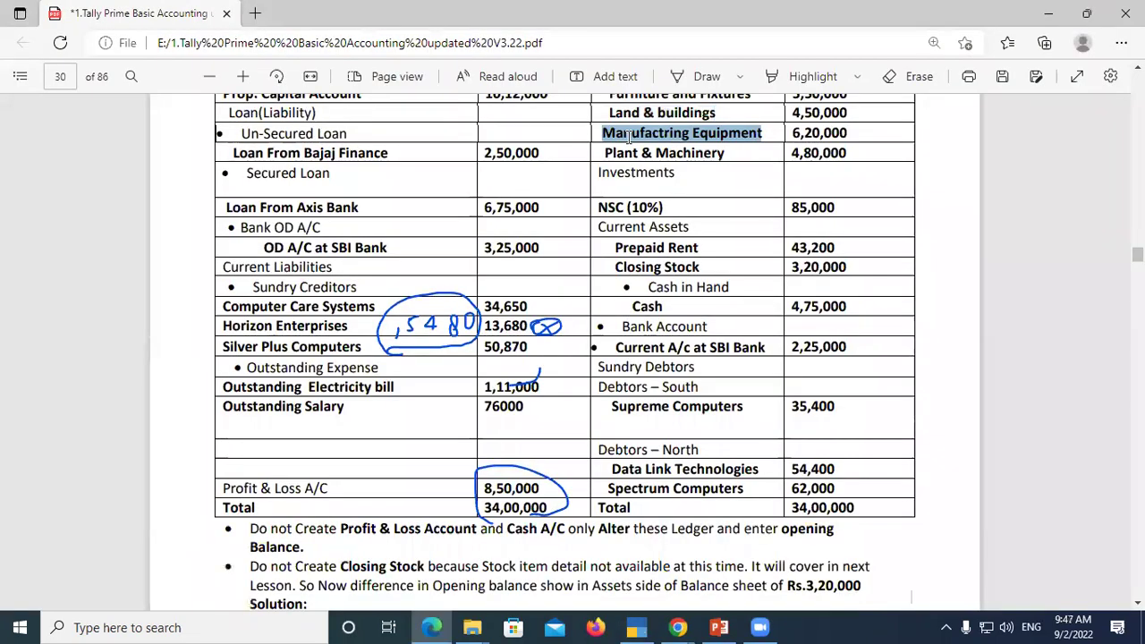
{"action": "left_click_drag", "start_coordinate": [606, 153], "coordinate": [742, 153]}
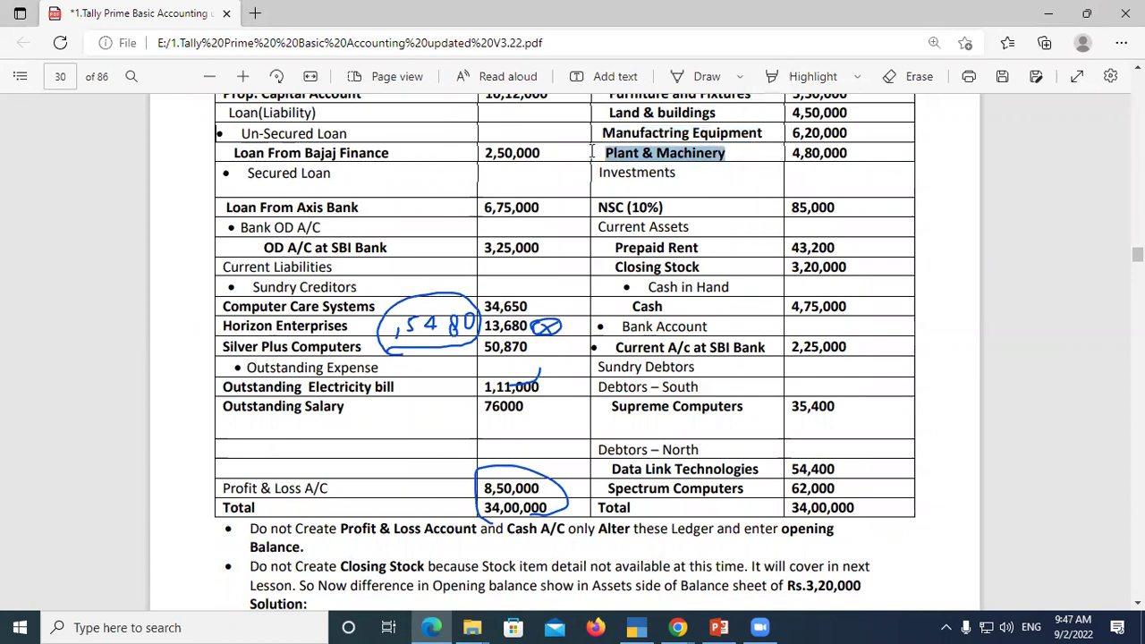
{"action": "key", "text": "alt+Tab"}
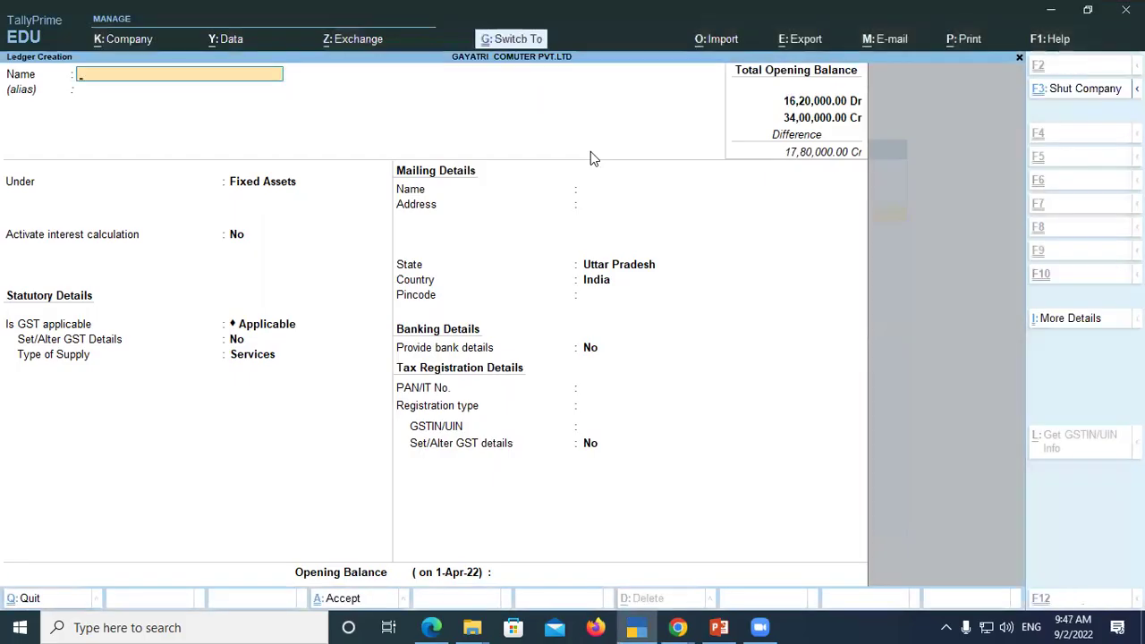
{"action": "key", "text": "ctrl+alt+v"}
Keep the Plant & Machinery ledger under Fixed Assets with no alias and the default interest, GST, mailing, bank and tax details
{"action": "key", "text": "Return"}
{"action": "key", "text": "Return"}
{"action": "key", "text": "Return"}
{"action": "key", "text": "Return"}
{"action": "key", "text": "Return"}
{"action": "key", "text": "Return"}
{"action": "key", "text": "Return"}
{"action": "key", "text": "Return"}
{"action": "key", "text": "Return"}
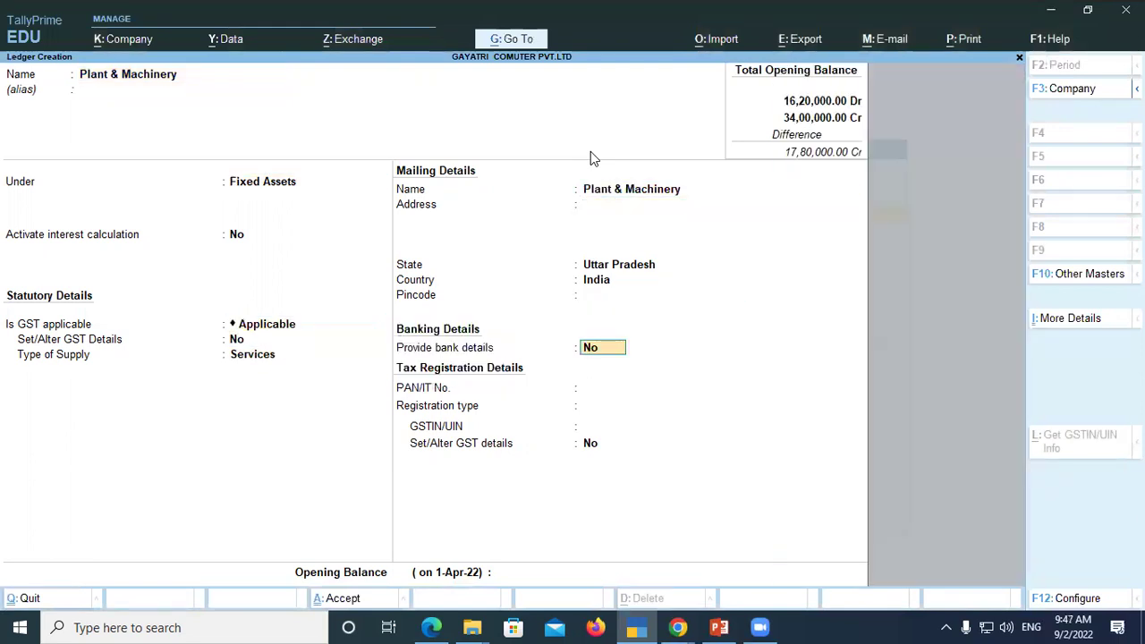
{"action": "key", "text": "Return"}
{"action": "key", "text": "Return"}
{"action": "key", "text": "Return"}
{"action": "key", "text": "Return"}
{"action": "key", "text": "Return"}
Set the Plant & Machinery ledger's opening balance to 4,80,000 Dr and save it
{"action": "type", "text": "4,80,0"}
{"action": "type", "text": "0"}
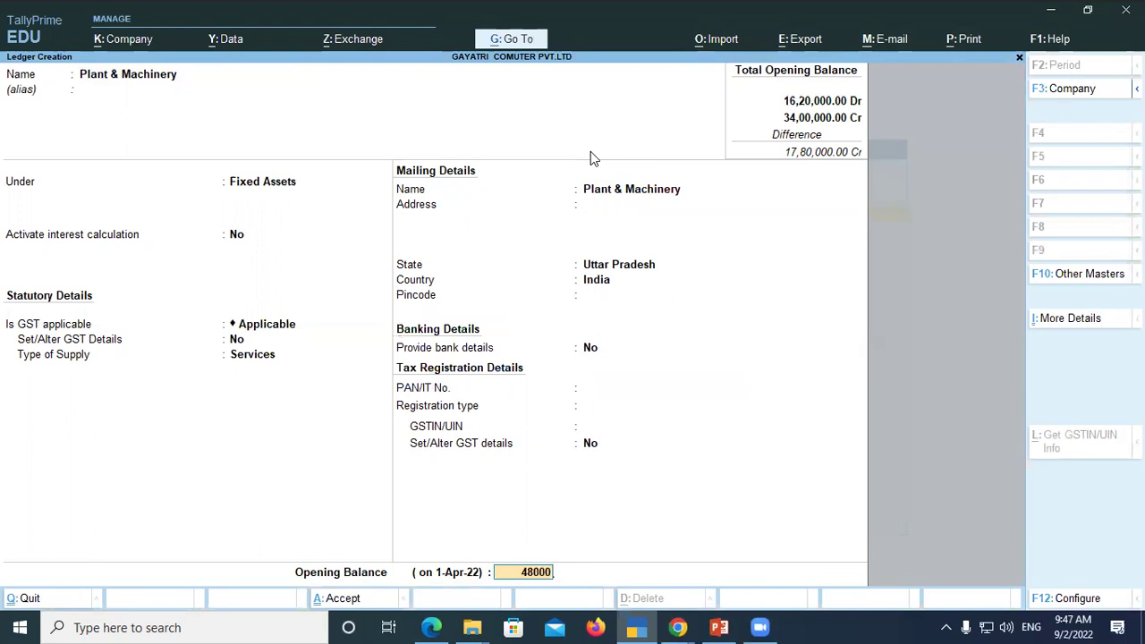
{"action": "type", "text": "0"}
{"action": "key", "text": "Return"}
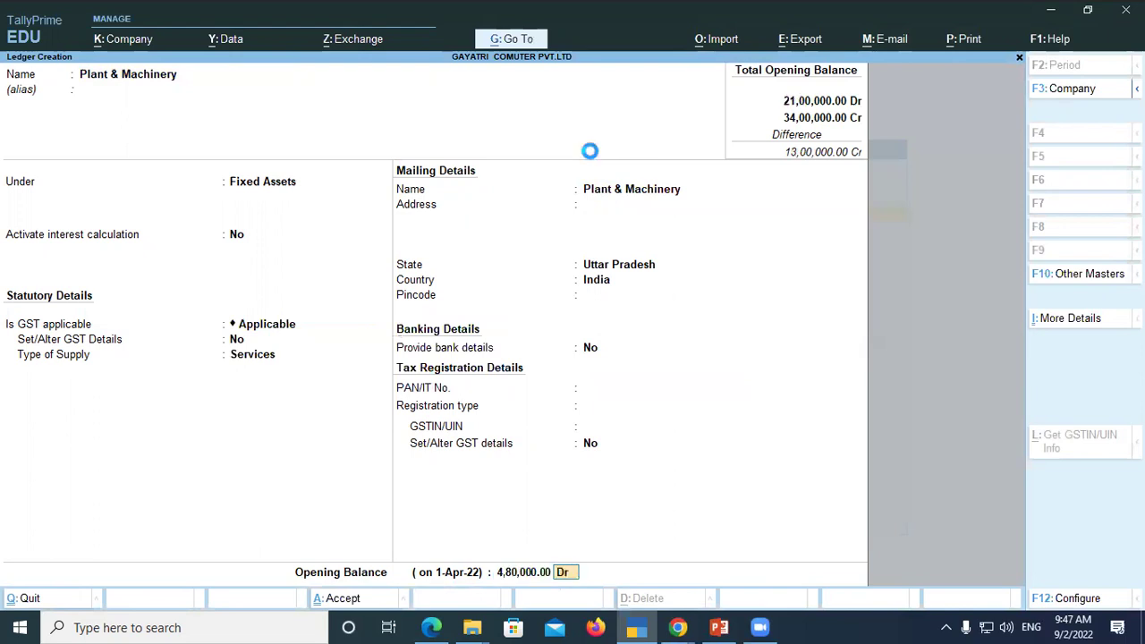
{"action": "key", "text": "Return"}
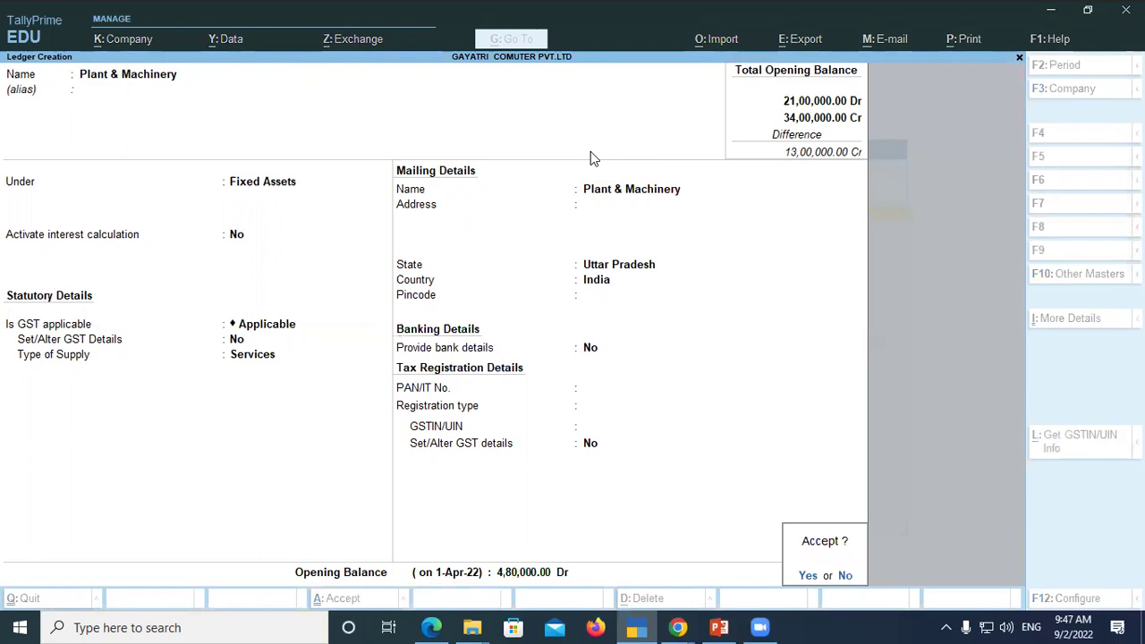
{"action": "key", "text": "Return"}
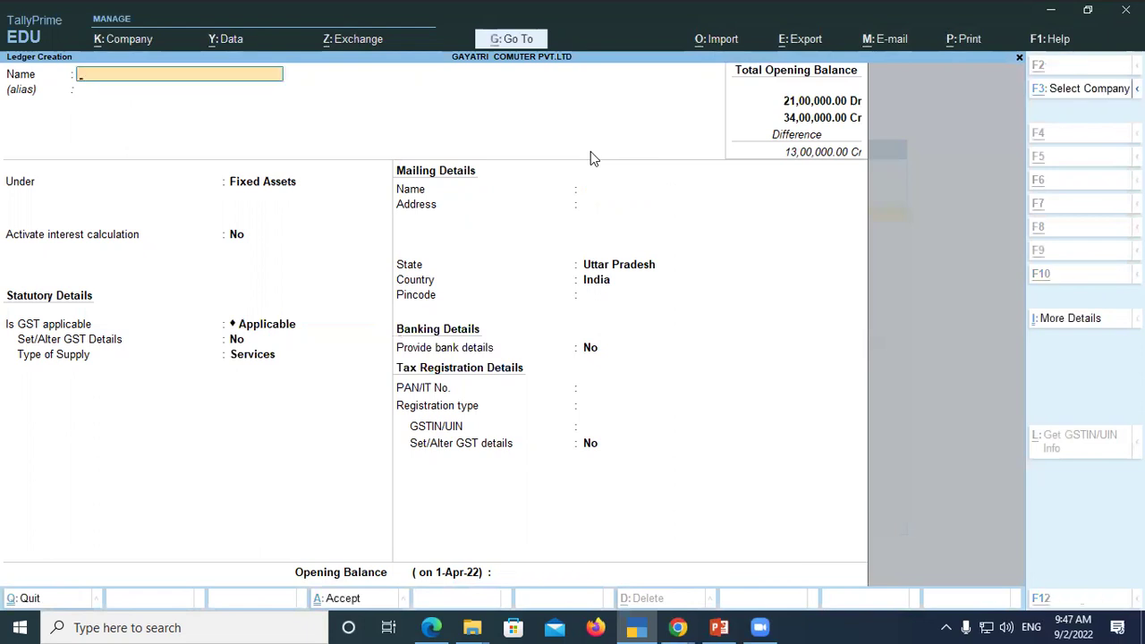
Copy the NSC (10%) name from the PDF in Edge and use it to name a new ledger in TallyPrime
{"action": "key", "text": "alt+Tab"}
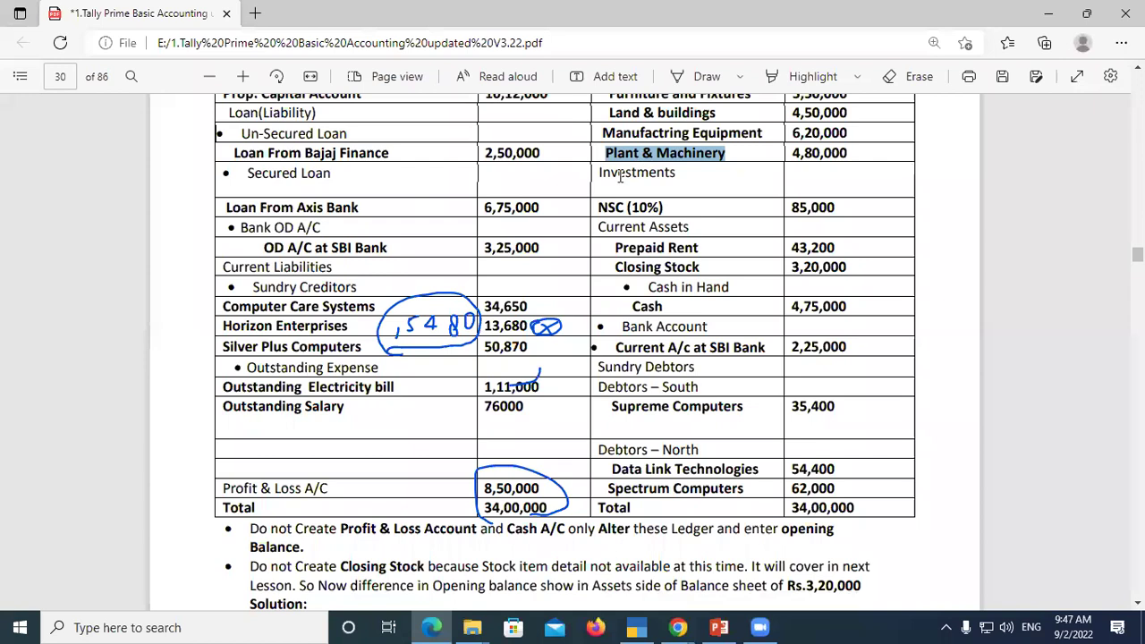
{"action": "left_click_drag", "start_coordinate": [598, 207], "coordinate": [666, 206]}
{"action": "right_click", "coordinate": [794, 213]}
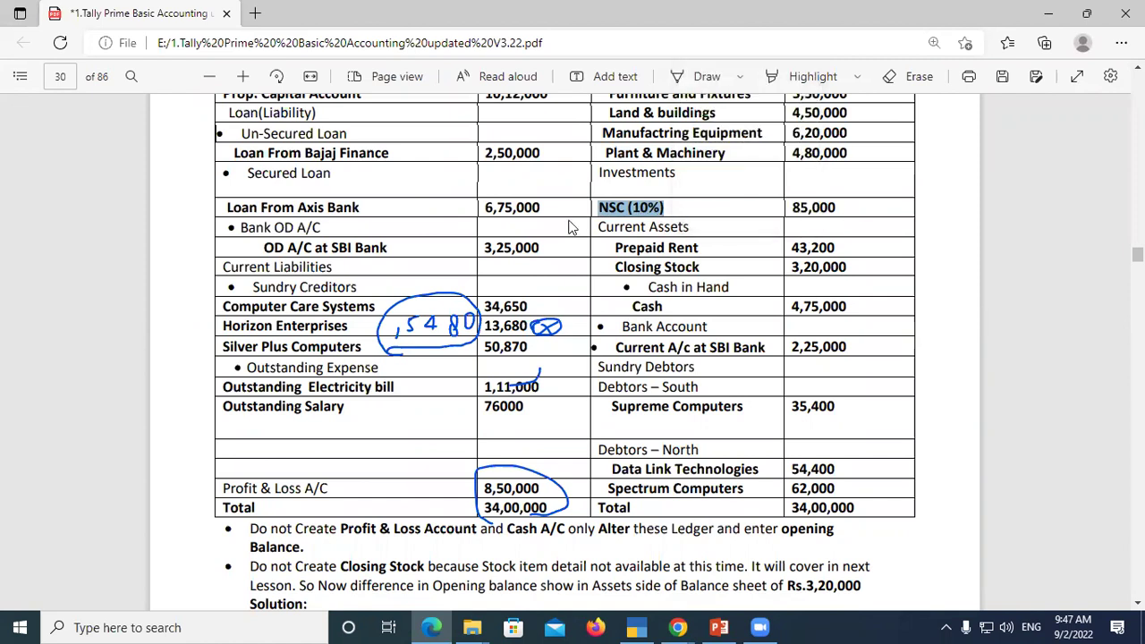
{"action": "key", "text": "alt+Tab"}
{"action": "key", "text": "ctrl+alt+v"}
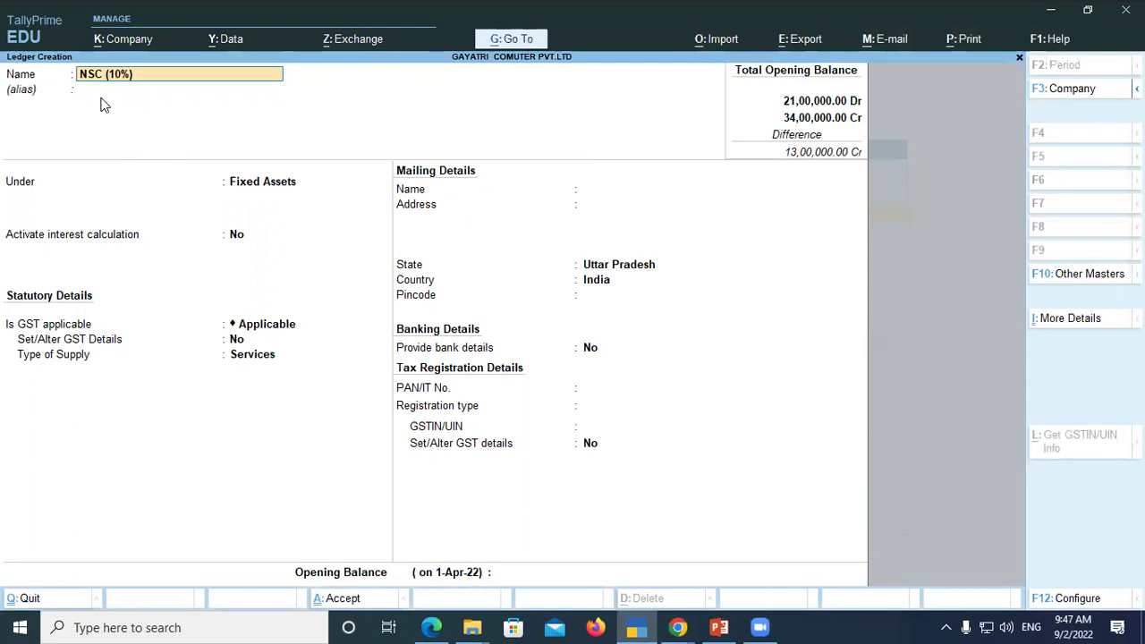
Place the NSC (10%) ledger under Investments, keeping interest calculation off and the default mailing, bank and tax details
{"action": "key", "text": "Return"}
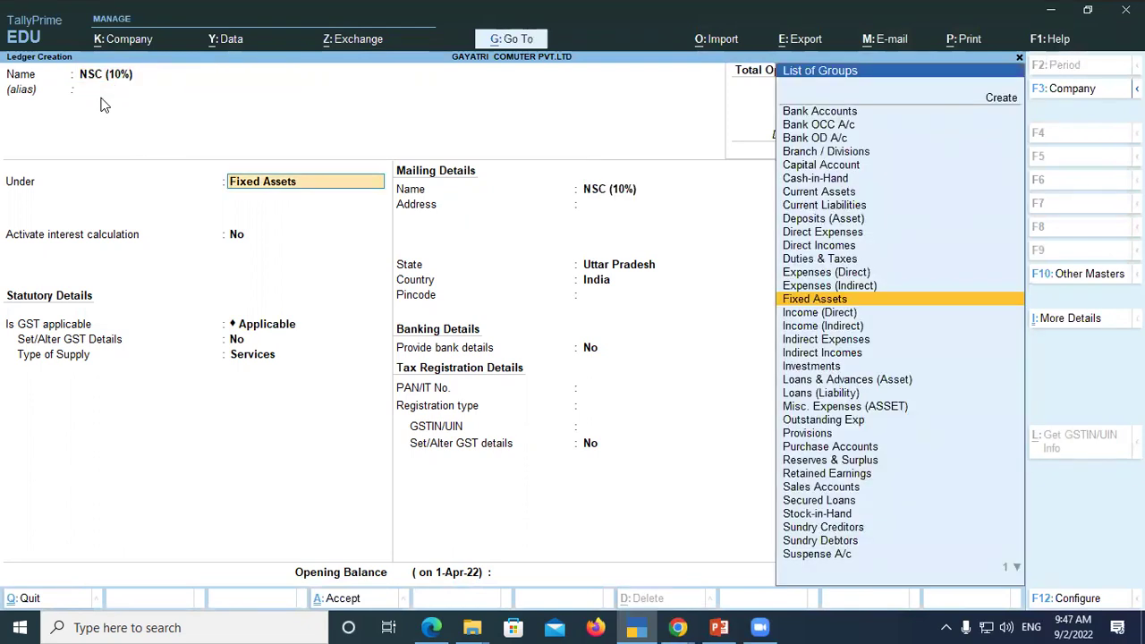
{"action": "type", "text": "Inve"}
{"action": "key", "text": "Return"}
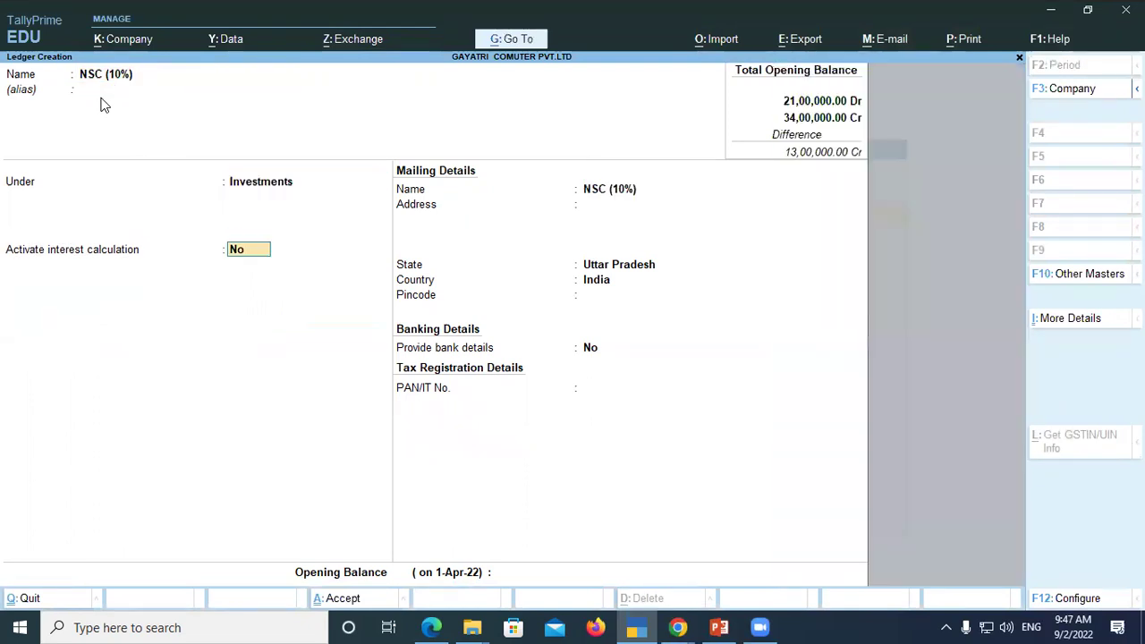
{"action": "key", "text": "Return"}
{"action": "key", "text": "Return"}
{"action": "key", "text": "Return"}
{"action": "key", "text": "Return"}
{"action": "key", "text": "Return"}
{"action": "key", "text": "Return"}
{"action": "key", "text": "Return"}
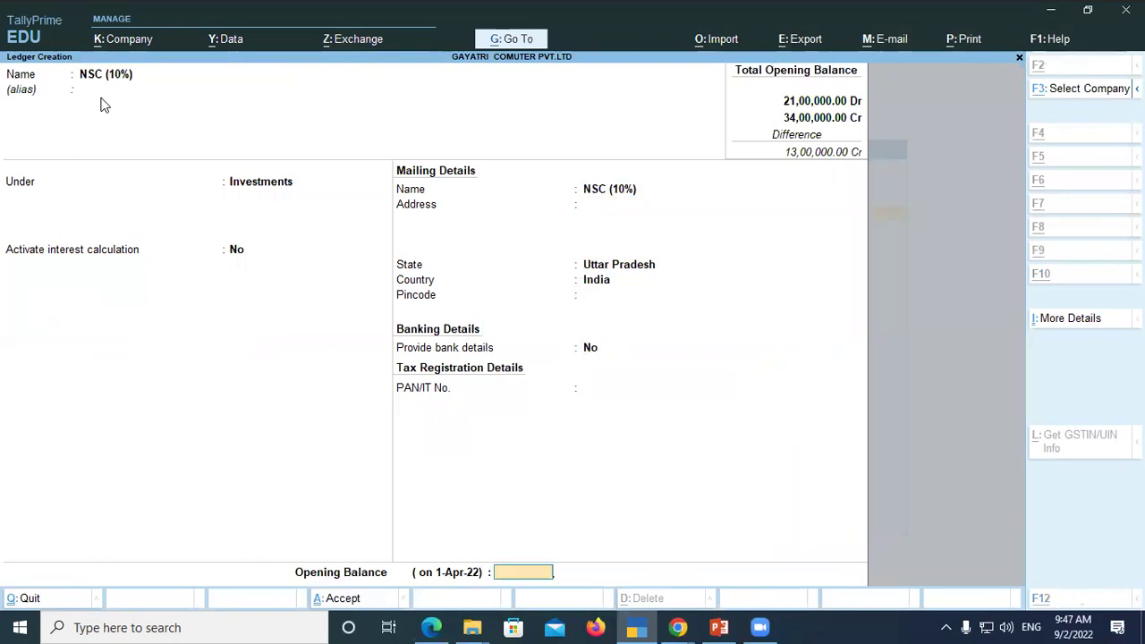
Check the NSC (10%) amount in the PDF, set the ledger's opening balance to 85,000 Dr, and save it
{"action": "key", "text": "alt+Tab"}
{"action": "key", "text": "alt+Tab"}
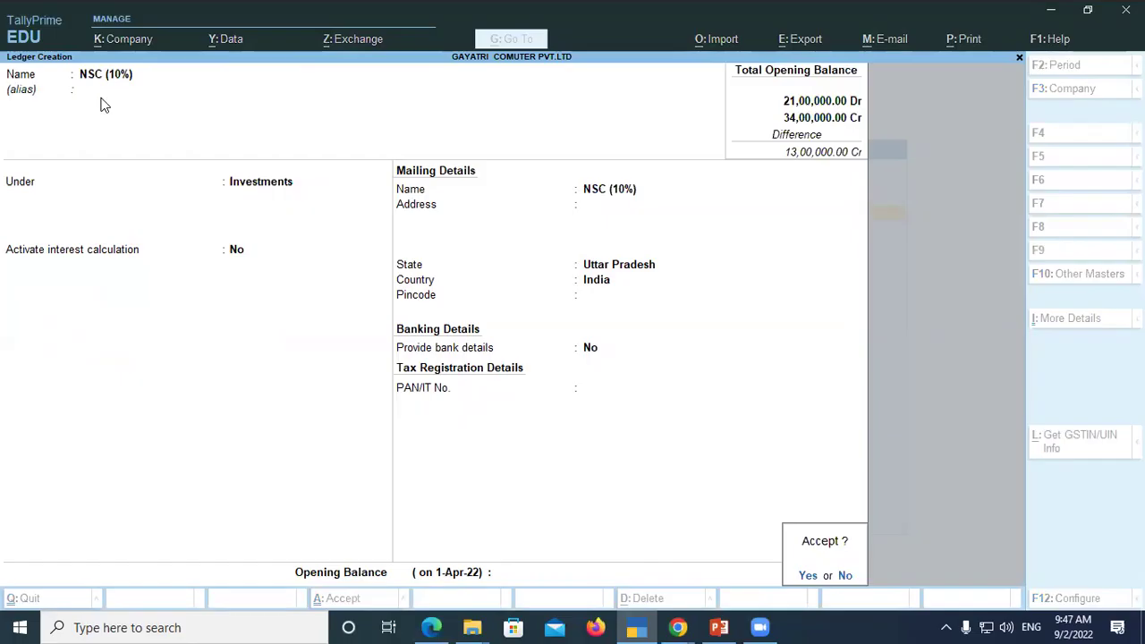
{"action": "key", "text": "alt+Tab"}
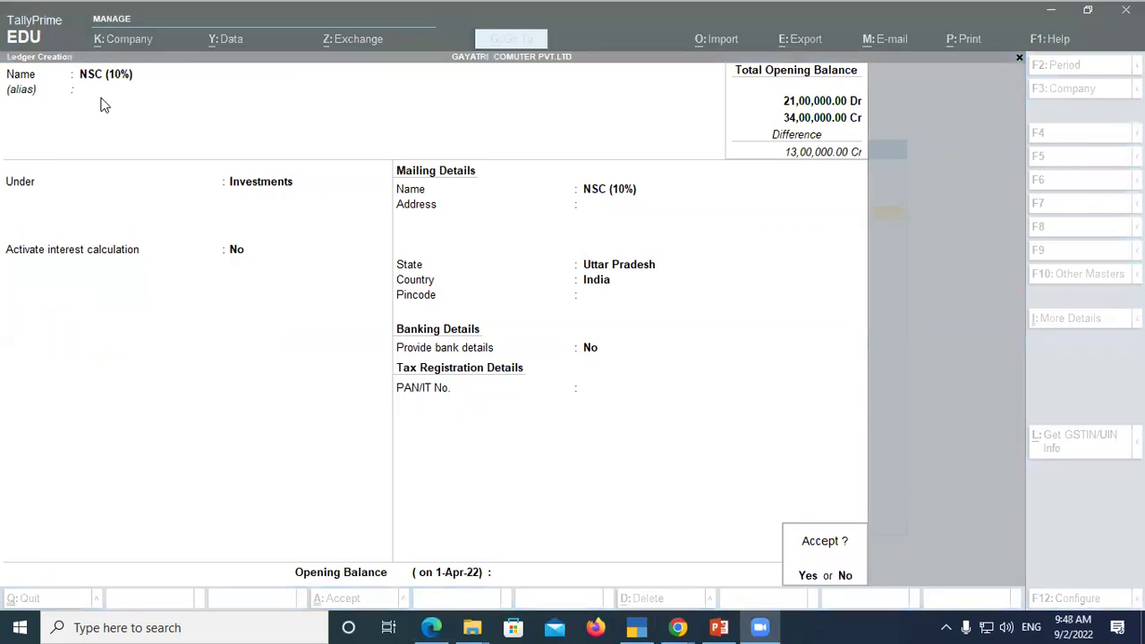
{"action": "key", "text": "alt+Tab"}
{"action": "key", "text": "alt+Tab"}
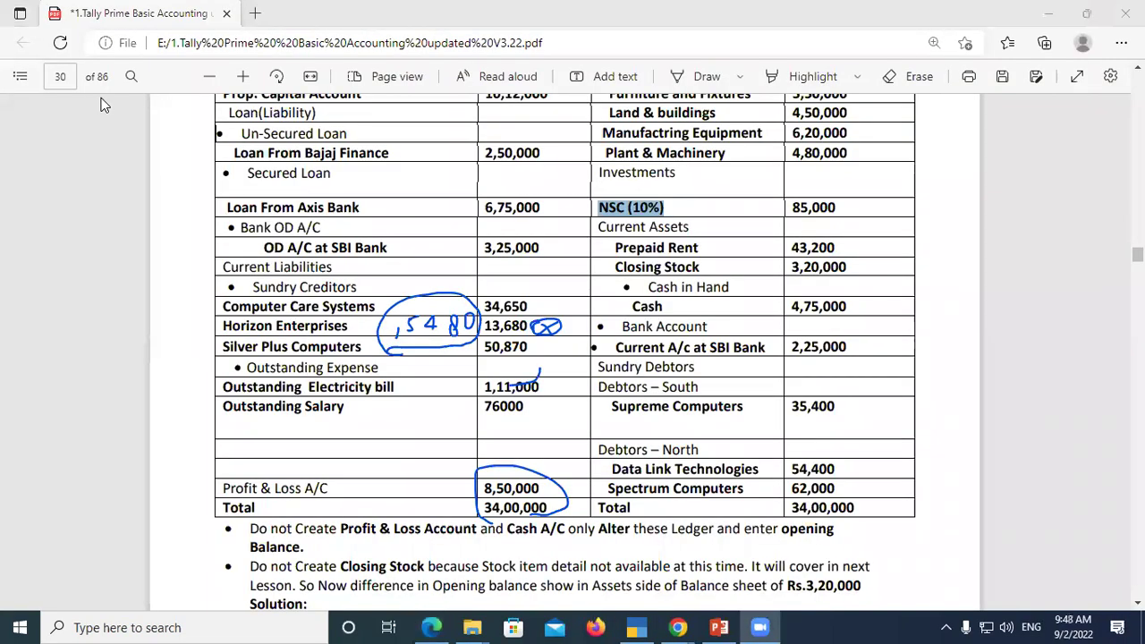
{"action": "key", "text": "alt+Tab"}
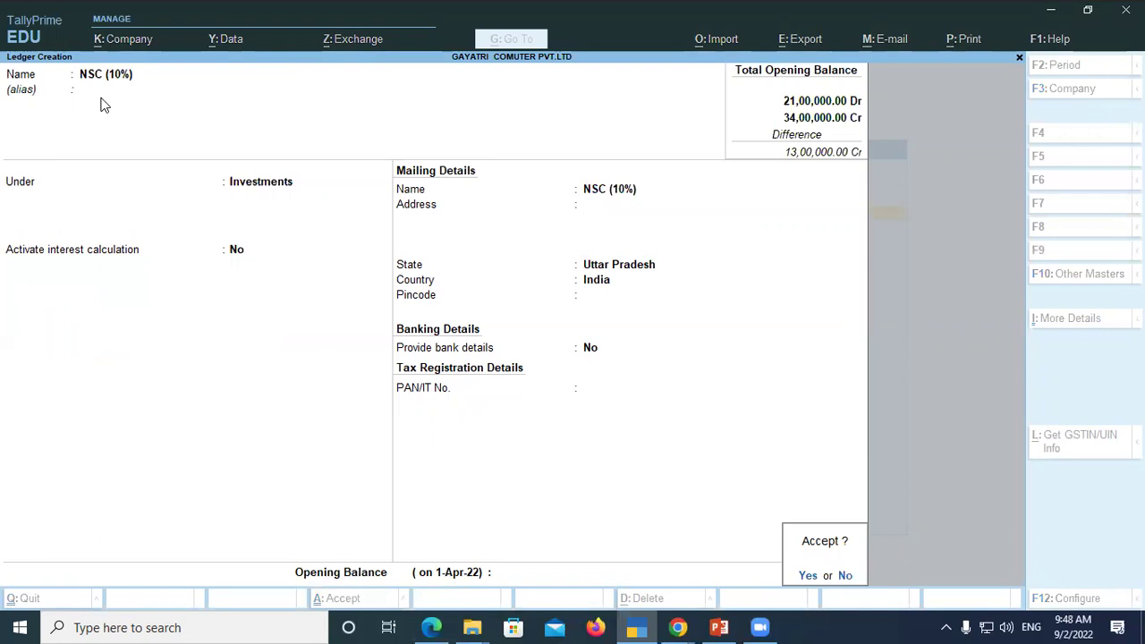
{"action": "key", "text": "n"}
{"action": "type", "text": "85000"}
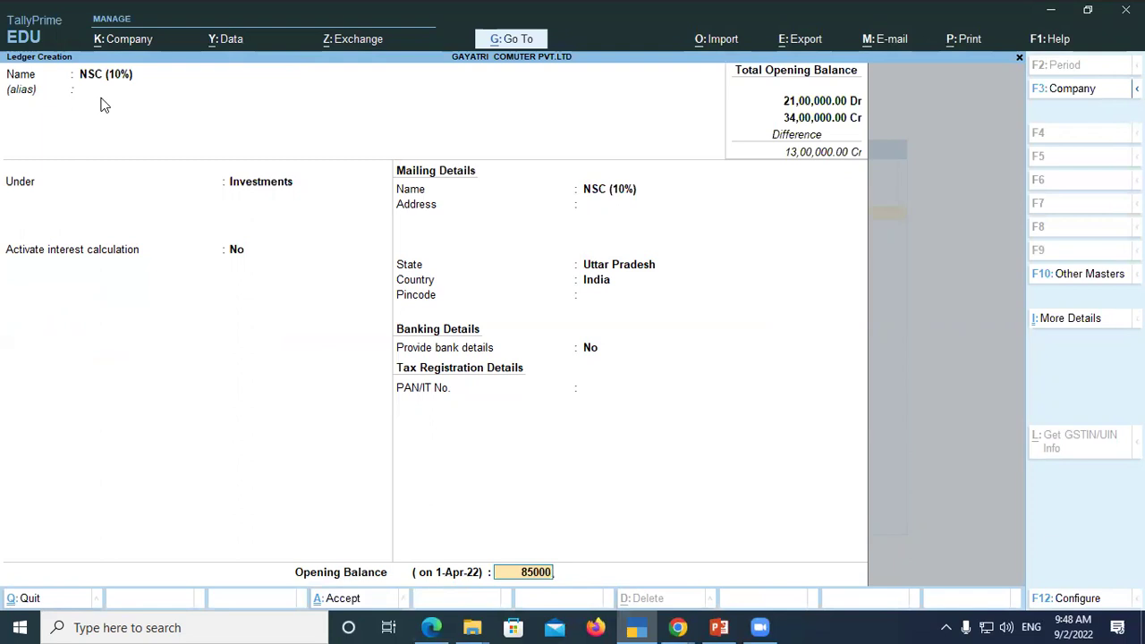
{"action": "key", "text": "Return"}
{"action": "key", "text": "Return"}
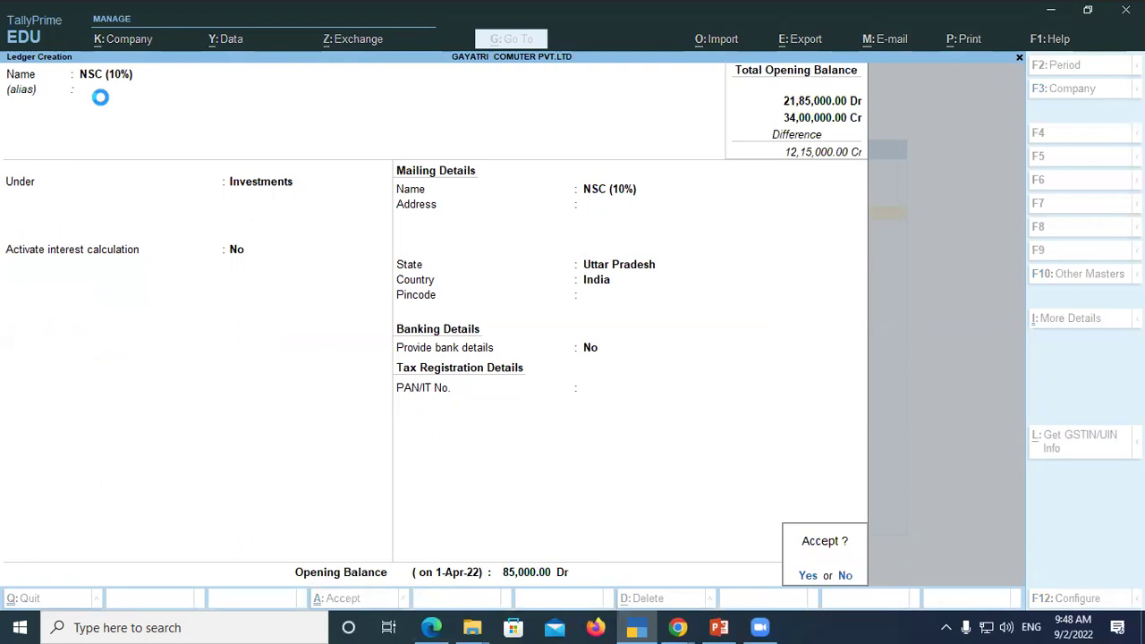
{"action": "key", "text": "Return"}
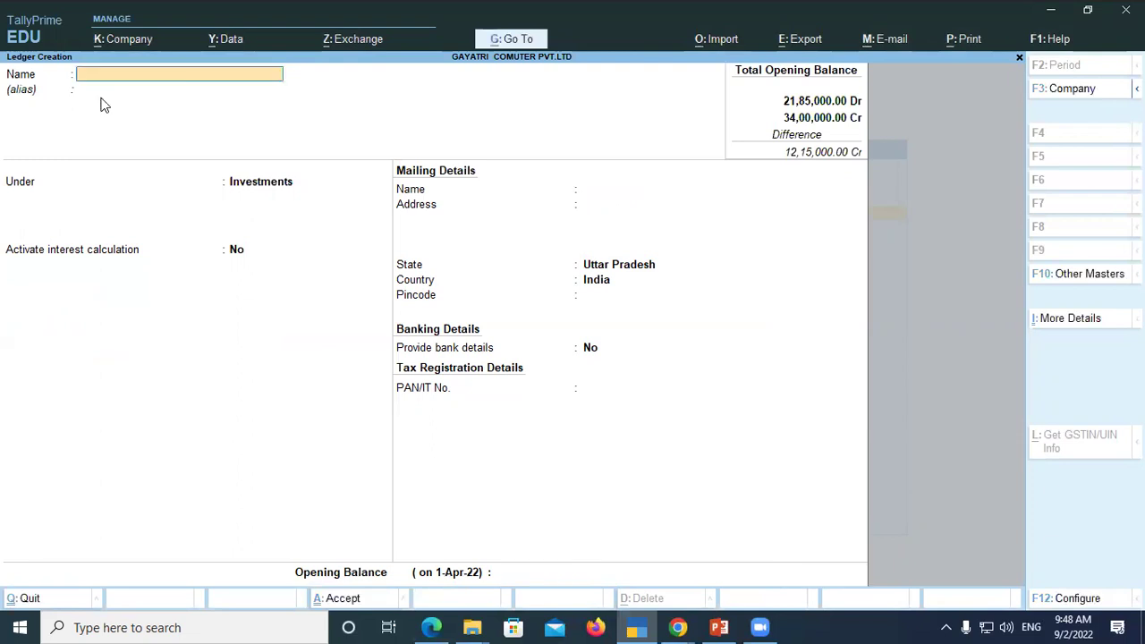
Switch to the PDF in Edge and examine the Current Assets entries, including Prepaid Rent and Closing Stock
{"action": "key", "text": "alt+Tab"}
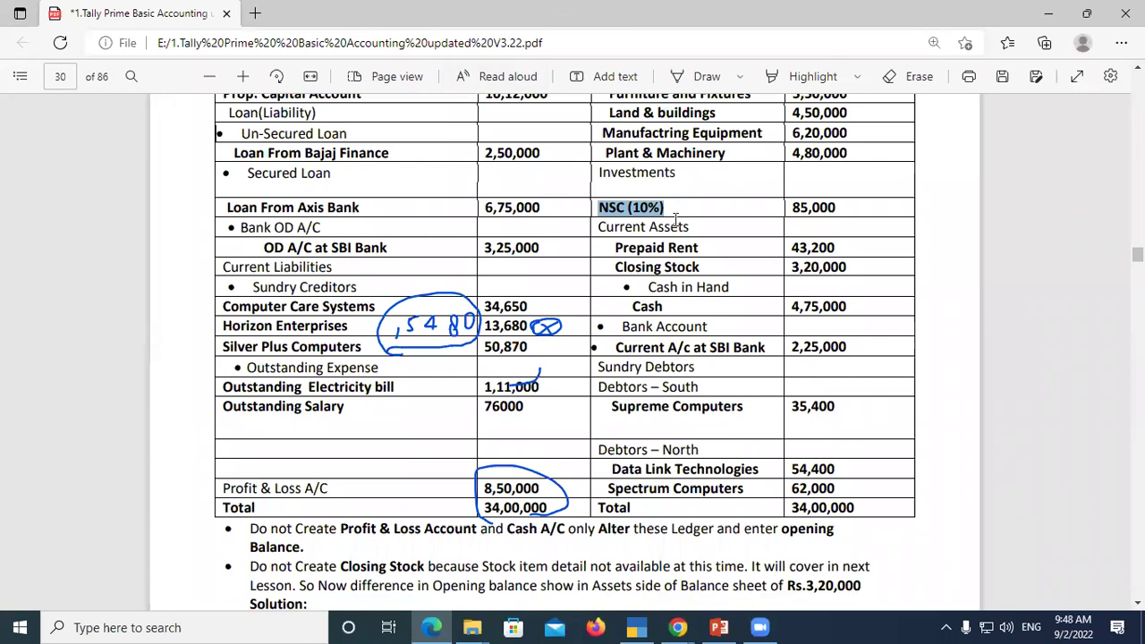
{"action": "left_click", "coordinate": [616, 208]}
{"action": "left_click_drag", "start_coordinate": [597, 207], "coordinate": [684, 206]}
{"action": "left_click_drag", "start_coordinate": [595, 228], "coordinate": [694, 229]}
{"action": "left_click", "coordinate": [701, 269]}
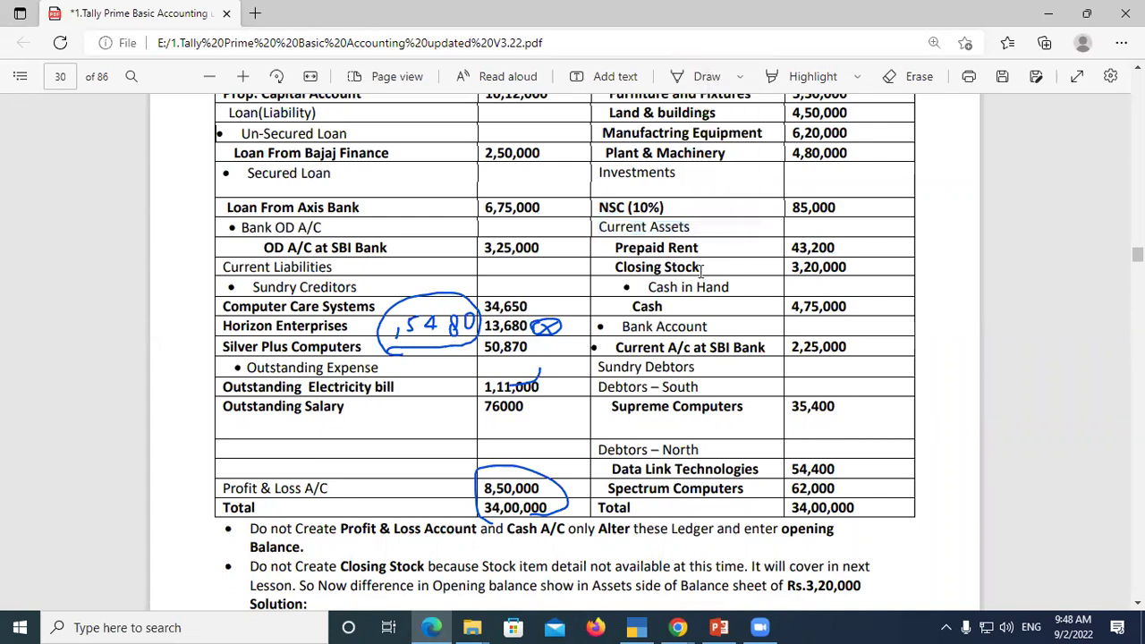
{"action": "left_click_drag", "start_coordinate": [614, 248], "coordinate": [699, 247]}
{"action": "left_click", "coordinate": [703, 265]}
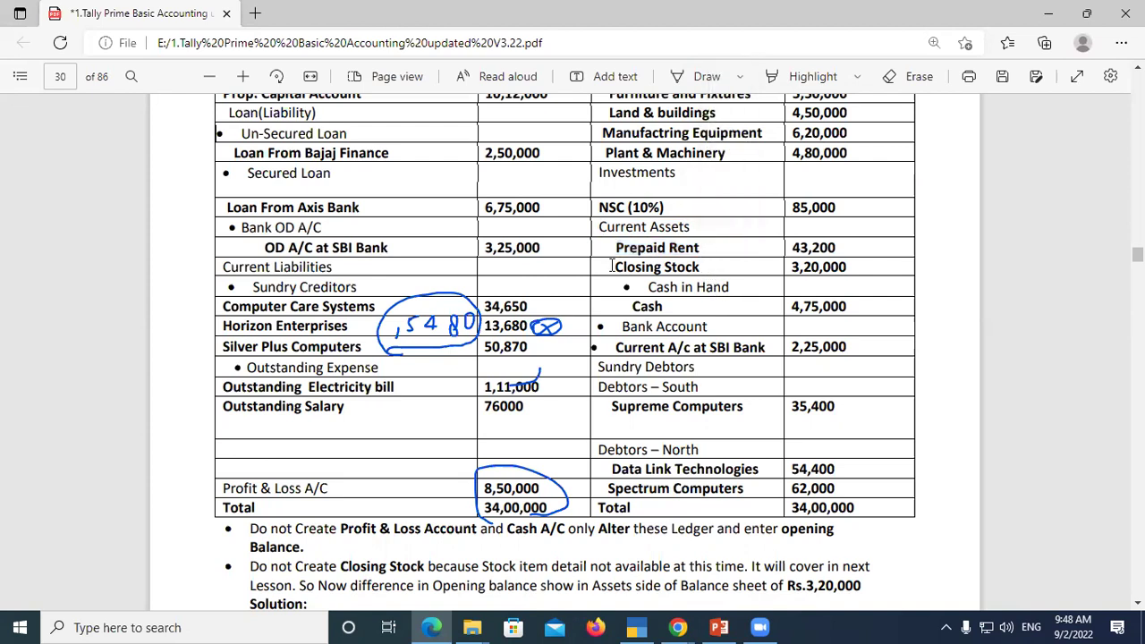
{"action": "left_click_drag", "start_coordinate": [612, 265], "coordinate": [701, 266]}
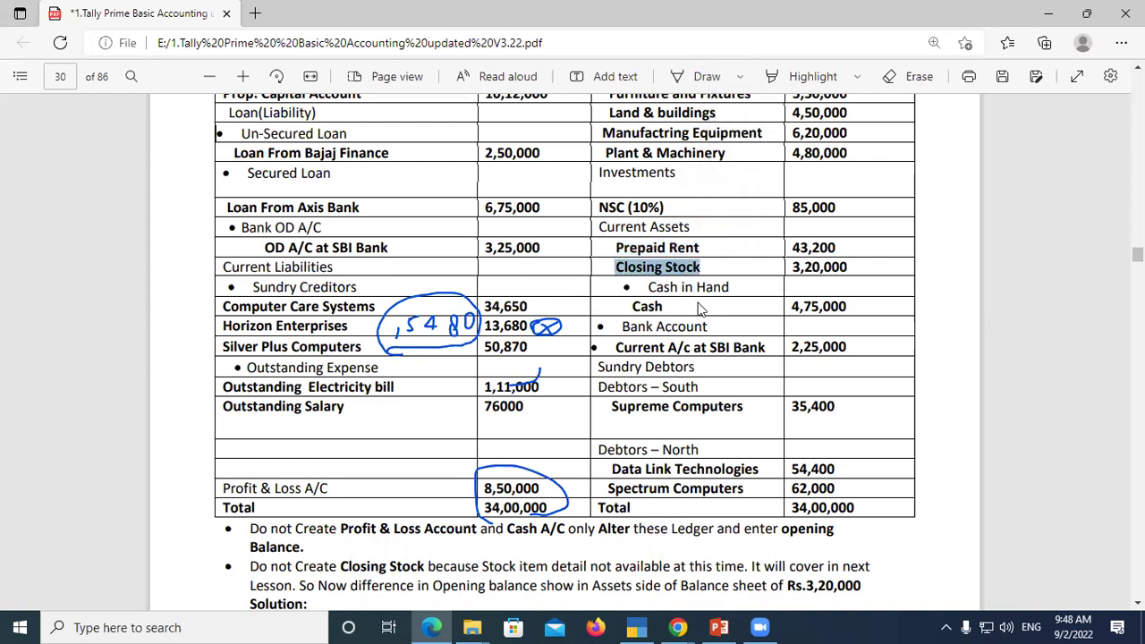
{"action": "left_click", "coordinate": [669, 273]}
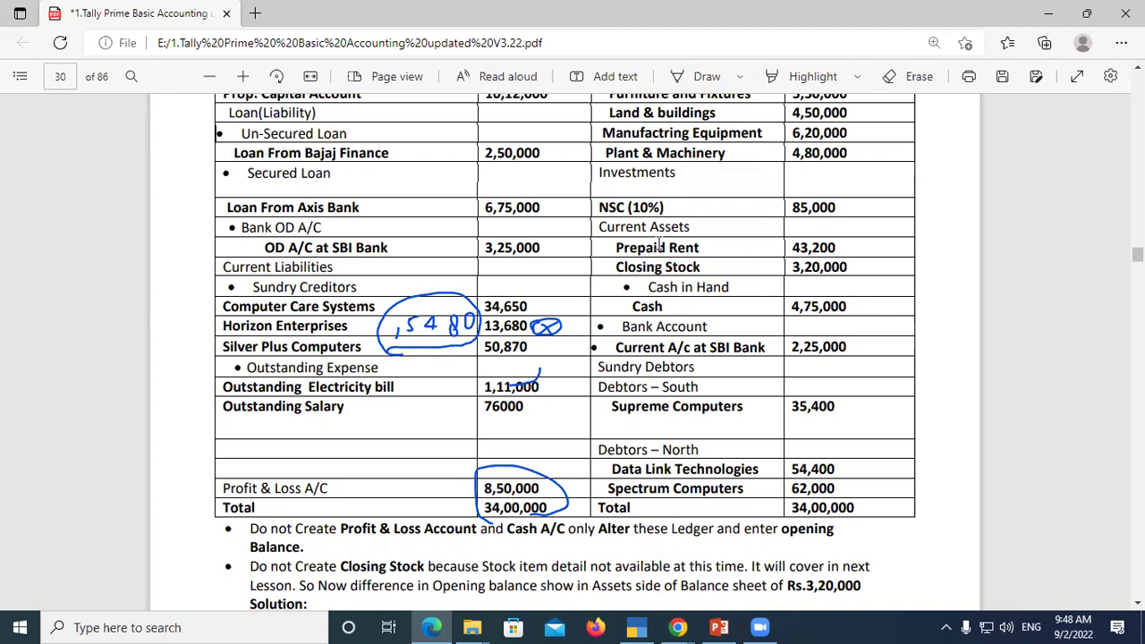
Examine the Prepaid Rent entry, its Current Assets heading and its amount in the PDF balance sheet
{"action": "left_click_drag", "start_coordinate": [614, 248], "coordinate": [702, 248]}
{"action": "left_click", "coordinate": [709, 266]}
{"action": "double_click", "coordinate": [686, 248]}
{"action": "left_click", "coordinate": [796, 247]}
{"action": "left_click_drag", "start_coordinate": [793, 247], "coordinate": [845, 248]}
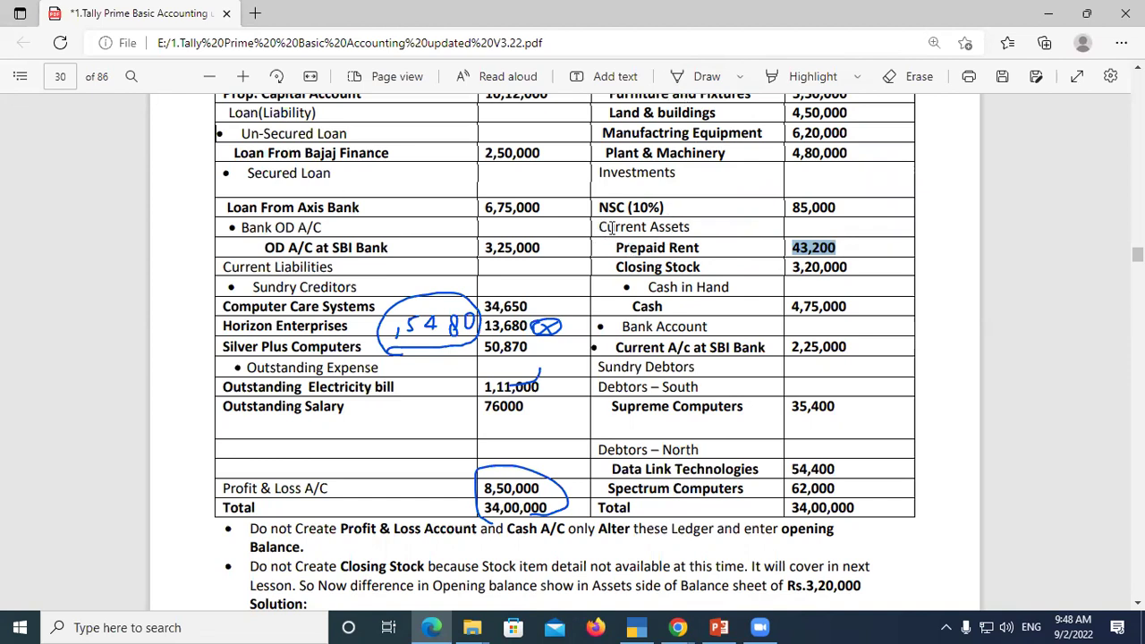
{"action": "left_click_drag", "start_coordinate": [599, 227], "coordinate": [709, 232]}
{"action": "left_click", "coordinate": [723, 268]}
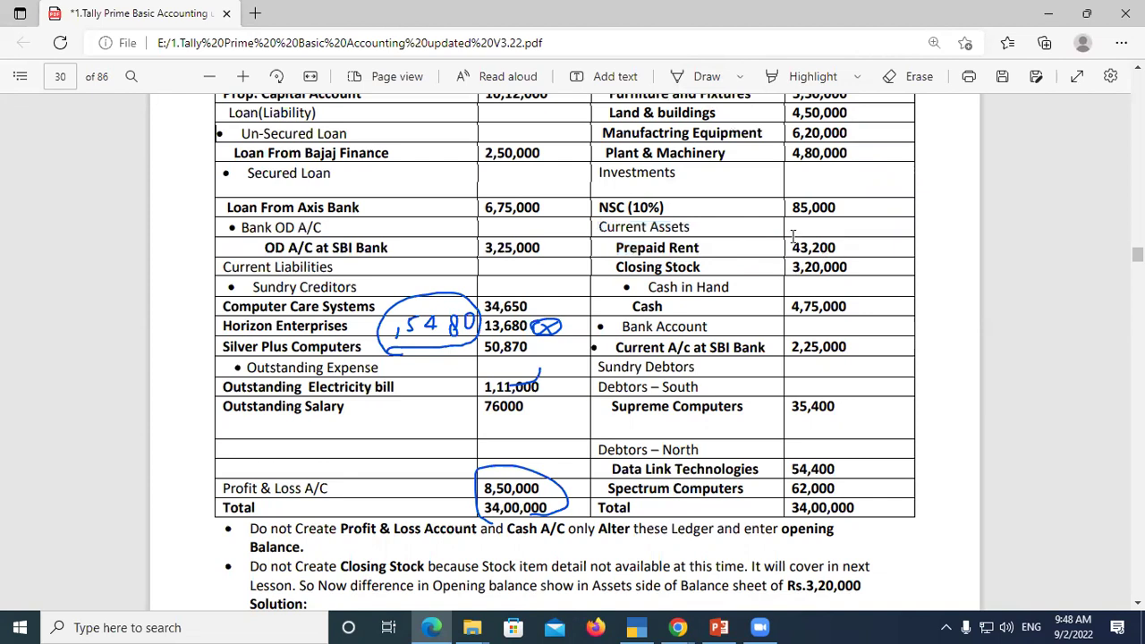
{"action": "double_click", "coordinate": [823, 248]}
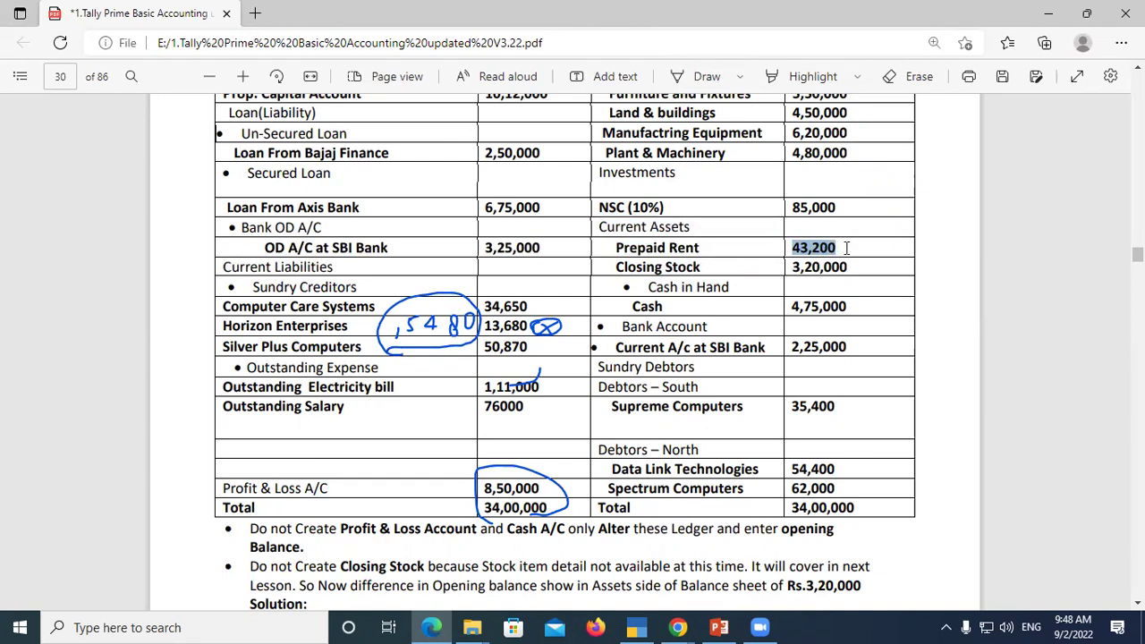
Copy the Prepaid Rent name from the PDF and use it to name a new ledger in TallyPrime
{"action": "left_click", "coordinate": [633, 248]}
{"action": "left_click_drag", "start_coordinate": [615, 248], "coordinate": [702, 251]}
{"action": "key", "text": "ctrl+c"}
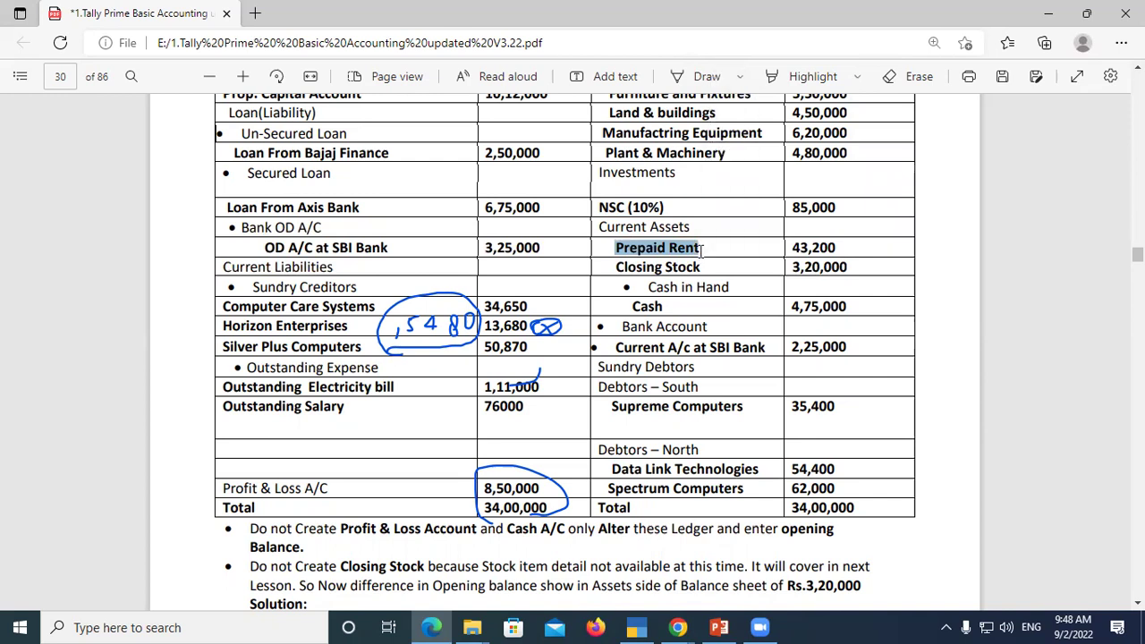
{"action": "key", "text": "alt+Tab"}
{"action": "key", "text": "ctrl+v"}
{"action": "key", "text": "Return"}
{"action": "key", "text": "Return"}
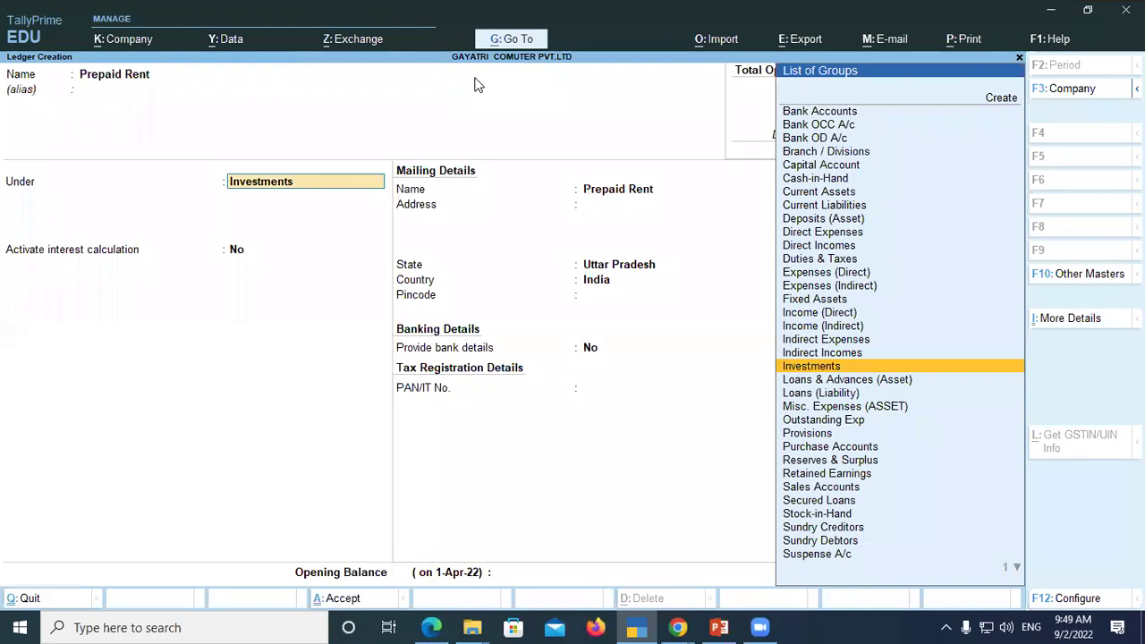
Place the Prepaid Rent ledger under Current Assets, keeping interest calculation off and the default statutory, mailing, bank and tax details
{"action": "type", "text": "Cure"}
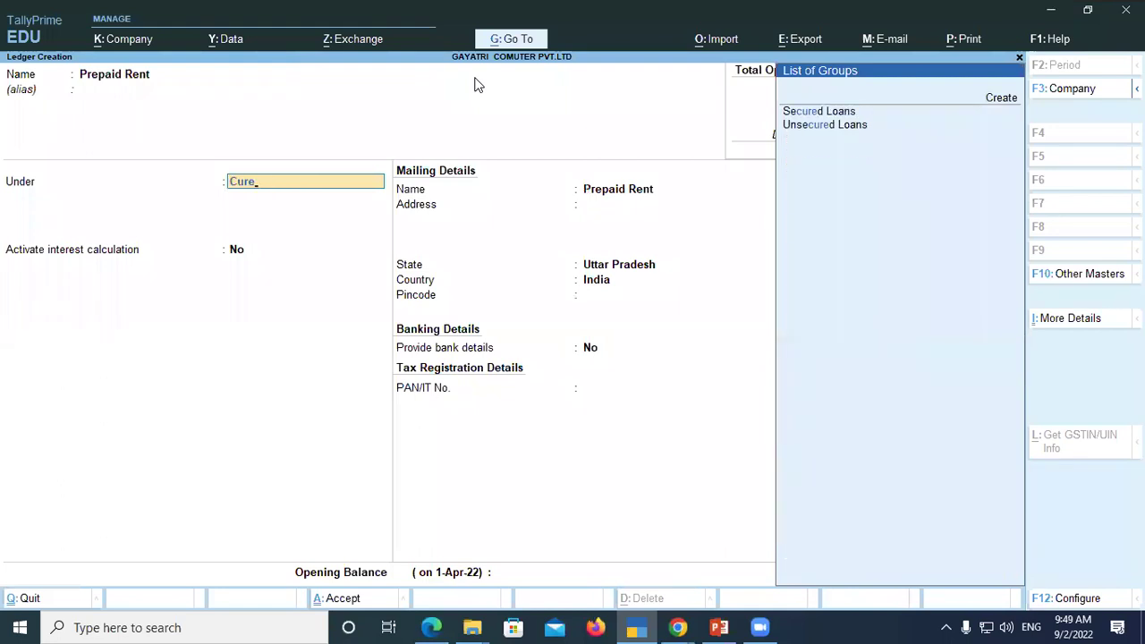
{"action": "key", "text": "BackSpace"}
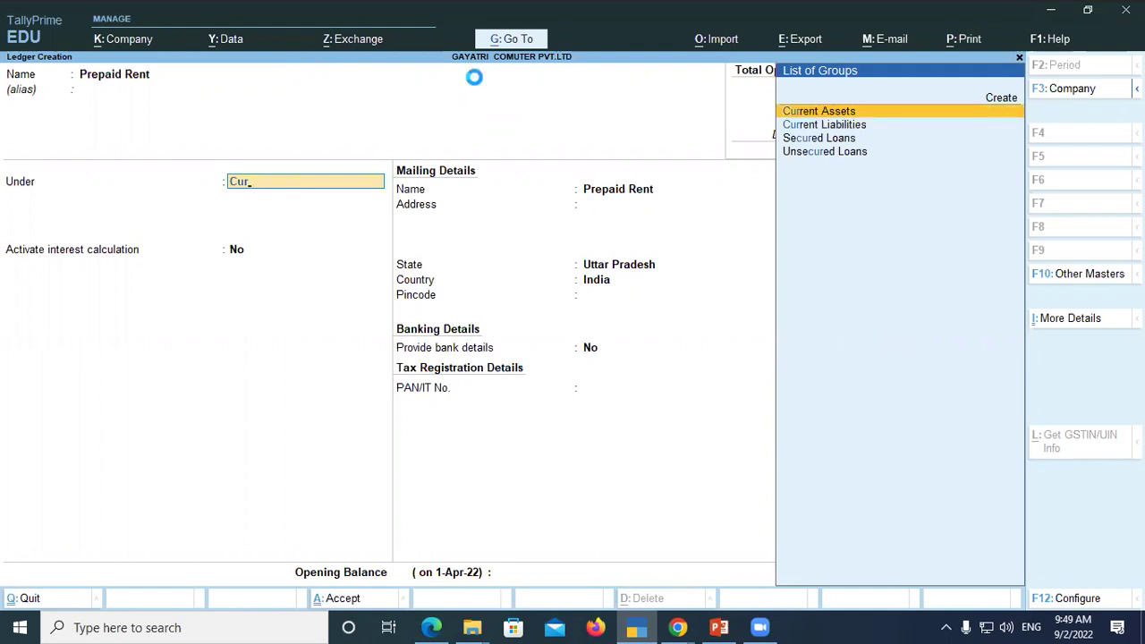
{"action": "key", "text": "Return"}
{"action": "key", "text": "Return"}
{"action": "key", "text": "Return"}
{"action": "key", "text": "Return"}
{"action": "key", "text": "Return"}
{"action": "key", "text": "Return"}
{"action": "key", "text": "Return"}
{"action": "key", "text": "Return"}
{"action": "key", "text": "Return"}
{"action": "key", "text": "Return"}
{"action": "key", "text": "Return"}
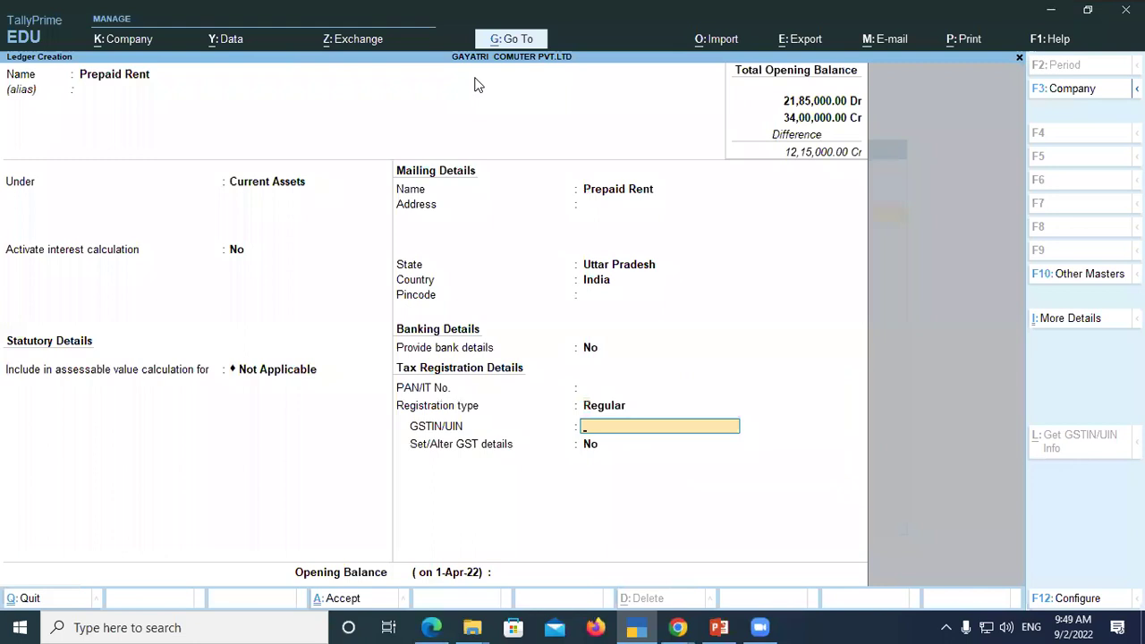
{"action": "key", "text": "Return"}
{"action": "key", "text": "Return"}
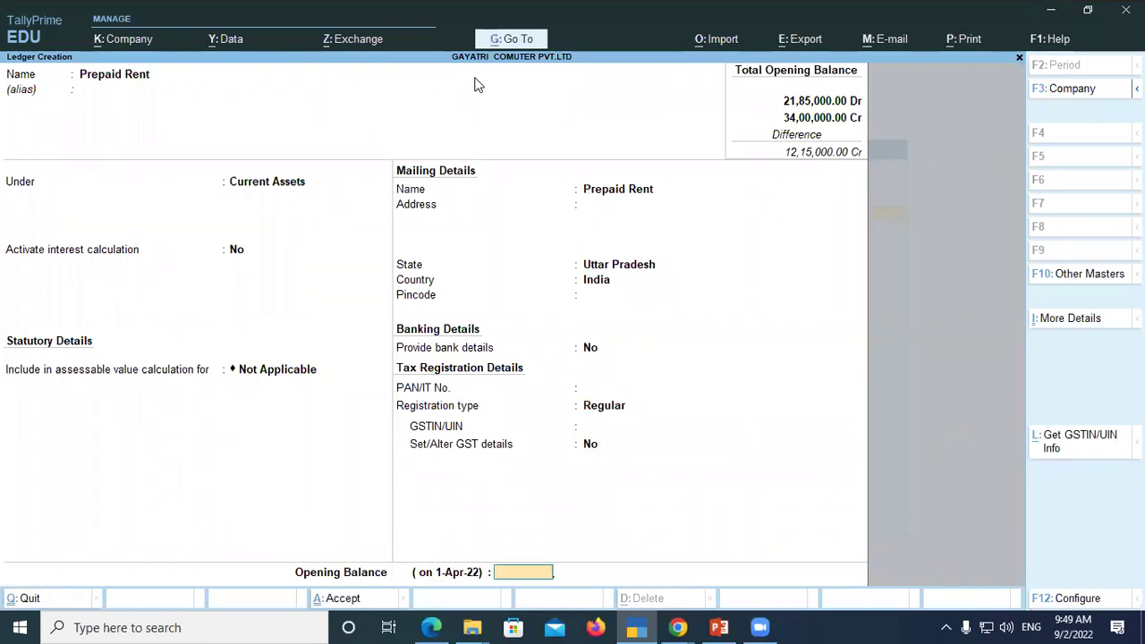
Check the Prepaid Rent amount in the PDF, set the ledger's opening balance to 43,200 Dr, and save it
{"action": "key", "text": "alt+Tab"}
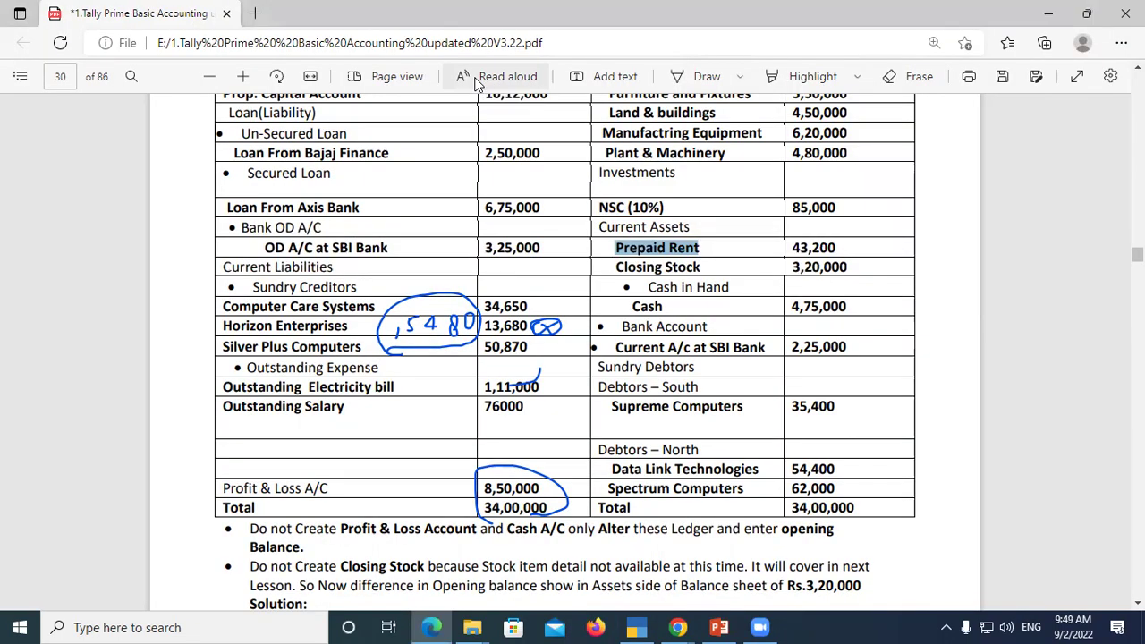
{"action": "key", "text": "alt+Tab"}
{"action": "type", "text": "43,200"}
{"action": "key", "text": "Return"}
{"action": "key", "text": "Return"}
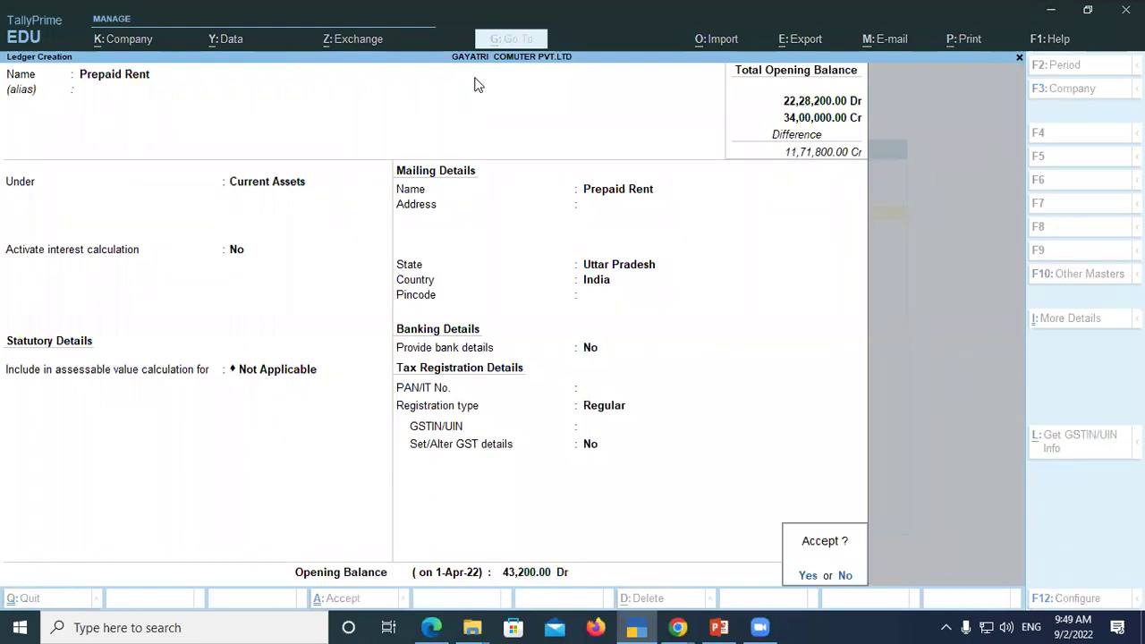
{"action": "key", "text": "Return"}
Switch to the PDF in Edge and examine Closing Stock in relation to the balance sheet's heading date and assets total
{"action": "key", "text": "alt+Tab"}
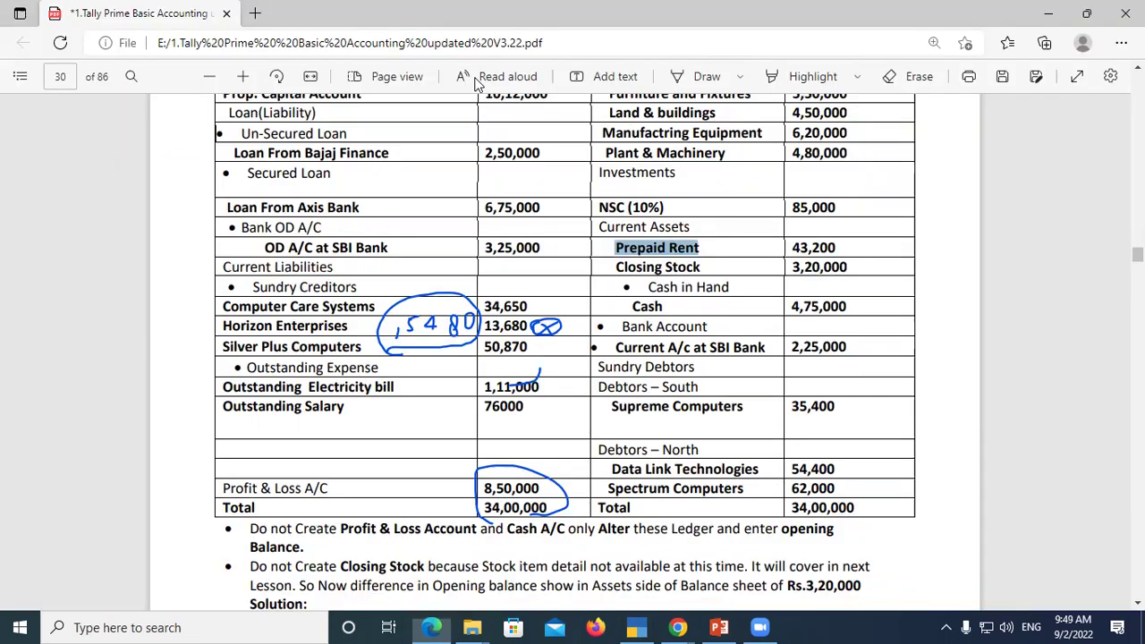
{"action": "left_click", "coordinate": [669, 267]}
{"action": "left_click_drag", "start_coordinate": [616, 267], "coordinate": [705, 272]}
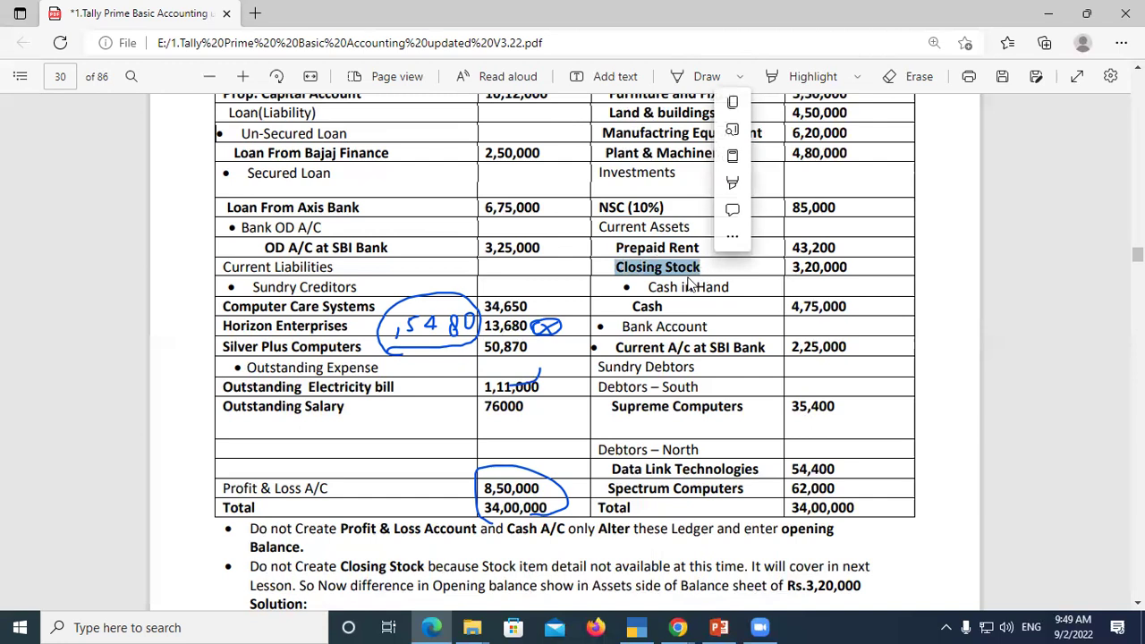
{"action": "left_click", "coordinate": [719, 270]}
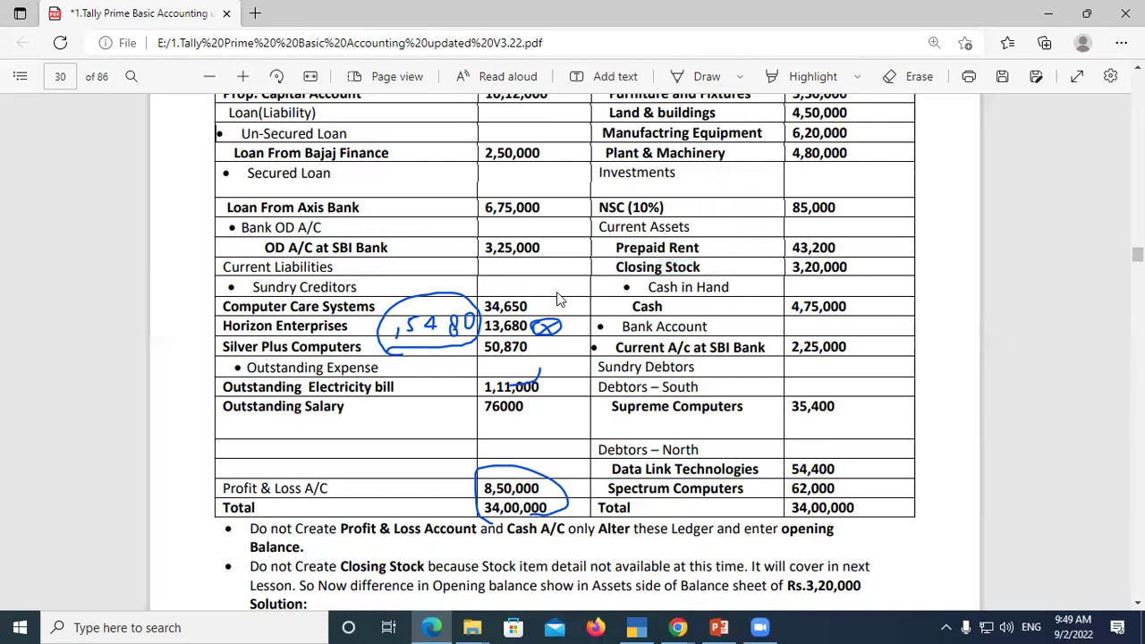
{"action": "scroll", "coordinate": [437, 282], "scroll_direction": "up", "scroll_amount": 3}
{"action": "scroll", "coordinate": [381, 233], "scroll_direction": "up", "scroll_amount": 2}
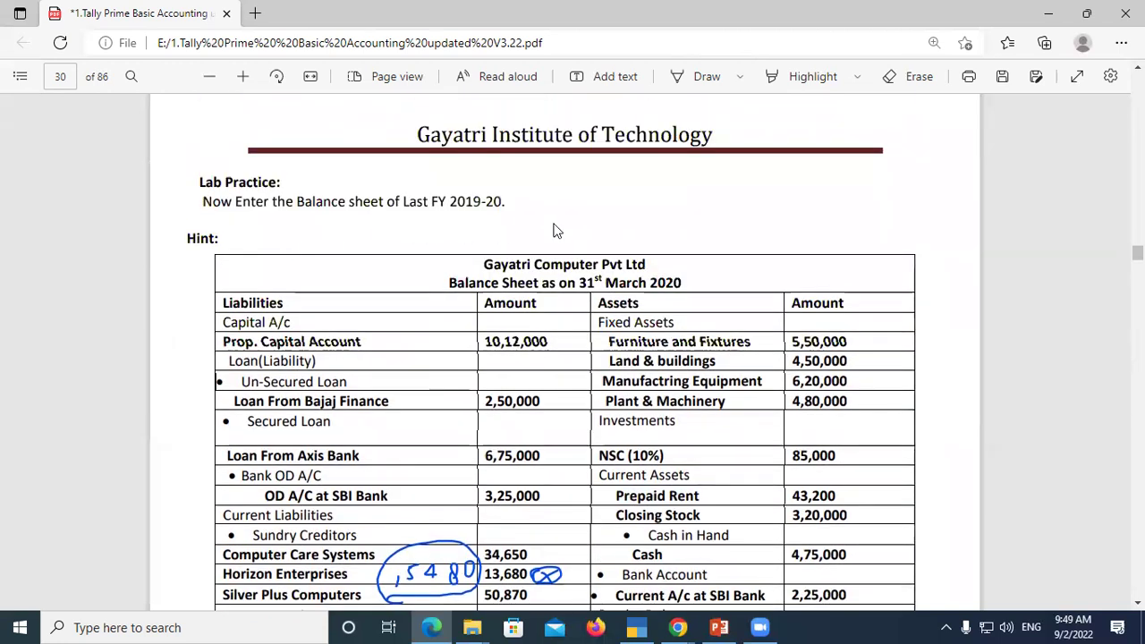
{"action": "scroll", "coordinate": [586, 292], "scroll_direction": "down", "scroll_amount": 8}
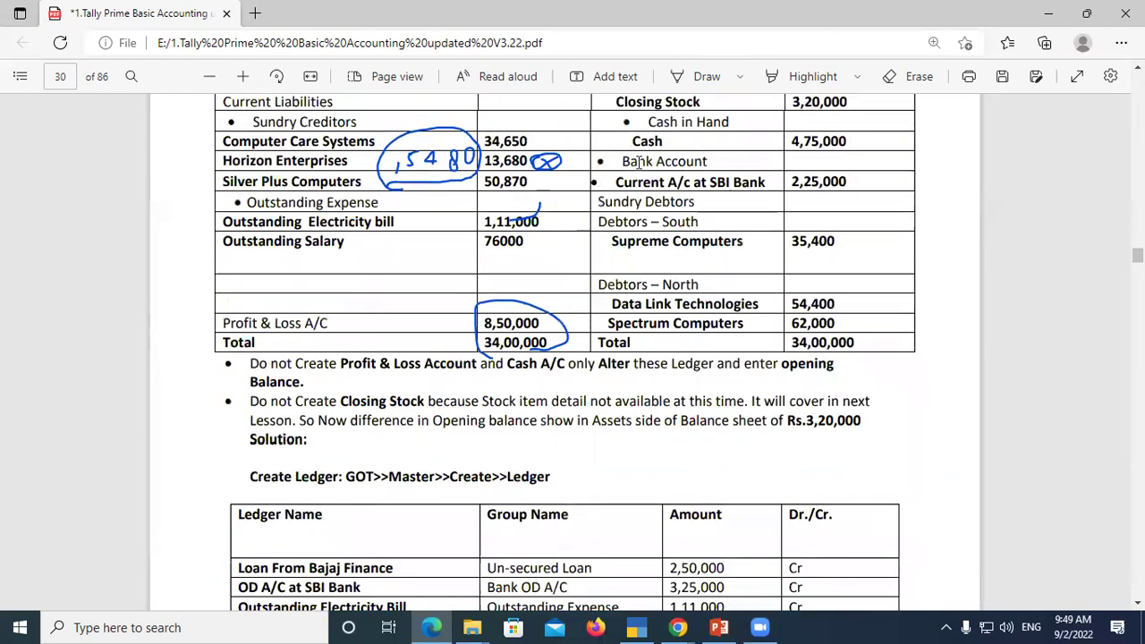
{"action": "scroll", "coordinate": [638, 182], "scroll_direction": "up", "scroll_amount": 1}
{"action": "left_click_drag", "start_coordinate": [615, 185], "coordinate": [702, 185]}
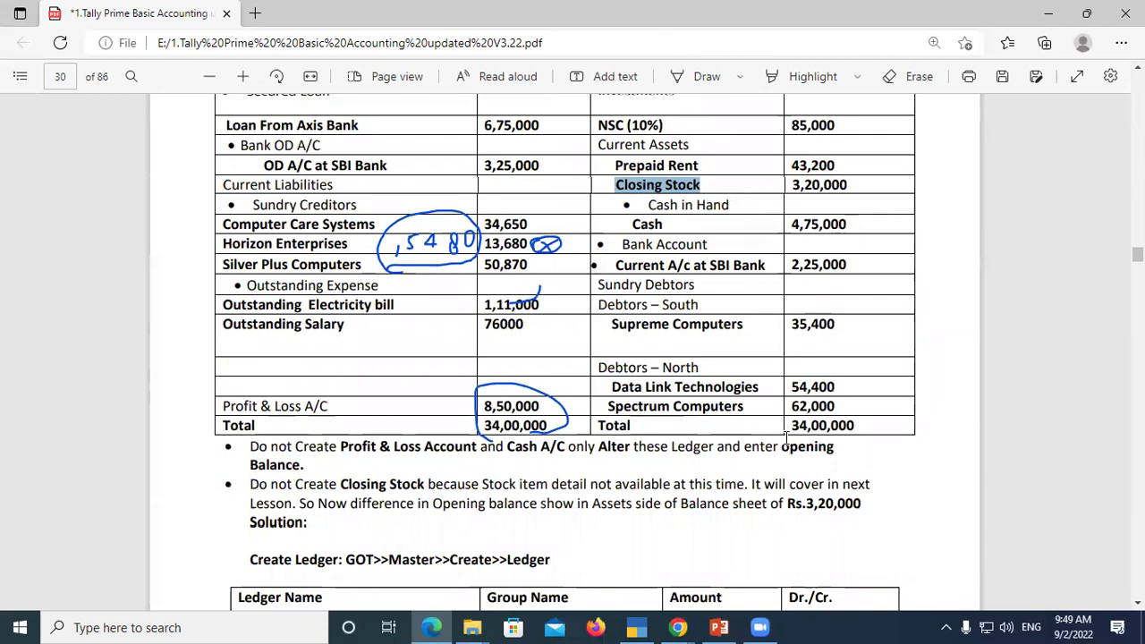
{"action": "left_click", "coordinate": [815, 424]}
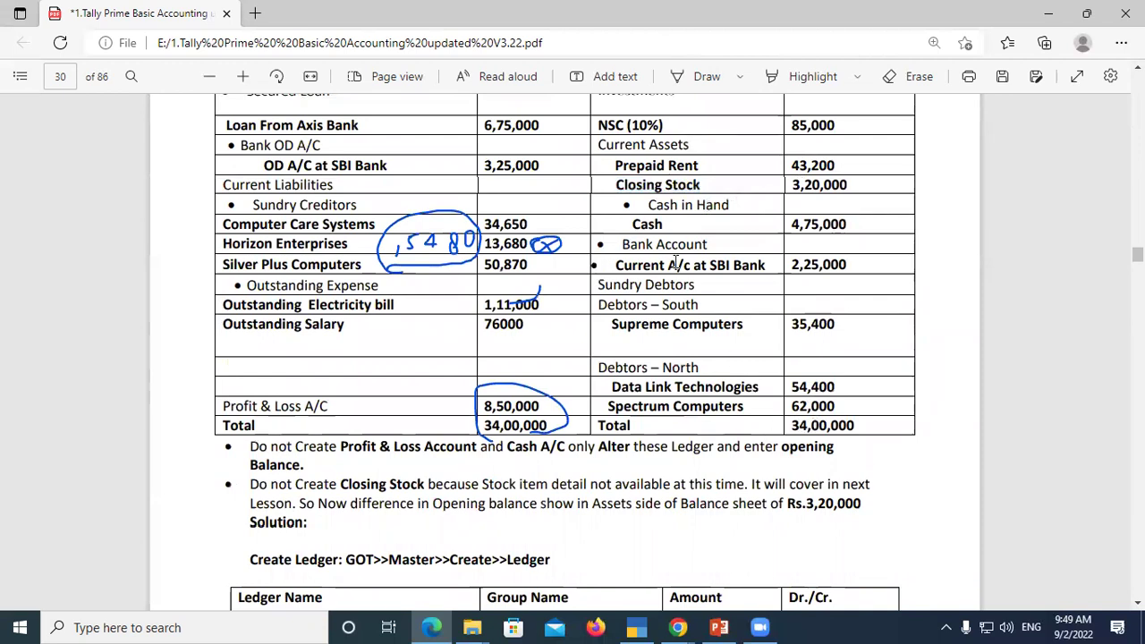
{"action": "left_click_drag", "start_coordinate": [619, 184], "coordinate": [702, 185]}
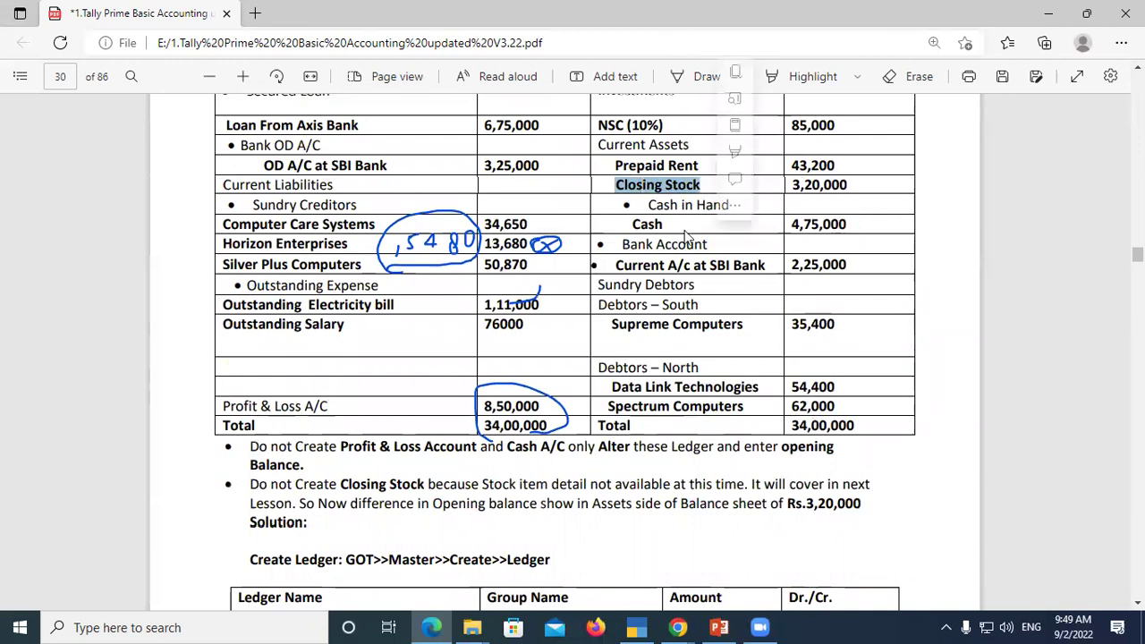
{"action": "scroll", "coordinate": [543, 259], "scroll_direction": "up", "scroll_amount": 3}
{"action": "scroll", "coordinate": [543, 260], "scroll_direction": "up", "scroll_amount": 1}
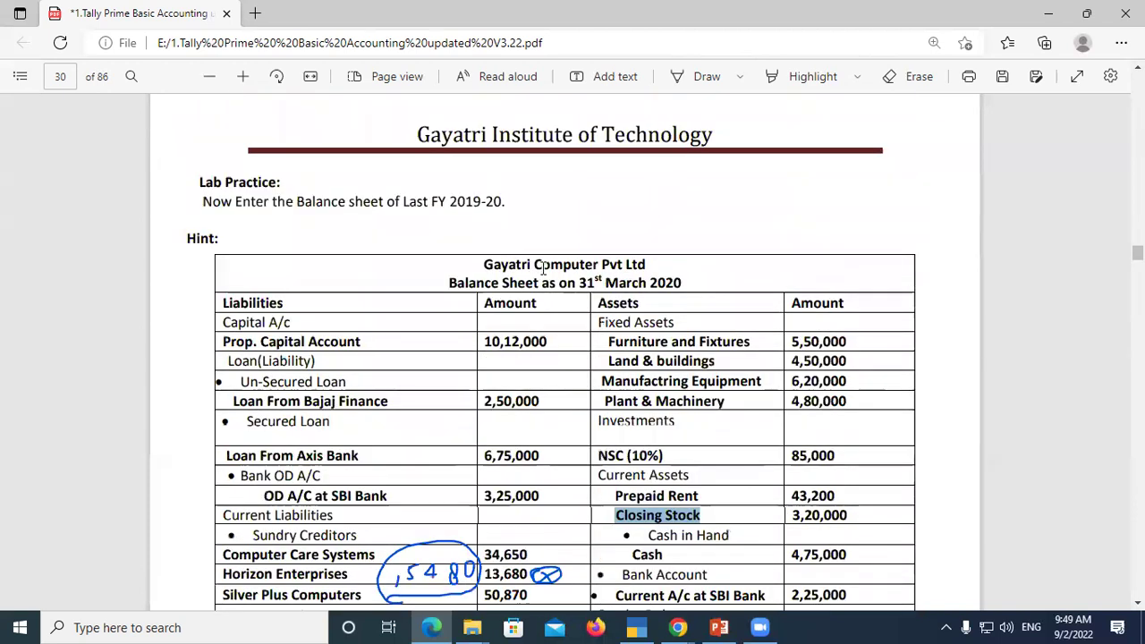
{"action": "scroll", "coordinate": [543, 269], "scroll_direction": "down", "scroll_amount": 4}
Examine the Closing Stock entry together with its amount under Current Assets in the PDF
{"action": "left_click", "coordinate": [663, 184]}
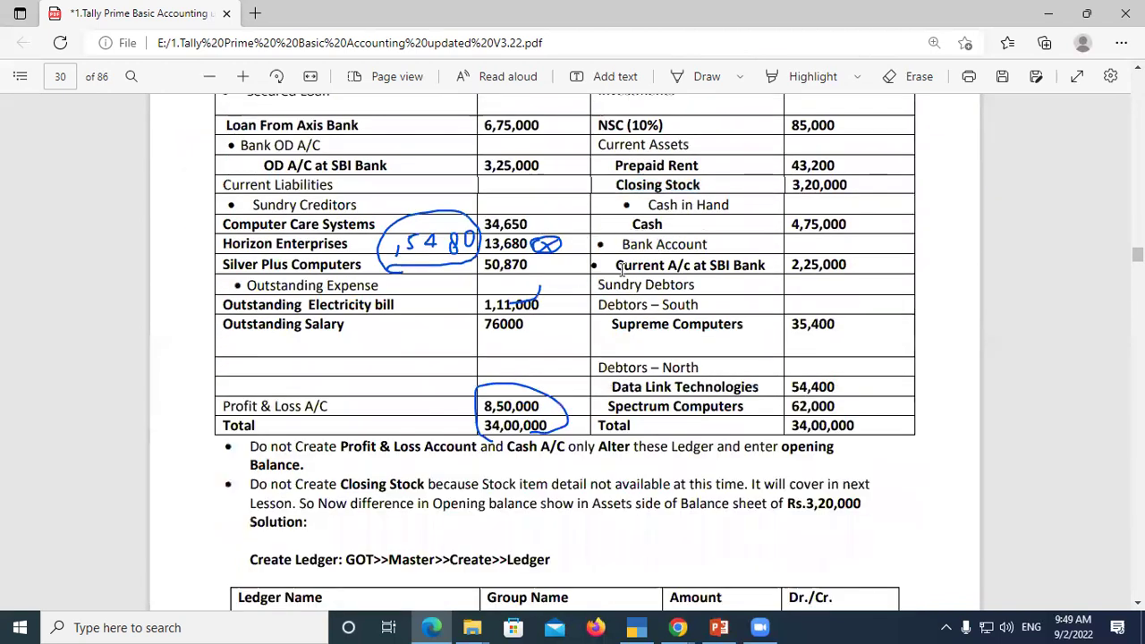
{"action": "left_click_drag", "start_coordinate": [616, 184], "coordinate": [702, 185]}
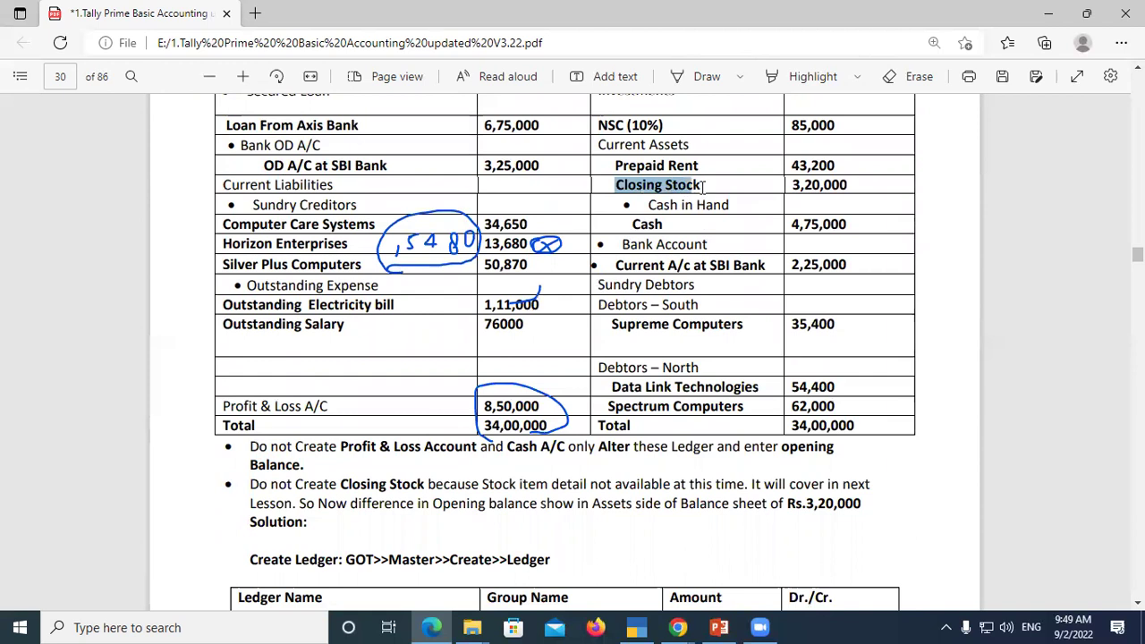
{"action": "left_click", "coordinate": [704, 187]}
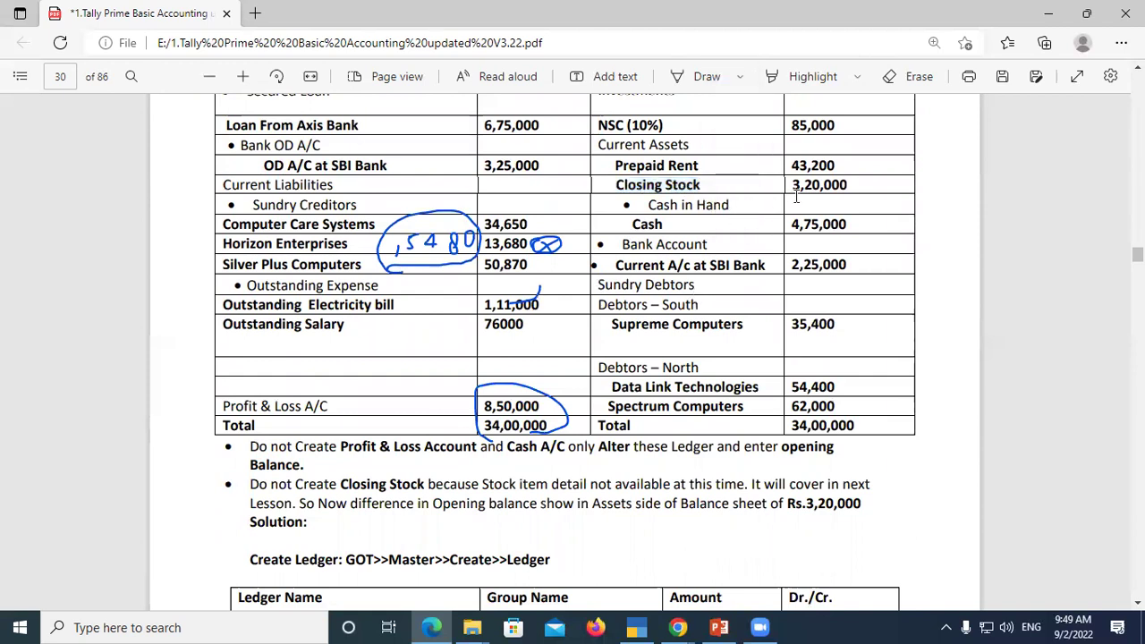
{"action": "left_click_drag", "start_coordinate": [790, 186], "coordinate": [857, 193]}
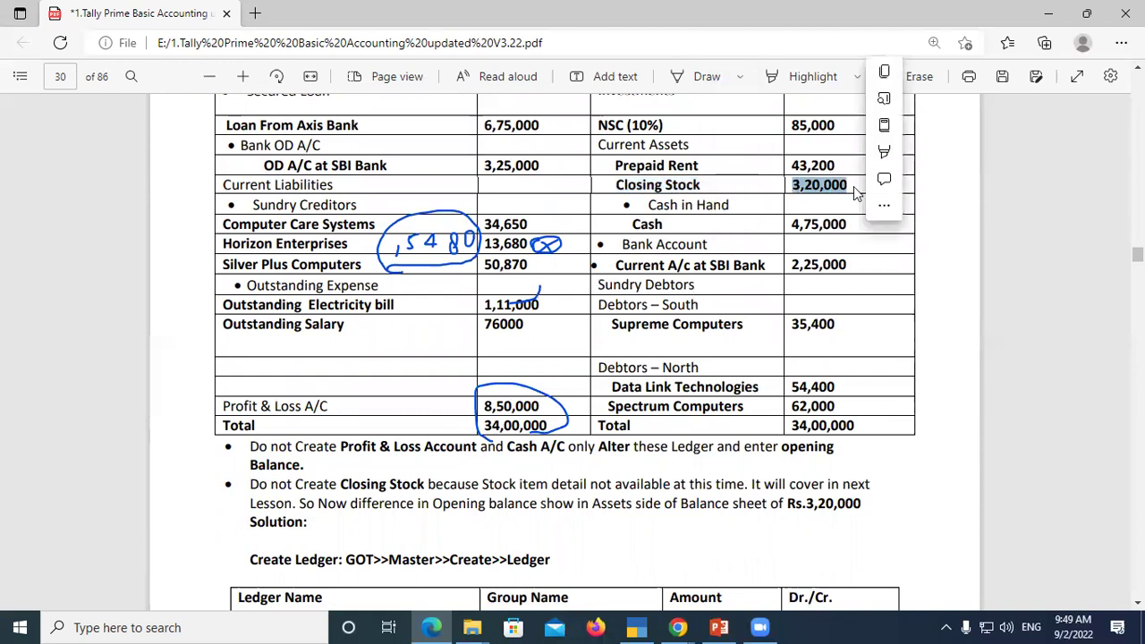
{"action": "left_click", "coordinate": [643, 184]}
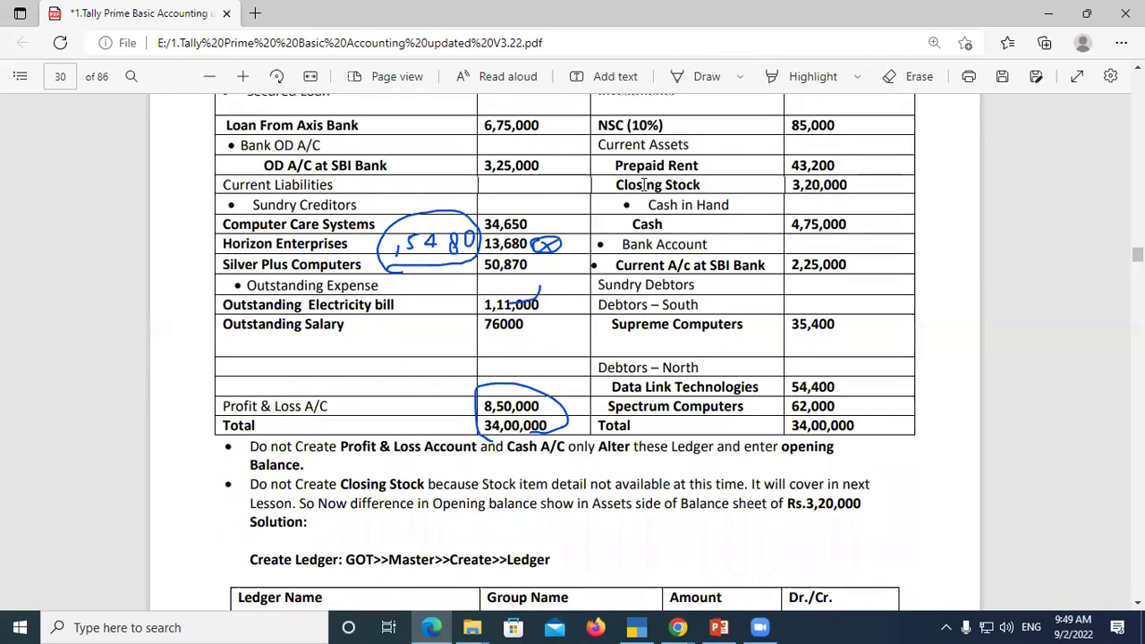
{"action": "left_click_drag", "start_coordinate": [614, 182], "coordinate": [707, 186]}
{"action": "left_click", "coordinate": [680, 253]}
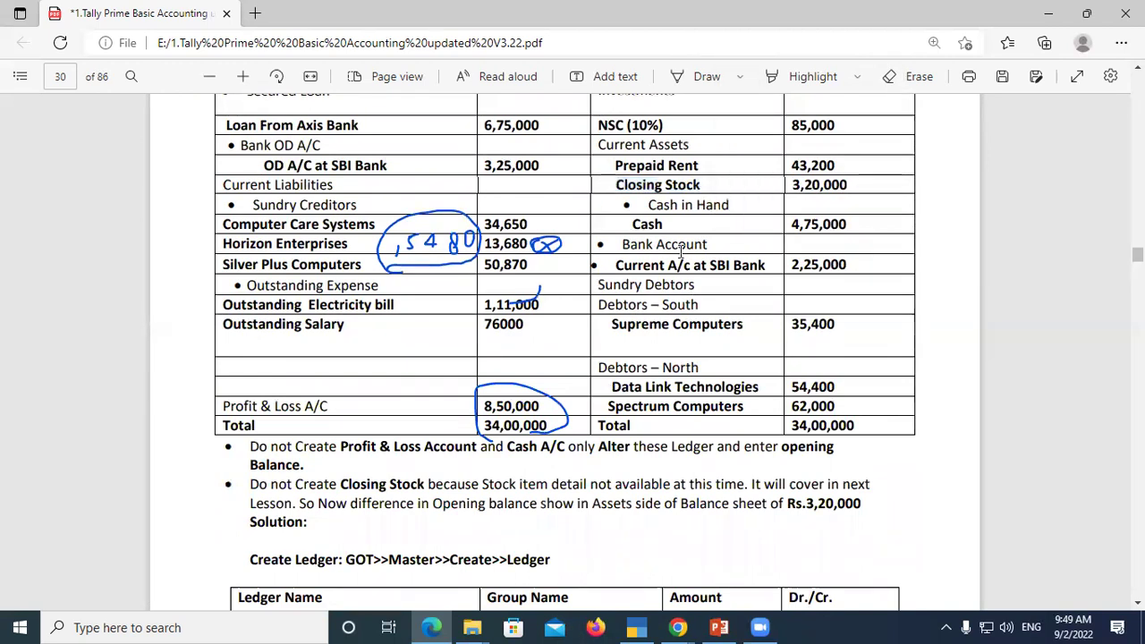
{"action": "left_click_drag", "start_coordinate": [791, 186], "coordinate": [863, 185]}
{"action": "left_click", "coordinate": [712, 194]}
{"action": "left_click_drag", "start_coordinate": [616, 184], "coordinate": [702, 192]}
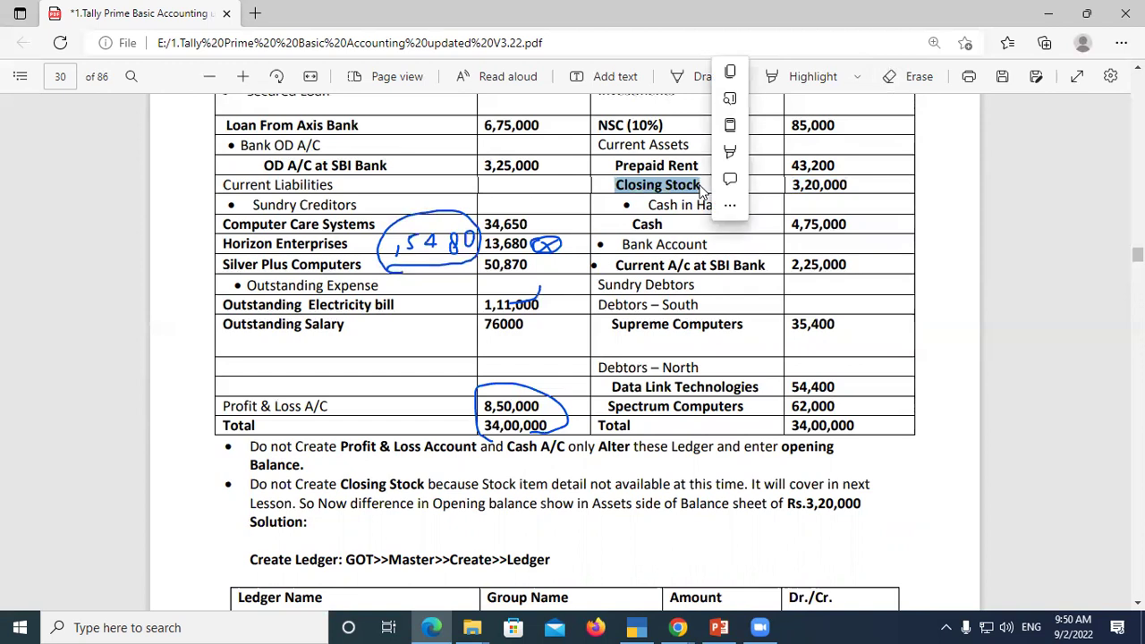
{"action": "left_click", "coordinate": [702, 185]}
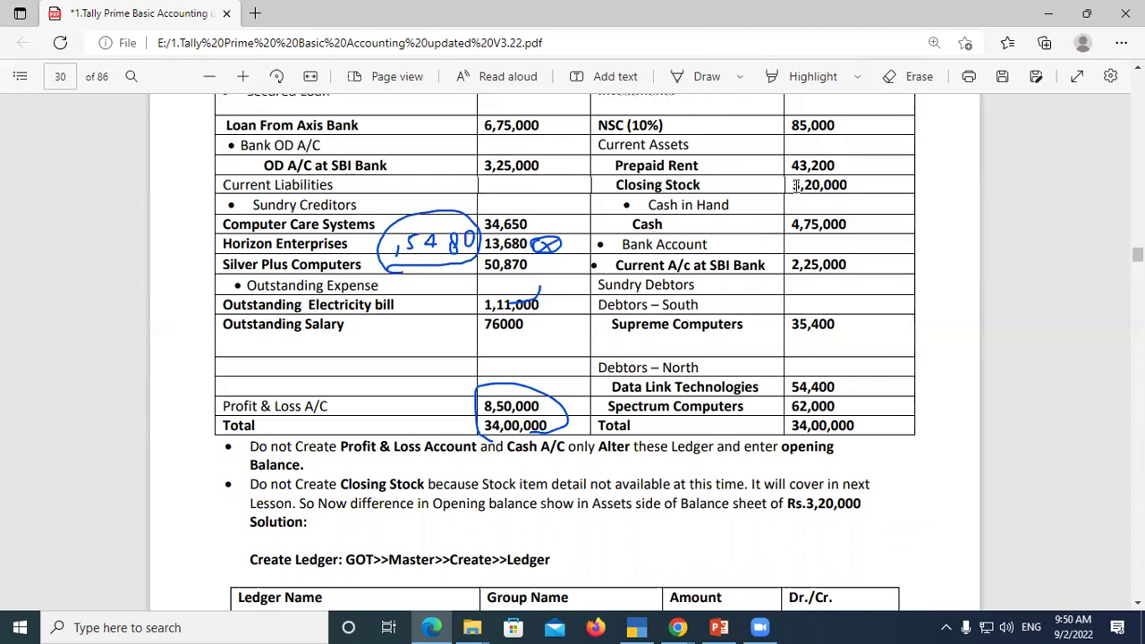
{"action": "left_click_drag", "start_coordinate": [792, 185], "coordinate": [853, 186]}
{"action": "left_click", "coordinate": [701, 185]}
{"action": "left_click_drag", "start_coordinate": [614, 185], "coordinate": [858, 188]}
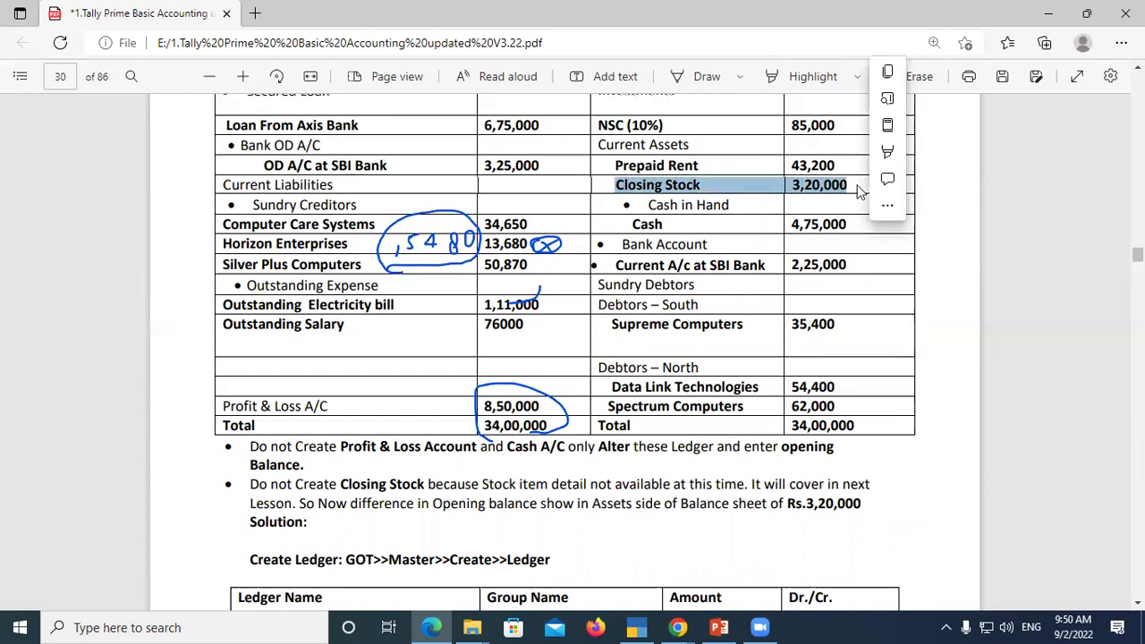
{"action": "left_click", "coordinate": [733, 176]}
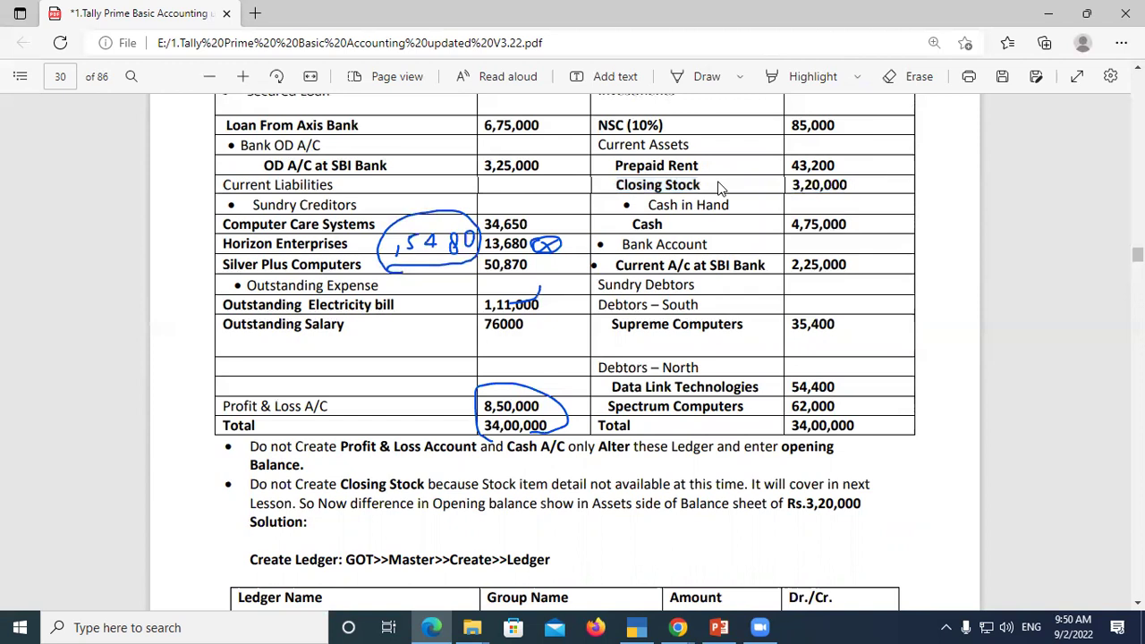
Copy the Current A/c at SBI Bank name from the PDF and use it to name a new ledger in TallyPrime
{"action": "left_click_drag", "start_coordinate": [664, 224], "coordinate": [625, 227]}
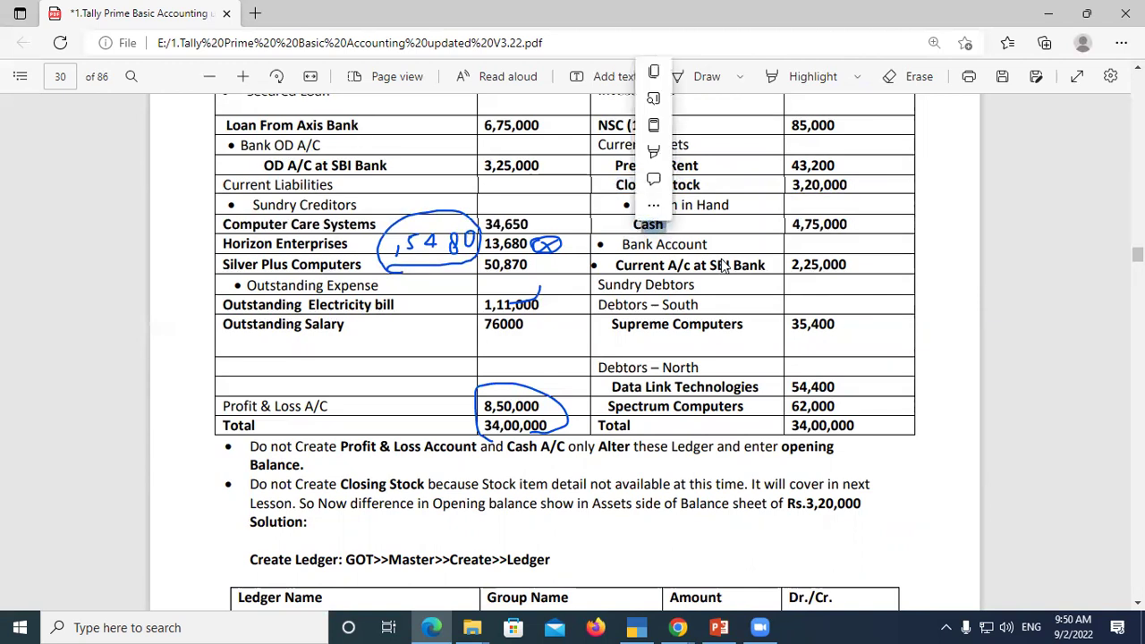
{"action": "left_click", "coordinate": [767, 344]}
{"action": "left_click_drag", "start_coordinate": [615, 264], "coordinate": [775, 272]}
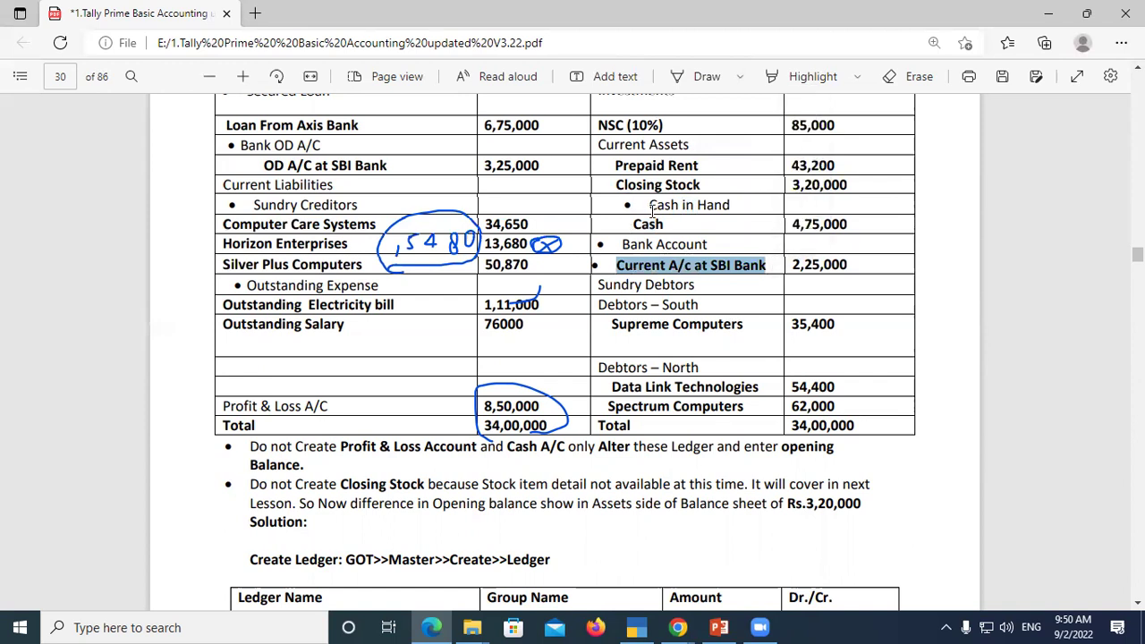
{"action": "key", "text": "alt+Tab"}
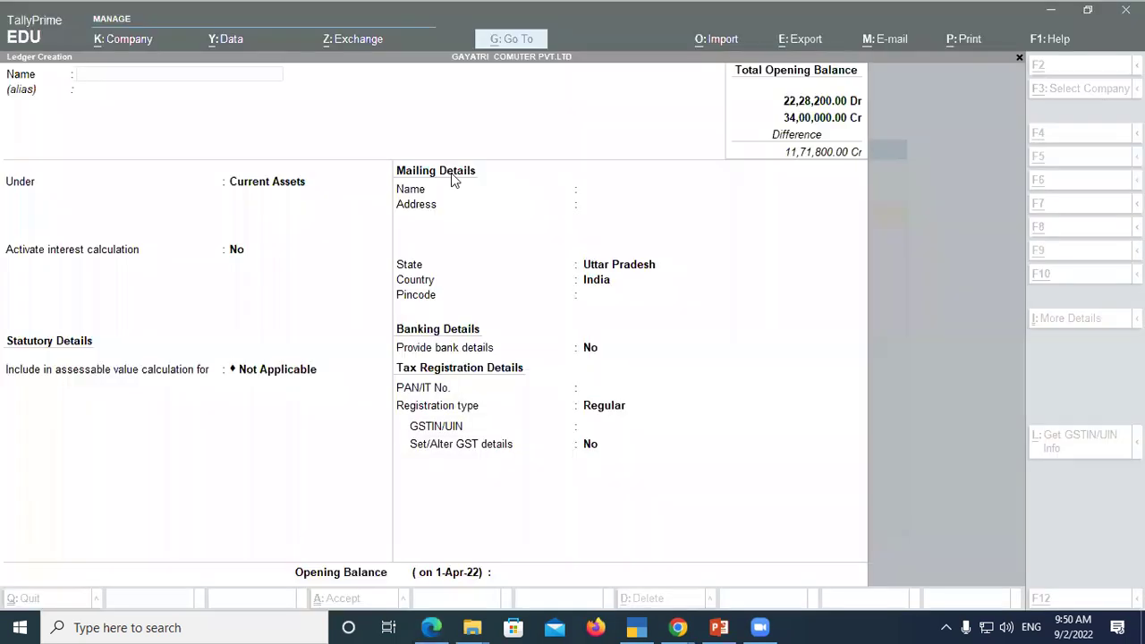
{"action": "key", "text": "ctrl+alt+v"}
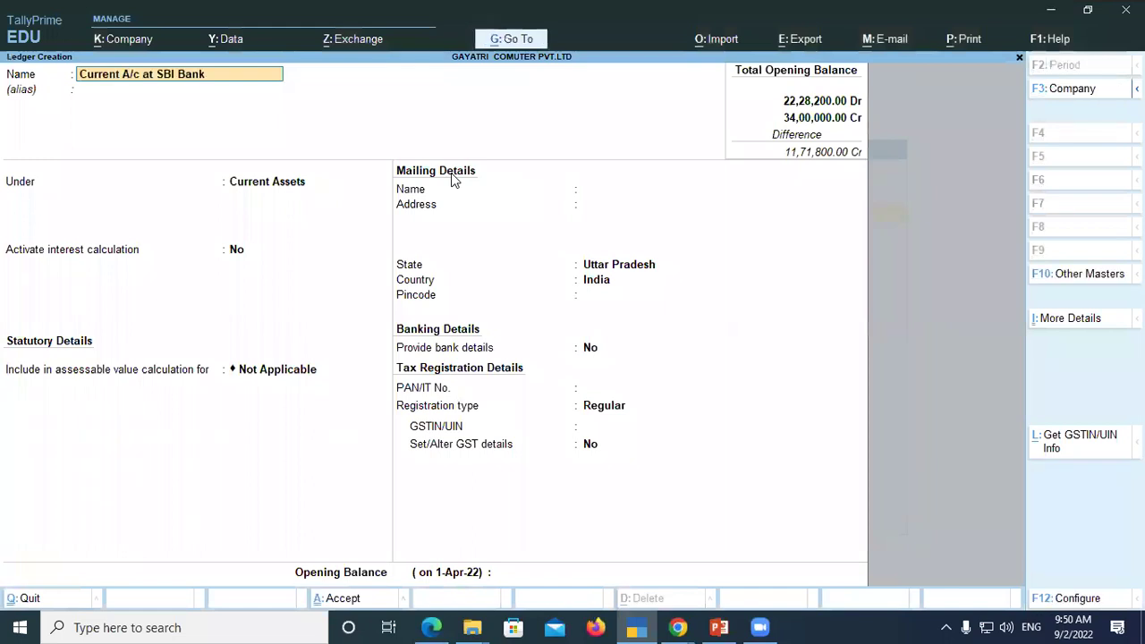
{"action": "key", "text": "Return"}
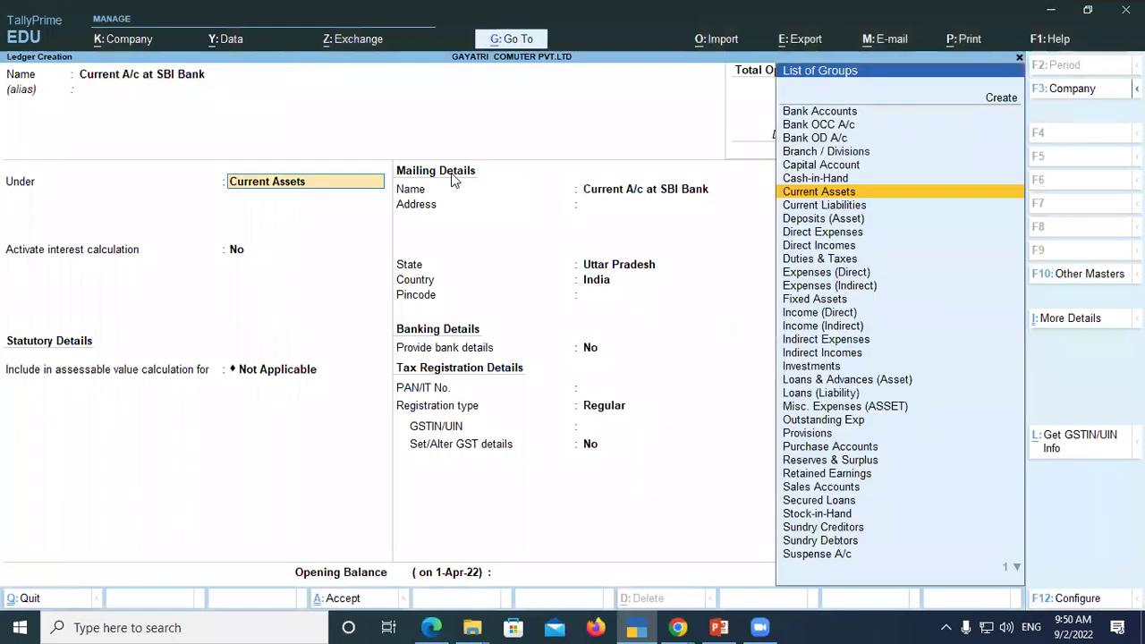
Place the Current A/c at SBI Bank ledger under Bank Accounts, keeping the default bank, mailing and tax details
{"action": "type", "text": "Ban"}
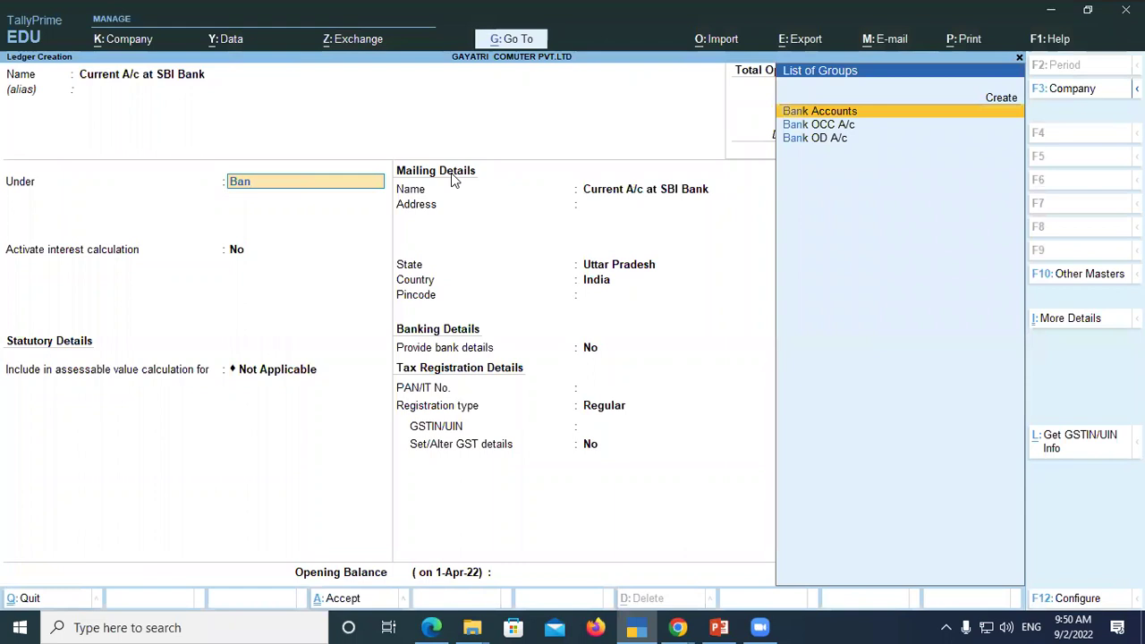
{"action": "key", "text": "Return"}
{"action": "key", "text": "Return"}
{"action": "key", "text": "Return"}
{"action": "key", "text": "Return"}
{"action": "key", "text": "Return"}
{"action": "key", "text": "Return"}
{"action": "key", "text": "Return"}
{"action": "key", "text": "Return"}
{"action": "key", "text": "Return"}
{"action": "key", "text": "Return"}
{"action": "key", "text": "Return"}
{"action": "key", "text": "Return"}
{"action": "key", "text": "Return"}
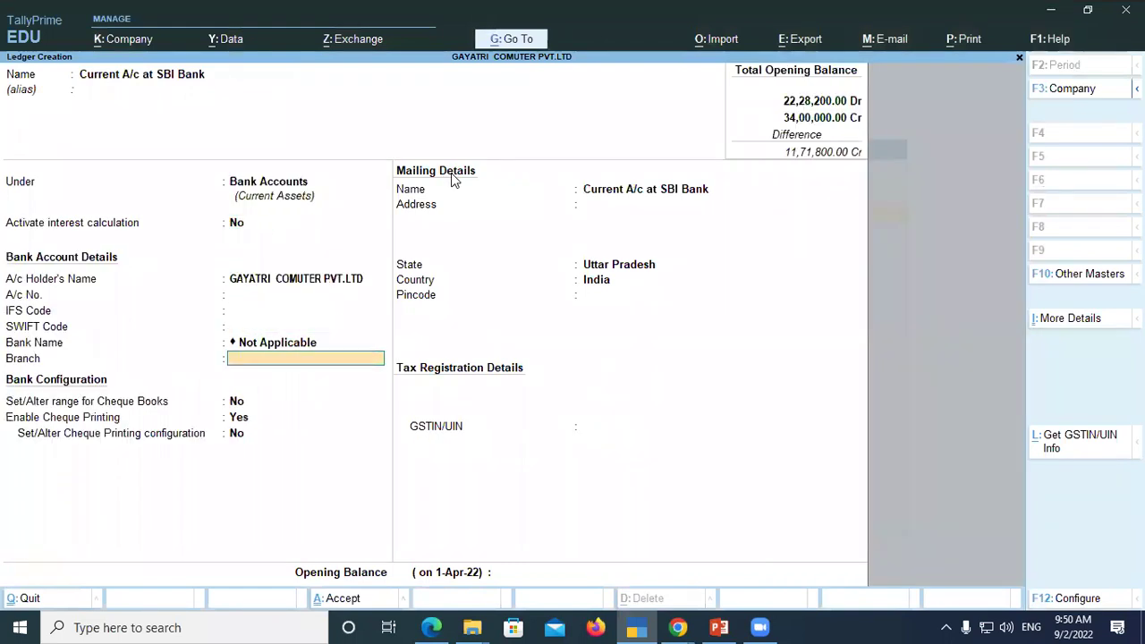
{"action": "key", "text": "Return"}
{"action": "key", "text": "Return"}
{"action": "key", "text": "Return"}
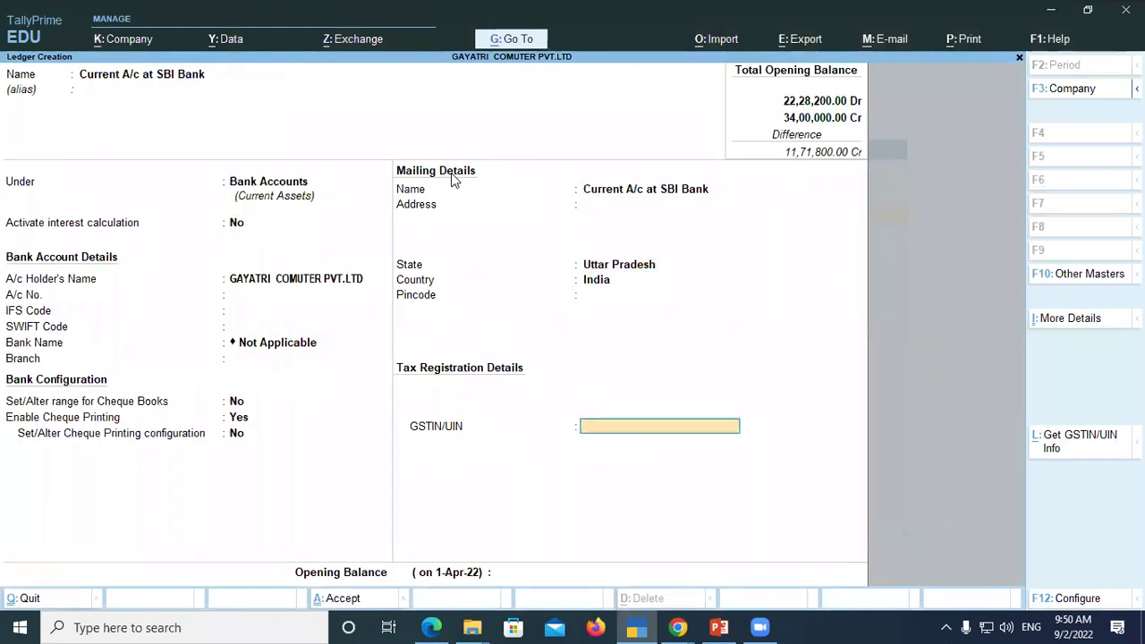
Set the SBI current account ledger's opening balance to 2,25,000 Dr and save the ledger
{"action": "type", "text": "225000"}
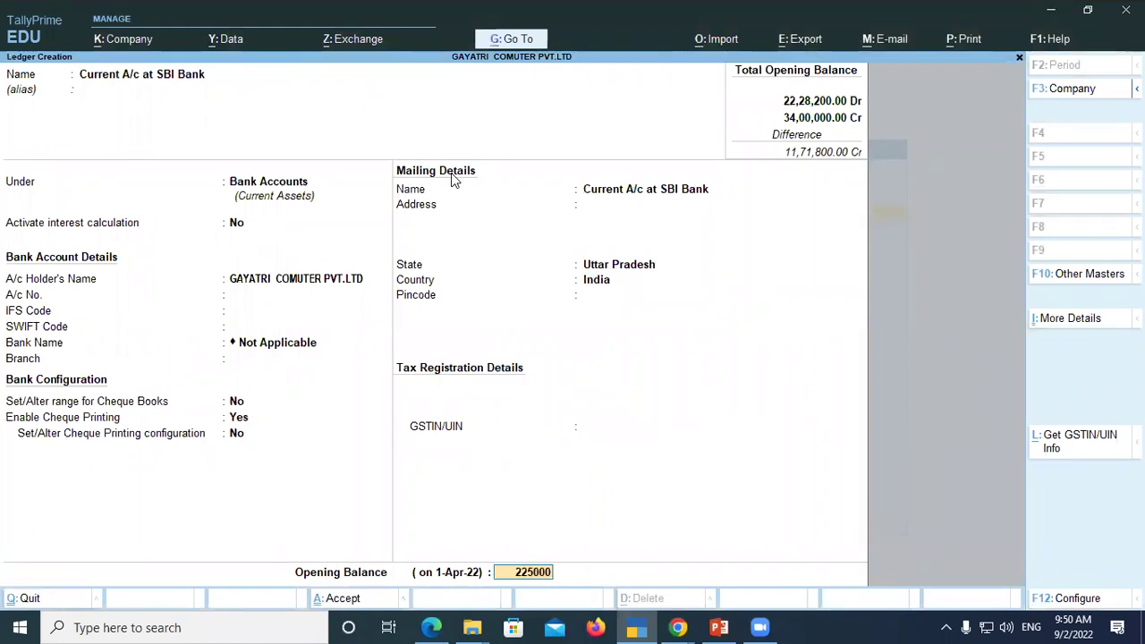
{"action": "type", "text": "0"}
{"action": "key", "text": "BackSpace"}
{"action": "key", "text": "Return"}
{"action": "key", "text": "Return"}
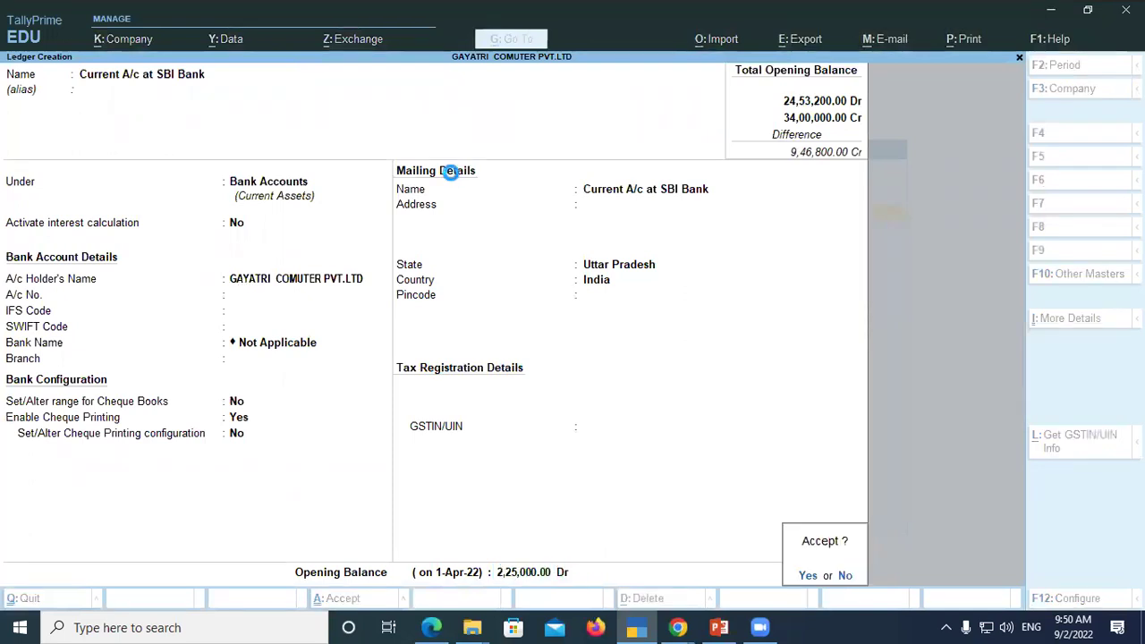
{"action": "key", "text": "y"}
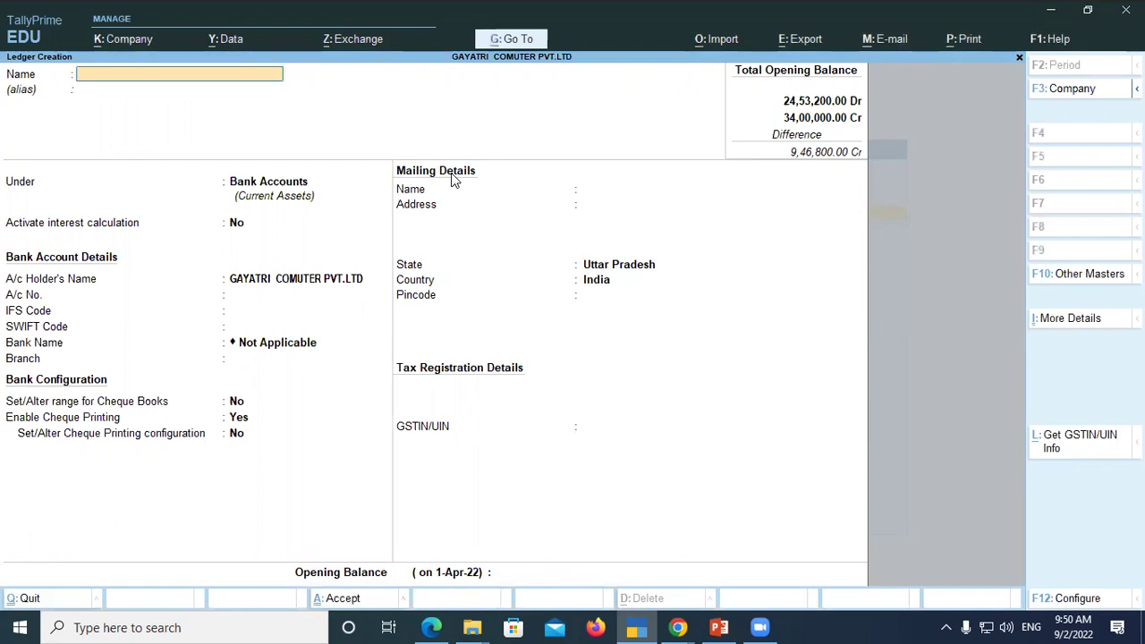
Switch to the PDF in Edge and examine the Sundry Debtors section with its South and North parties
{"action": "key", "text": "alt+Tab"}
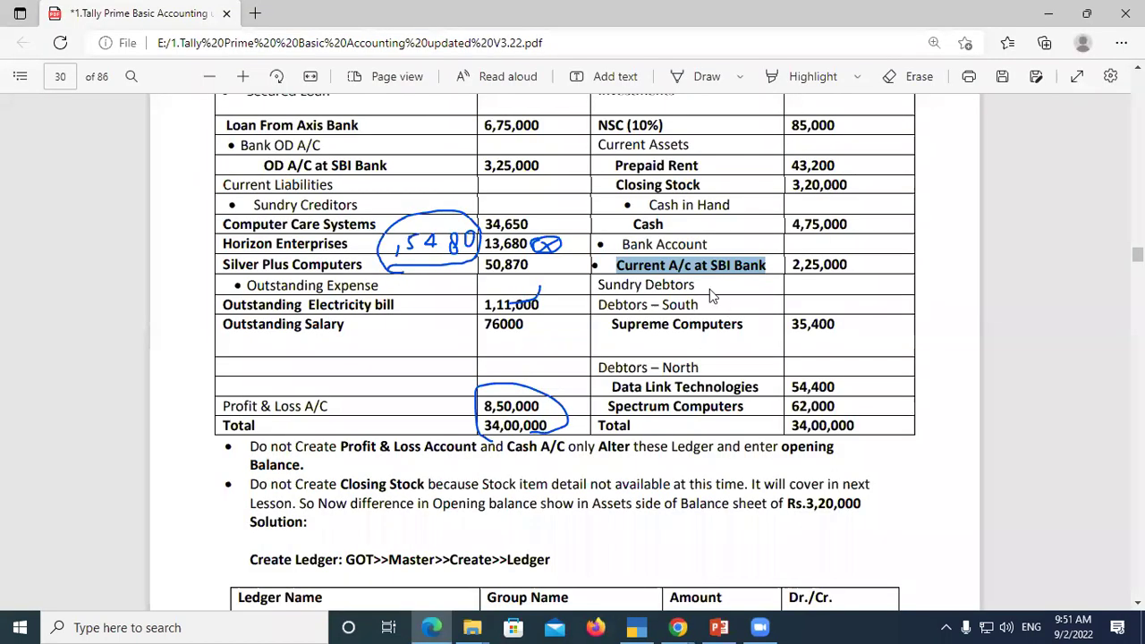
{"action": "left_click", "coordinate": [621, 301]}
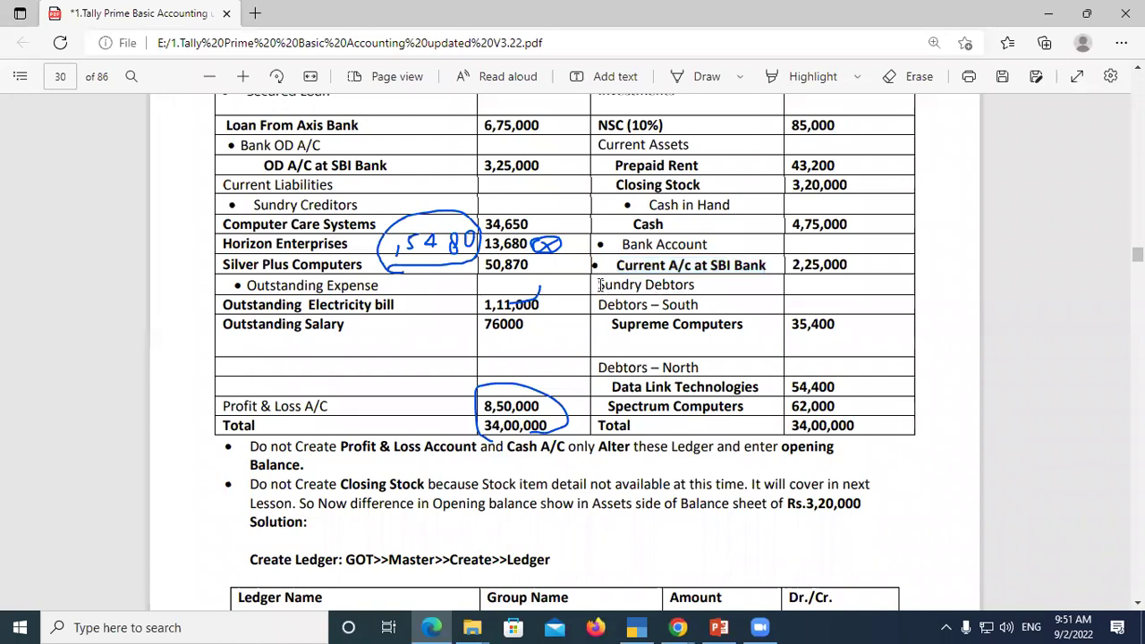
{"action": "left_click_drag", "start_coordinate": [599, 284], "coordinate": [696, 286]}
{"action": "left_click_drag", "start_coordinate": [599, 304], "coordinate": [699, 305]}
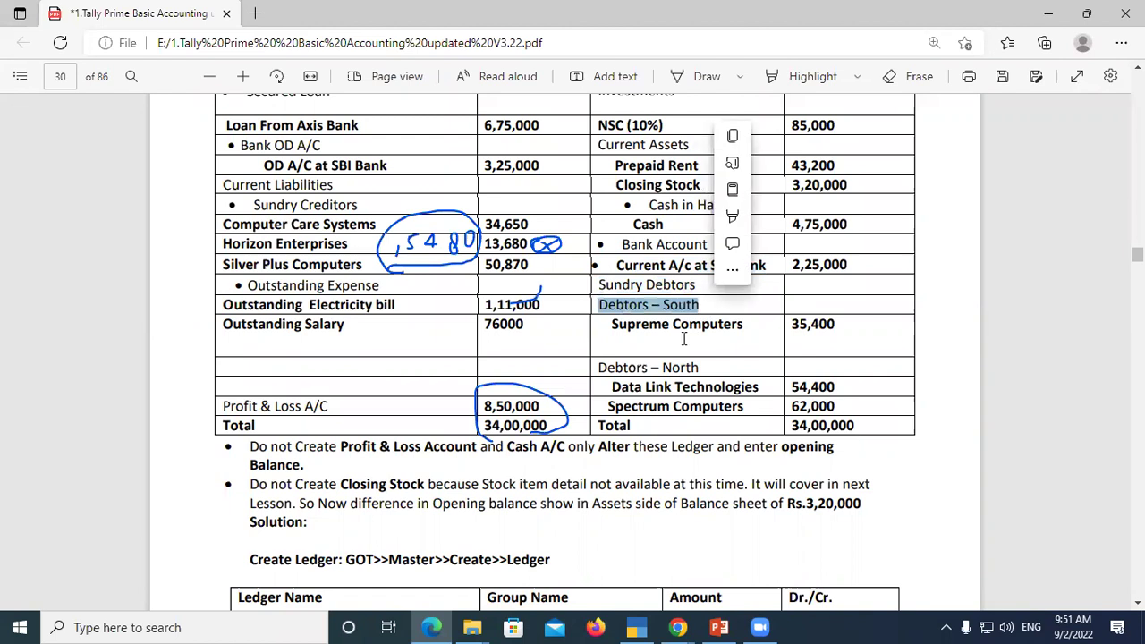
{"action": "left_click", "coordinate": [683, 338]}
{"action": "left_click_drag", "start_coordinate": [612, 324], "coordinate": [744, 333]}
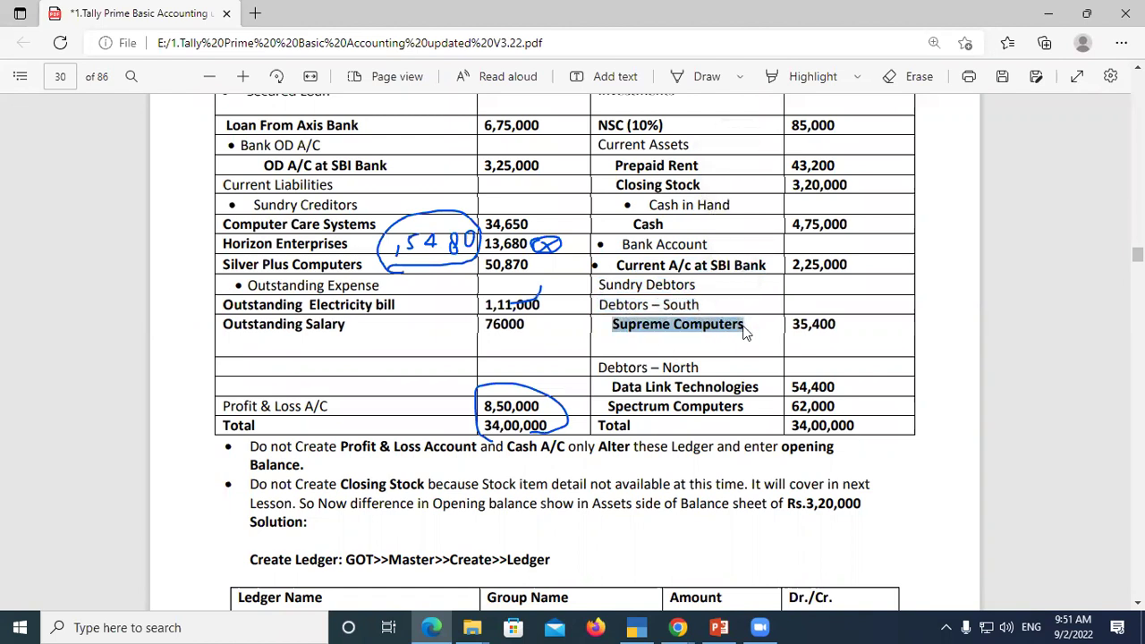
{"action": "left_click", "coordinate": [733, 350]}
{"action": "left_click_drag", "start_coordinate": [598, 367], "coordinate": [721, 367]}
{"action": "left_click_drag", "start_coordinate": [612, 386], "coordinate": [762, 386]}
{"action": "left_click", "coordinate": [761, 413]}
{"action": "left_click_drag", "start_coordinate": [609, 407], "coordinate": [760, 407]}
{"action": "left_click", "coordinate": [762, 409]}
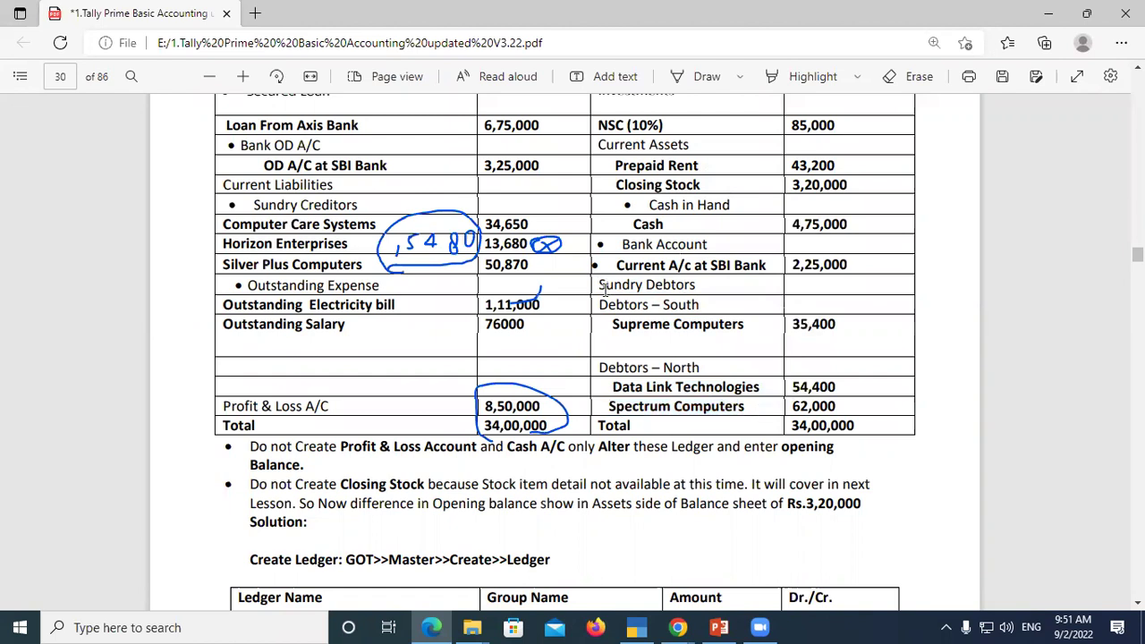
Examine how Debtors – South and Debtors – North are arranged as subgroups of Sundry Debtors in the PDF
{"action": "left_click_drag", "start_coordinate": [595, 284], "coordinate": [712, 284]}
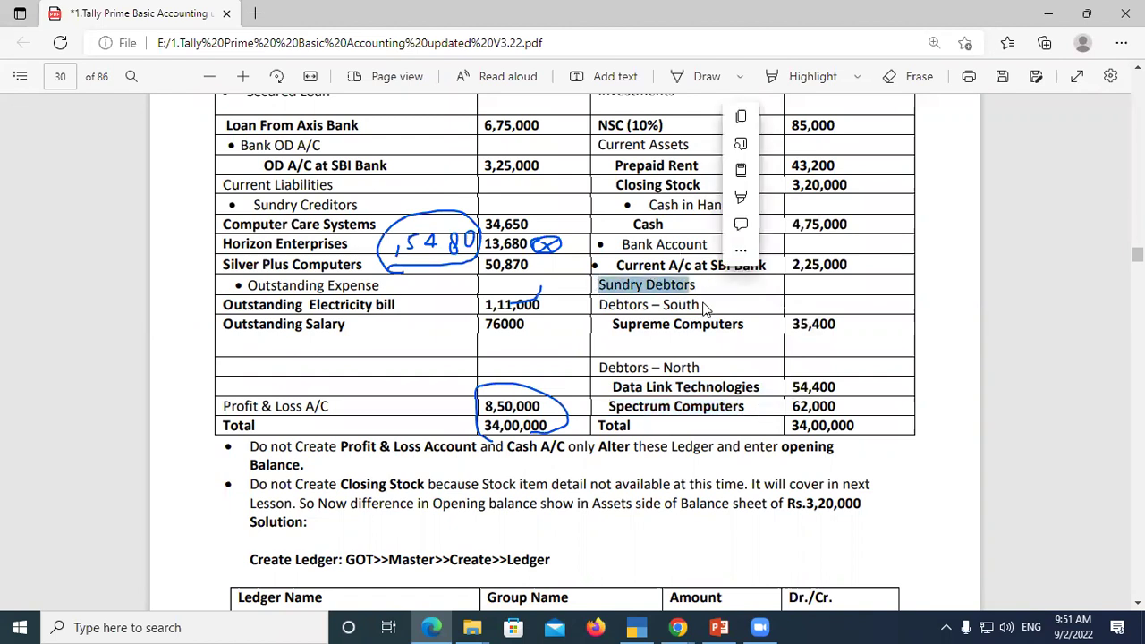
{"action": "left_click", "coordinate": [703, 304]}
{"action": "left_click_drag", "start_coordinate": [607, 305], "coordinate": [700, 305]}
{"action": "left_click", "coordinate": [665, 304]}
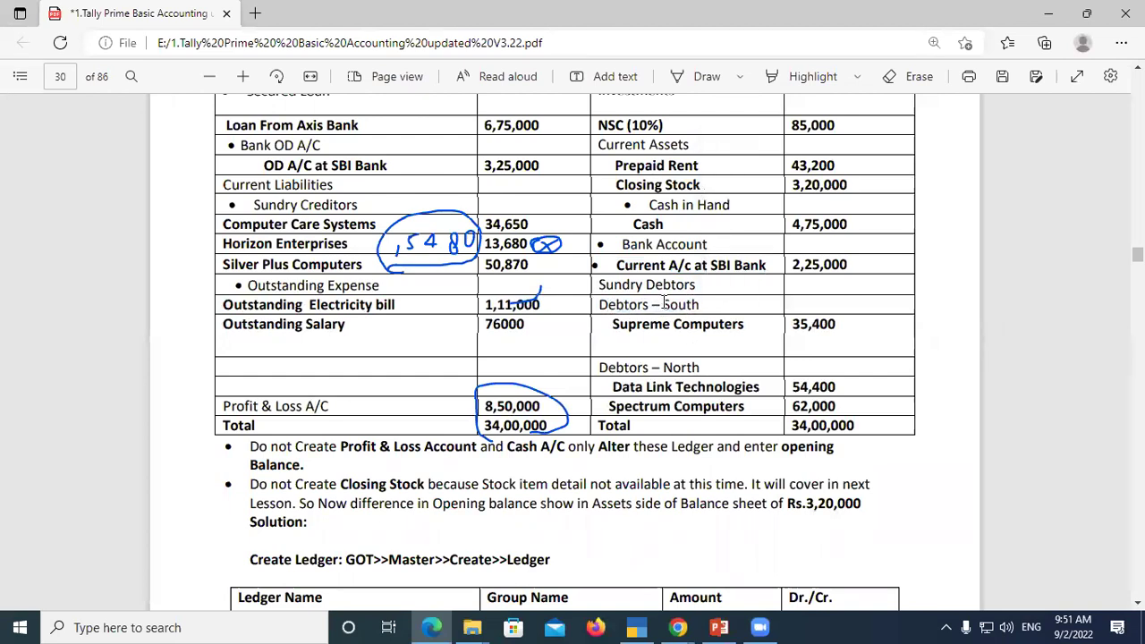
{"action": "left_click_drag", "start_coordinate": [599, 305], "coordinate": [701, 302]}
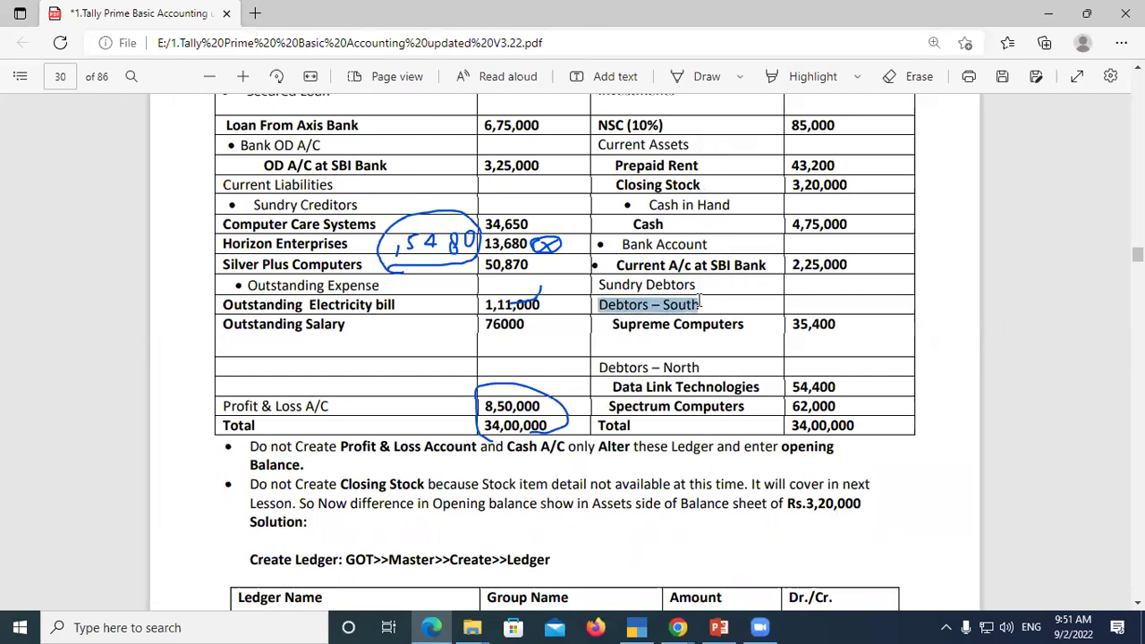
{"action": "left_click", "coordinate": [677, 338]}
{"action": "left_click_drag", "start_coordinate": [631, 390], "coordinate": [670, 391]}
{"action": "left_click", "coordinate": [605, 367]}
{"action": "left_click_drag", "start_coordinate": [598, 361], "coordinate": [708, 367]}
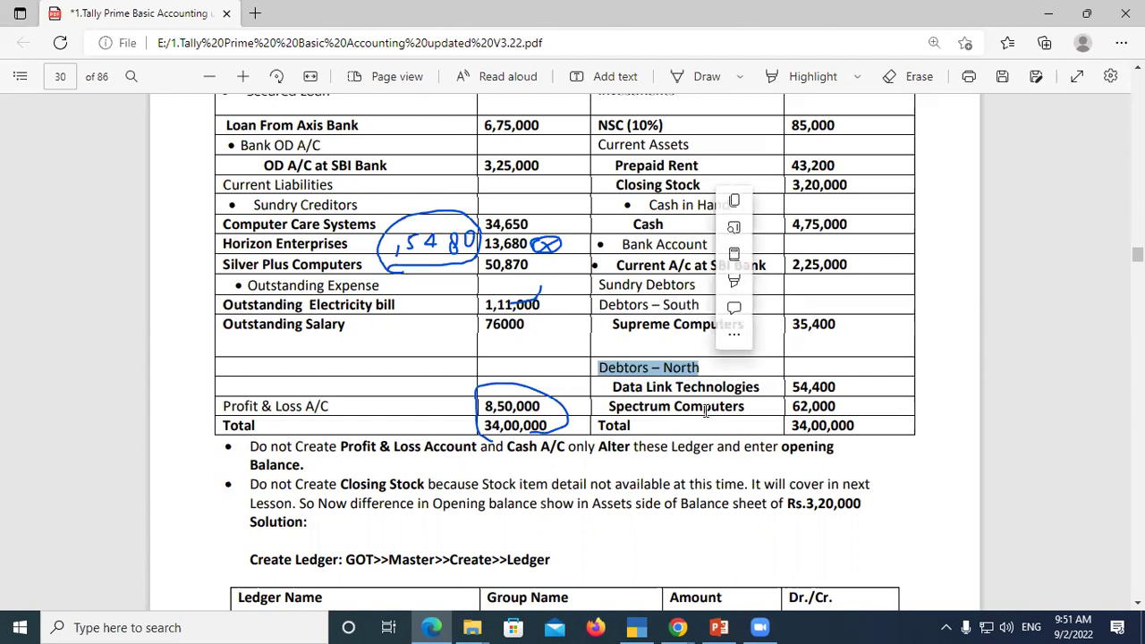
{"action": "left_click", "coordinate": [704, 409]}
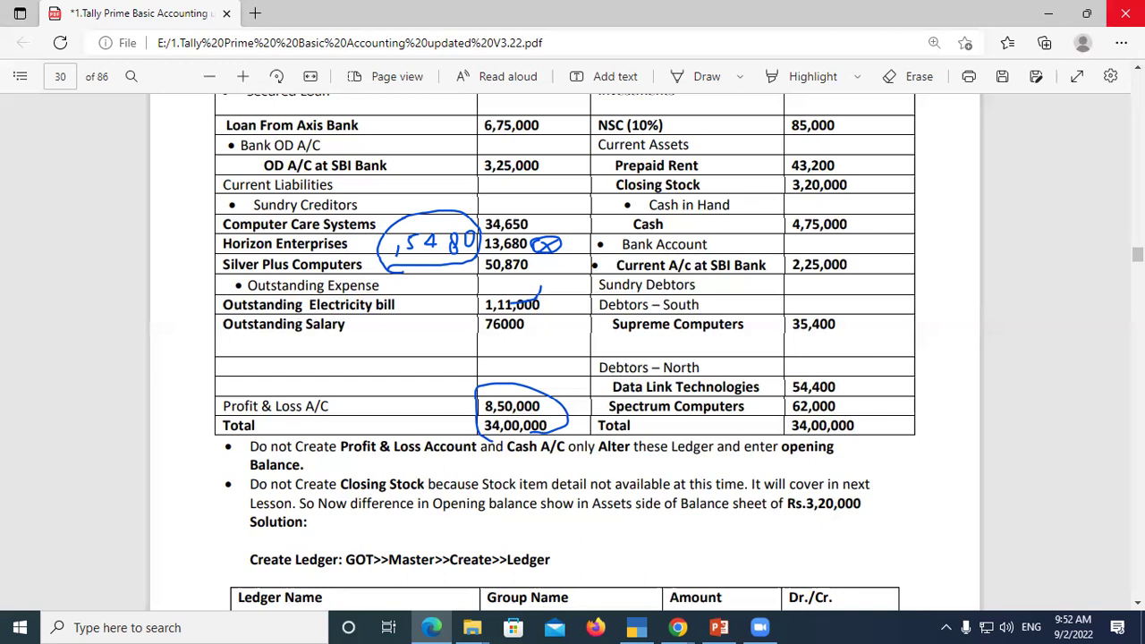
Compare the Debtors – South heading and its Supreme Computers entry with the Debtors – North heading
{"action": "double_click", "coordinate": [696, 304]}
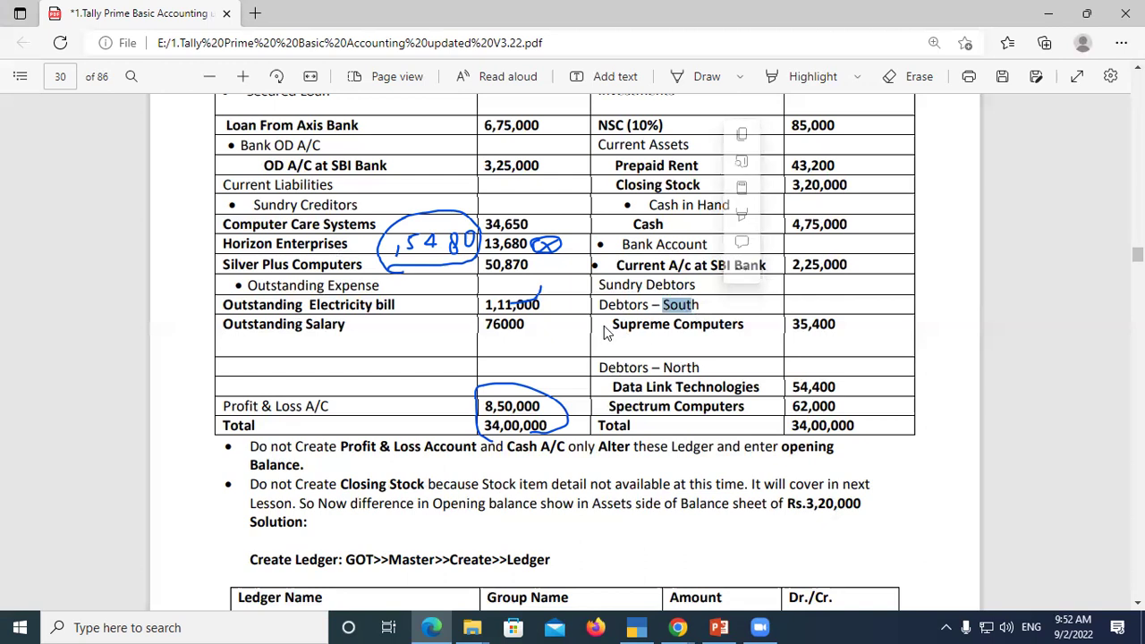
{"action": "left_click_drag", "start_coordinate": [603, 325], "coordinate": [669, 324]}
{"action": "left_click", "coordinate": [667, 371]}
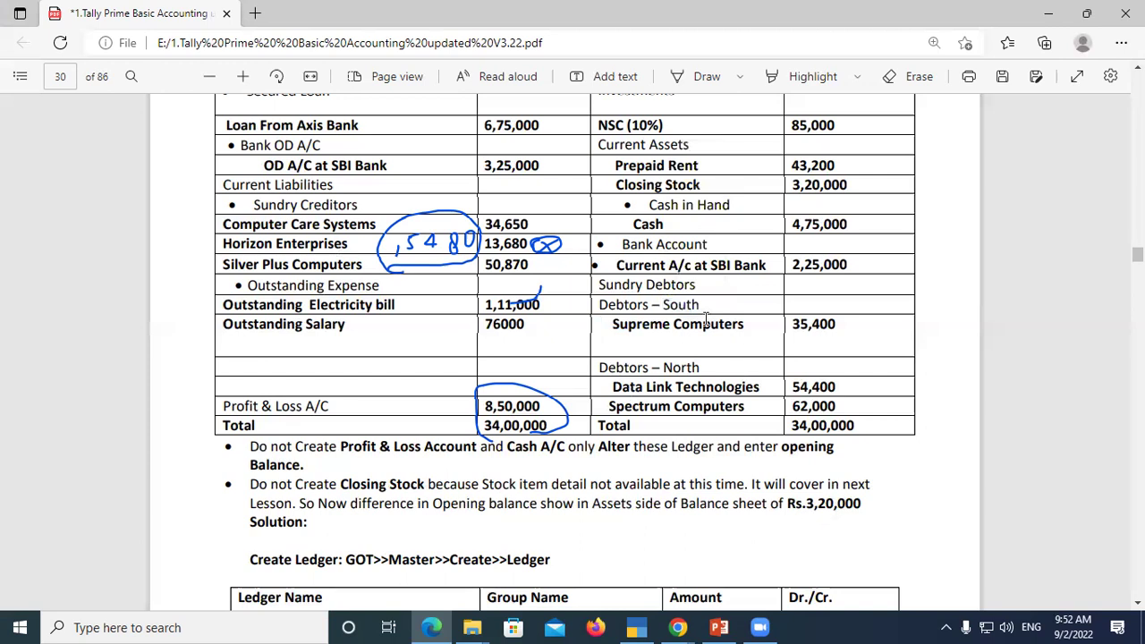
{"action": "left_click_drag", "start_coordinate": [599, 304], "coordinate": [708, 306]}
{"action": "left_click_drag", "start_coordinate": [599, 371], "coordinate": [703, 368]}
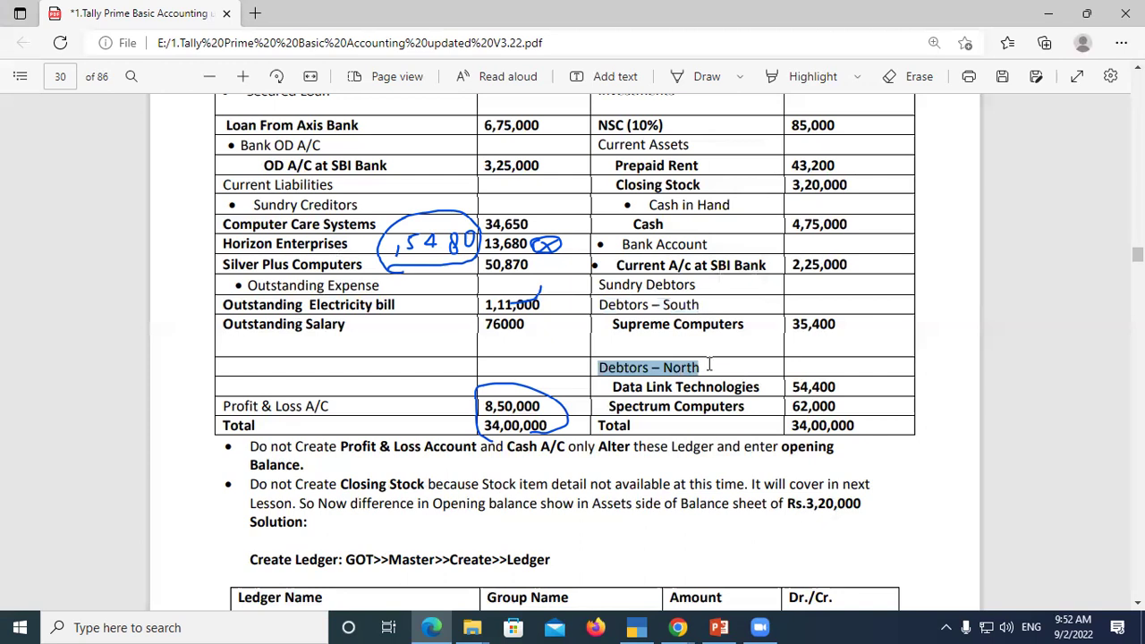
Take the Debtors – South name from the PDF and use it to name a new group in TallyPrime
{"action": "left_click_drag", "start_coordinate": [600, 304], "coordinate": [707, 304]}
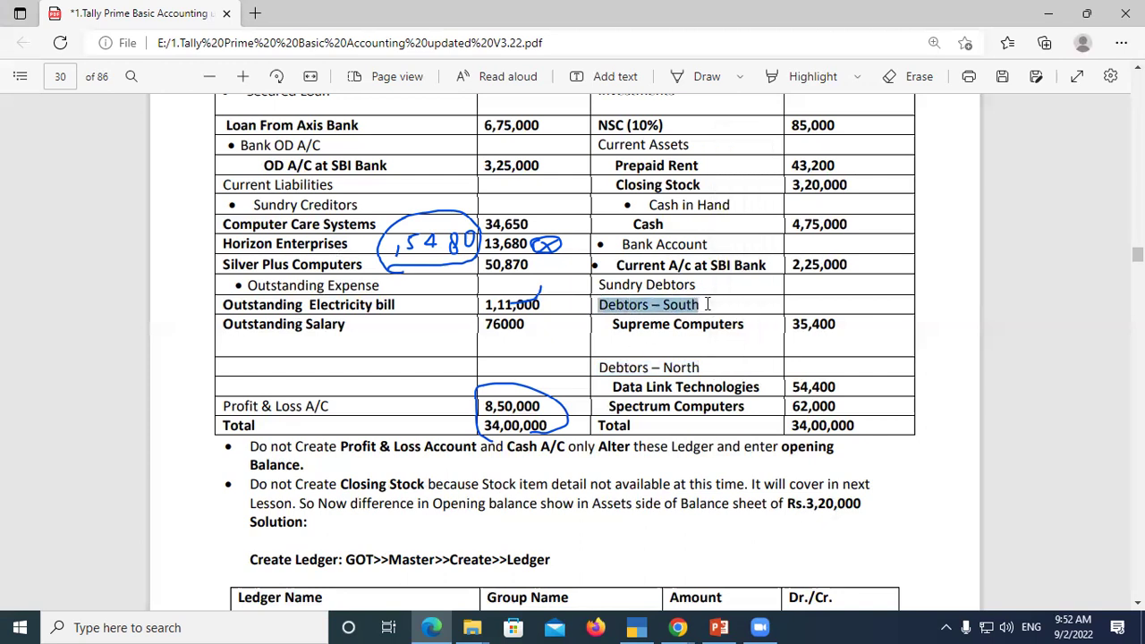
{"action": "key", "text": "alt+Tab"}
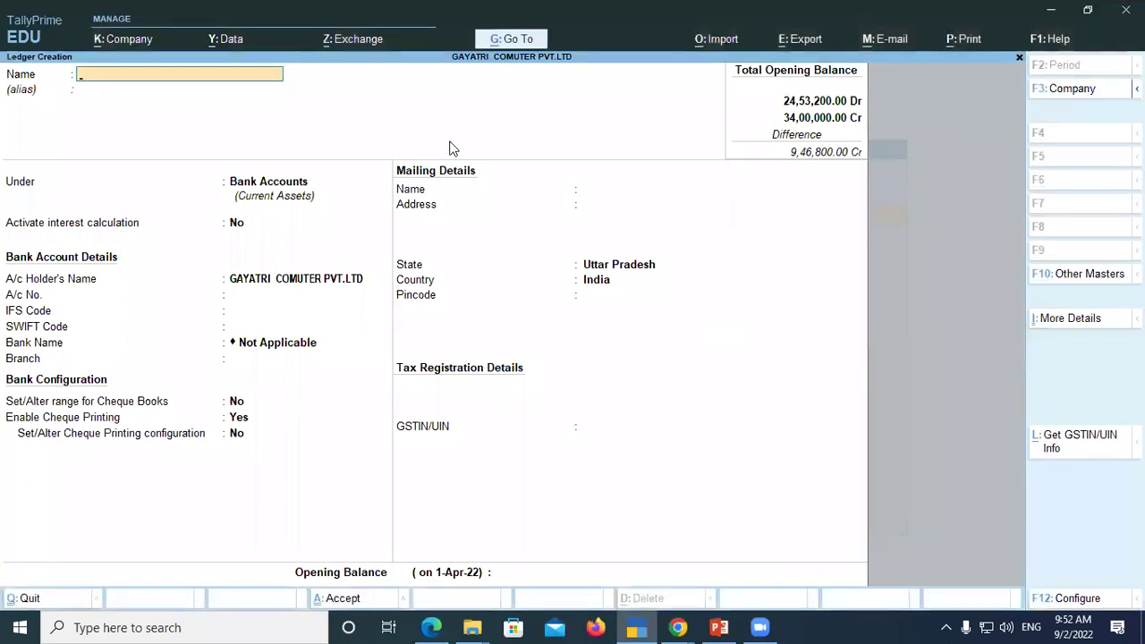
{"action": "key", "text": "Escape"}
{"action": "key", "text": "y"}
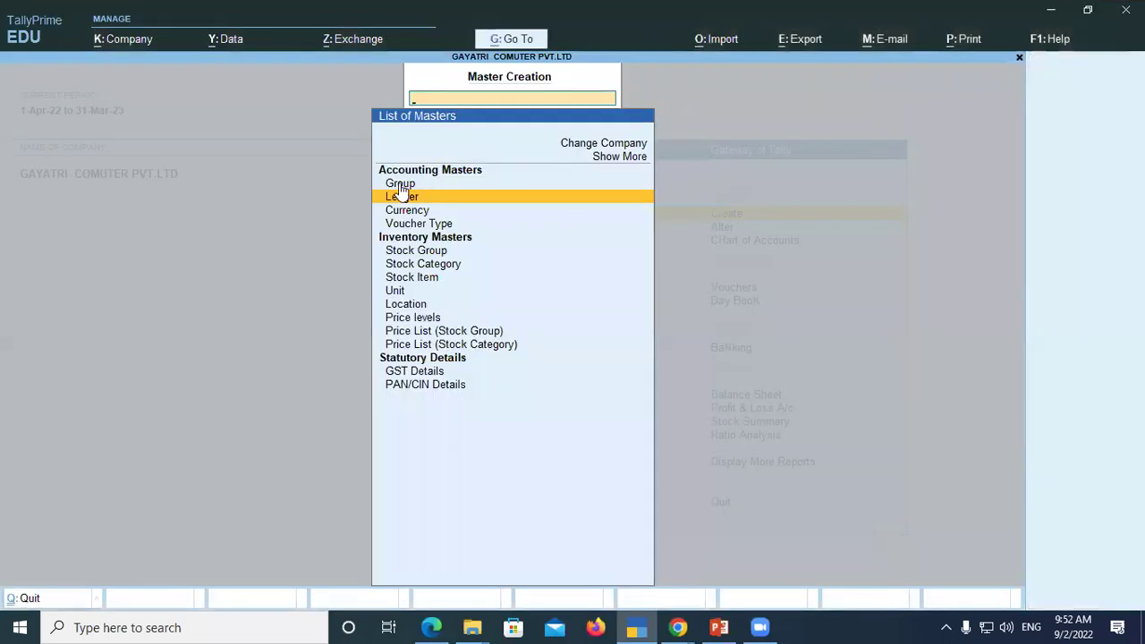
{"action": "left_click", "coordinate": [400, 182]}
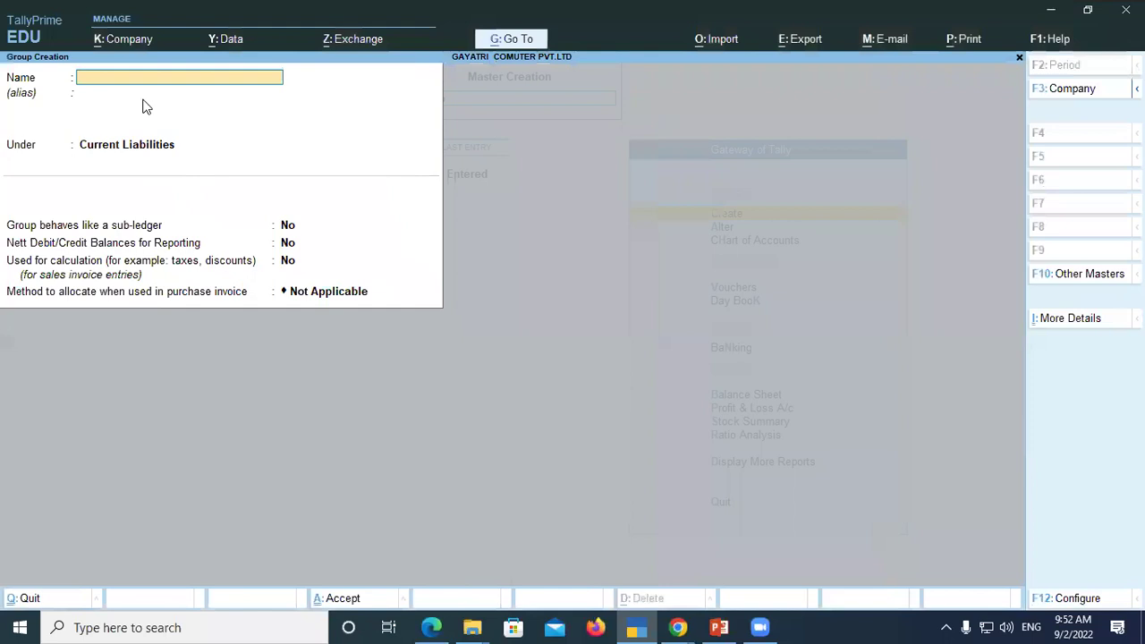
{"action": "type", "text": "Debtors - South"}
{"action": "key", "text": "Return"}
{"action": "key", "text": "Return"}
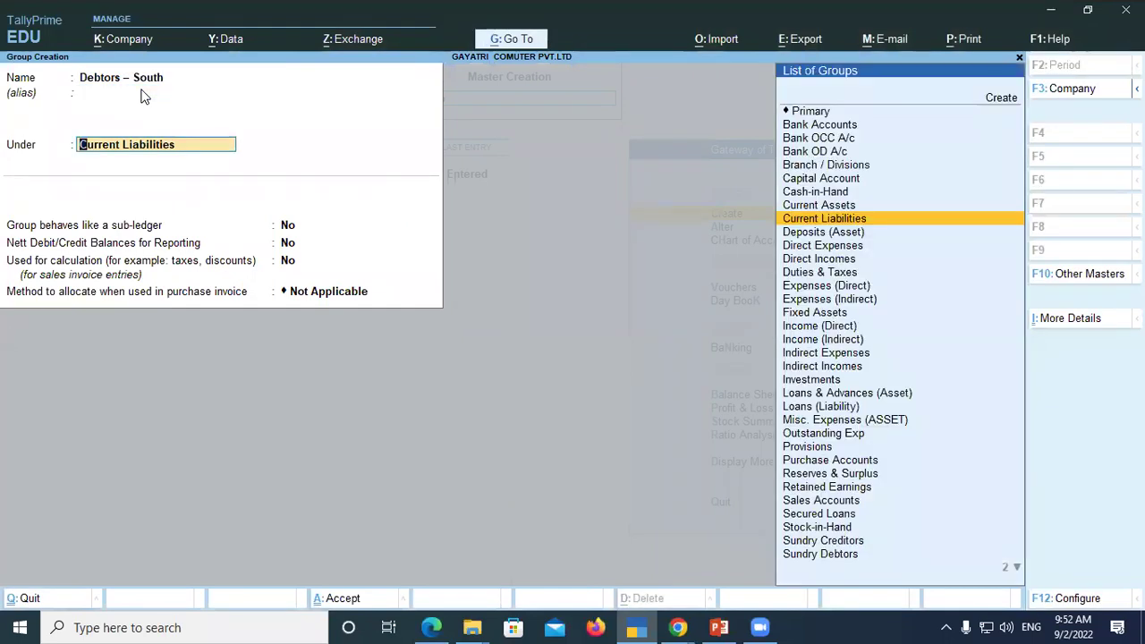
Place the Debtors – South group under Sundry Debtors and save it
{"action": "type", "text": "Sun"}
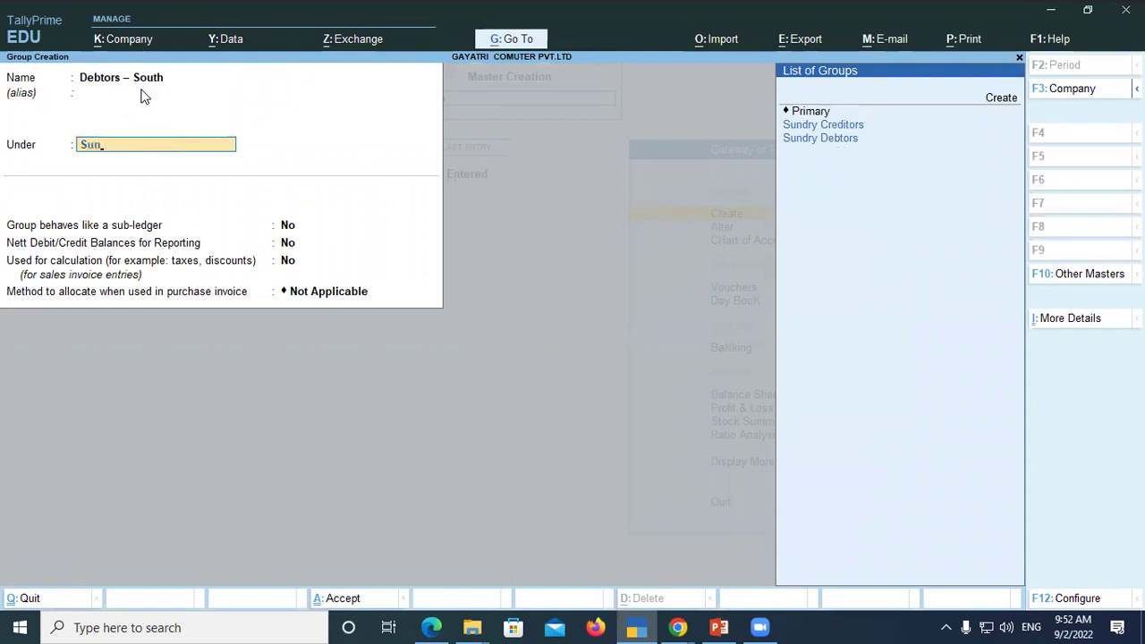
{"action": "key", "text": "Down"}
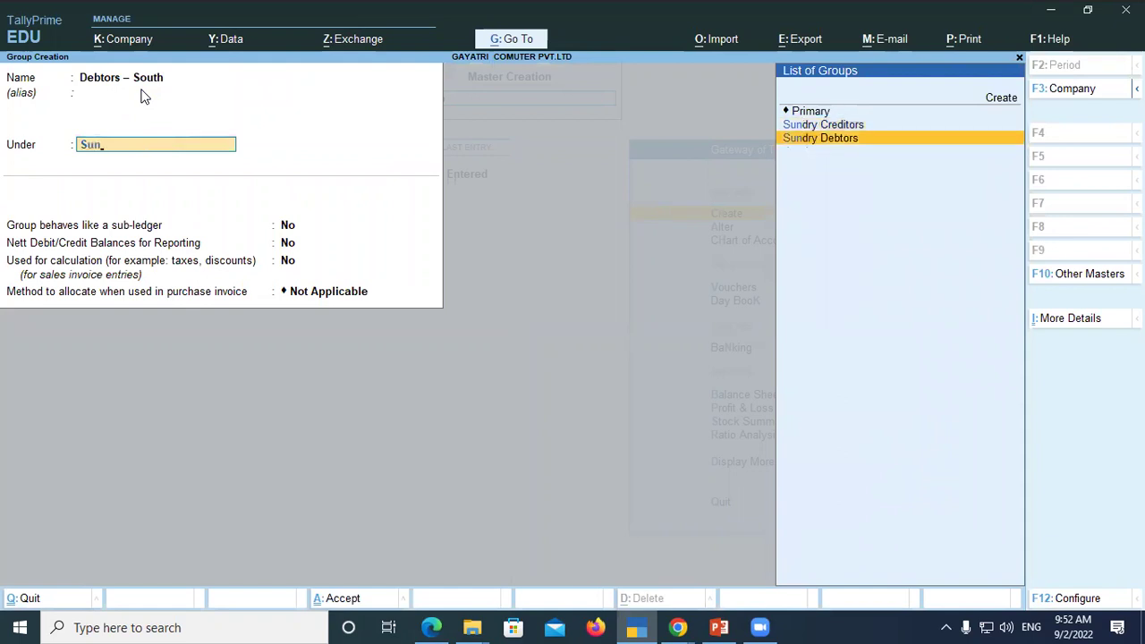
{"action": "key", "text": "Return"}
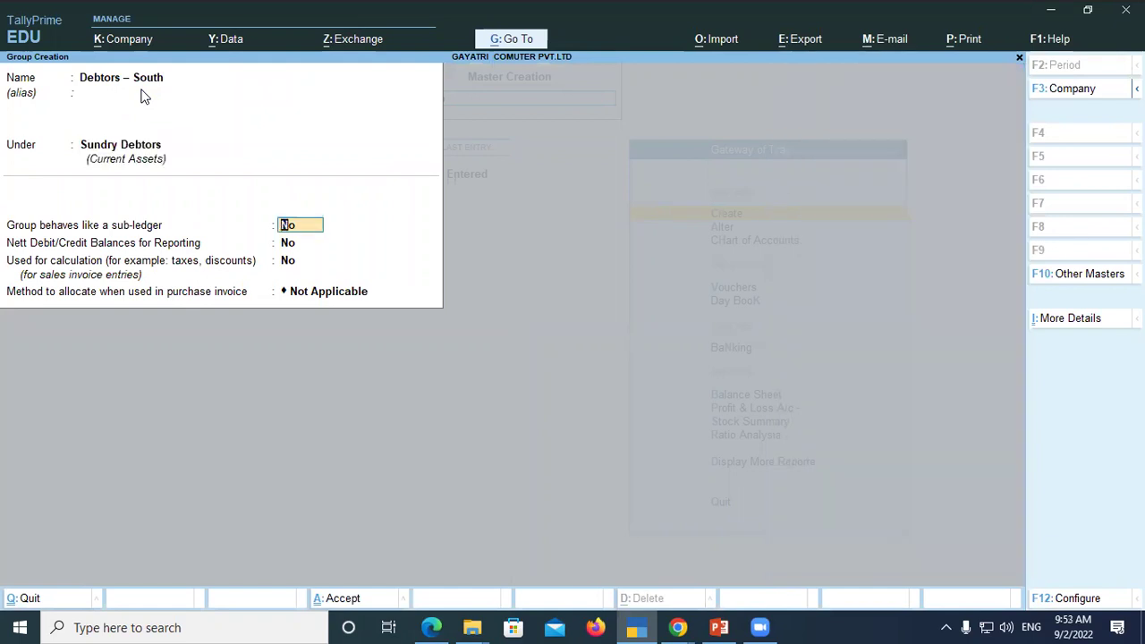
{"action": "key", "text": "ctrl"}
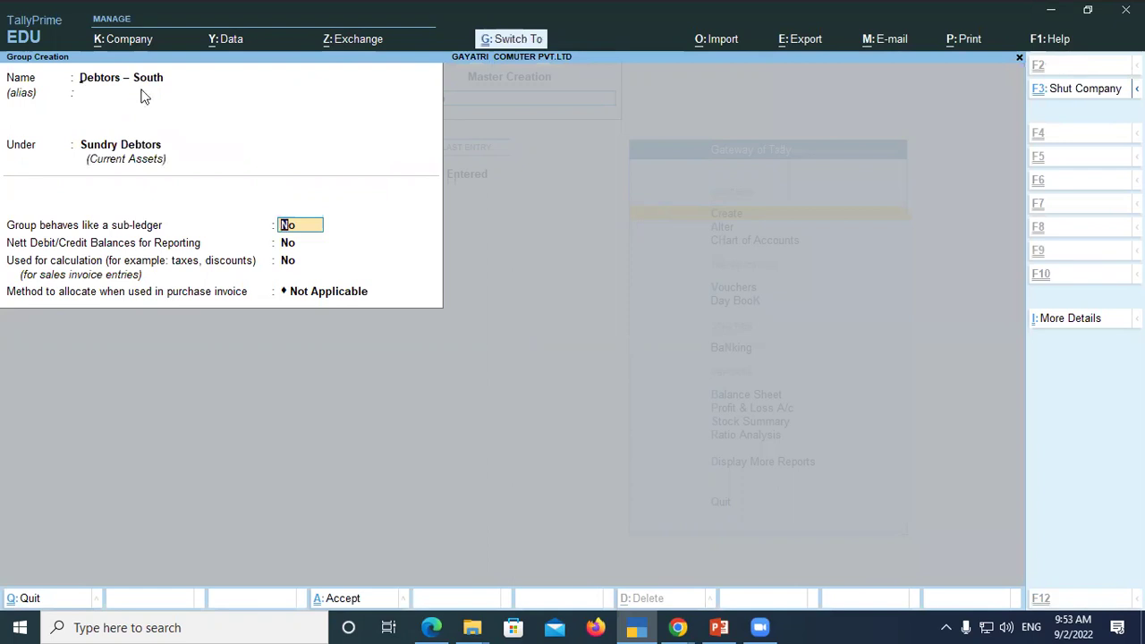
{"action": "key", "text": "ctrl+a"}
Copy the Debtors – North name from the PDF, create that group under Sundry Debtors in TallyPrime, and leave group creation
{"action": "key", "text": "alt+Tab"}
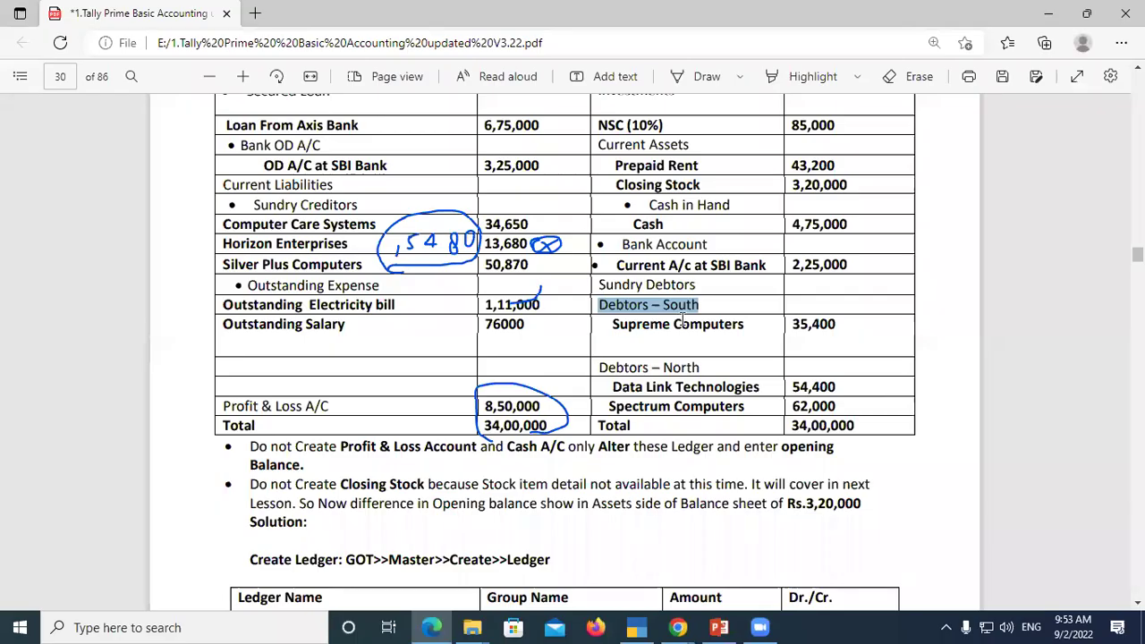
{"action": "left_click_drag", "start_coordinate": [599, 367], "coordinate": [696, 368]}
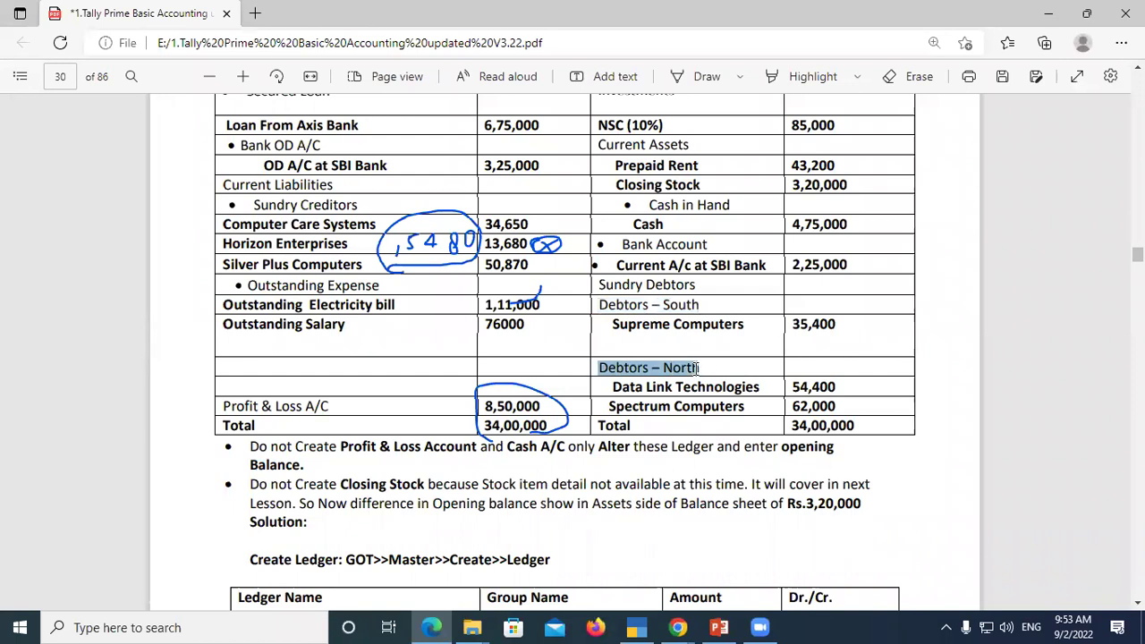
{"action": "key", "text": "ctrl+c"}
{"action": "key", "text": "alt+Tab"}
{"action": "key", "text": "ctrl+v"}
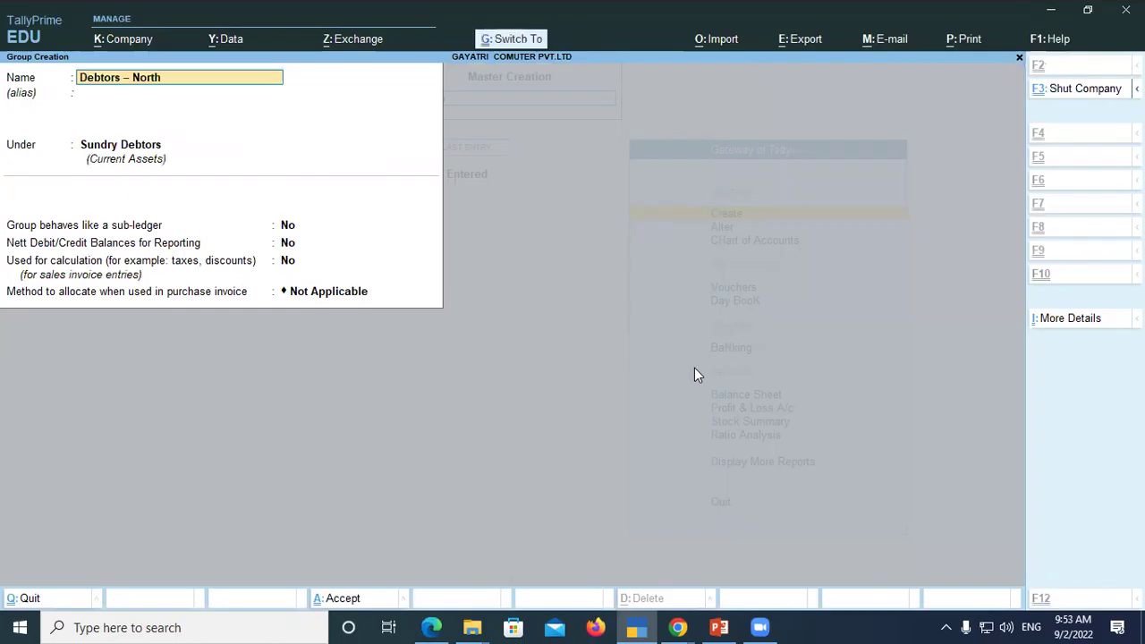
{"action": "key", "text": "Return"}
{"action": "key", "text": "Return"}
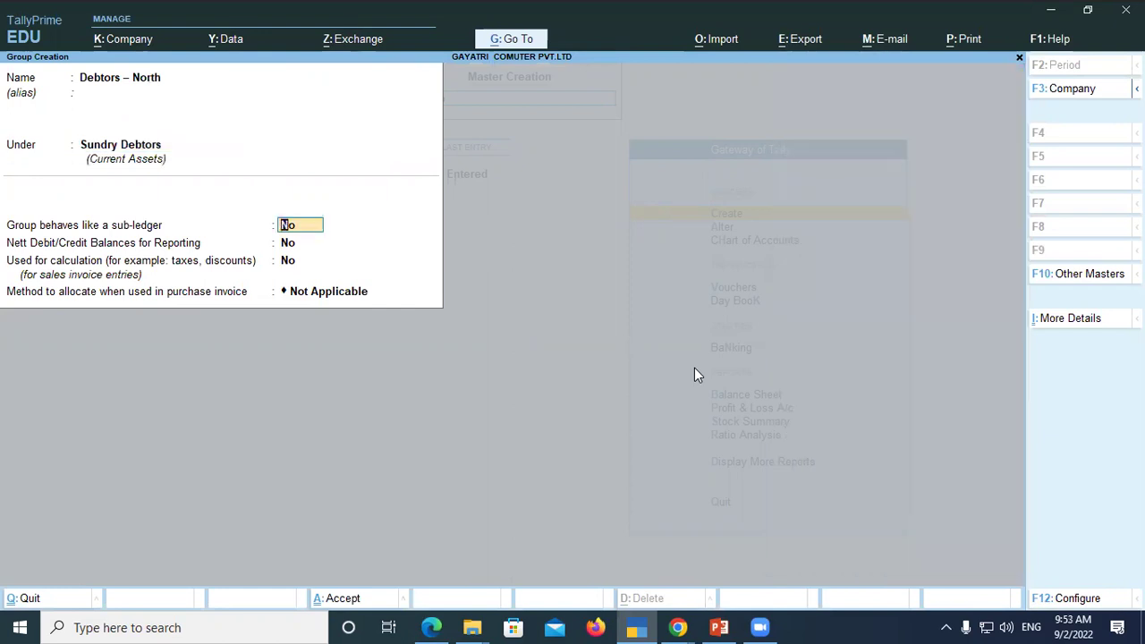
{"action": "key", "text": "ctrl+a"}
{"action": "key", "text": "Escape"}
{"action": "key", "text": "Return"}
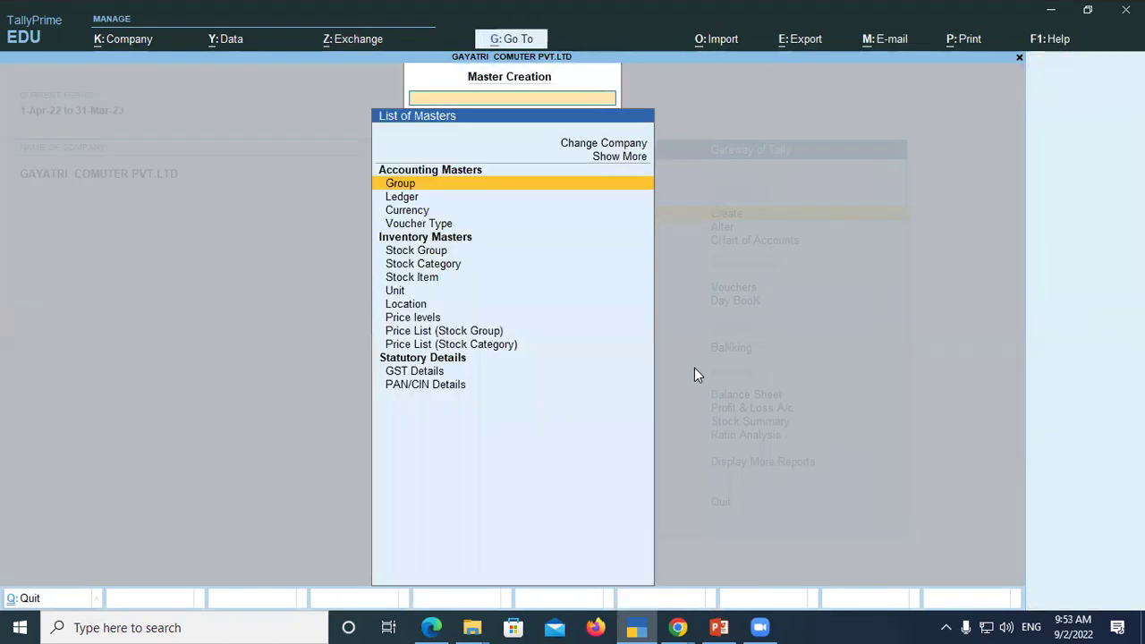
Start a new ledger and name it Supreme Computers, copying the name from the PDF balance sheet into TallyPrime
{"action": "left_click", "coordinate": [395, 197]}
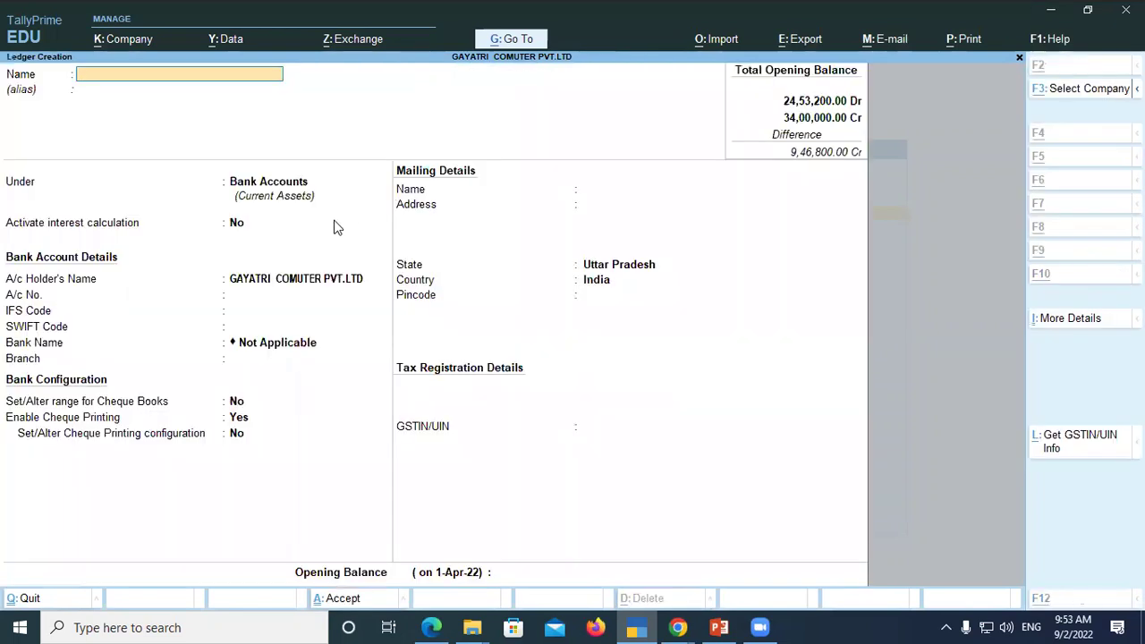
{"action": "key", "text": "alt+Tab"}
{"action": "left_click_drag", "start_coordinate": [611, 323], "coordinate": [759, 326]}
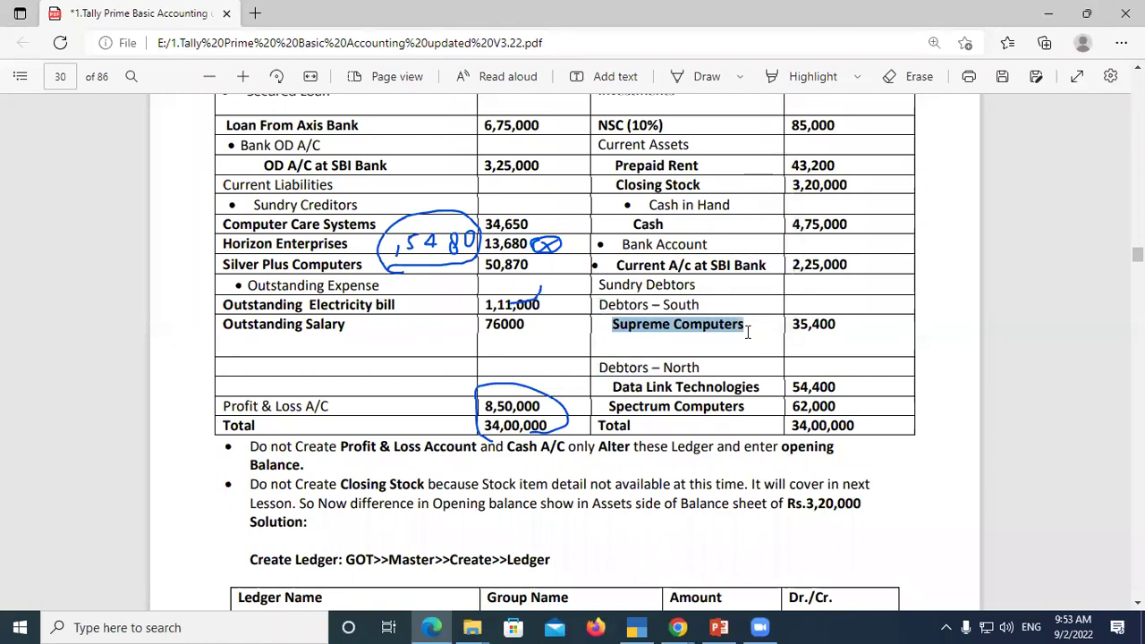
{"action": "key", "text": "ctrl+c"}
{"action": "key", "text": "alt+Tab"}
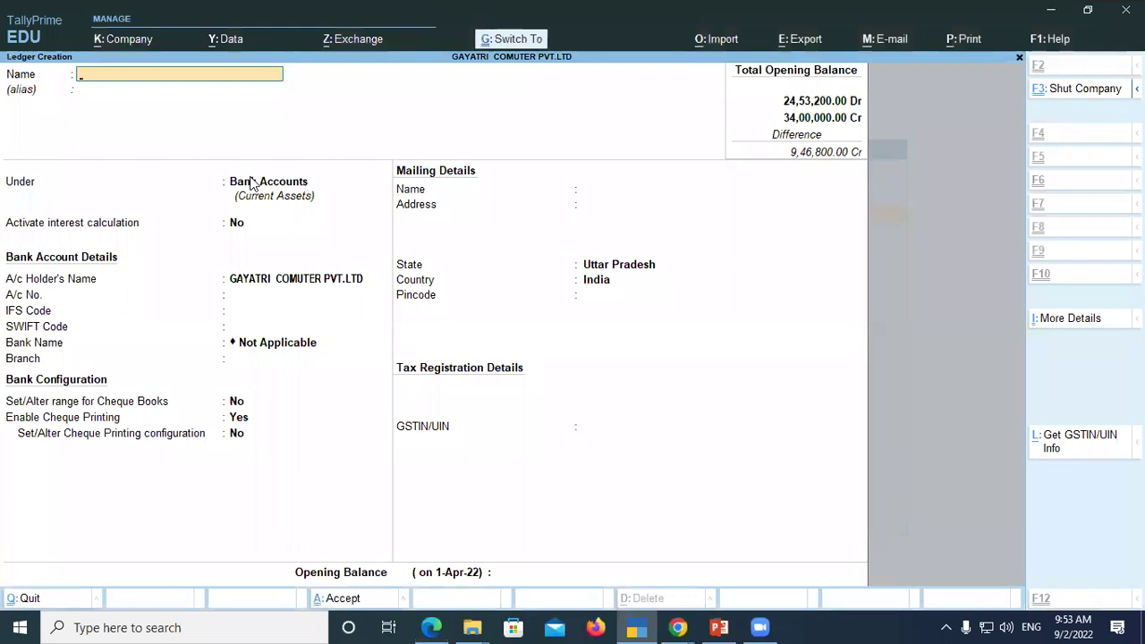
{"action": "key", "text": "ctrl+alt+v"}
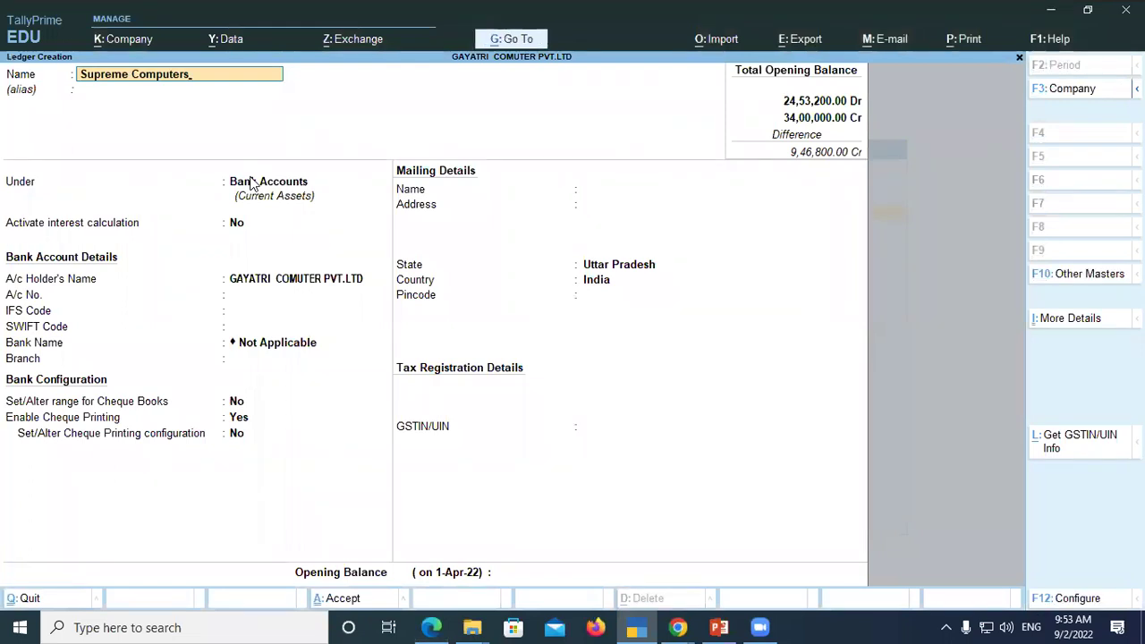
Place the Supreme Computers ledger under the Debtors – South group
{"action": "left_click", "coordinate": [253, 183]}
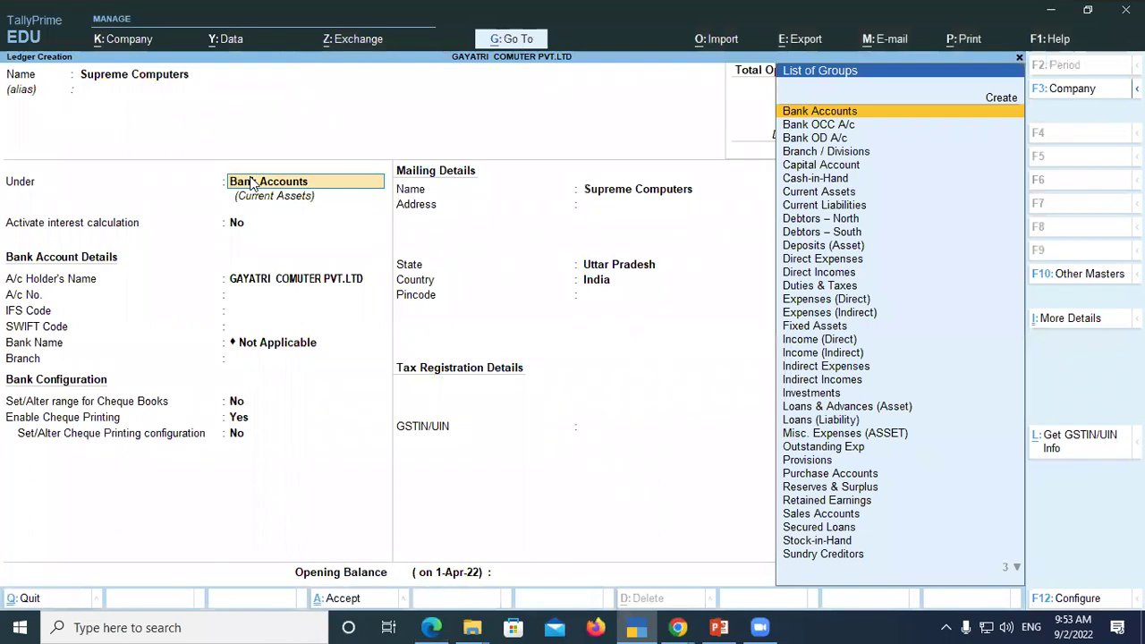
{"action": "type", "text": "S"}
{"action": "key", "text": "BackSpace"}
{"action": "type", "text": "Deb"}
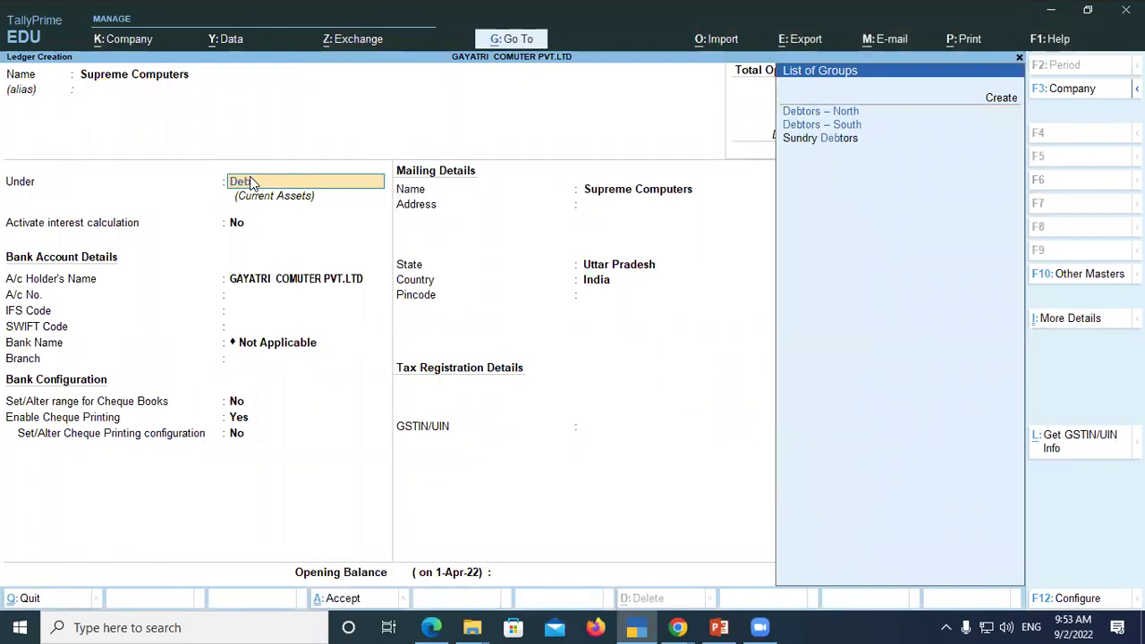
{"action": "key", "text": "Down"}
{"action": "key", "text": "Down"}
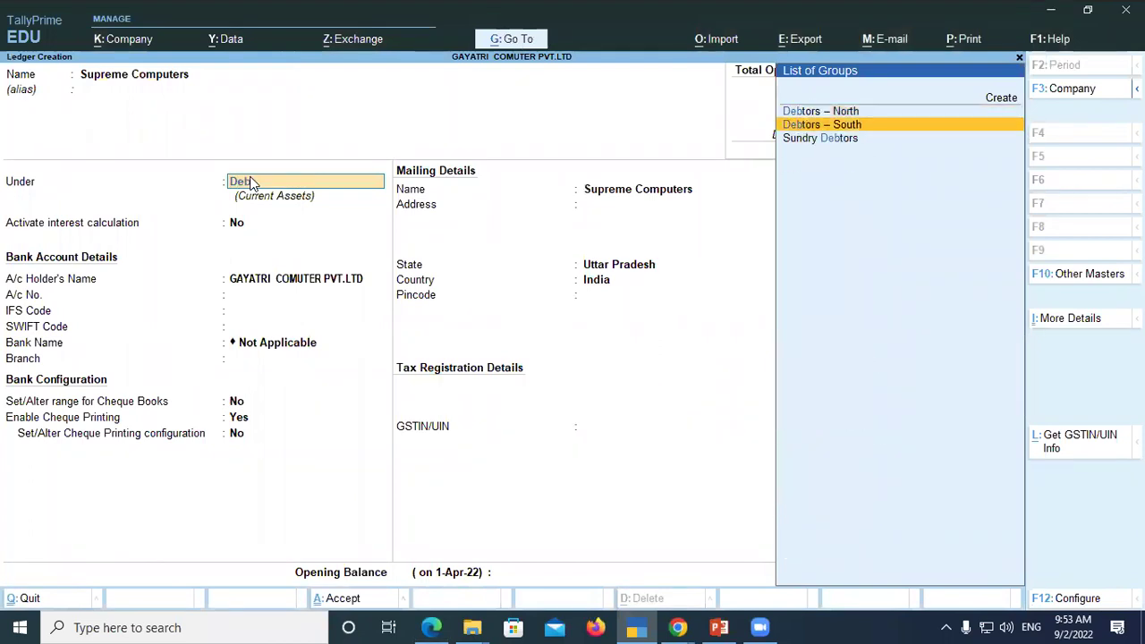
{"action": "key", "text": "Return"}
Give Supreme Computers the PDF's opening balance of 35,400 Dr, leave its bill-wise breakup empty, and save the ledger
{"action": "key", "text": "Return"}
{"action": "key", "text": "Return"}
{"action": "key", "text": "Return"}
{"action": "key", "text": "Return"}
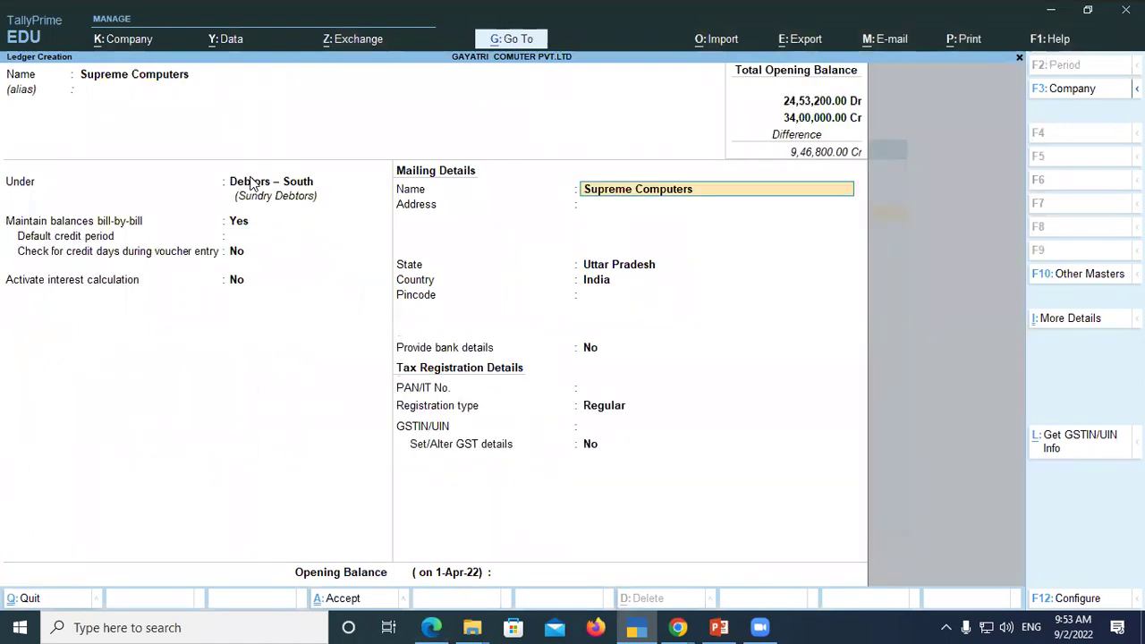
{"action": "key", "text": "Return"}
{"action": "key", "text": "Return"}
{"action": "key", "text": "Return"}
{"action": "key", "text": "Return"}
{"action": "key", "text": "Return"}
{"action": "key", "text": "Return"}
{"action": "key", "text": "Return"}
{"action": "key", "text": "Return"}
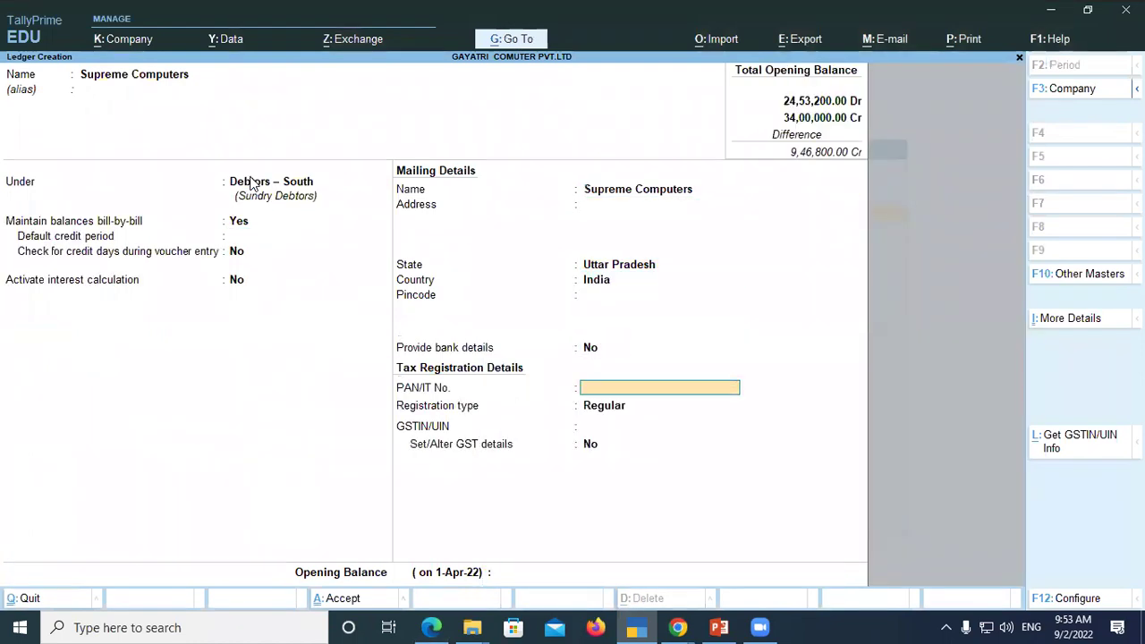
{"action": "key", "text": "Return"}
{"action": "key", "text": "Return"}
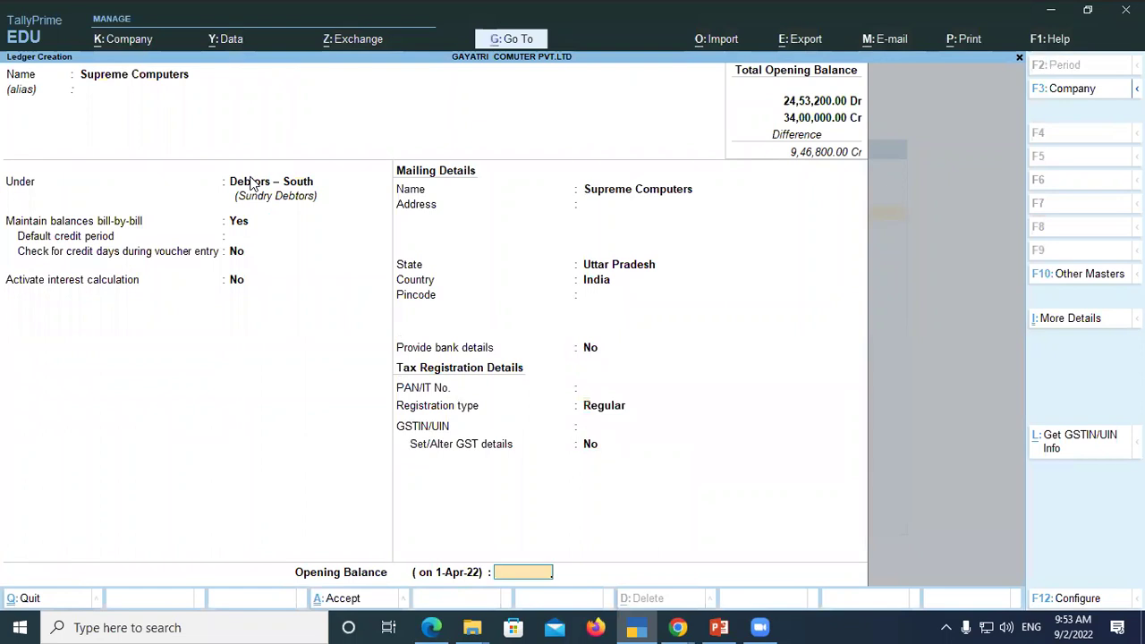
{"action": "key", "text": "alt+Tab"}
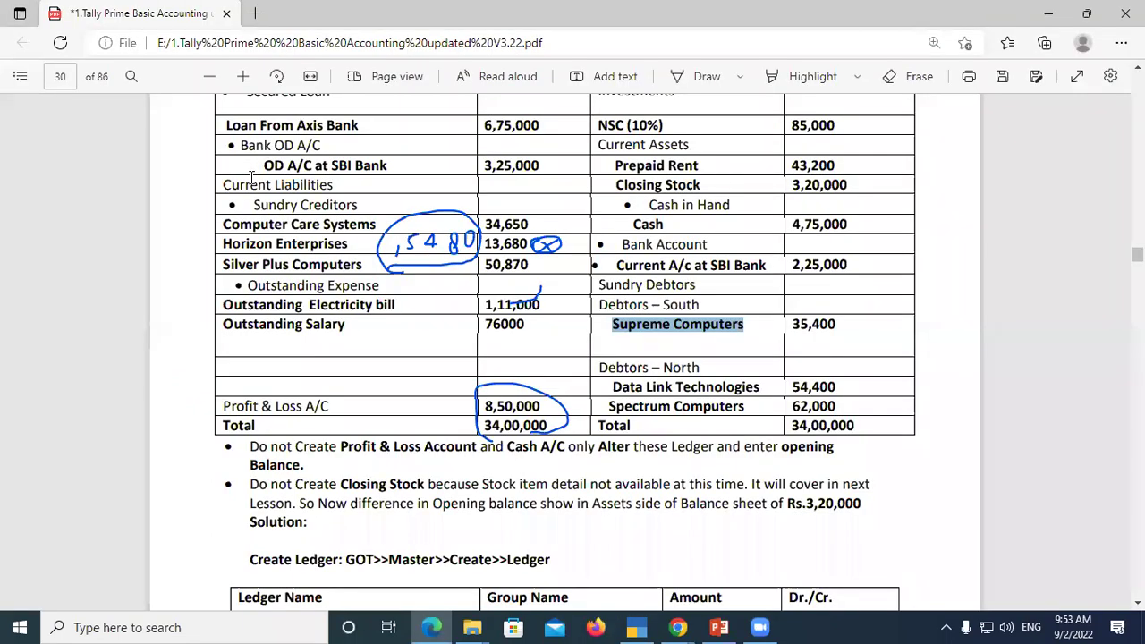
{"action": "key", "text": "alt+Tab"}
{"action": "type", "text": "35,400"}
{"action": "key", "text": "Return"}
{"action": "key", "text": "Return"}
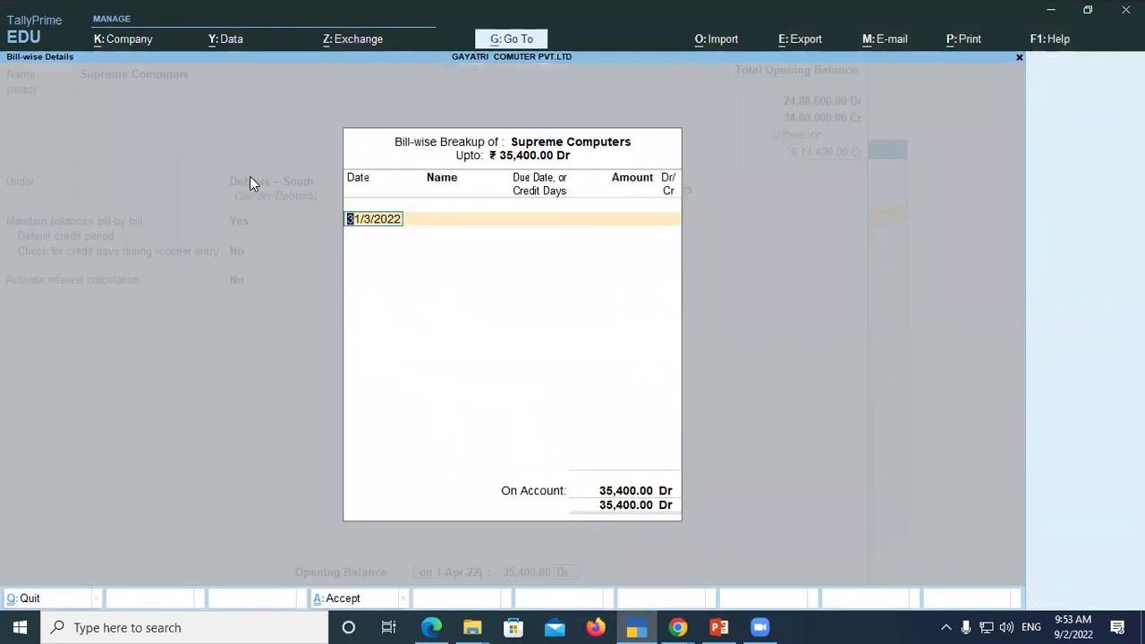
{"action": "key", "text": "Return"}
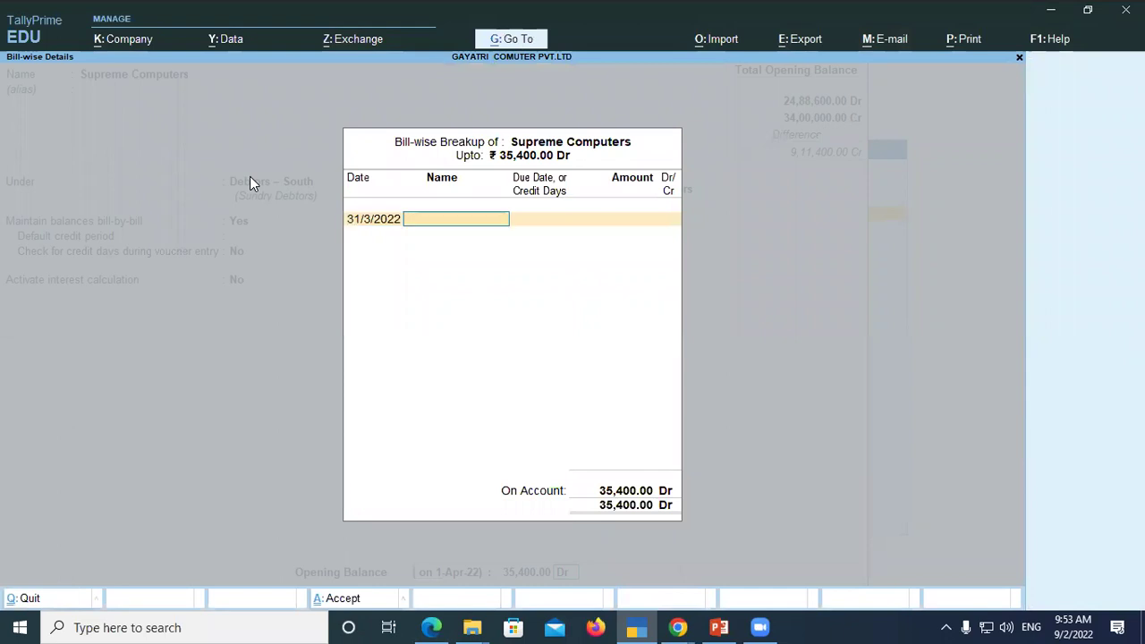
{"action": "key", "text": "Return"}
{"action": "key", "text": "Return"}
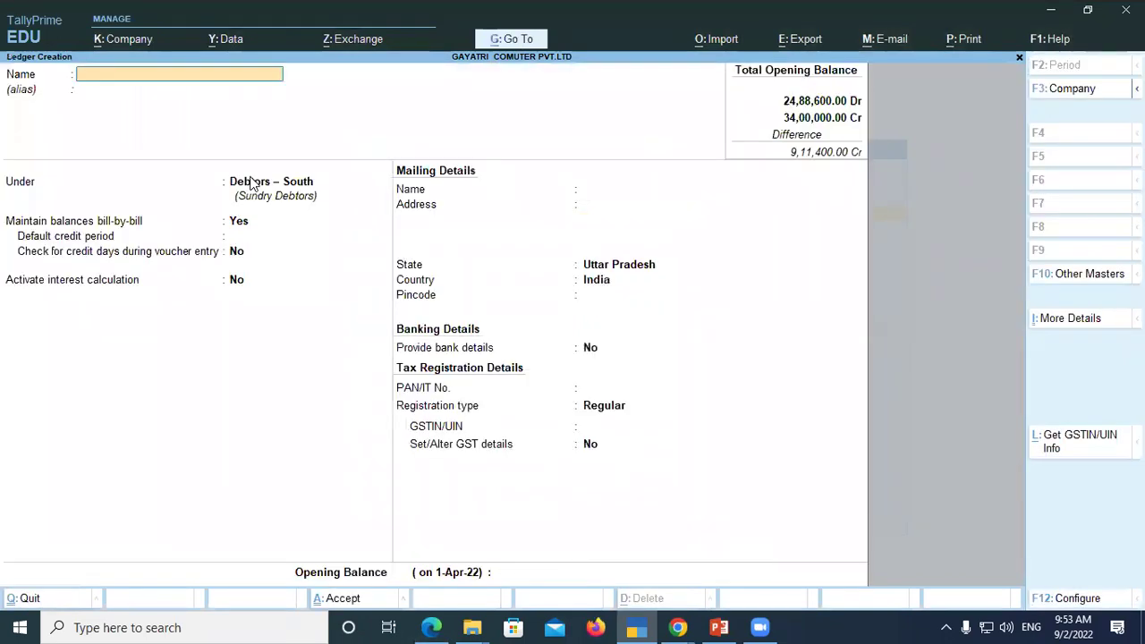
Copy the Data Link Technologies name from the PDF into a new TallyPrime ledger and place it under Debtors – North
{"action": "key", "text": "alt+Tab"}
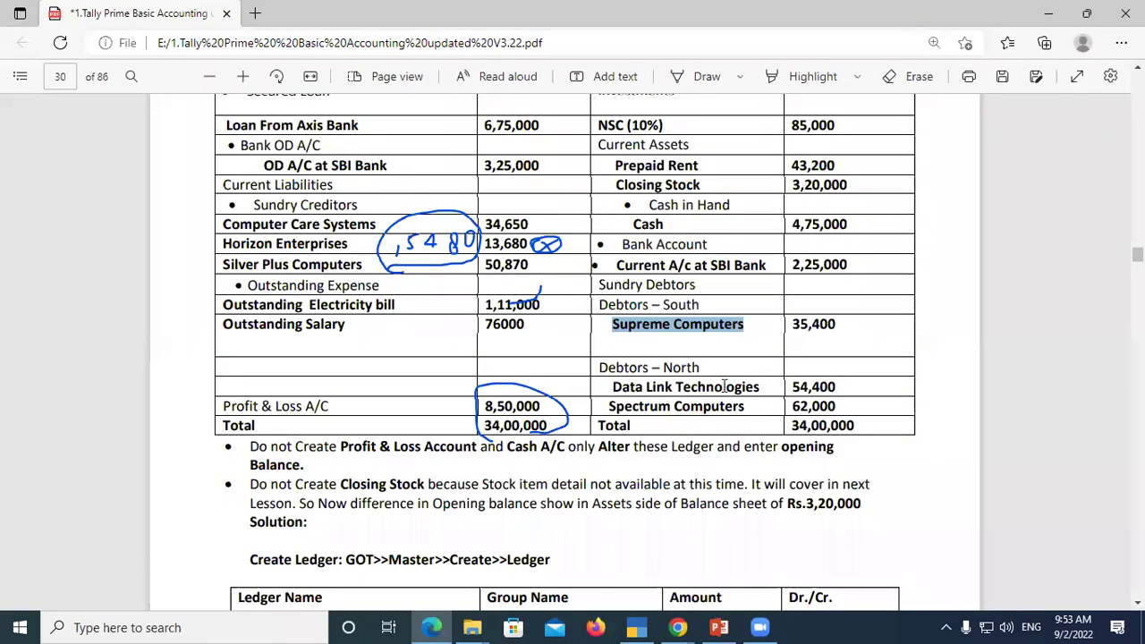
{"action": "left_click_drag", "start_coordinate": [594, 367], "coordinate": [706, 374]}
{"action": "left_click_drag", "start_coordinate": [609, 387], "coordinate": [761, 386]}
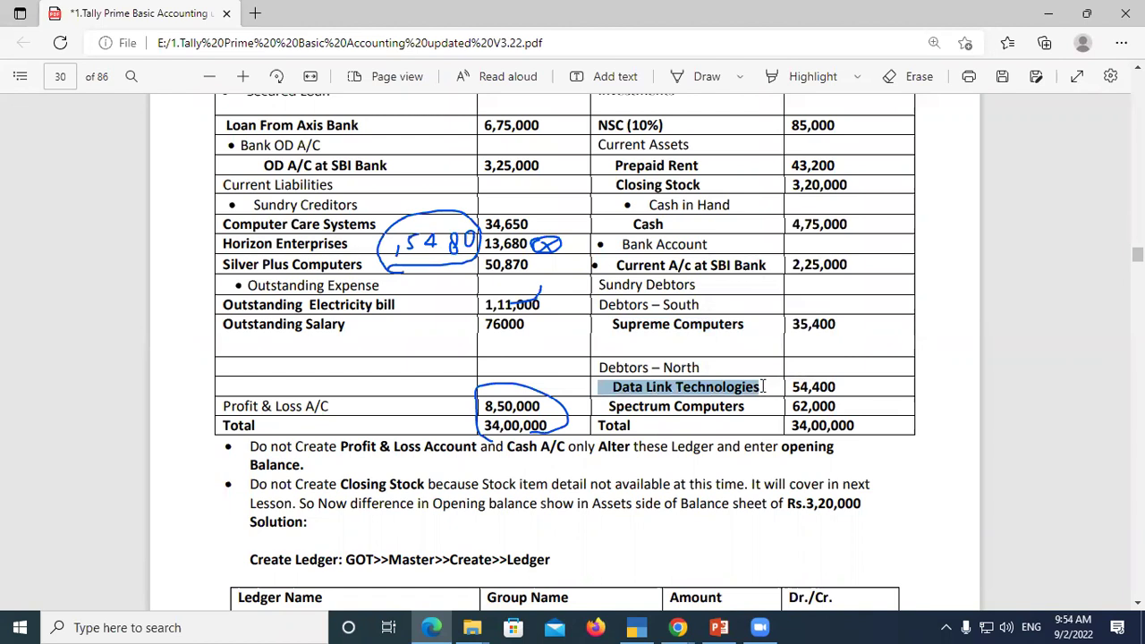
{"action": "key", "text": "ctrl+c"}
{"action": "key", "text": "alt+Tab"}
{"action": "key", "text": "ctrl+v"}
{"action": "key", "text": "Return"}
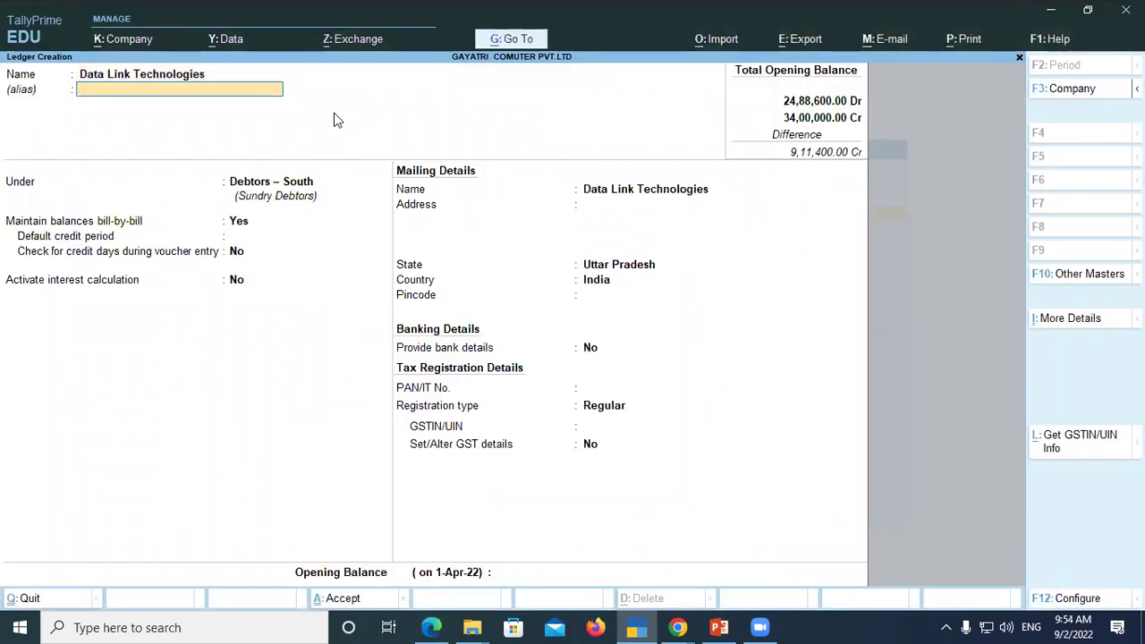
{"action": "key", "text": "Return"}
{"action": "type", "text": "Deb"}
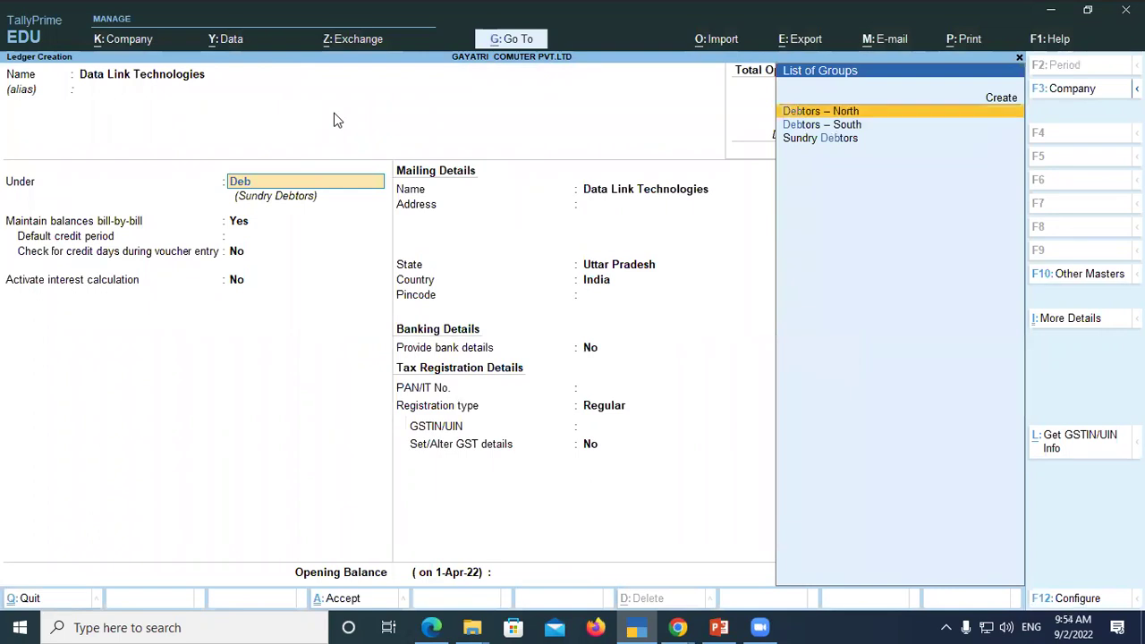
{"action": "key", "text": "Return"}
Give Data Link Technologies the PDF's opening balance of 54,400 Dr, leave its bill-wise breakup empty, and save the ledger
{"action": "key", "text": "Return"}
{"action": "key", "text": "Return"}
{"action": "key", "text": "Return"}
{"action": "key", "text": "Return"}
{"action": "key", "text": "Return"}
{"action": "key", "text": "Return"}
{"action": "key", "text": "Return"}
{"action": "key", "text": "Return"}
{"action": "key", "text": "Return"}
{"action": "key", "text": "Return"}
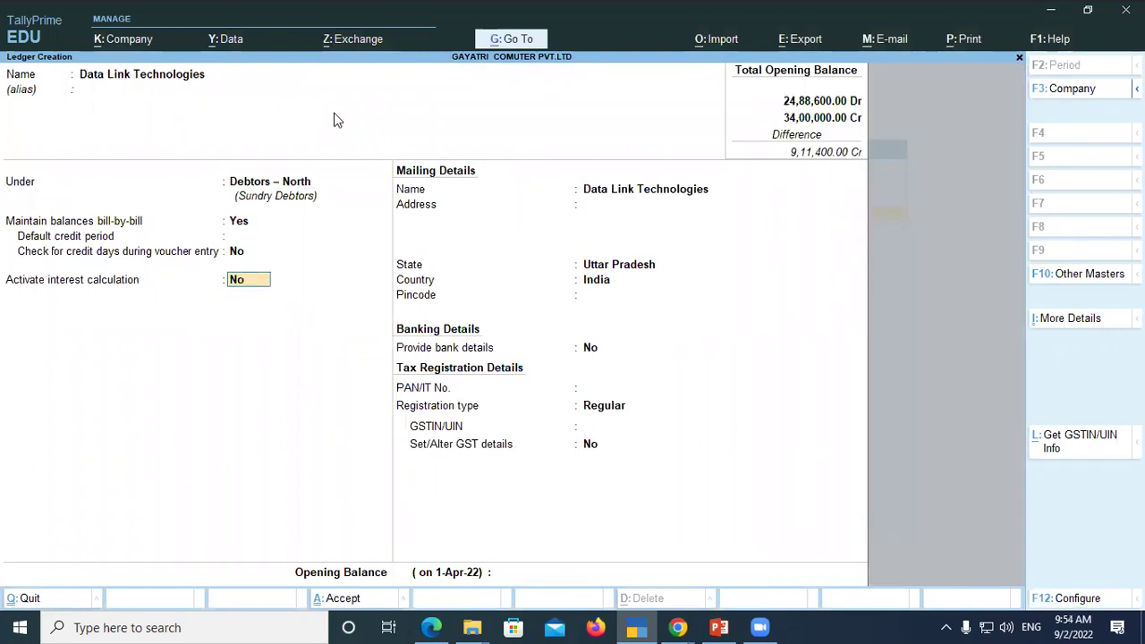
{"action": "key", "text": "Return"}
{"action": "key", "text": "Return"}
{"action": "key", "text": "Return"}
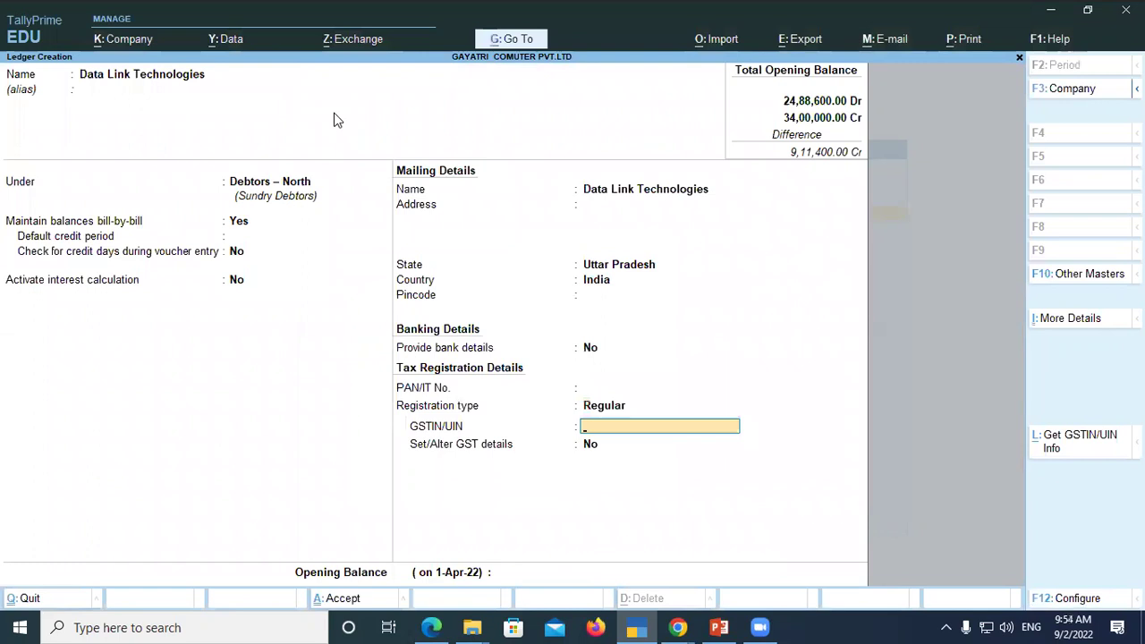
{"action": "key", "text": "alt+Tab"}
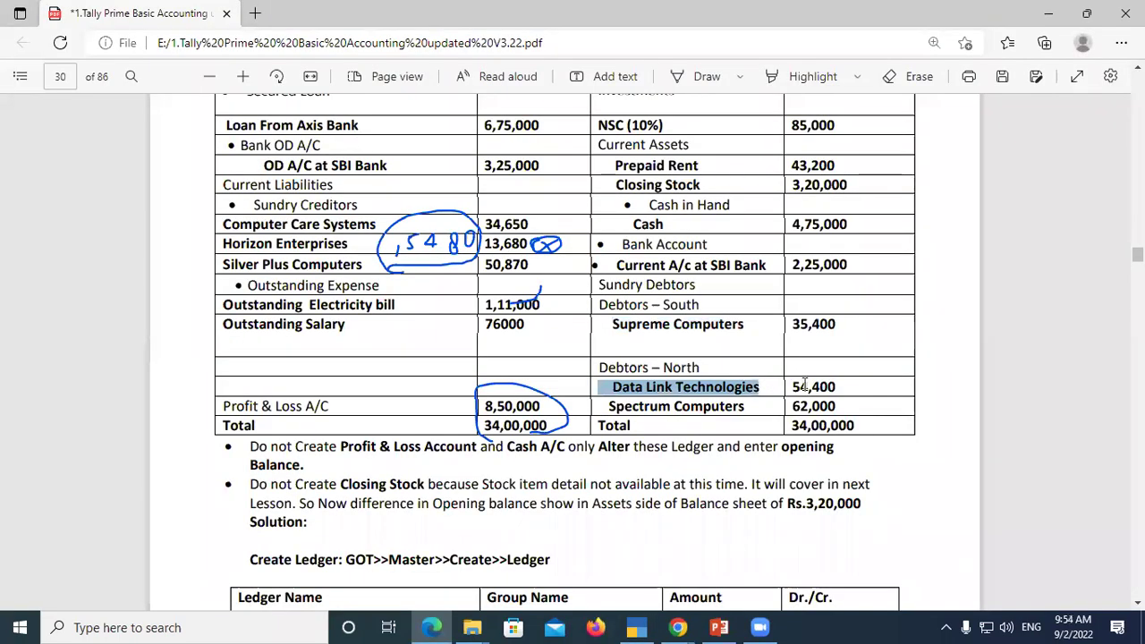
{"action": "left_click_drag", "start_coordinate": [792, 386], "coordinate": [840, 388]}
{"action": "key", "text": "alt+Tab"}
{"action": "type", "text": "24"}
{"action": "key", "text": "BackSpace"}
{"action": "key", "text": "BackSpace"}
{"action": "type", "text": "54400"}
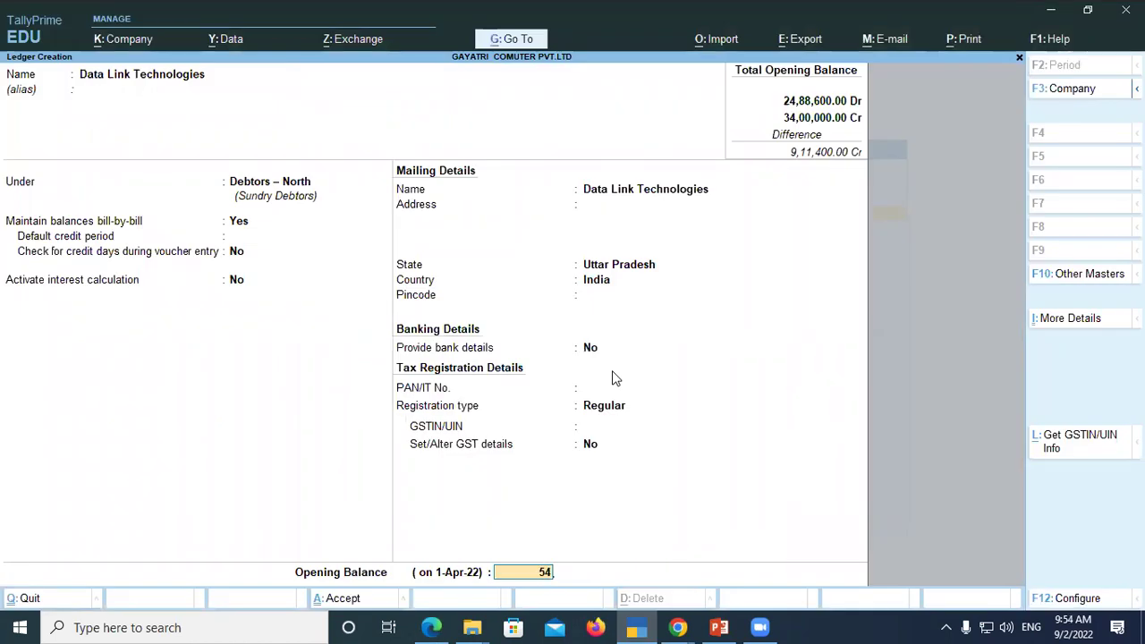
{"action": "key", "text": "Return"}
{"action": "key", "text": "Return"}
{"action": "key", "text": "Return"}
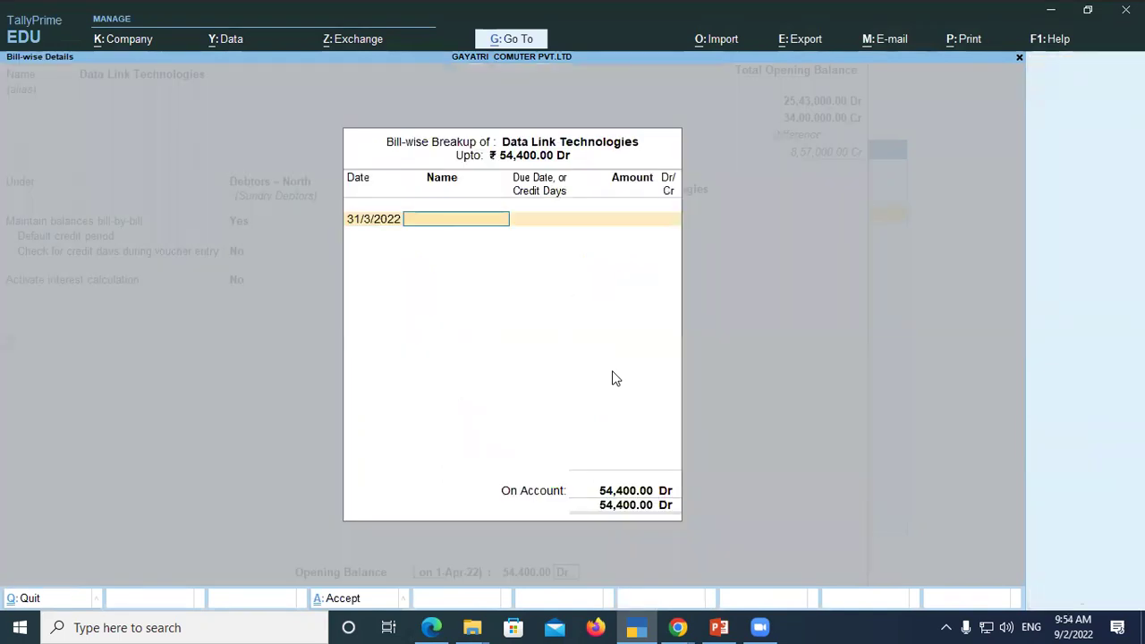
{"action": "key", "text": "Return"}
{"action": "key", "text": "Return"}
Copy the Spectrum Computers name from the PDF into a new TallyPrime ledger and keep it under Debtors – North
{"action": "key", "text": "alt+Tab"}
{"action": "left_click_drag", "start_coordinate": [608, 406], "coordinate": [754, 407]}
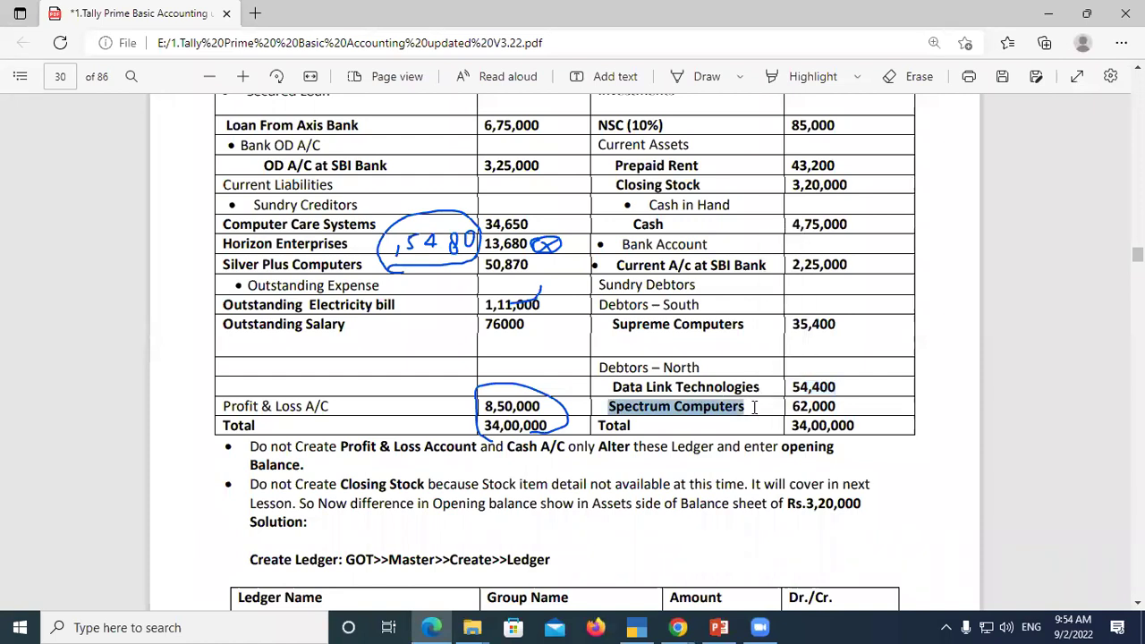
{"action": "key", "text": "alt+Tab"}
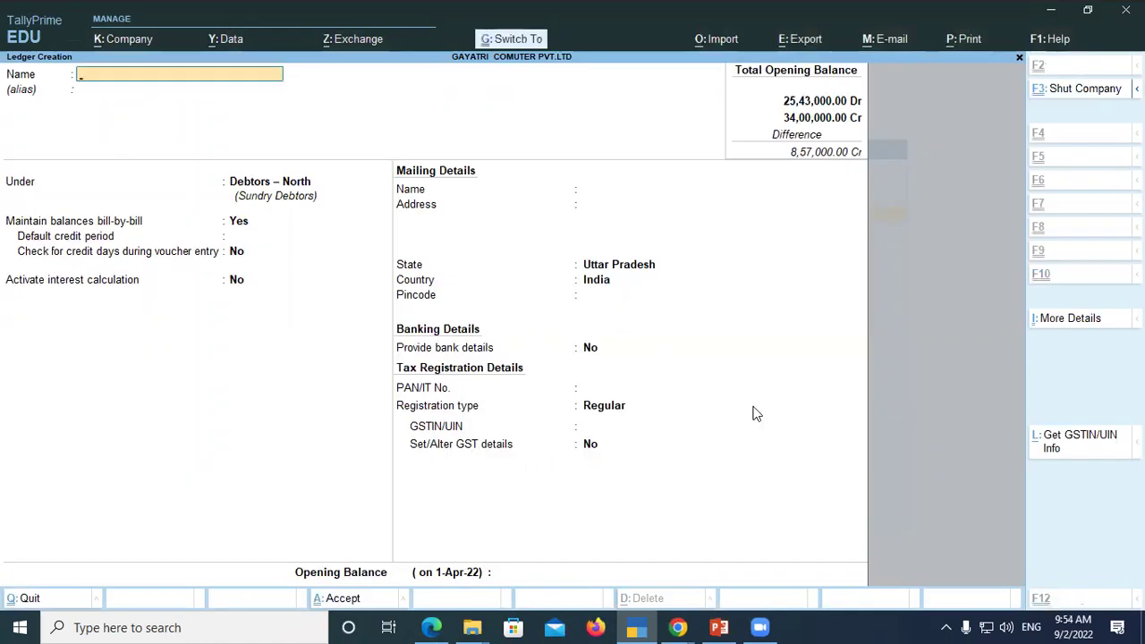
{"action": "key", "text": "ctrl+alt+v"}
{"action": "key", "text": "Return"}
{"action": "key", "text": "Return"}
{"action": "key", "text": "Return"}
Set the Spectrum Computers opening balance to 62,000 Dr, leave its bill-wise breakup empty, and save the ledger
{"action": "key", "text": "Return"}
{"action": "key", "text": "Return"}
{"action": "key", "text": "Return"}
{"action": "key", "text": "Return"}
{"action": "key", "text": "Return"}
{"action": "key", "text": "Return"}
{"action": "key", "text": "Return"}
{"action": "key", "text": "Return"}
{"action": "key", "text": "Return"}
{"action": "key", "text": "Return"}
{"action": "key", "text": "Return"}
{"action": "key", "text": "Return"}
{"action": "key", "text": "Return"}
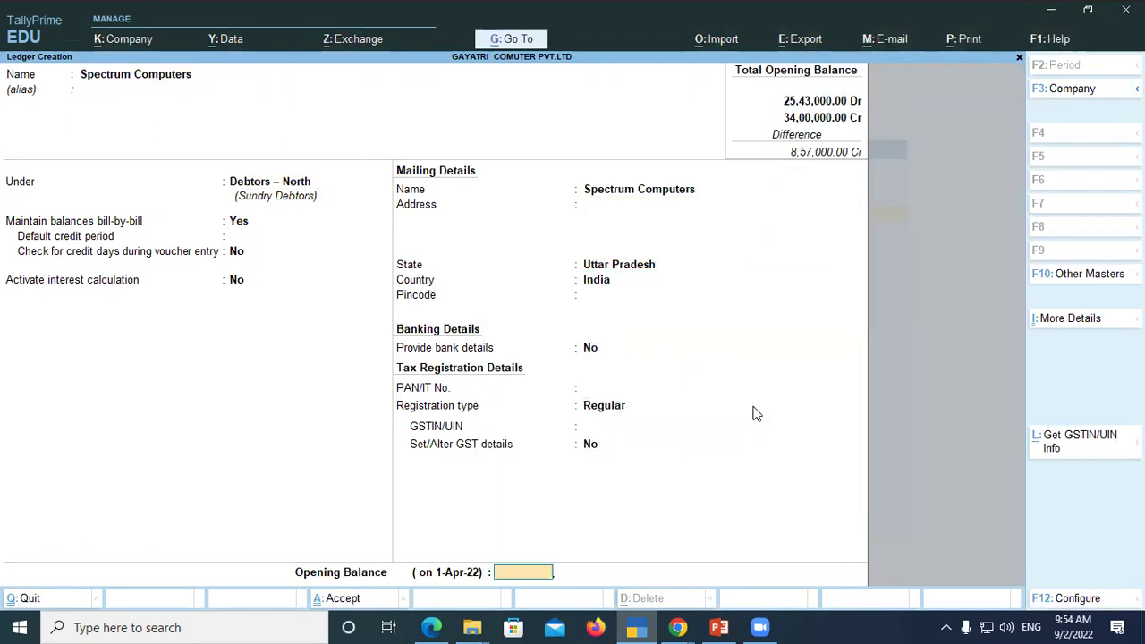
{"action": "type", "text": "62,000"}
{"action": "key", "text": "Return"}
{"action": "key", "text": "Return"}
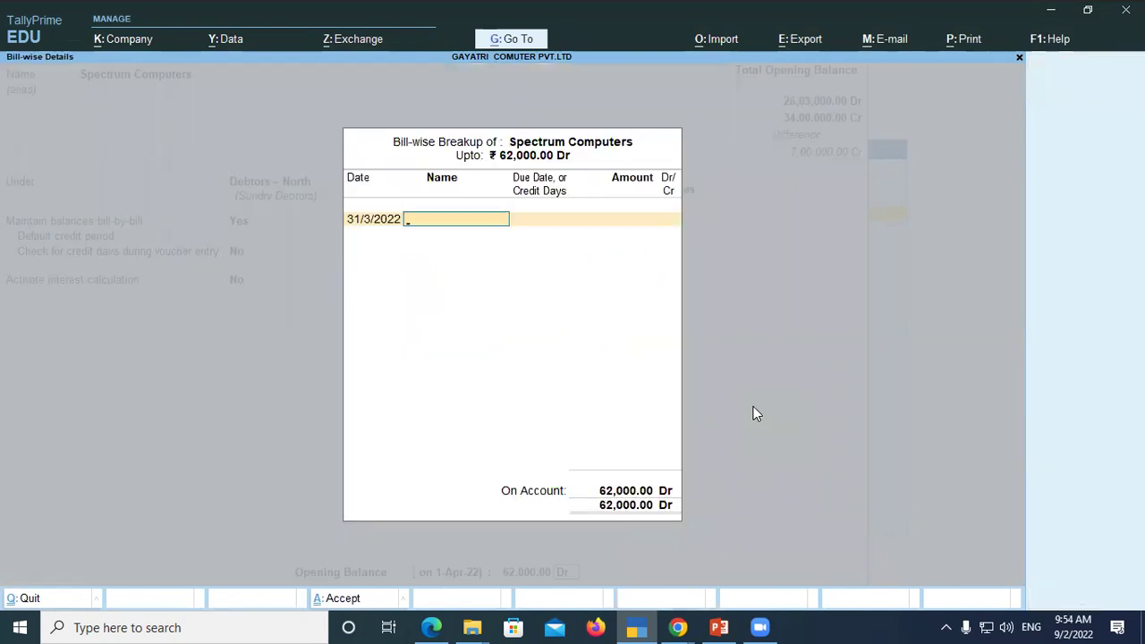
{"action": "key", "text": "Return"}
{"action": "key", "text": "Return"}
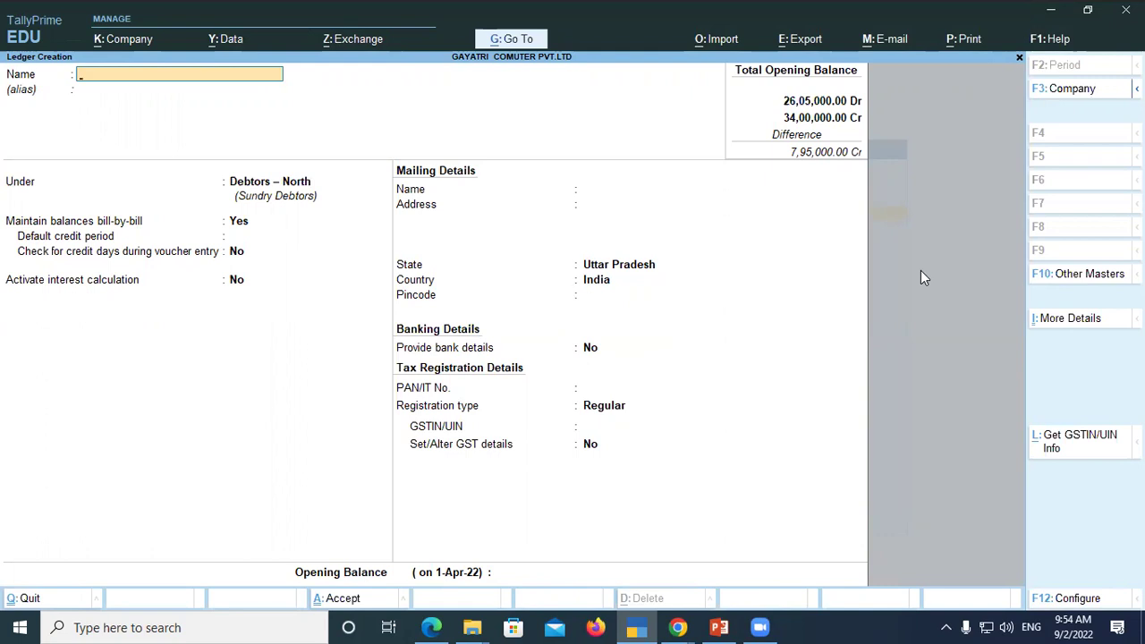
Check the Cash amount in the PDF balance sheet and leave ledger creation in TallyPrime
{"action": "left_click", "coordinate": [432, 627]}
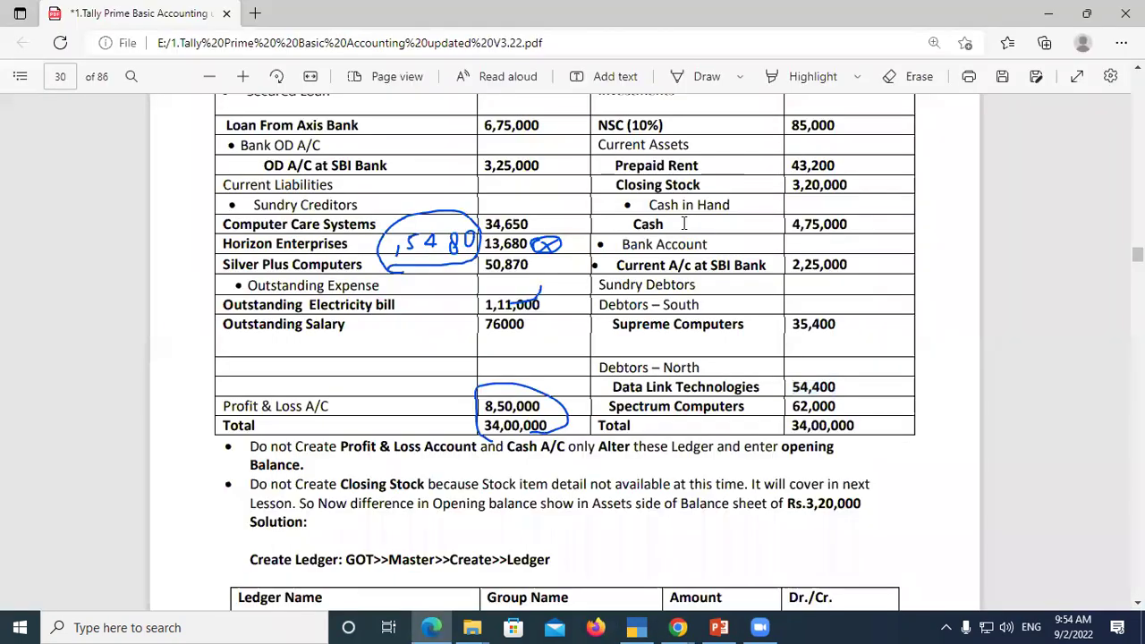
{"action": "left_click_drag", "start_coordinate": [789, 224], "coordinate": [863, 230]}
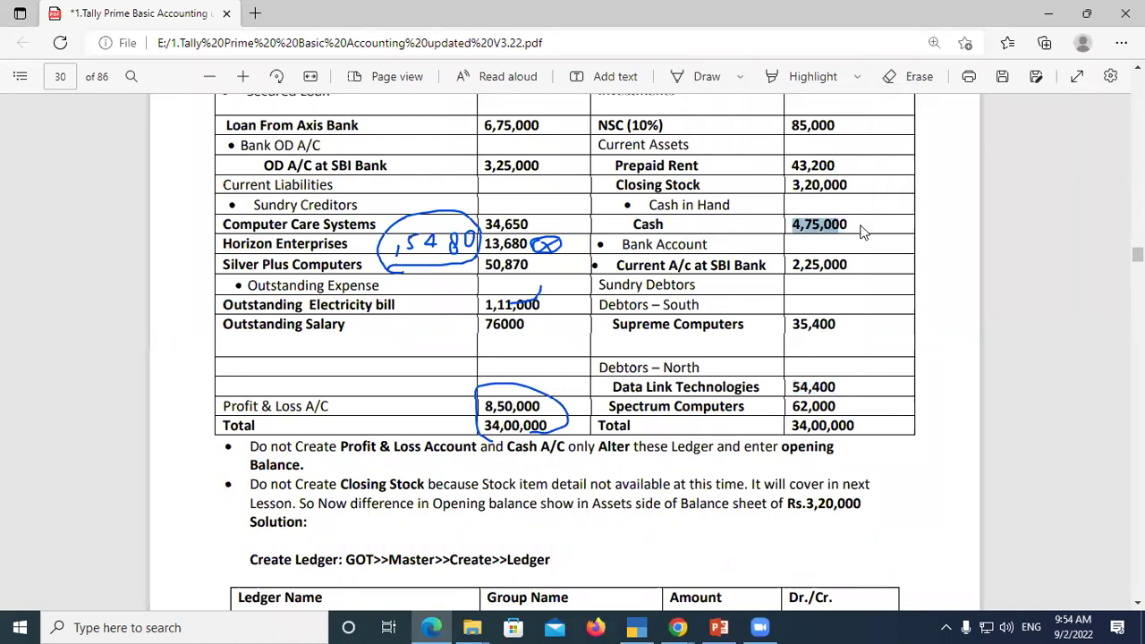
{"action": "key", "text": "alt+Tab"}
{"action": "key", "text": "Escape"}
{"action": "key", "text": "y"}
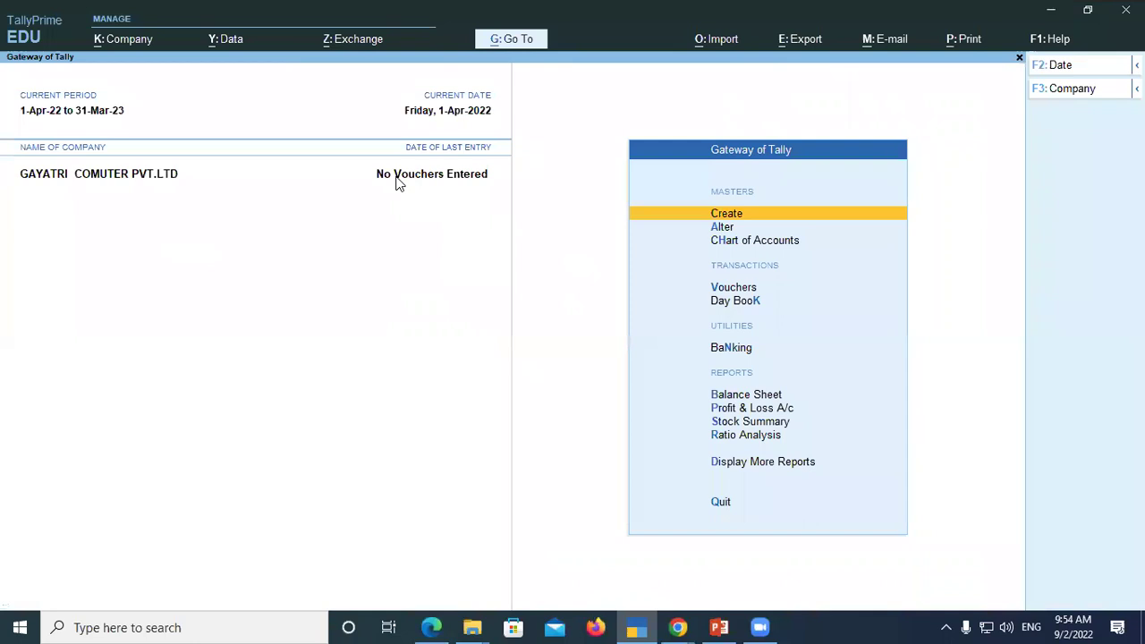
Open the existing Cash ledger for alteration and keep it under Cash-in-Hand with its other details unchanged
{"action": "left_click", "coordinate": [698, 231]}
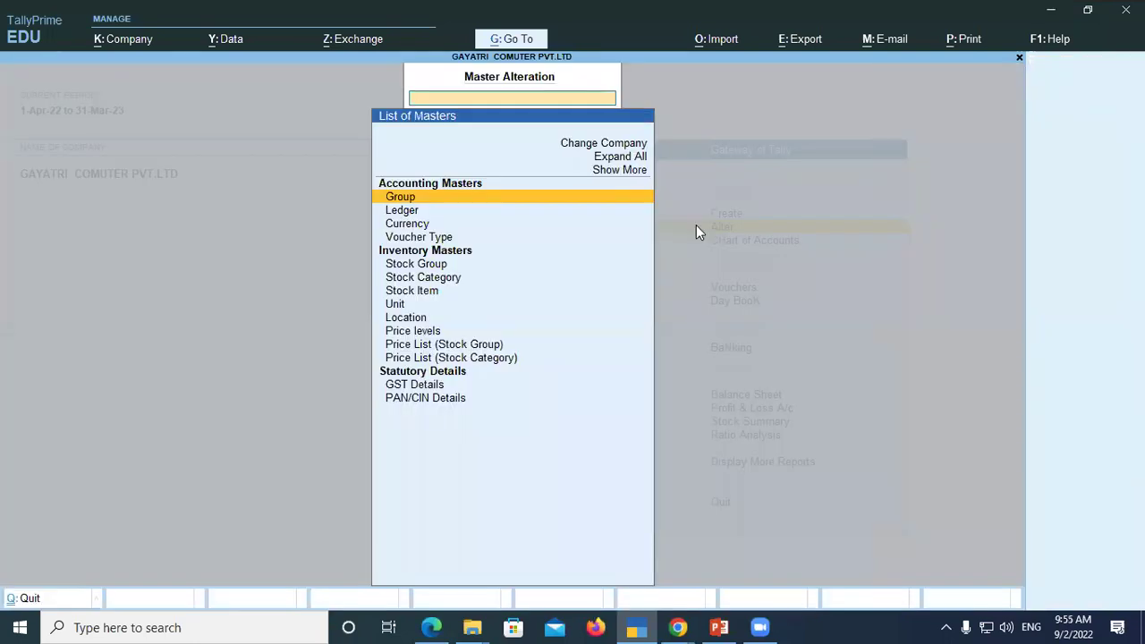
{"action": "key", "text": "Down"}
{"action": "key", "text": "Return"}
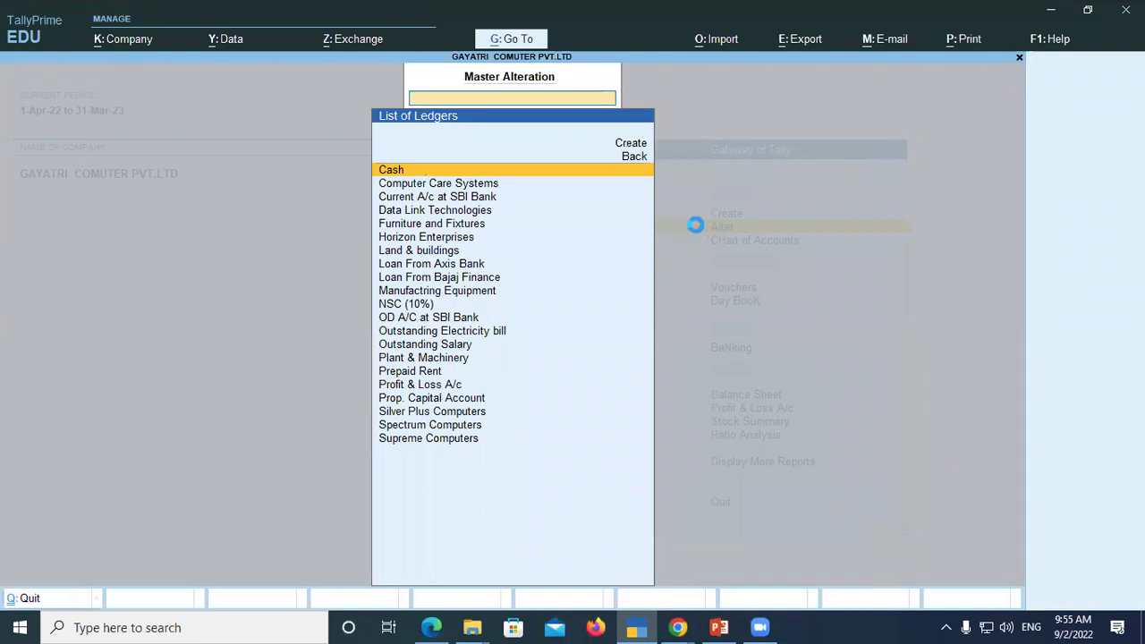
{"action": "key", "text": "Return"}
{"action": "key", "text": "Return"}
{"action": "key", "text": "Return"}
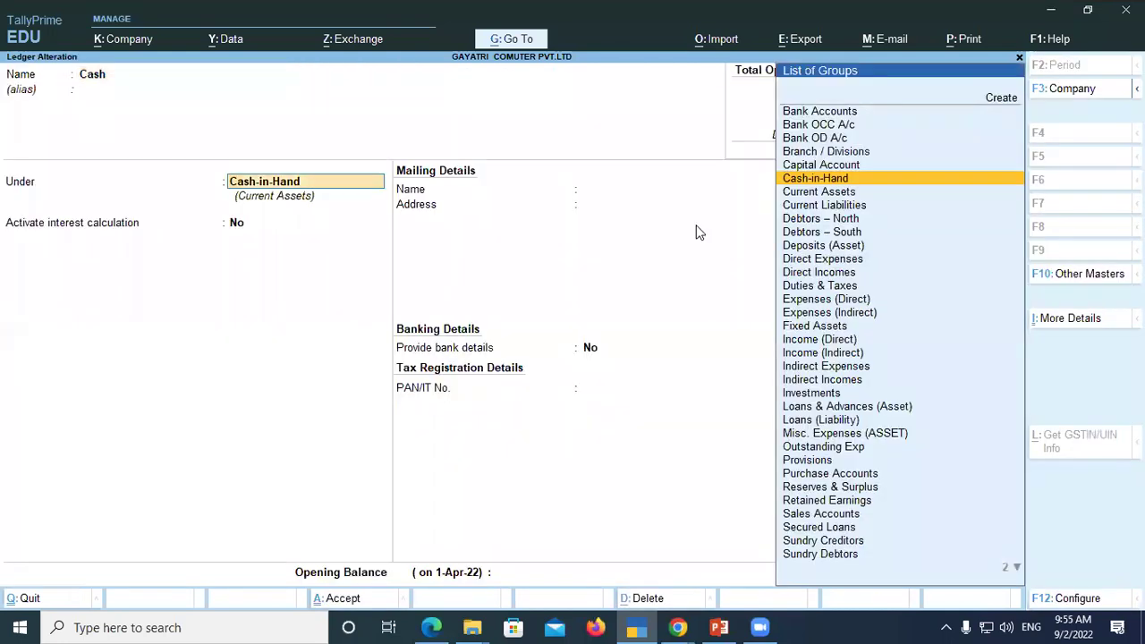
{"action": "key", "text": "Return"}
{"action": "key", "text": "Return"}
{"action": "key", "text": "Return"}
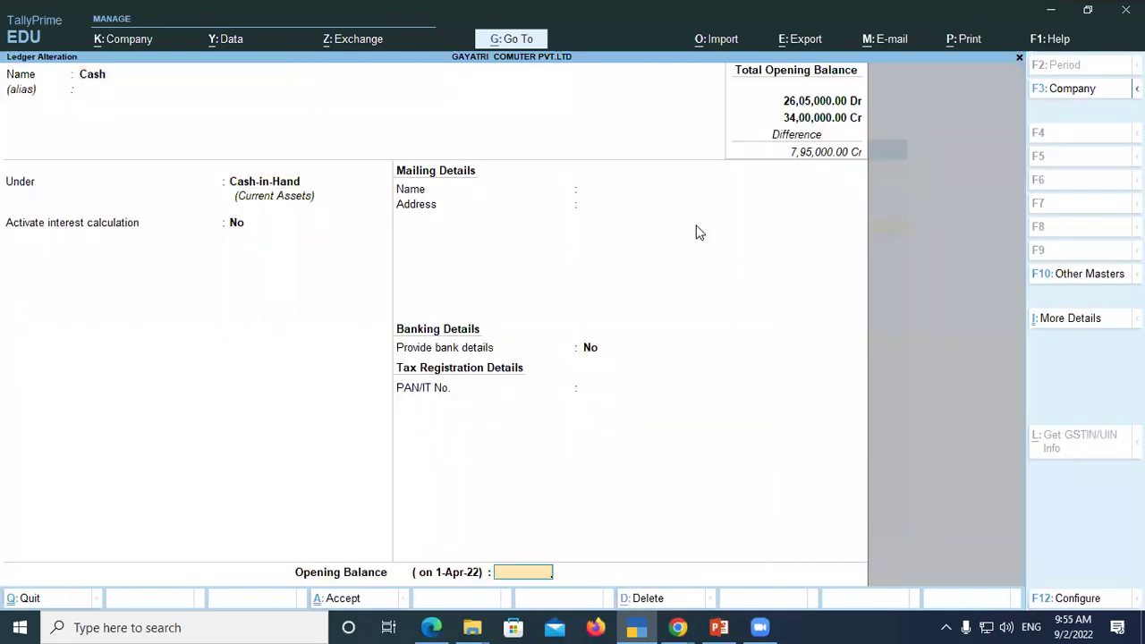
Set the Cash ledger's opening balance to 4,75,000 Dr, save it, and leave ledger alteration
{"action": "type", "text": "475000"}
{"action": "key", "text": "Return"}
{"action": "key", "text": "Return"}
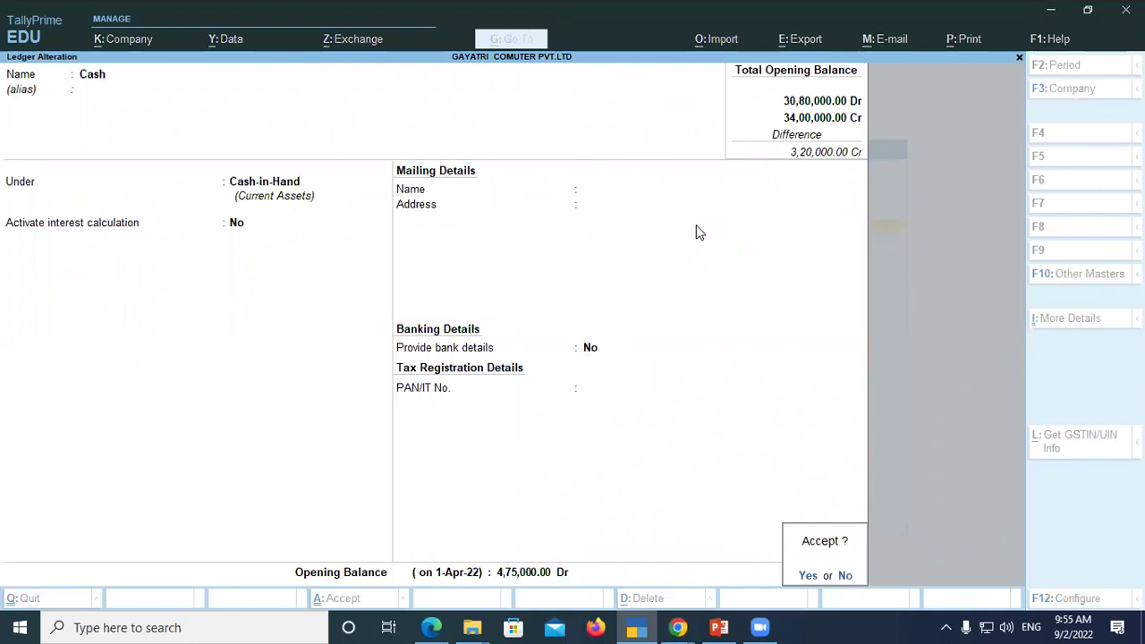
{"action": "key", "text": "Return"}
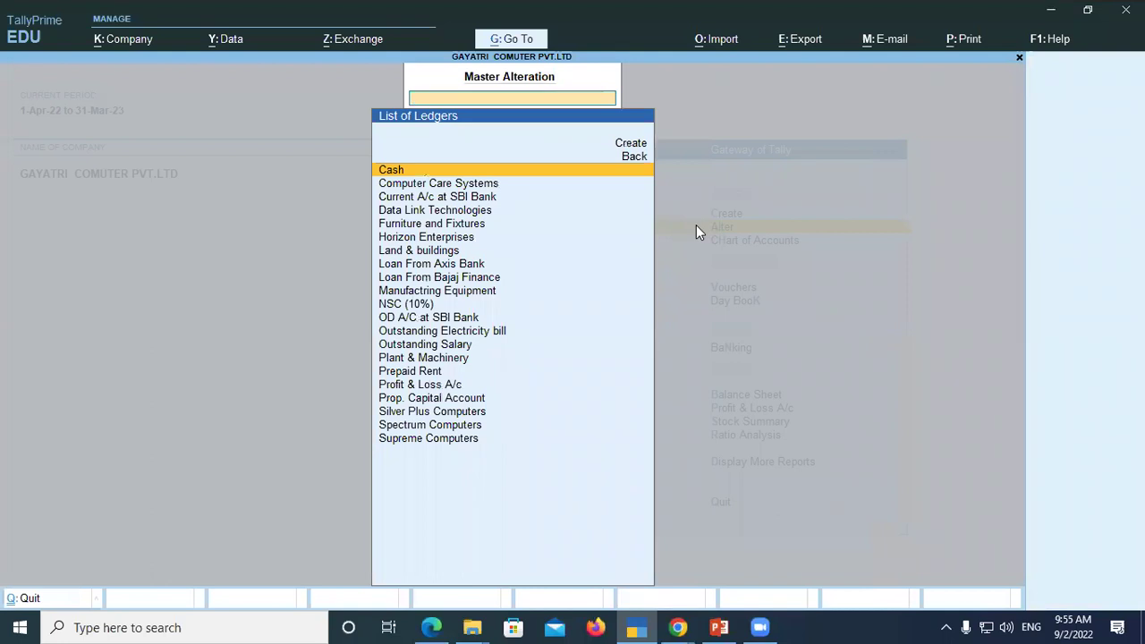
{"action": "key", "text": "Escape"}
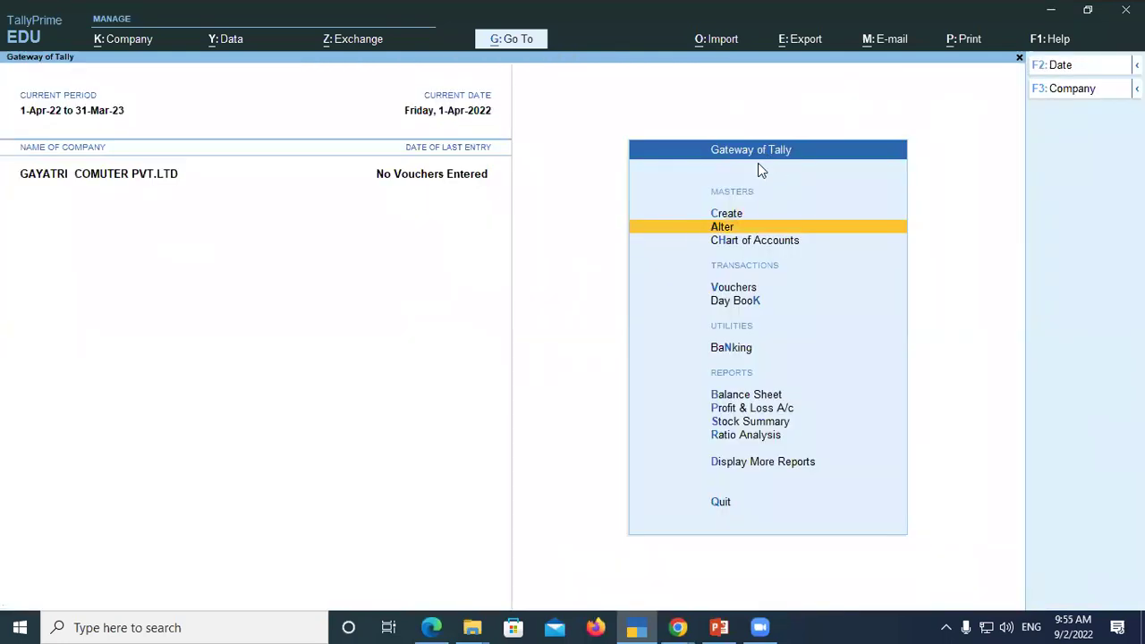
Open the company's Balance Sheet, review the group breakup in the detailed view, and return to the condensed view
{"action": "key", "text": "Down"}
{"action": "key", "text": "Down"}
{"action": "key", "text": "Down"}
{"action": "key", "text": "Down"}
{"action": "key", "text": "Down"}
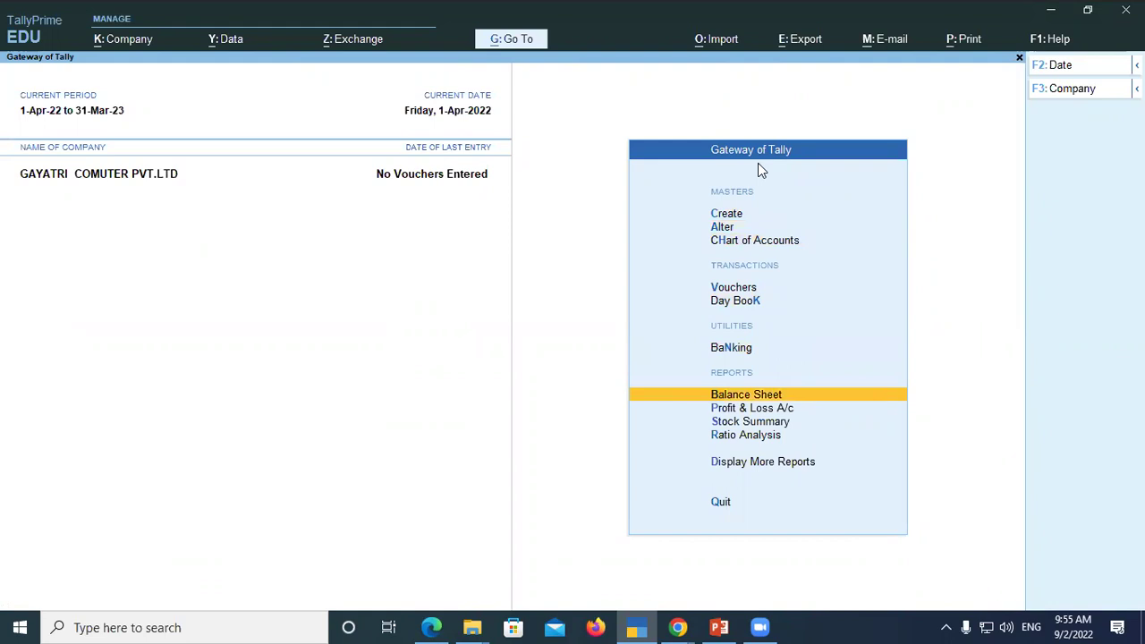
{"action": "key", "text": "Return"}
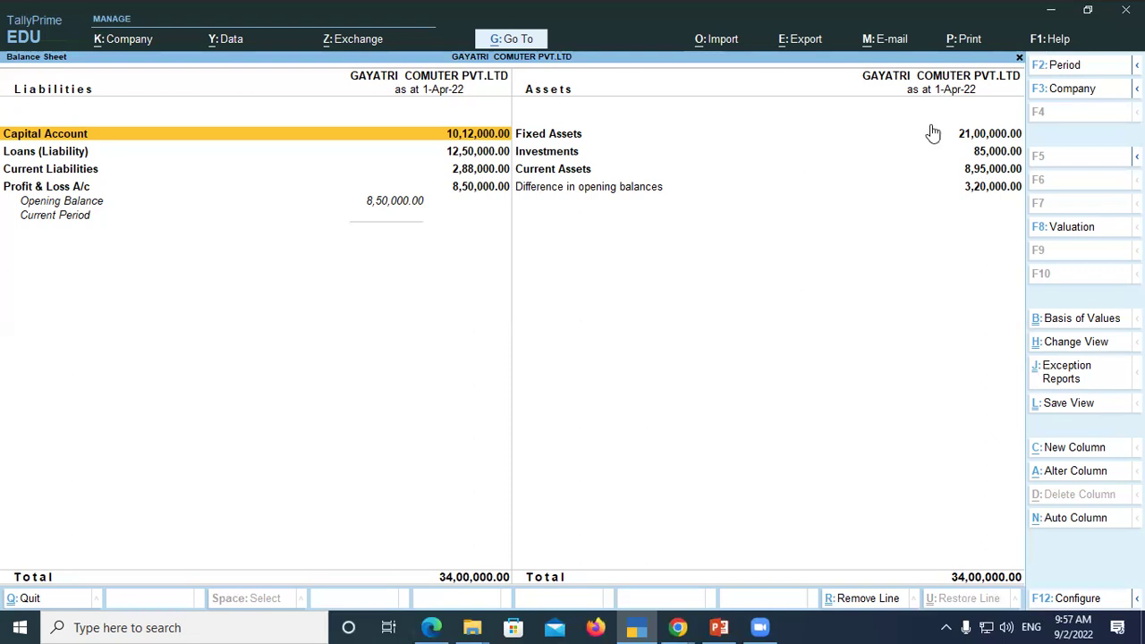
{"action": "key", "text": "alt"}
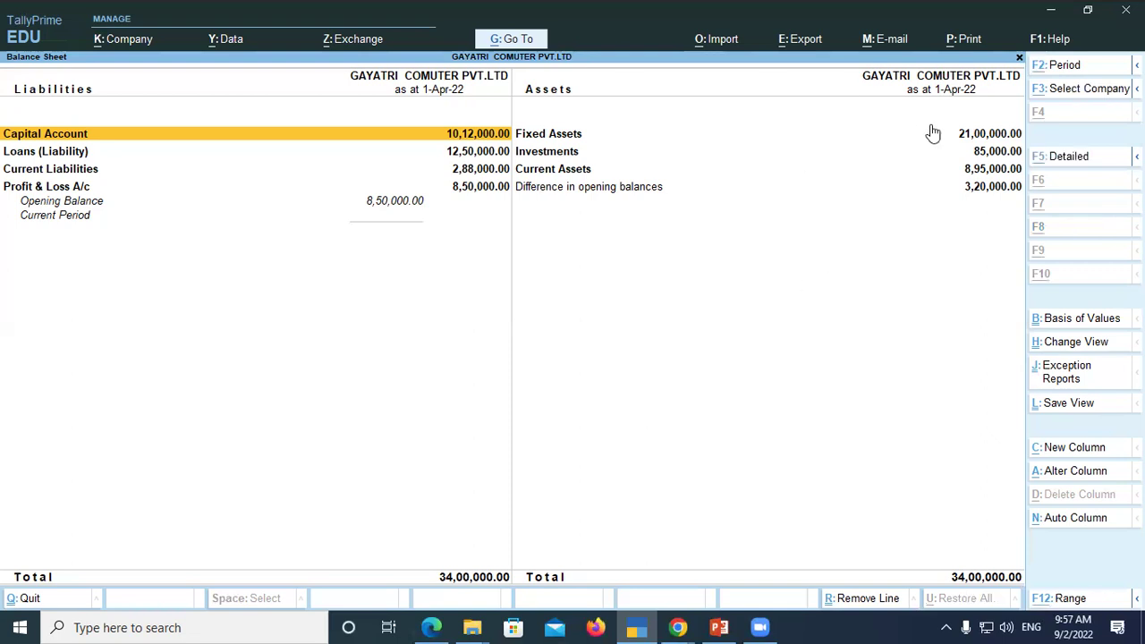
{"action": "key", "text": "alt+F5"}
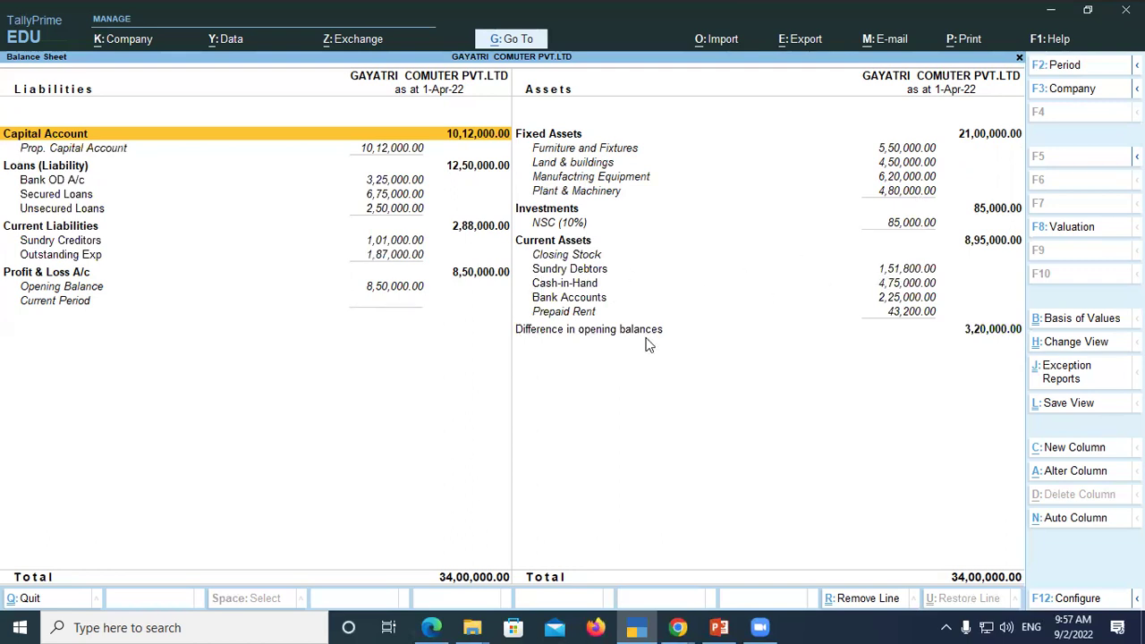
{"action": "key", "text": "alt+F5"}
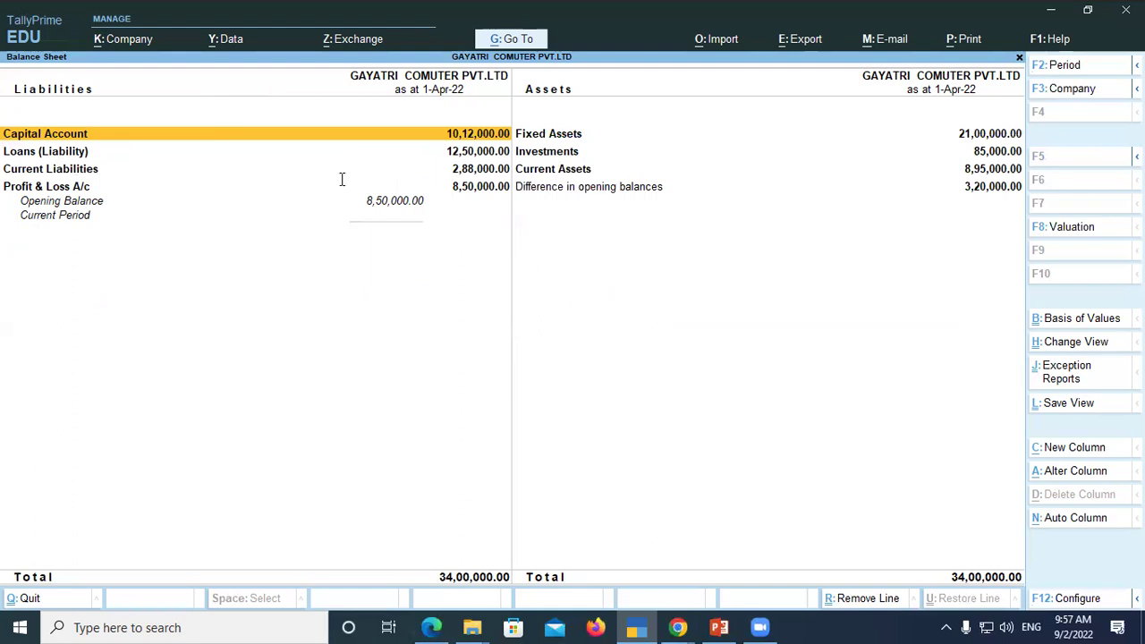
Switch to the PDF in the browser and compare its balance sheet amounts, totals and Closing Stock note with the report
{"action": "key", "text": "alt+Tab"}
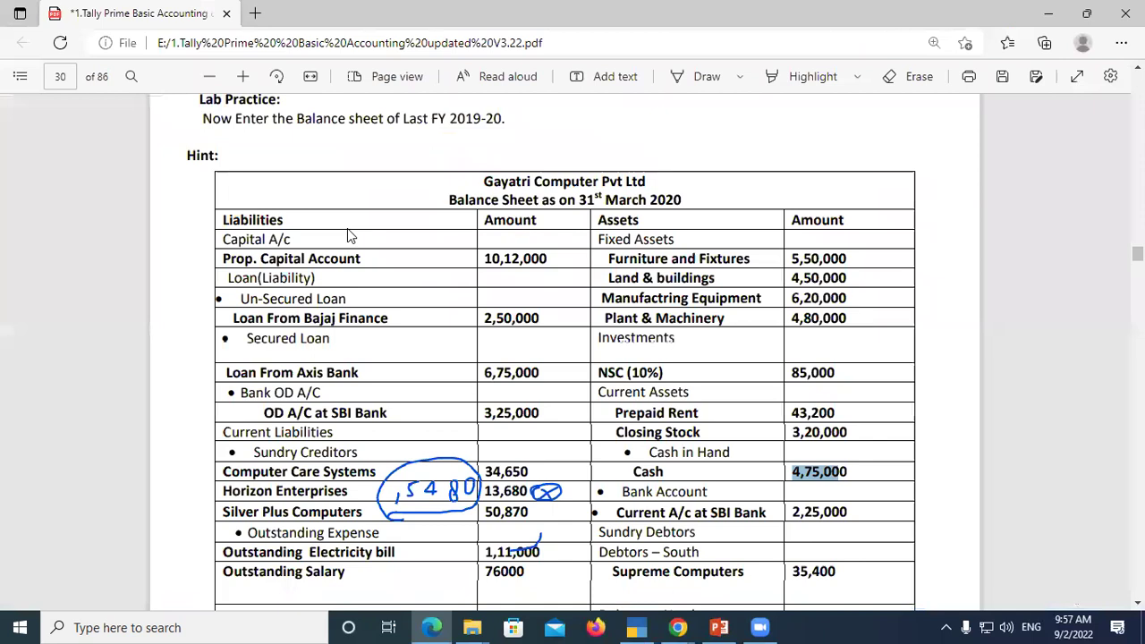
{"action": "scroll", "coordinate": [348, 234], "scroll_direction": "down", "scroll_amount": 3}
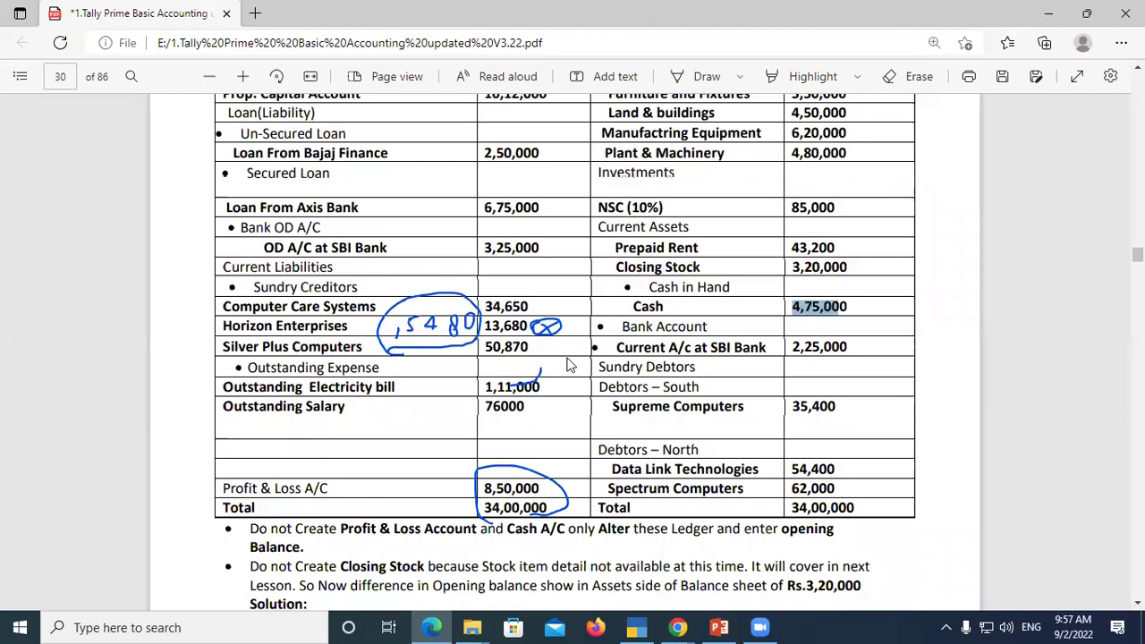
{"action": "scroll", "coordinate": [398, 313], "scroll_direction": "up", "scroll_amount": 3}
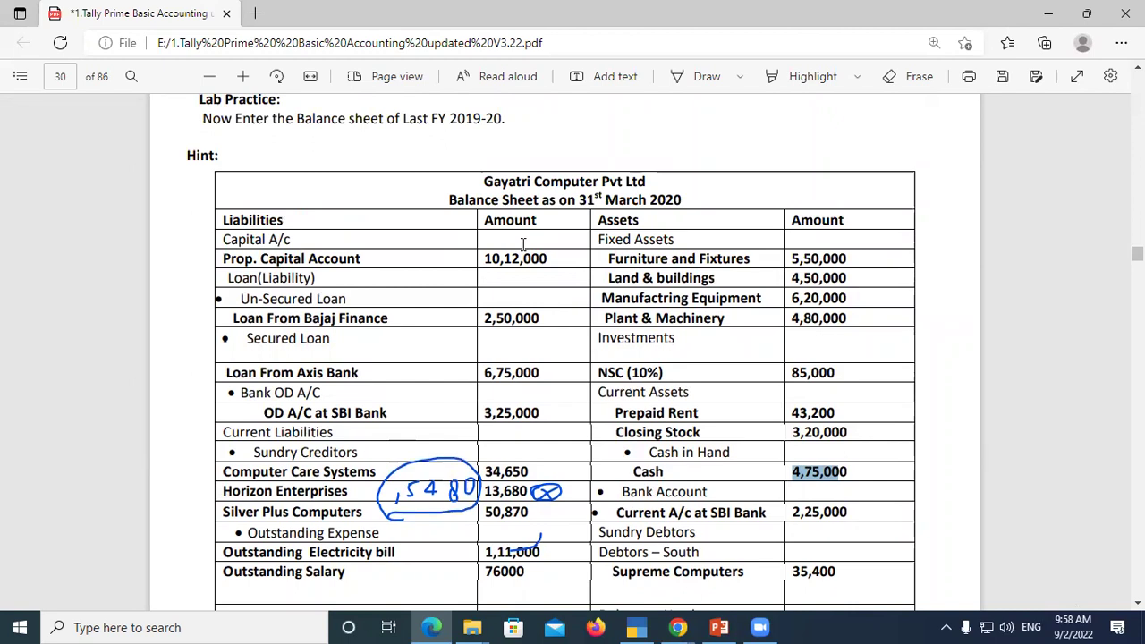
{"action": "scroll", "coordinate": [541, 313], "scroll_direction": "down", "scroll_amount": 4}
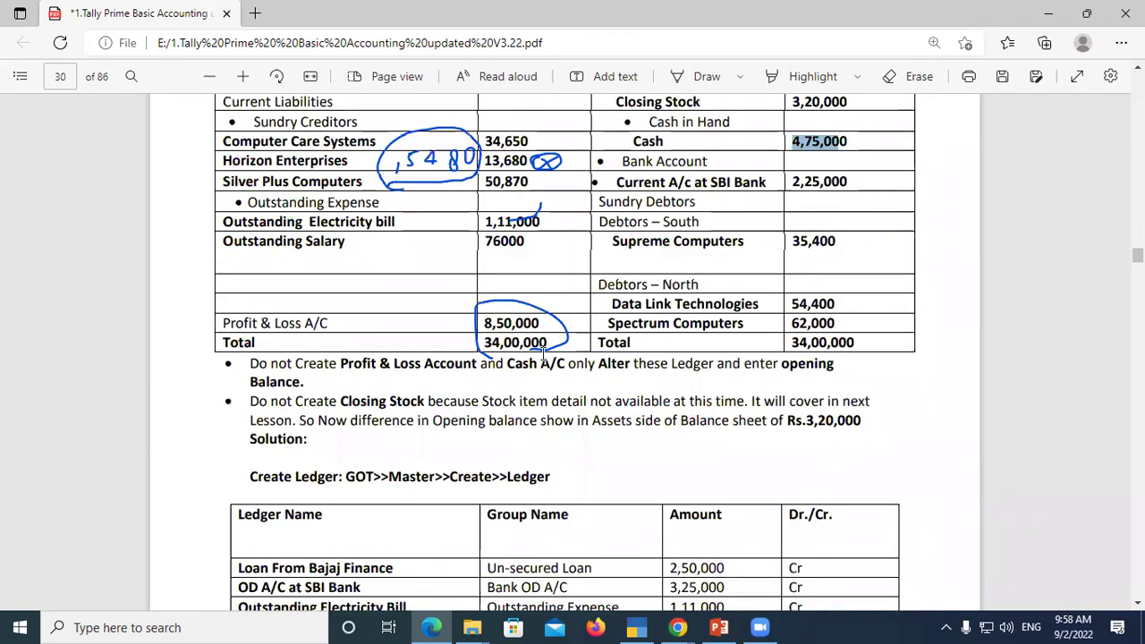